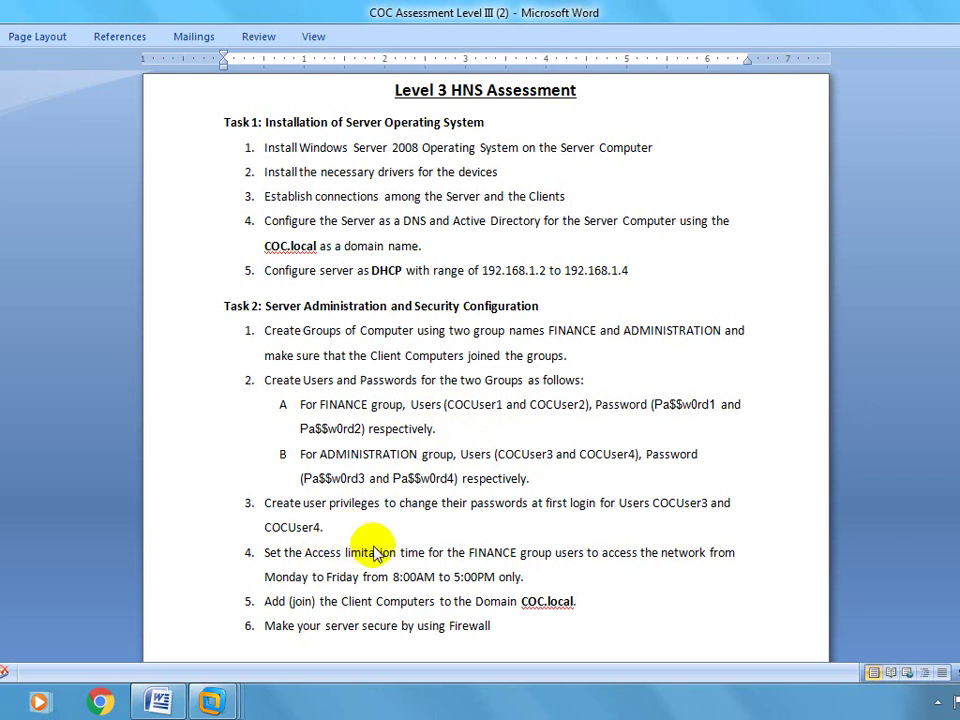
Switch from the assessment document to the Windows Server 2008 virtual machine's full-screen desktop.
click(357, 598)
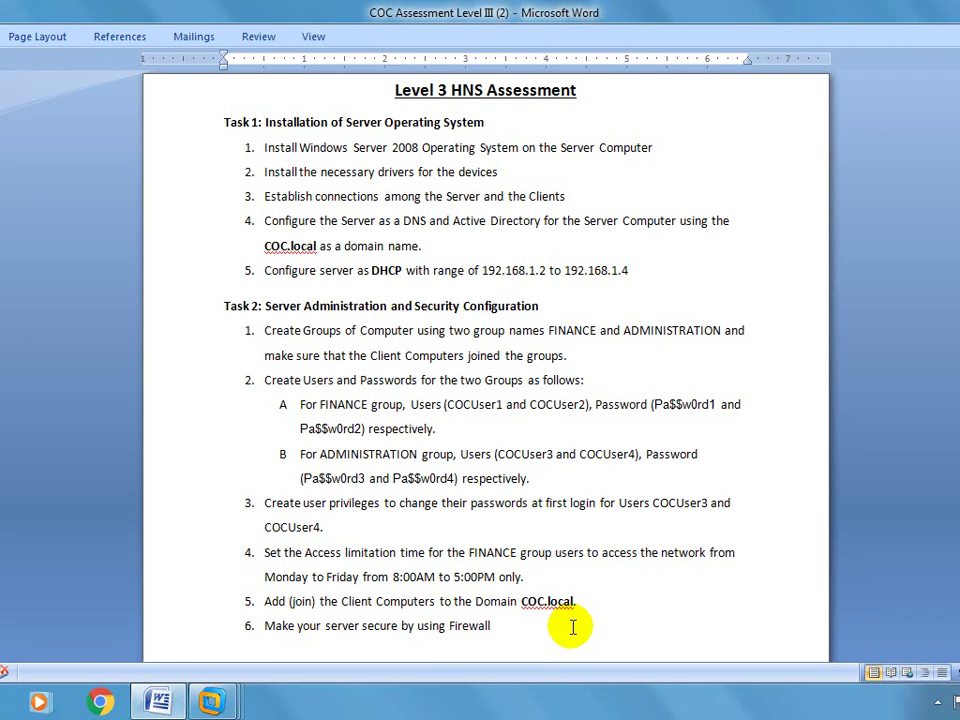
click(270, 610)
click(407, 360)
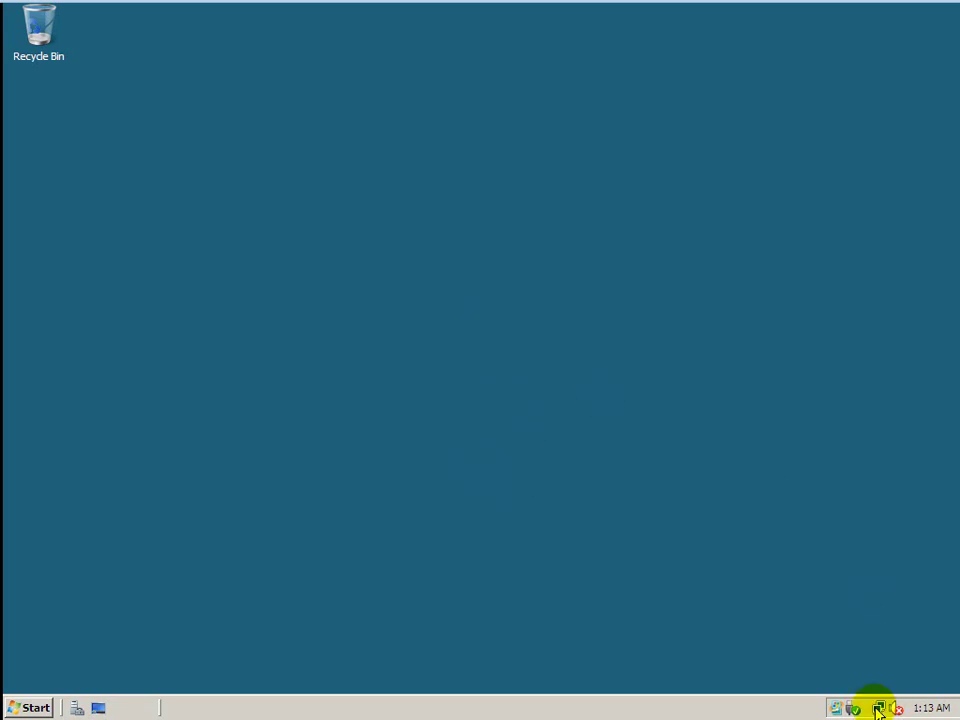
From the tray network icon, open Network and Sharing Center and its network connections list.
right_click(878, 708)
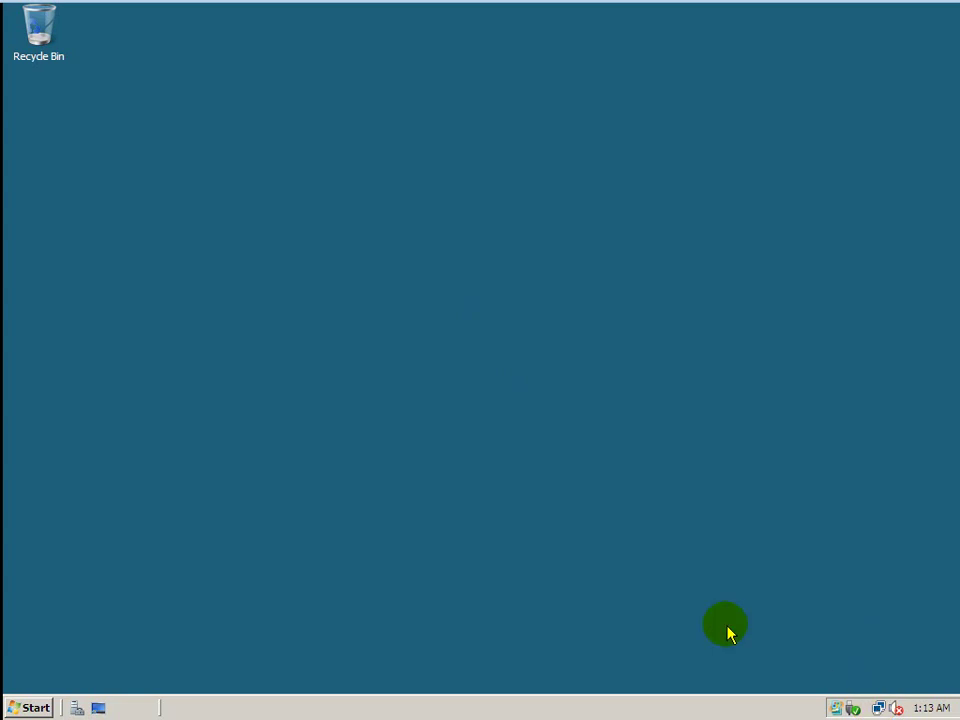
right_click(878, 708)
right_click(878, 708)
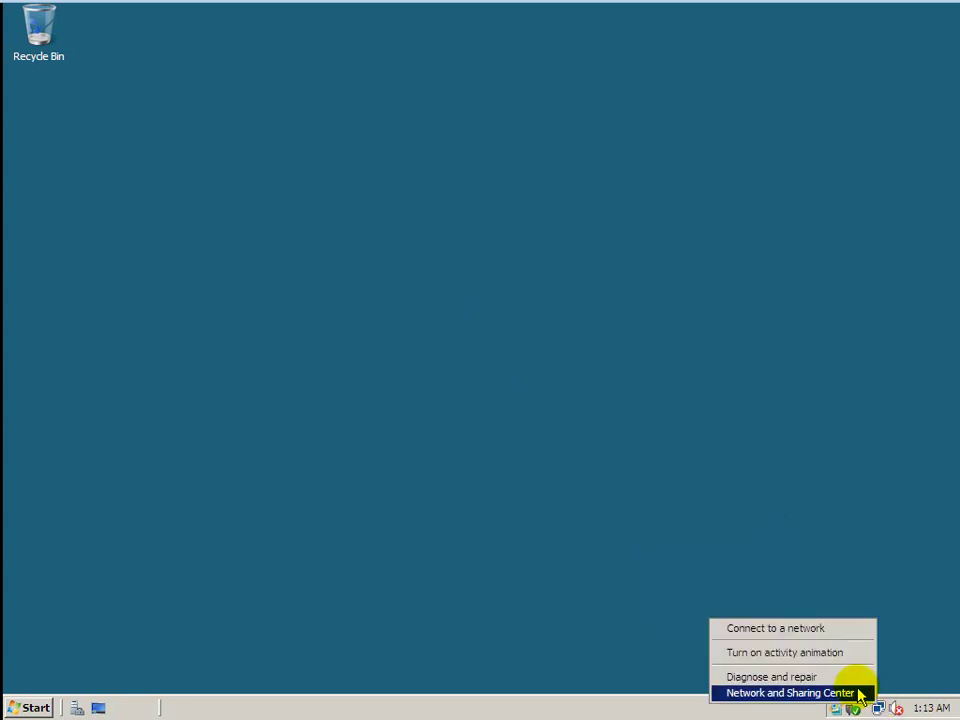
click(859, 690)
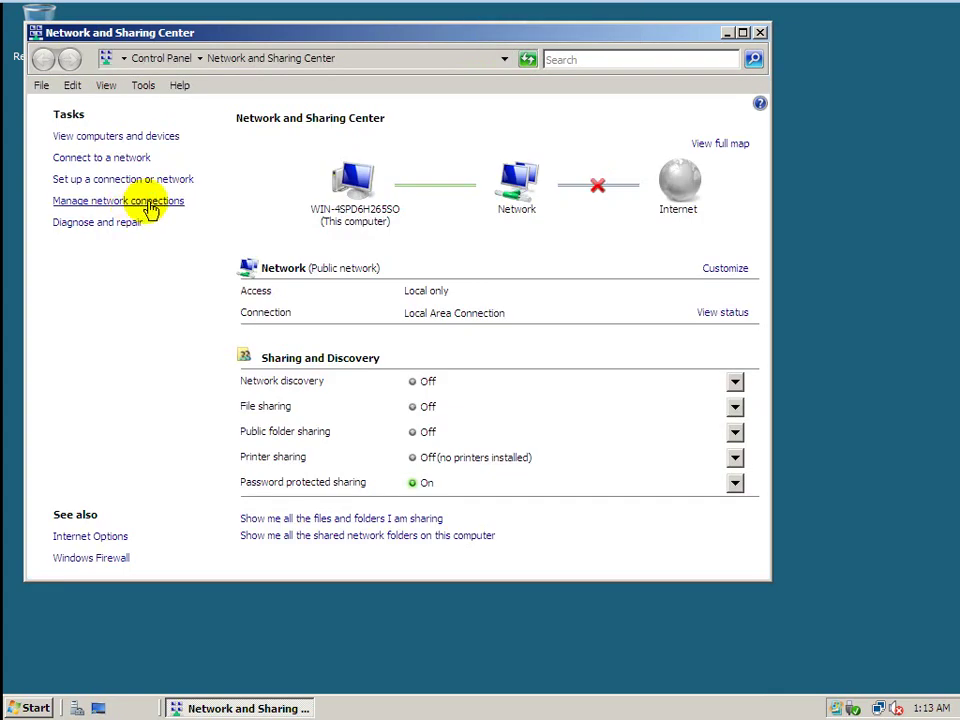
click(155, 204)
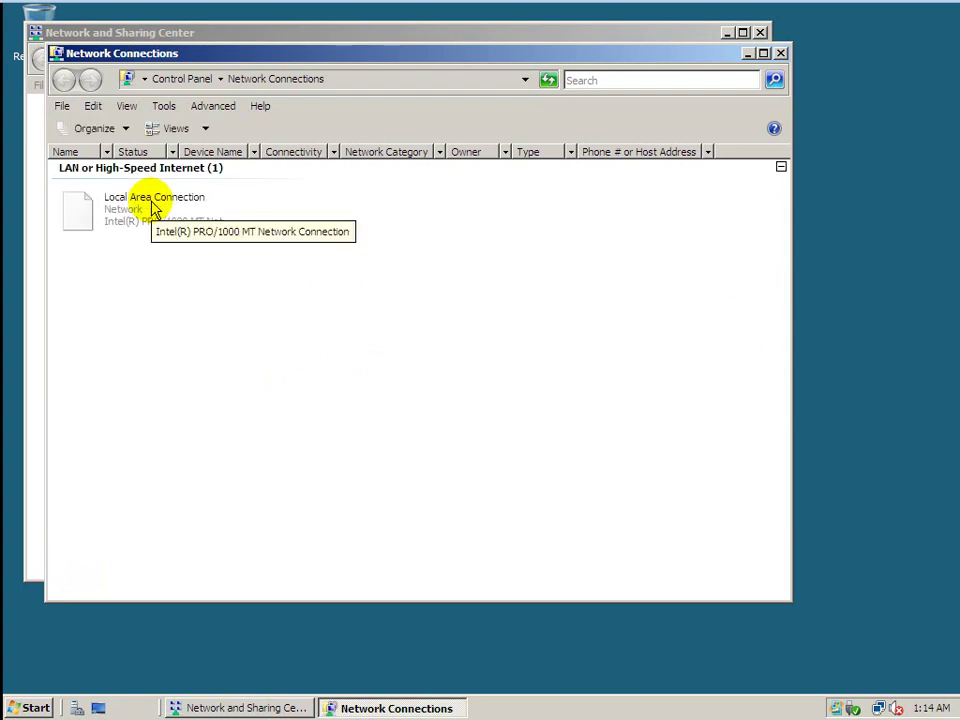
In the Local Area Connection's TCP/IPv4 properties, select 'Use the following IP address'.
click(143, 212)
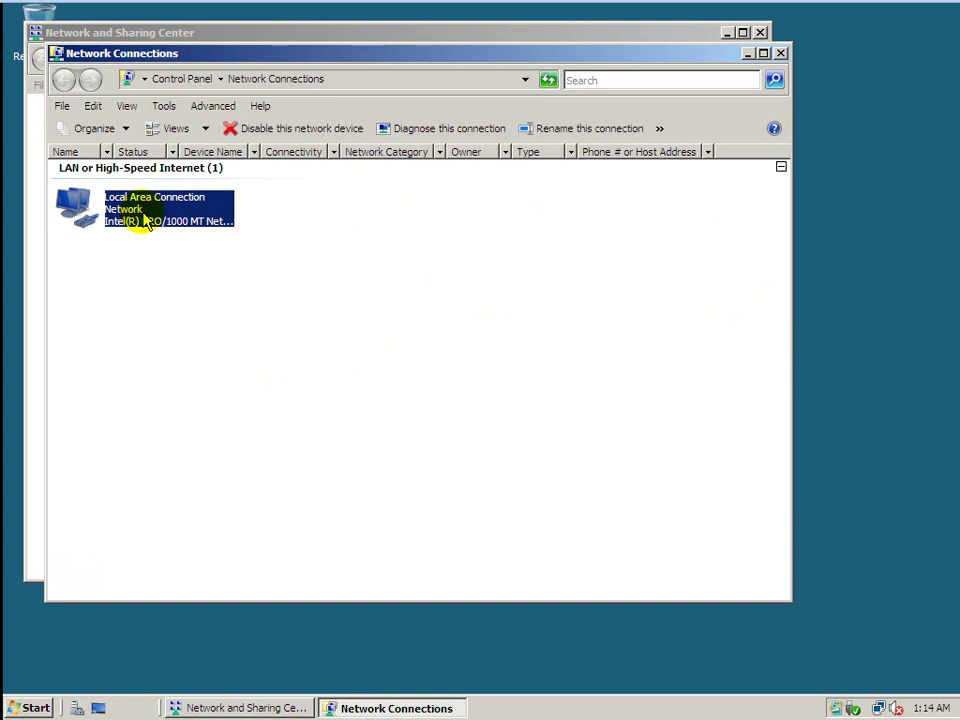
right_click(145, 222)
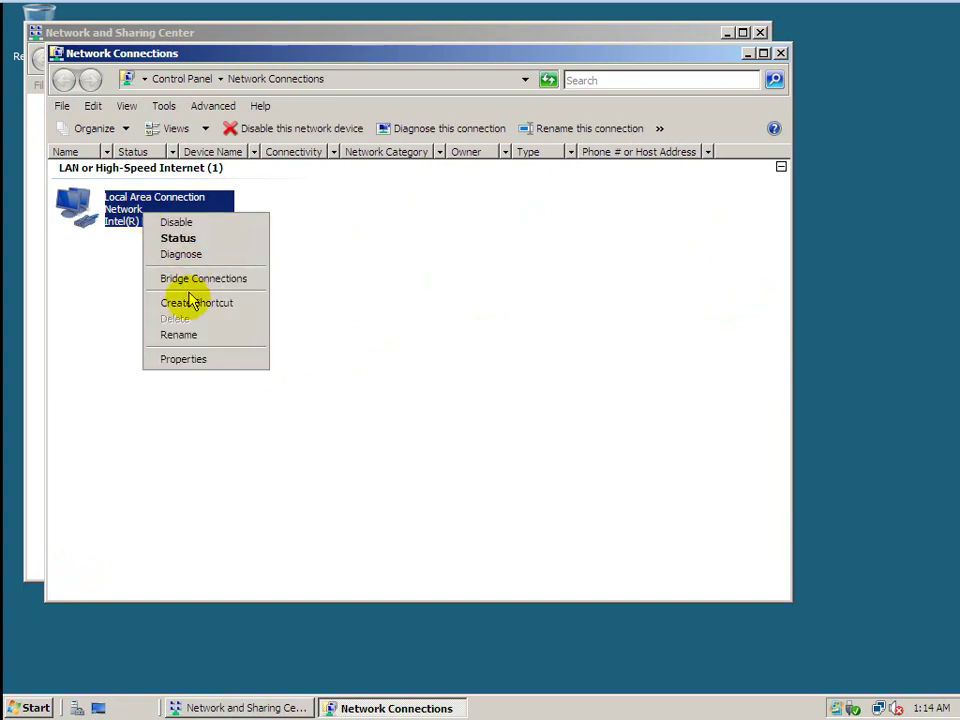
click(183, 362)
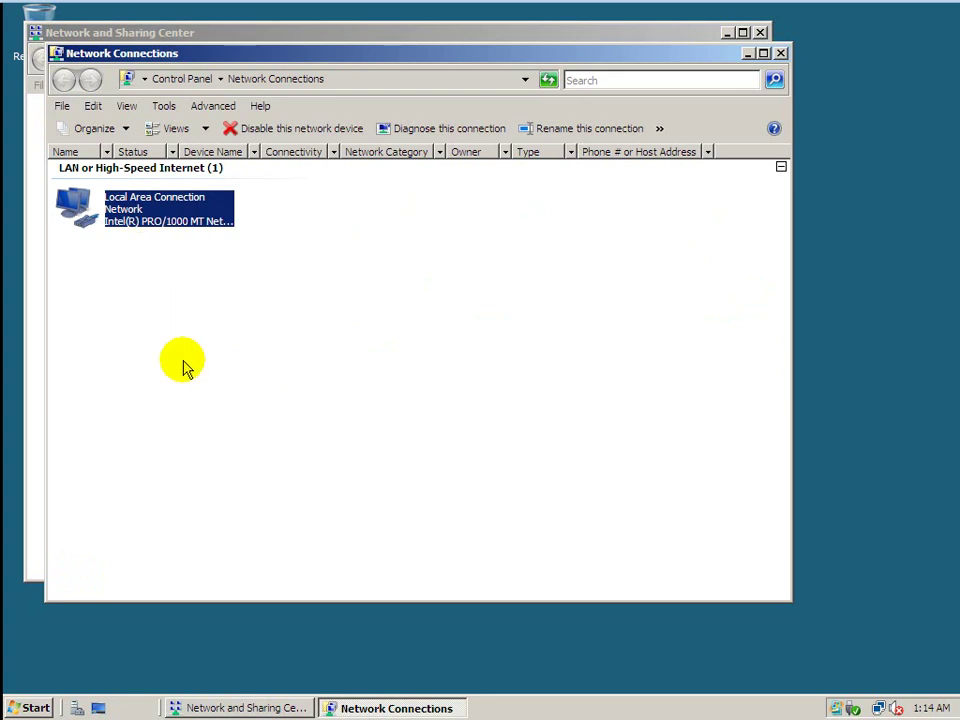
click(207, 337)
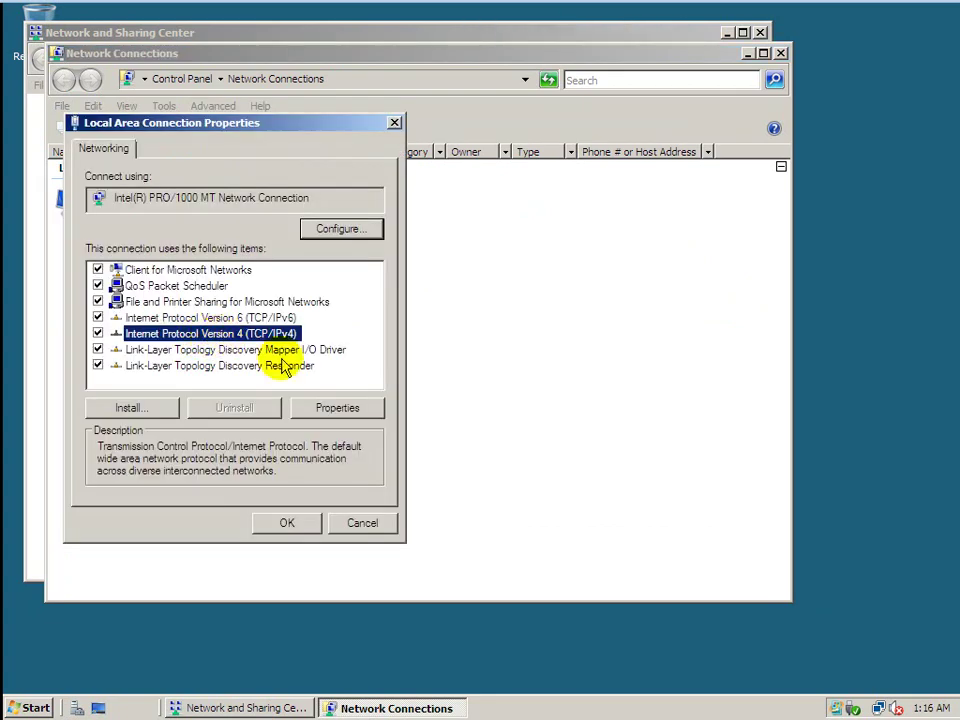
click(333, 406)
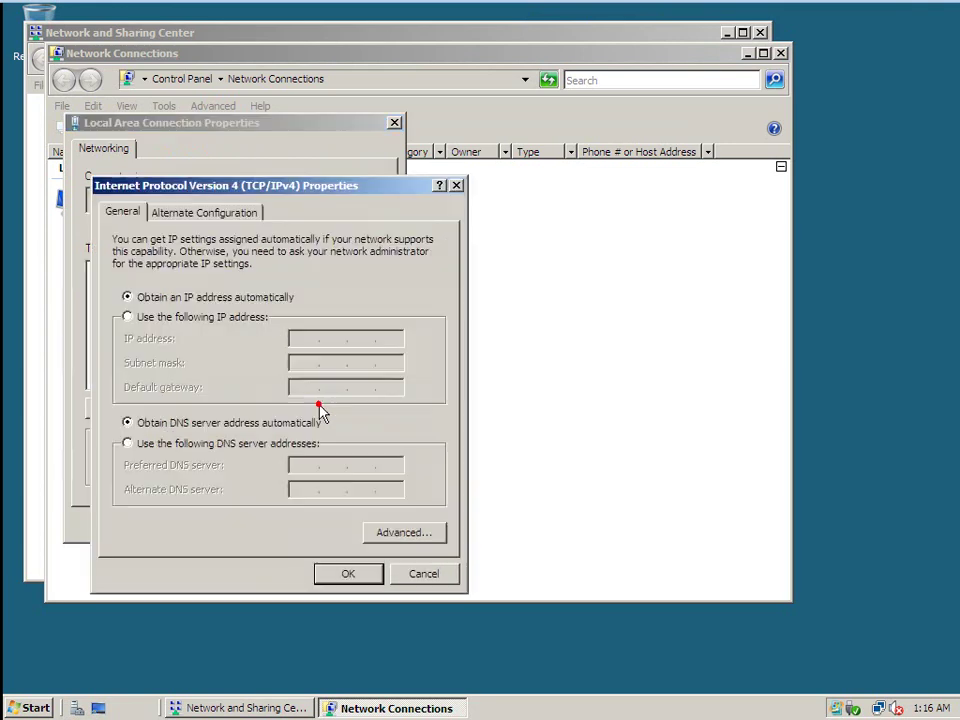
click(190, 317)
click(298, 337)
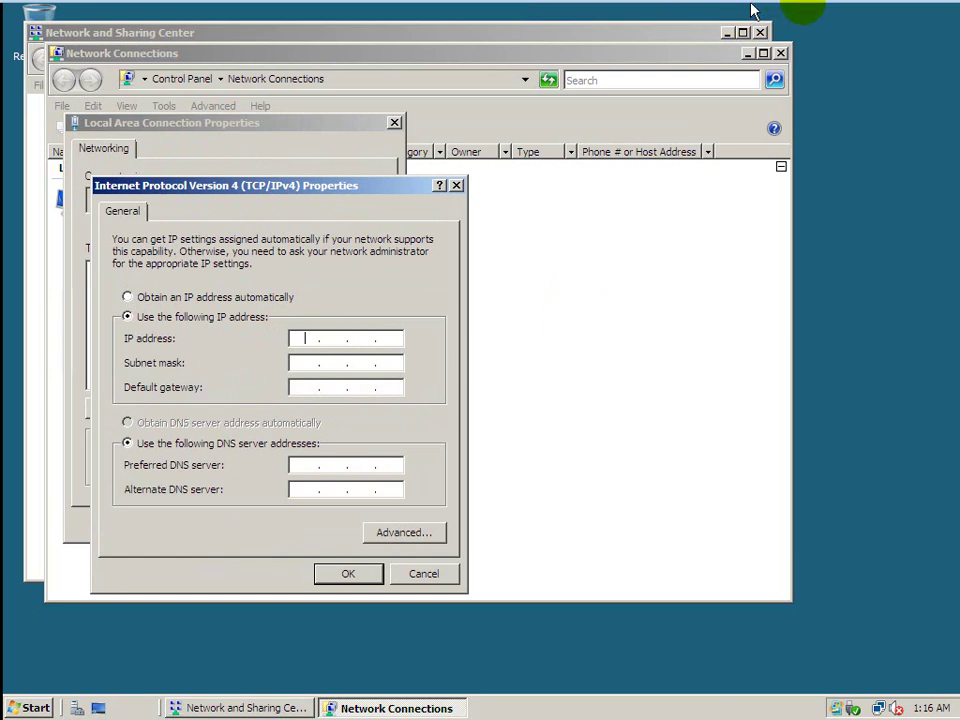
mouse_move(812, 6)
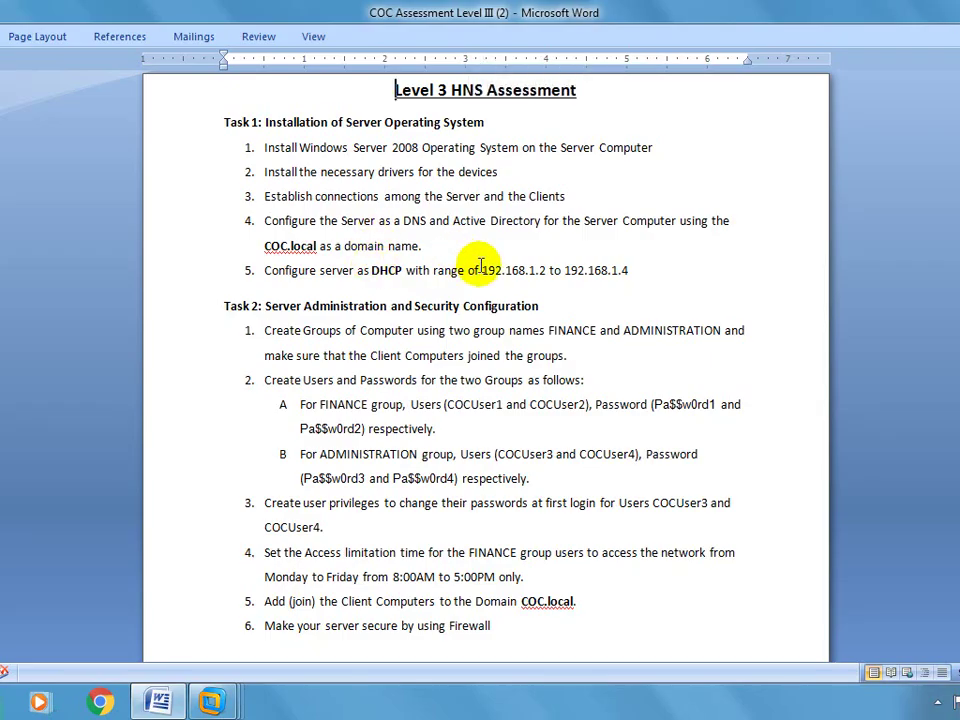
Check Task 1's DHCP range in Word, then give the server the IP address 192.168.1.1.
drag(482, 268, 640, 263)
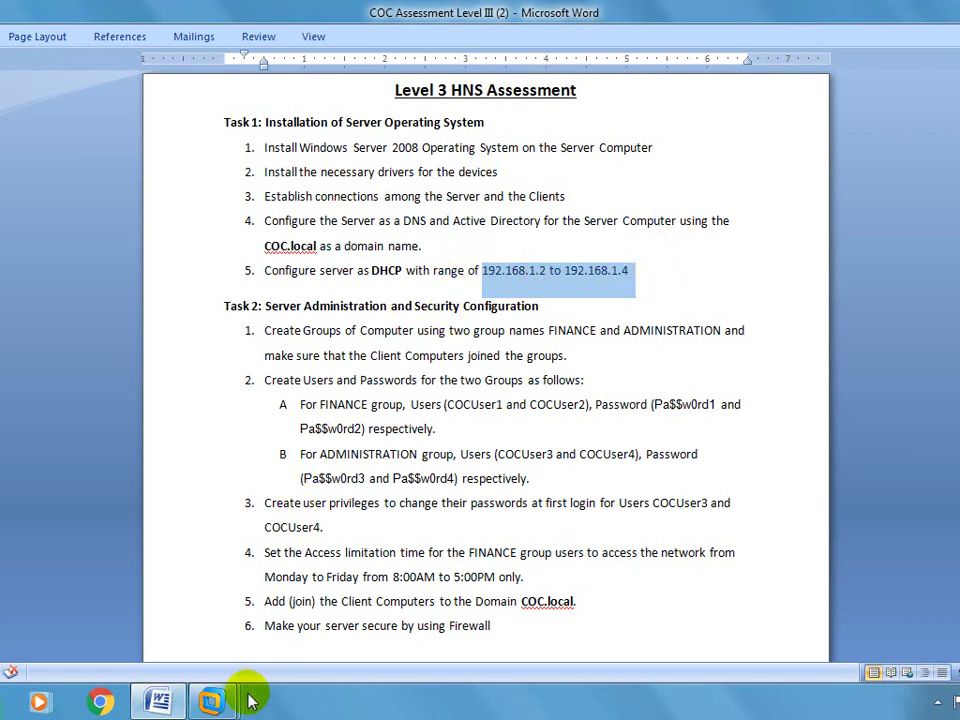
mouse_move(205, 703)
mouse_move(249, 617)
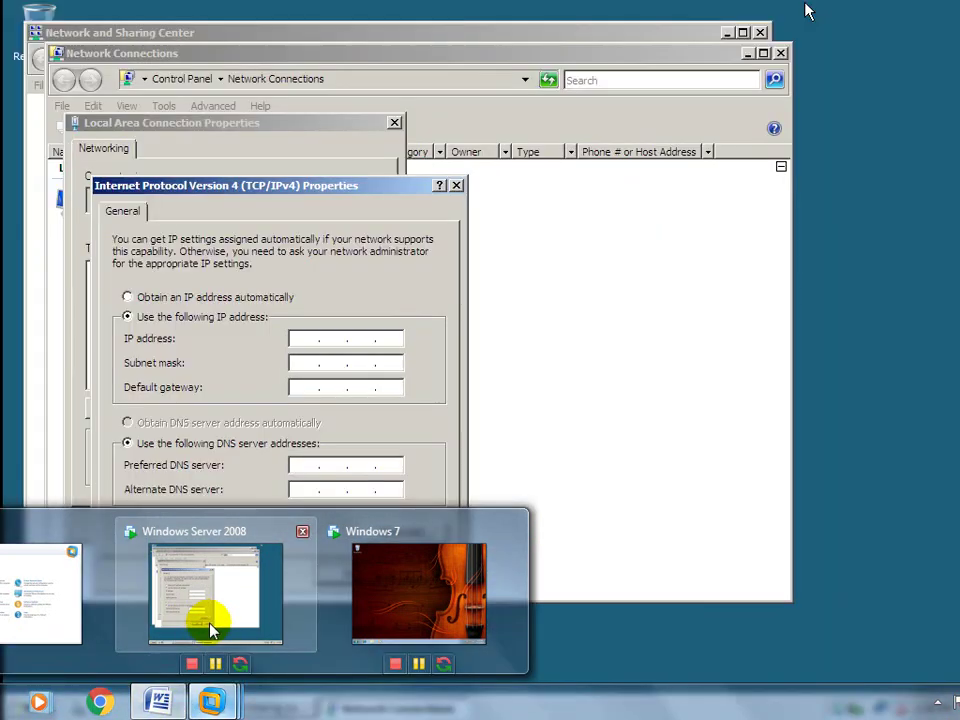
click(212, 628)
click(302, 341)
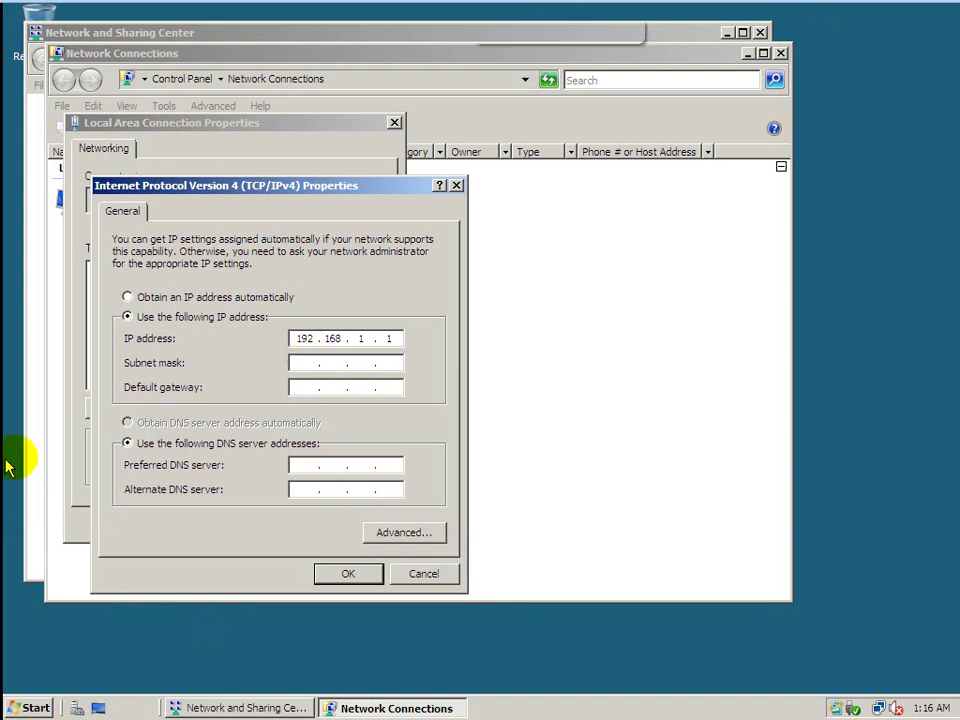
Minimize the virtual machine to view the document, then restore the Windows Server 2008 VM.
key(ctrl+alt)
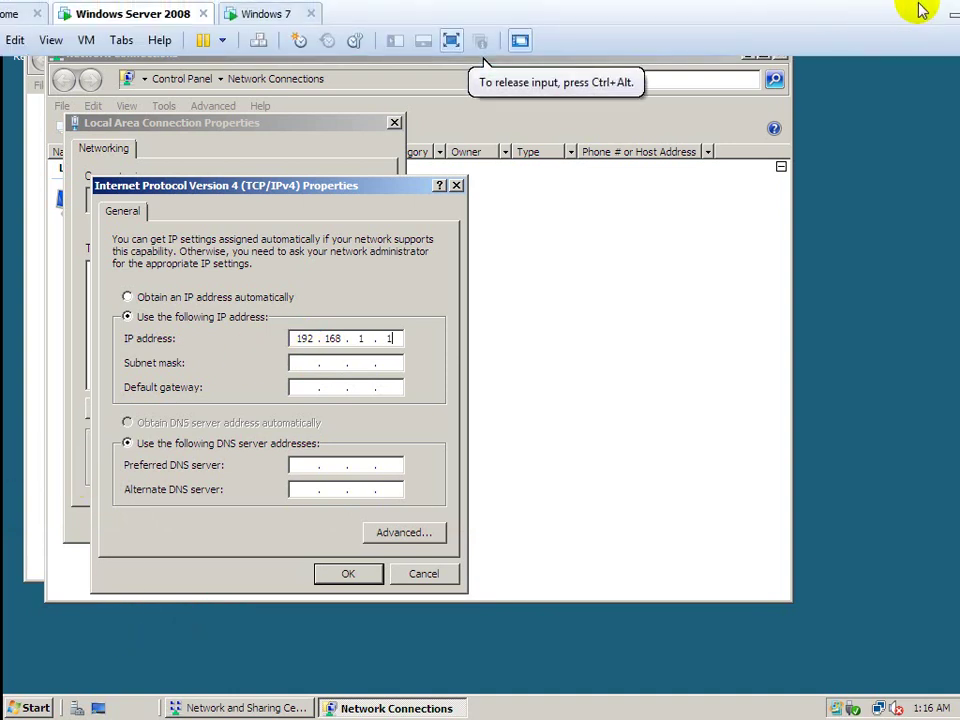
click(954, 9)
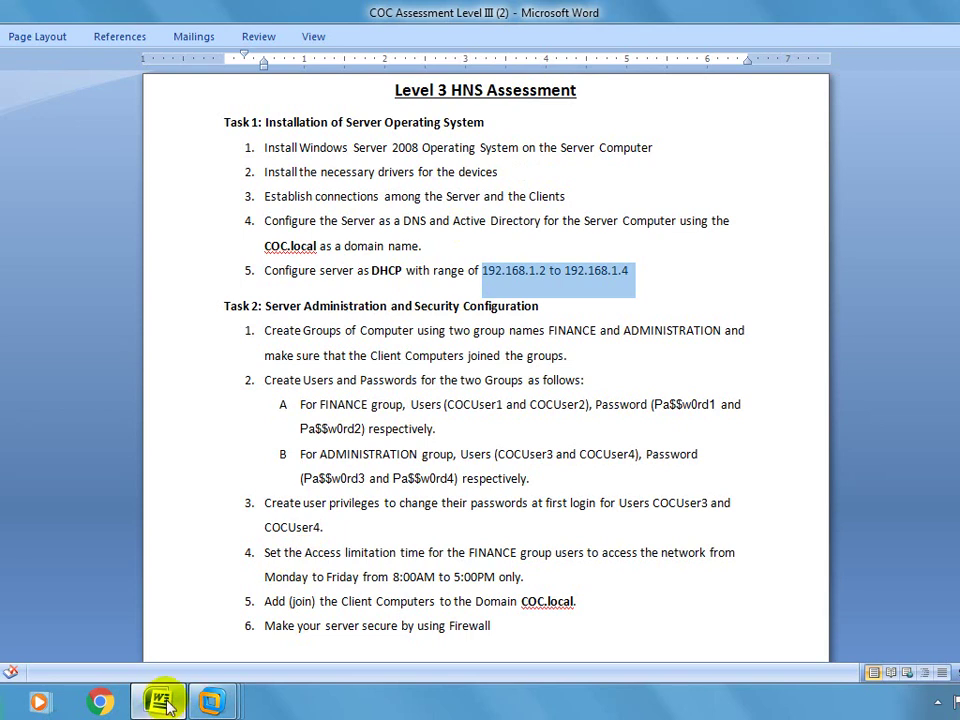
click(210, 700)
click(225, 558)
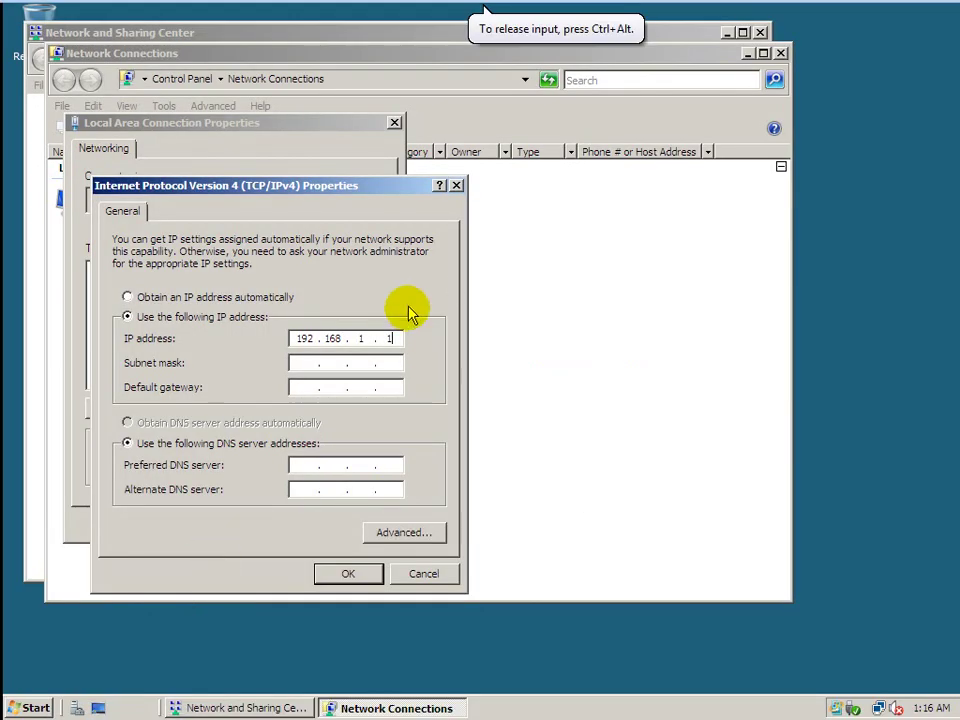
Set subnet mask 255.255.255.0 and preferred DNS 192.168.1.1, apply, and close the network windows.
click(318, 360)
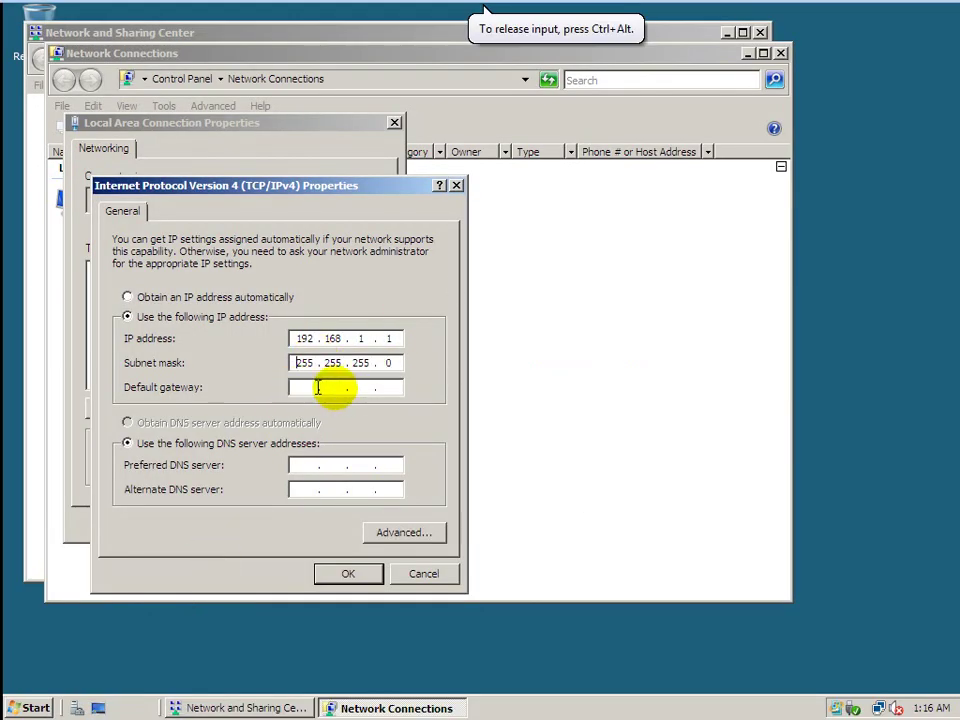
click(295, 463)
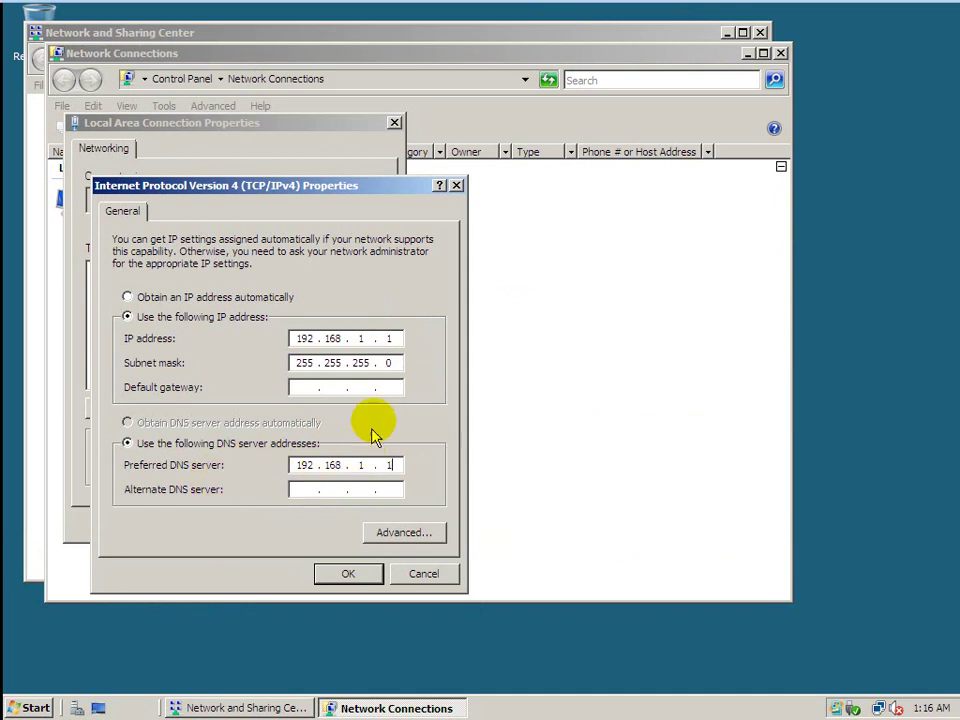
click(345, 575)
click(282, 521)
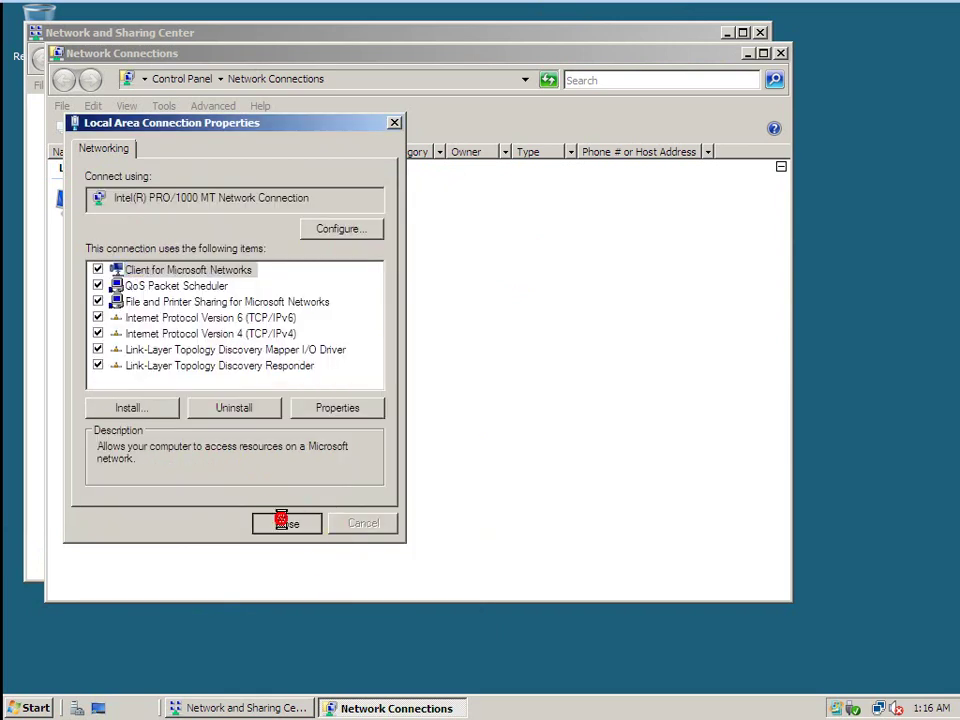
click(781, 54)
click(761, 33)
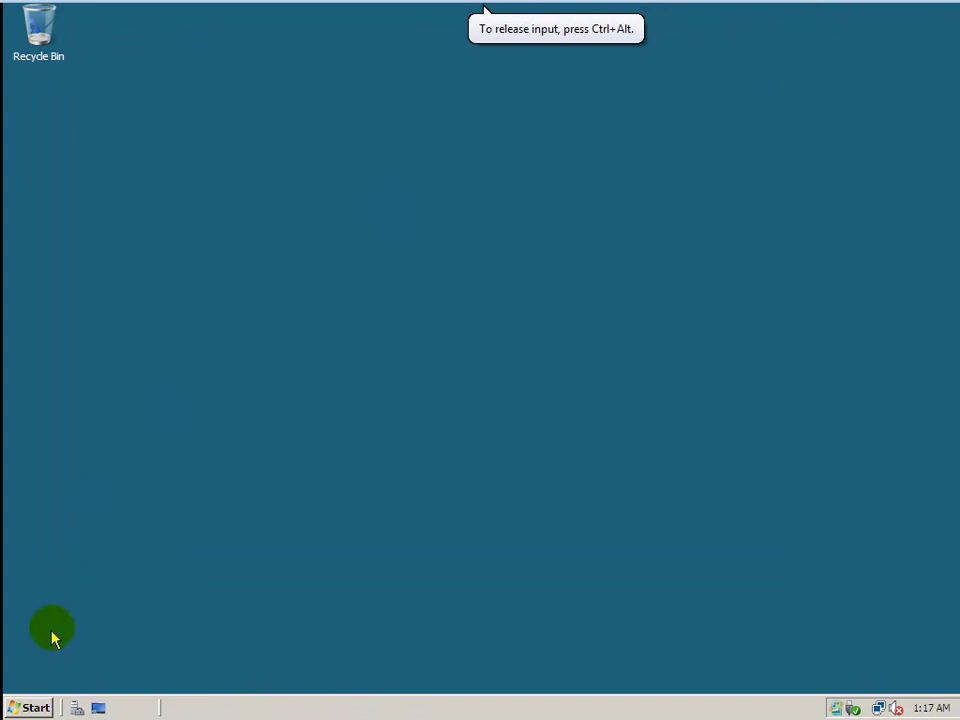
Launch Server Manager from the Start menu and start the Add Roles Wizard under Roles.
click(34, 709)
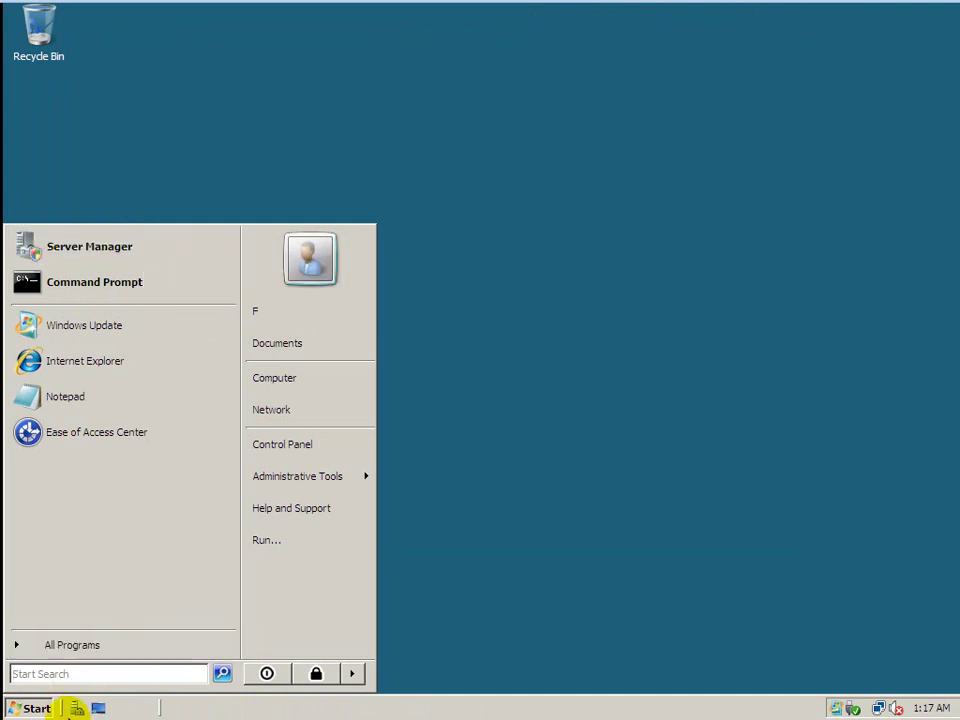
click(128, 256)
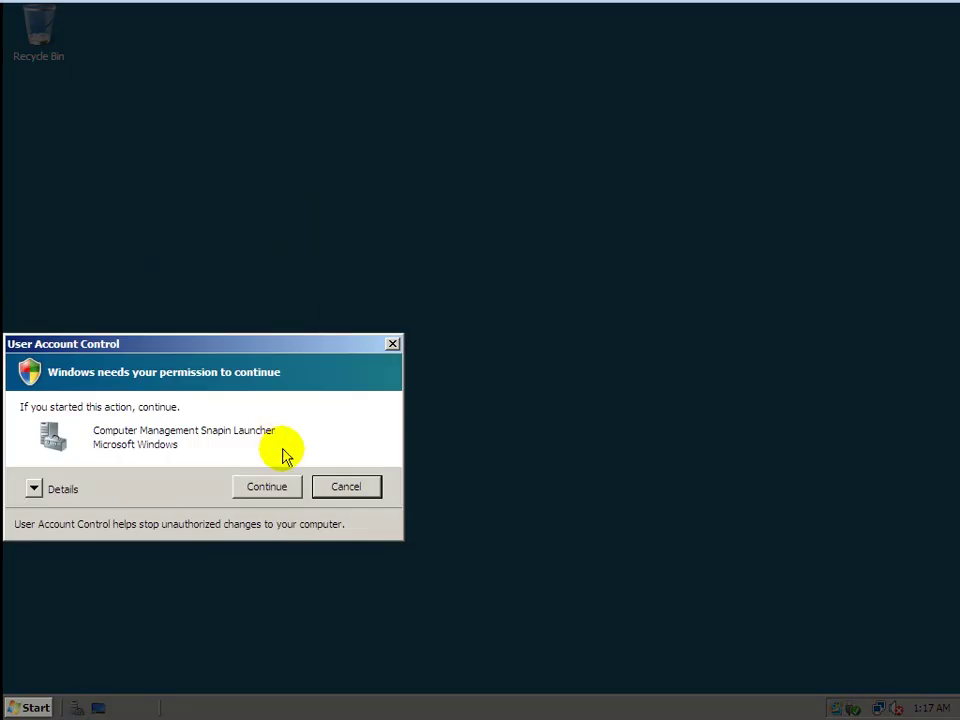
click(265, 487)
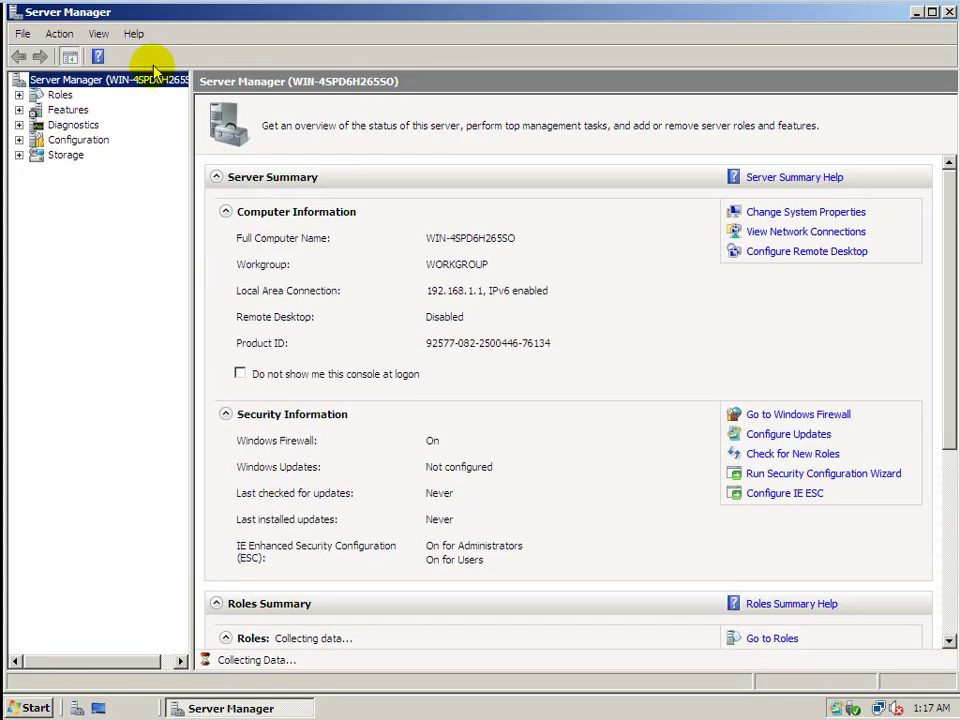
click(55, 95)
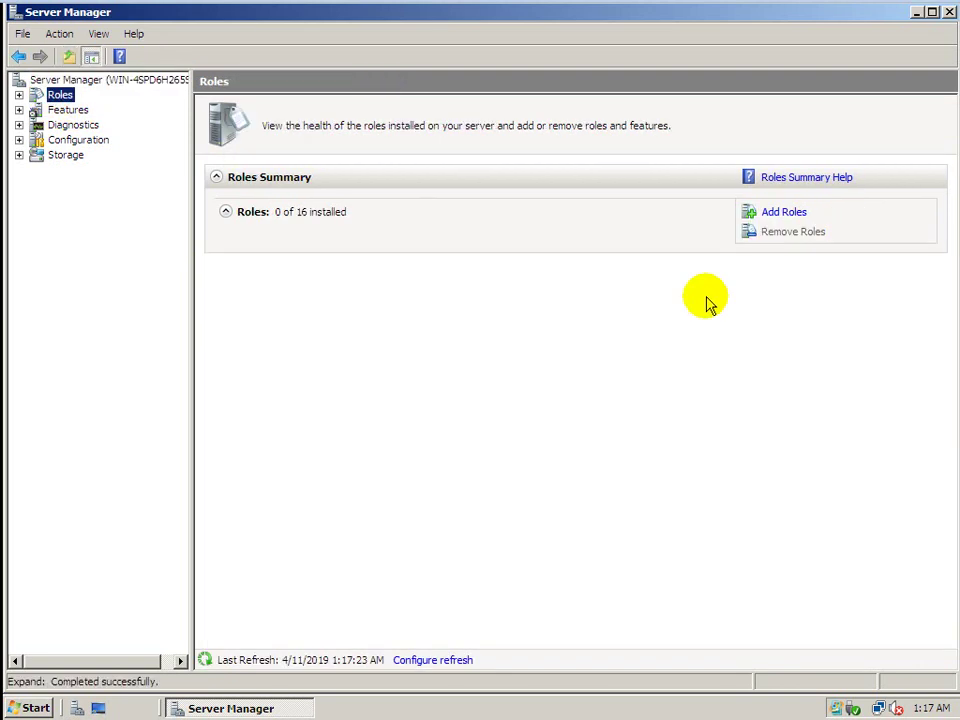
click(786, 213)
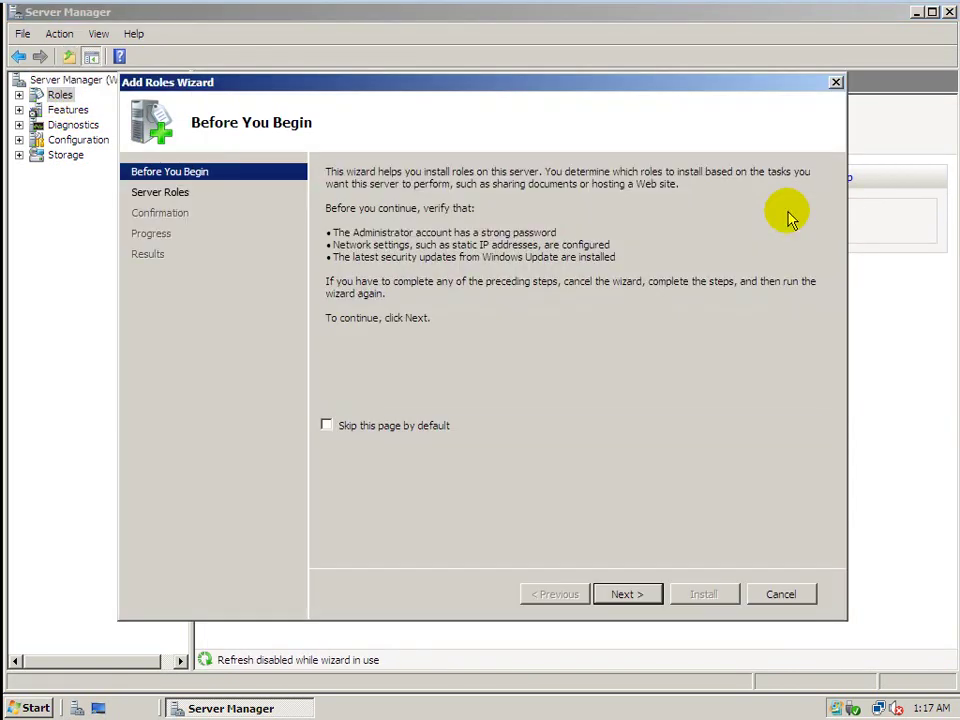
Select Active Directory Domain Services in the wizard and install the role.
click(622, 594)
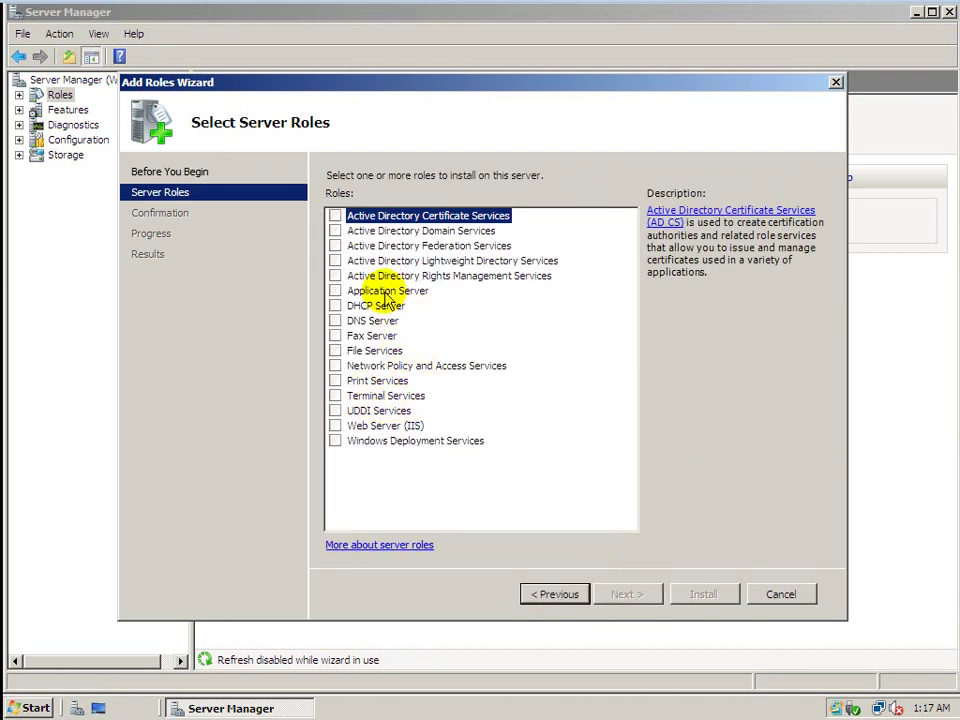
click(335, 231)
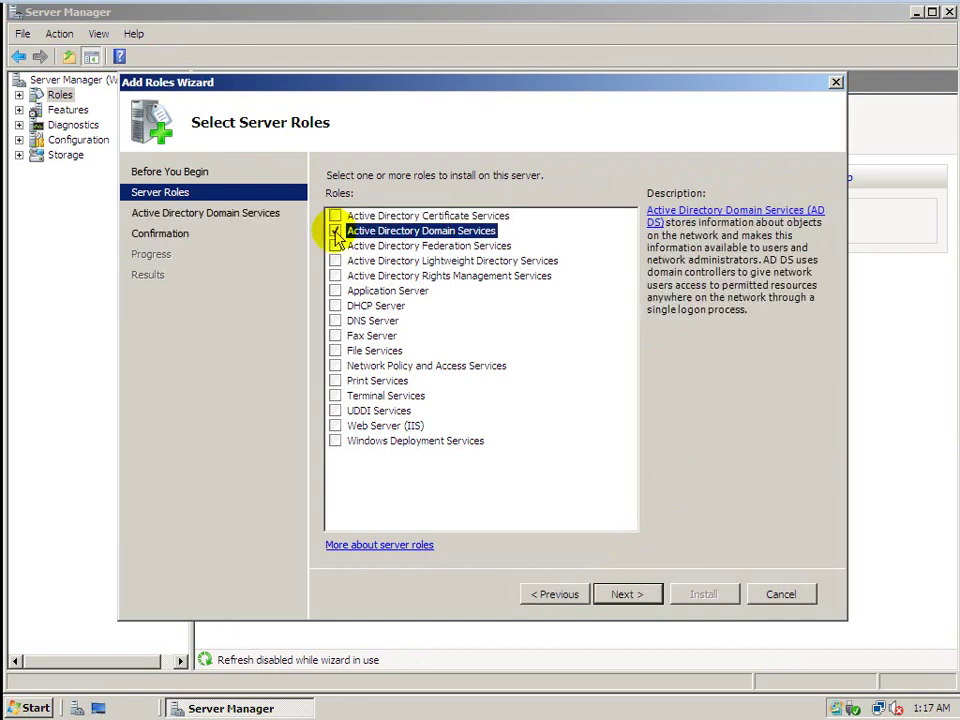
click(632, 598)
click(628, 594)
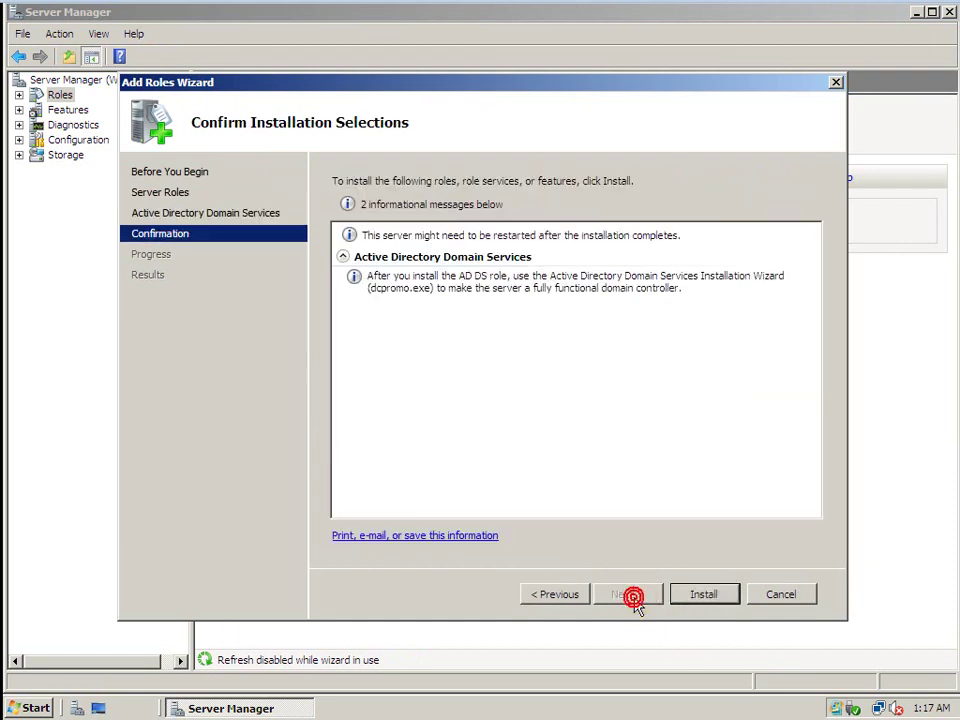
click(722, 600)
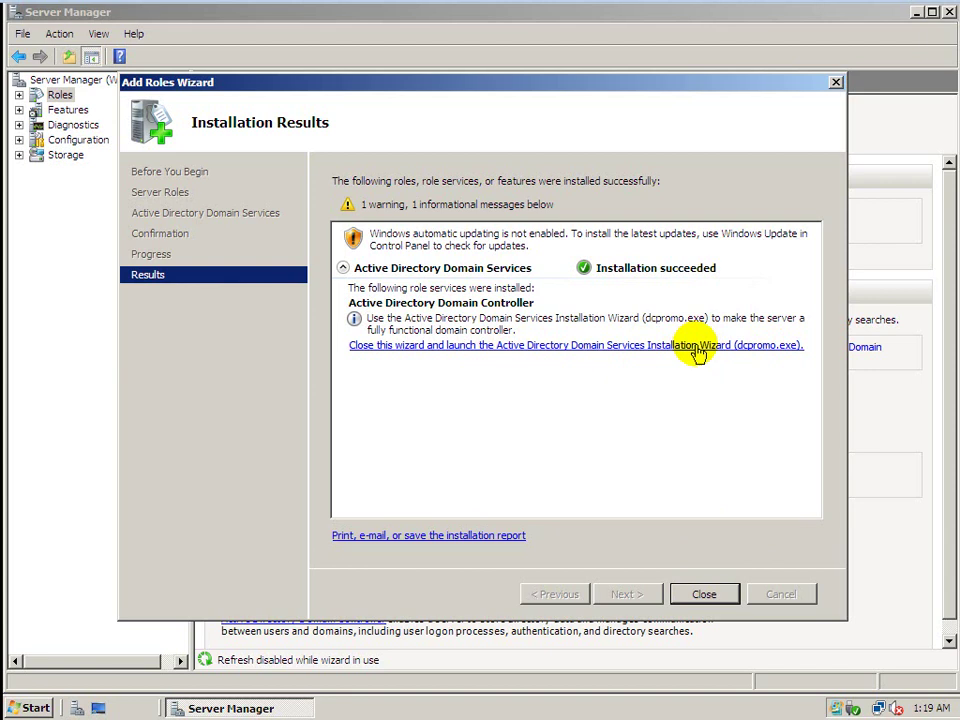
Run dcpromo, choose 'Create a new domain in a new forest', and start entering coc.local as the FQDN.
click(696, 349)
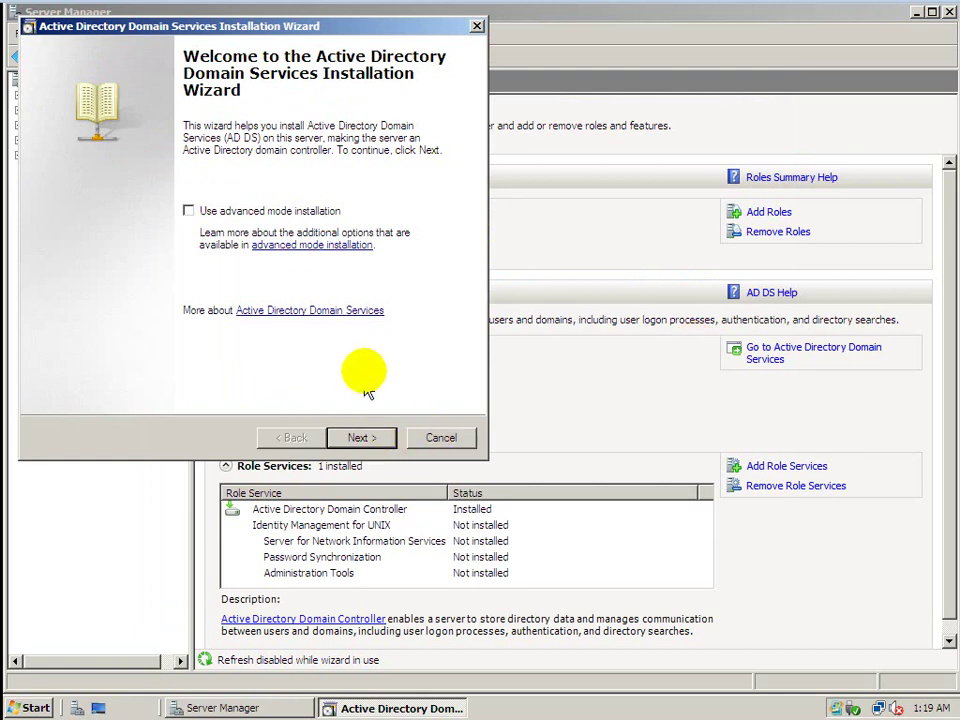
click(361, 438)
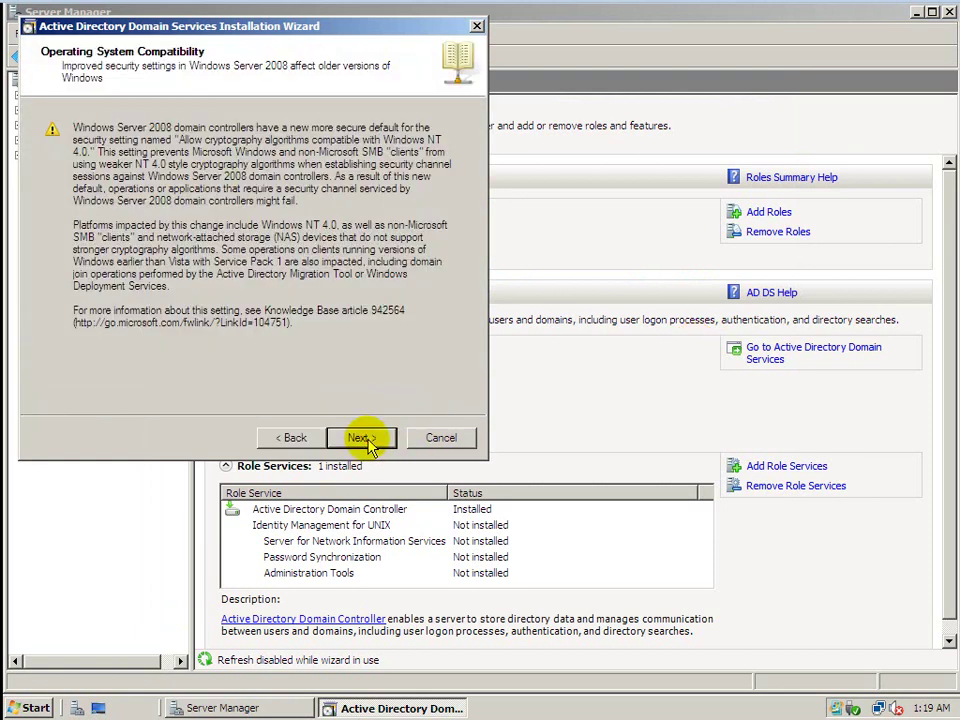
click(362, 438)
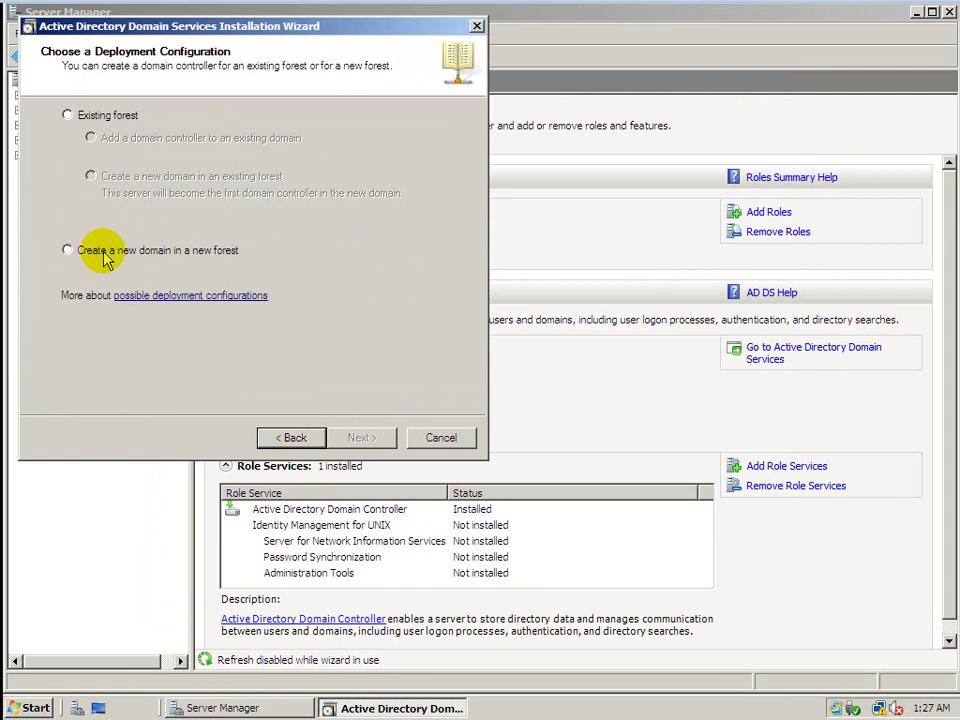
click(105, 254)
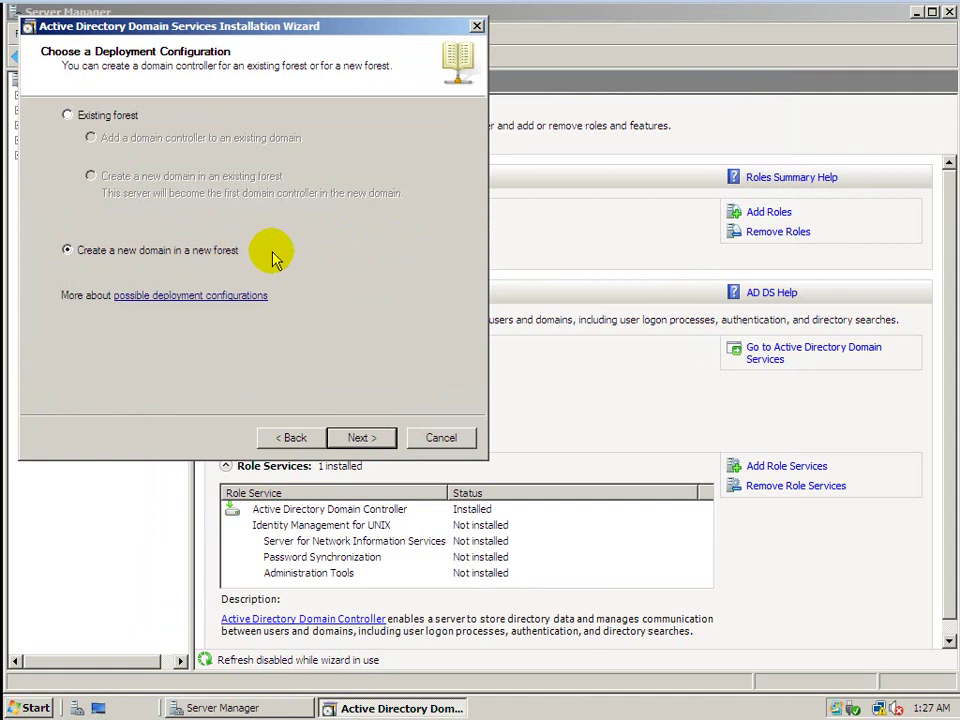
click(362, 438)
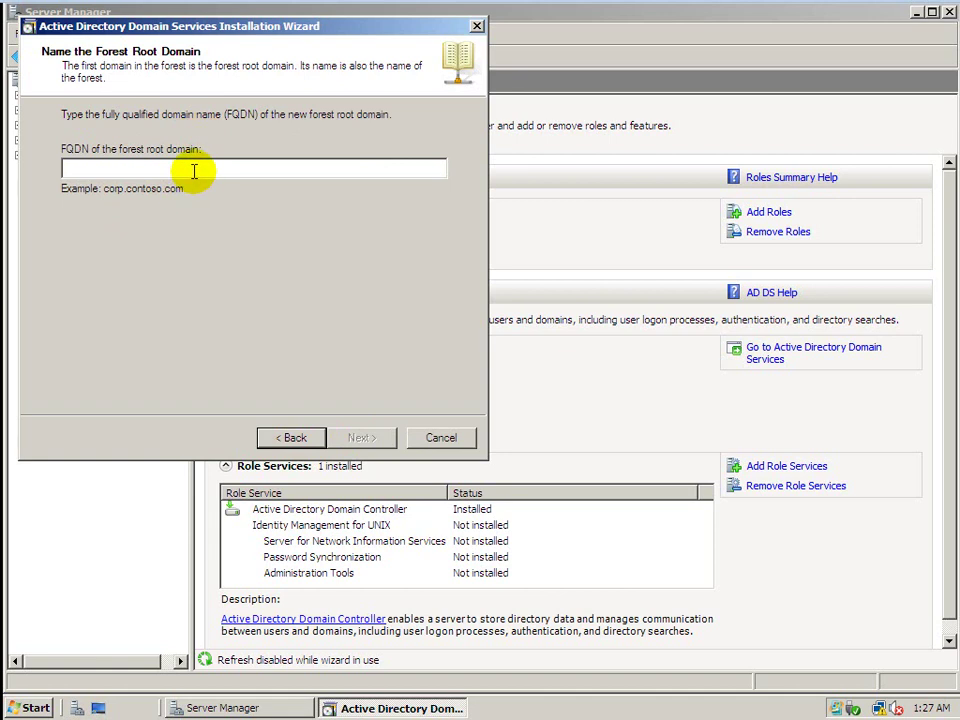
text(co)
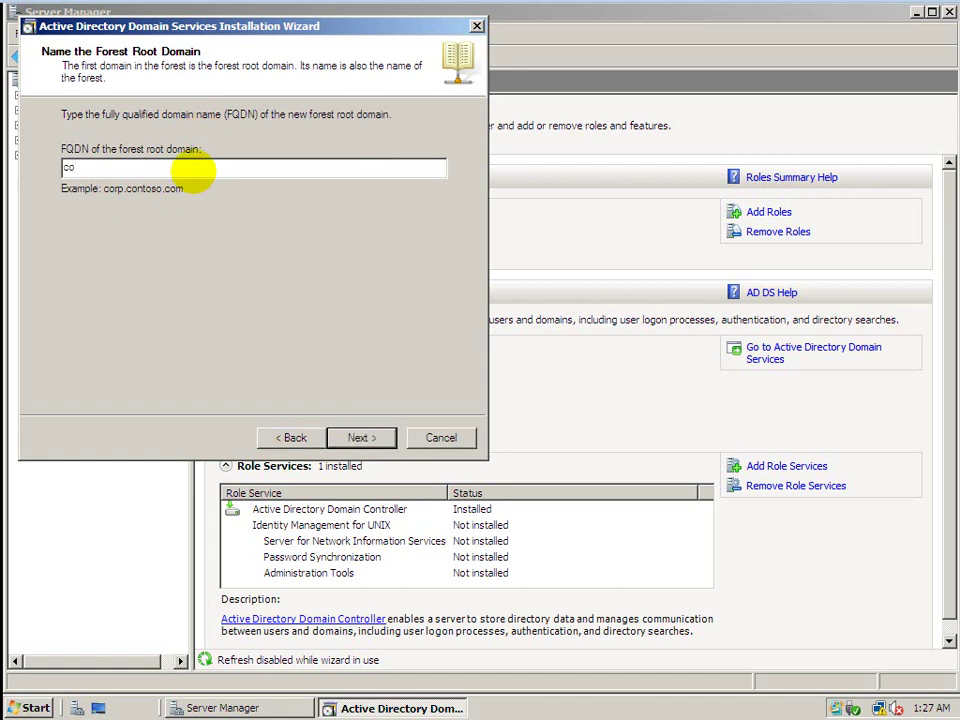
text(c.loca)
key(BackSpace)
key(BackSpace)
key(BackSpace)
key(BackSpace)
key(BackSpace)
key(BackSpace)
Submit coc.local as the forest root and keep Windows 2000 forest and domain functional levels.
text(coc.local)
click(362, 436)
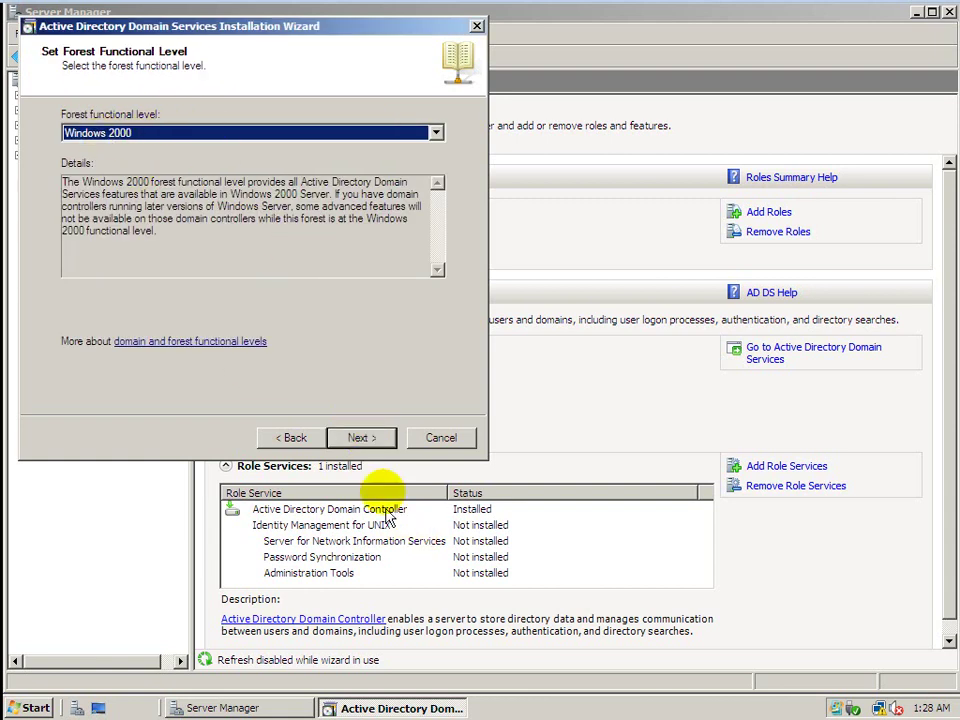
click(371, 439)
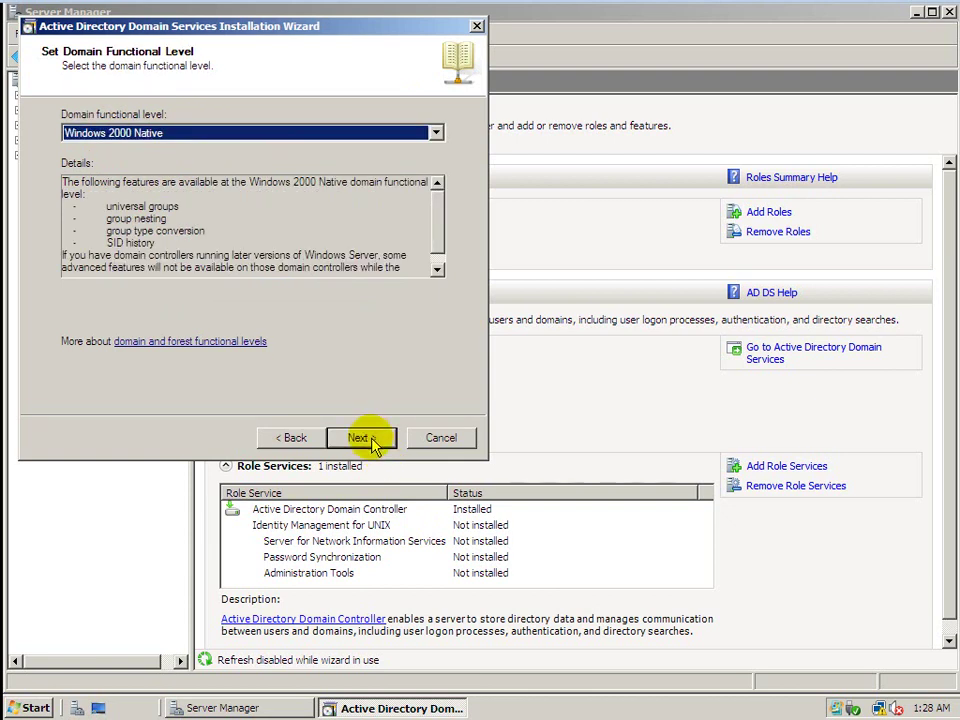
click(371, 442)
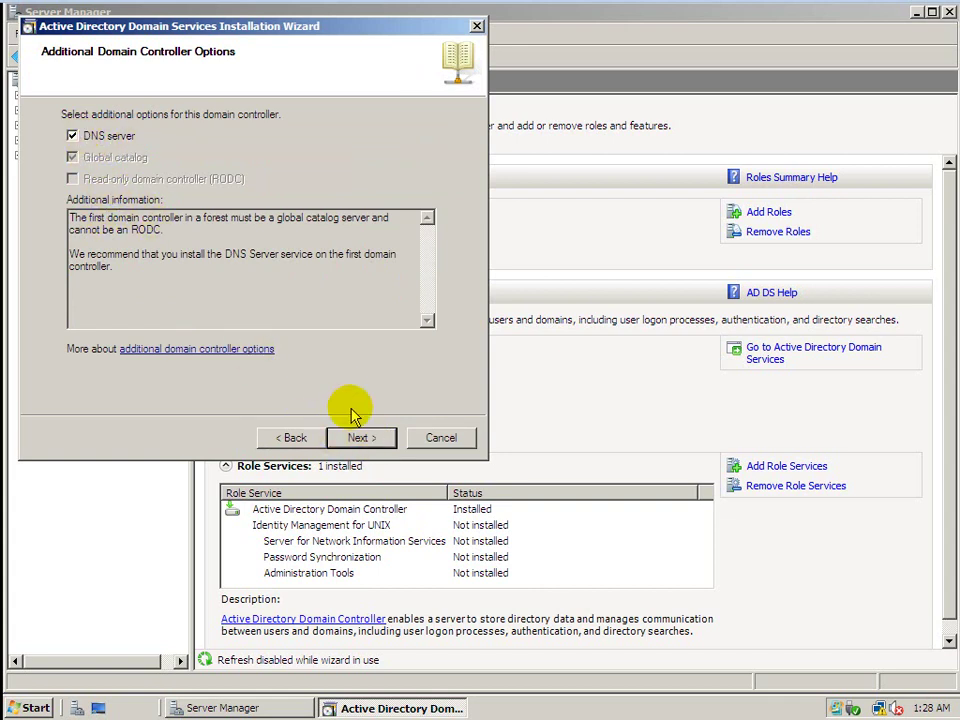
Keep the DNS server option, accept the IP and delegation warnings, and keep default folders.
click(359, 438)
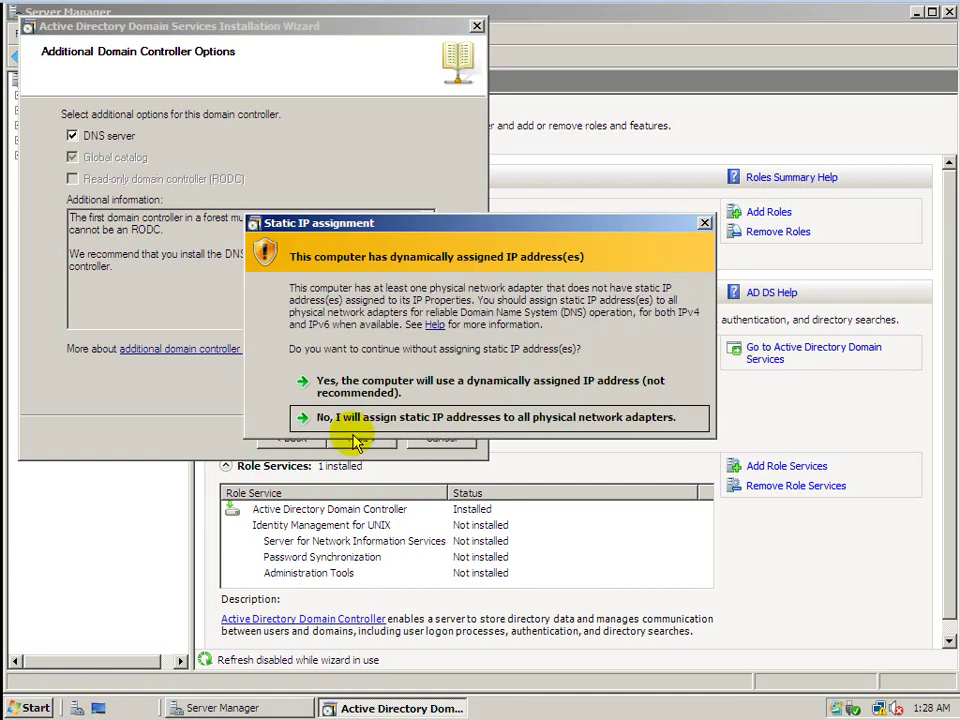
click(398, 393)
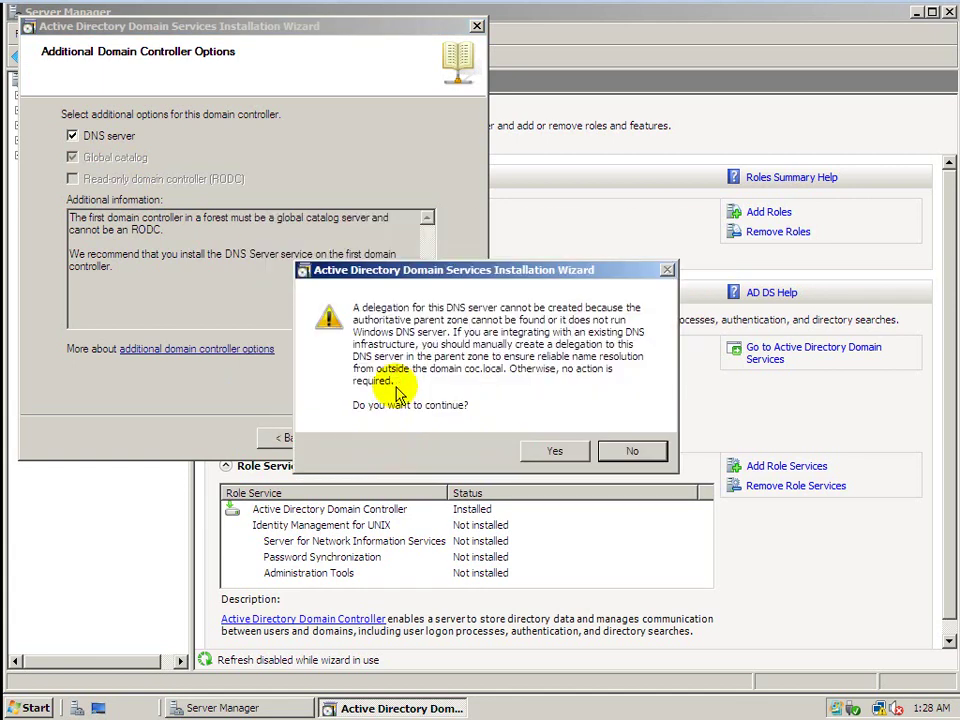
click(566, 455)
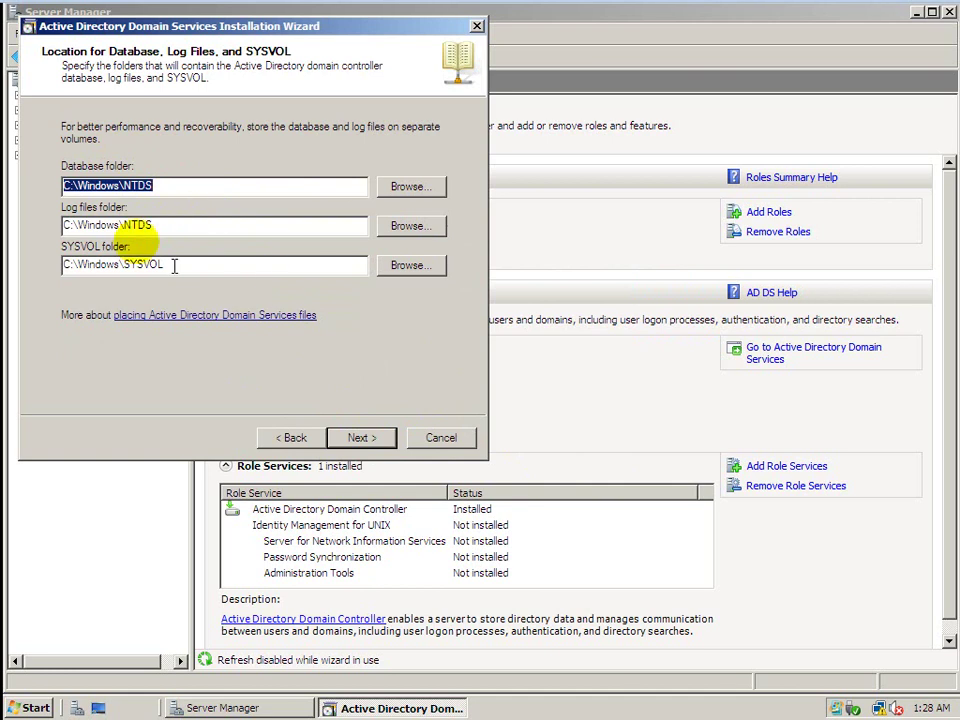
click(362, 438)
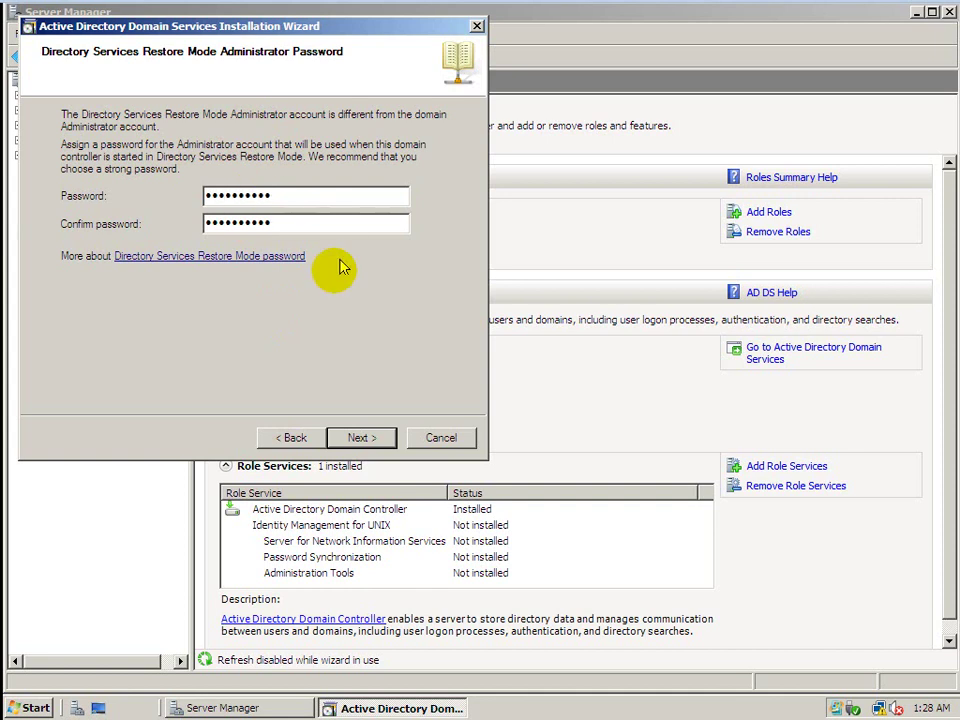
Confirm the restore mode password, run the configuration, finish the wizard, and choose Restart Now.
click(358, 438)
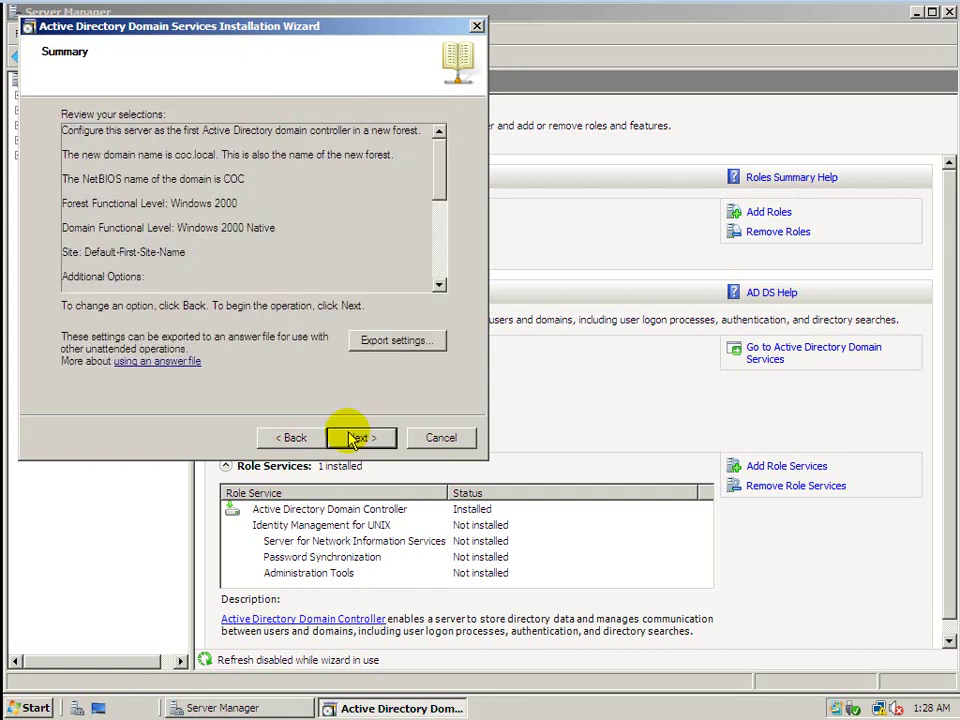
click(352, 438)
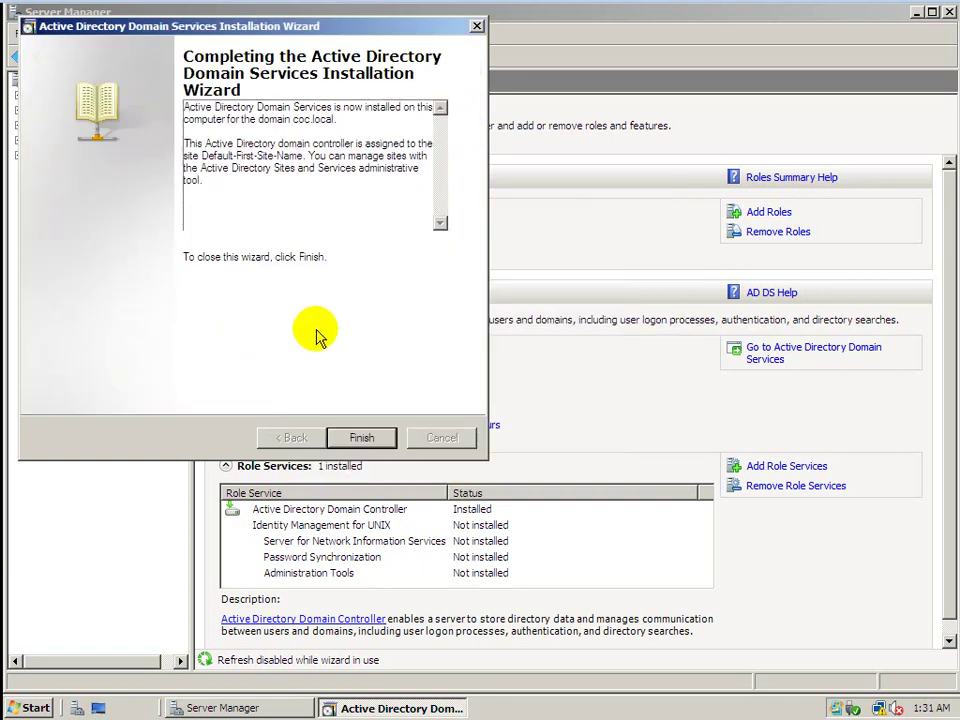
click(361, 438)
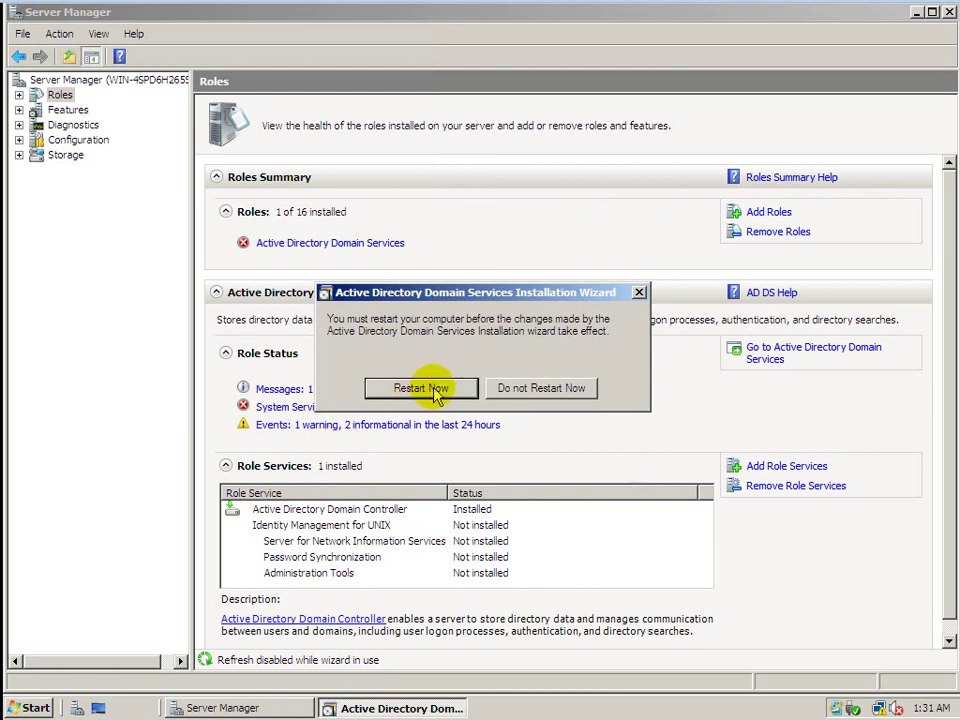
click(435, 388)
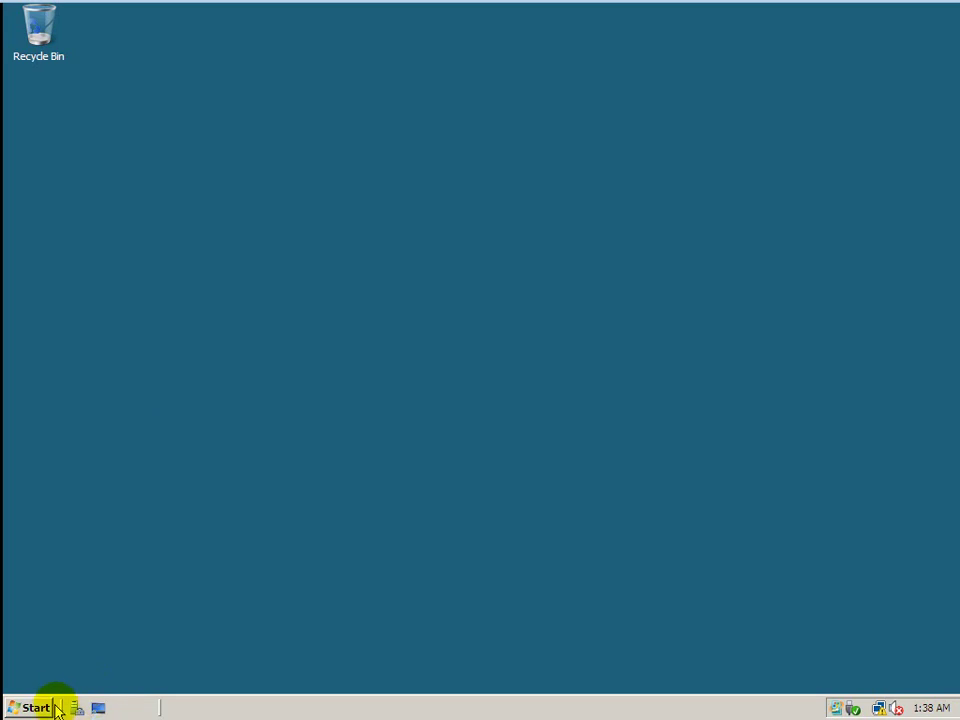
Browse Start > Administrative Tools, close the menu, and switch to the host's Word document.
click(25, 707)
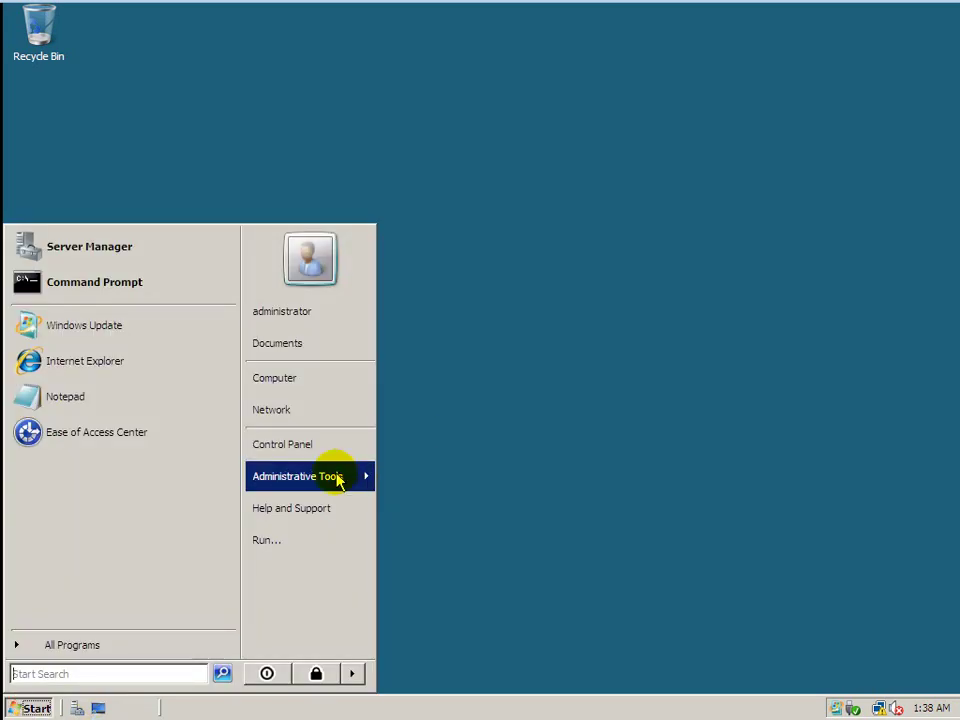
click(336, 478)
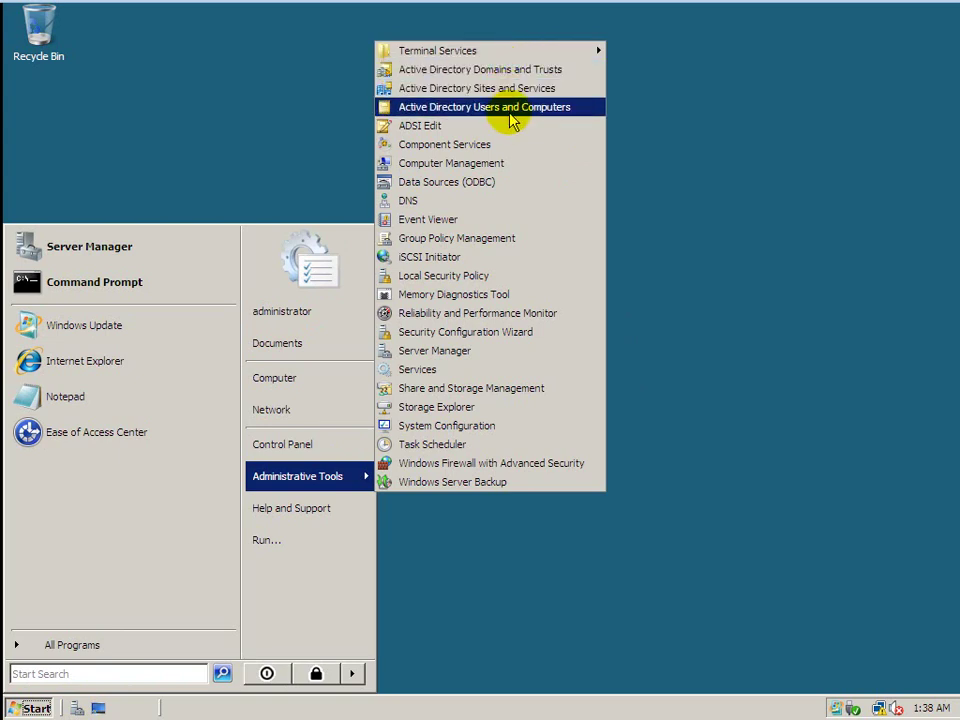
click(712, 212)
click(950, 10)
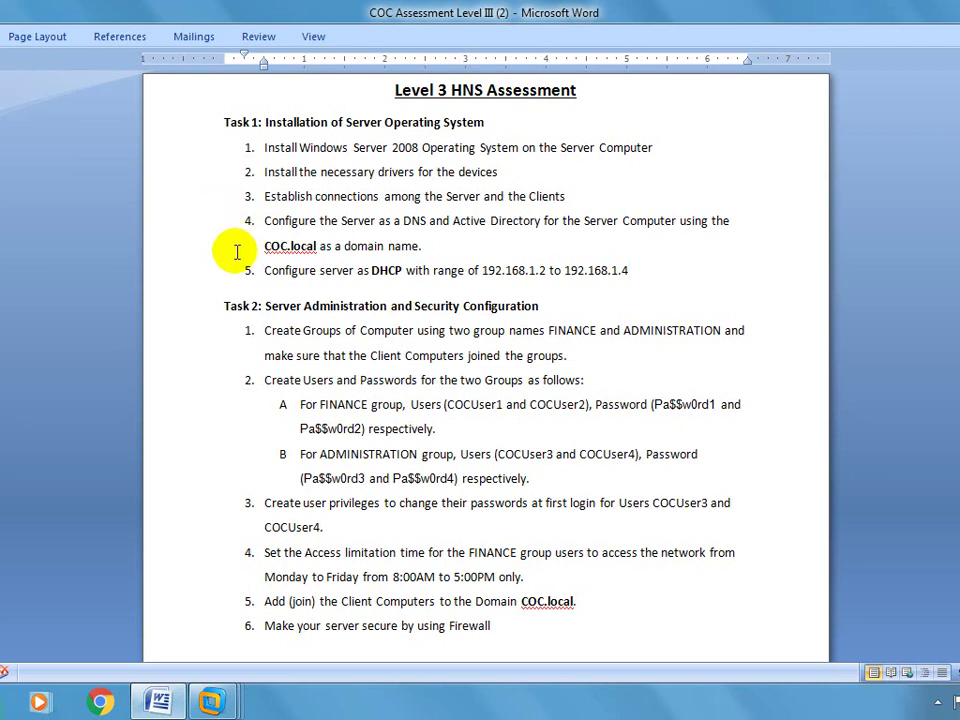
Highlight task 5 on configuring DHCP, then return to the server VM and open its Start menu.
click(199, 274)
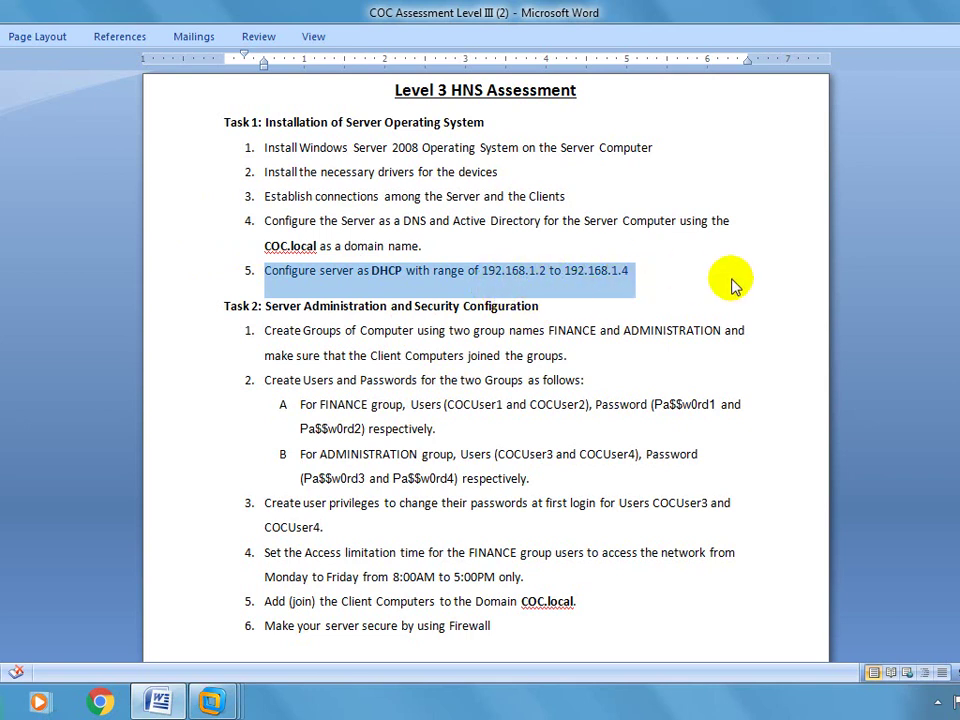
mouse_move(214, 692)
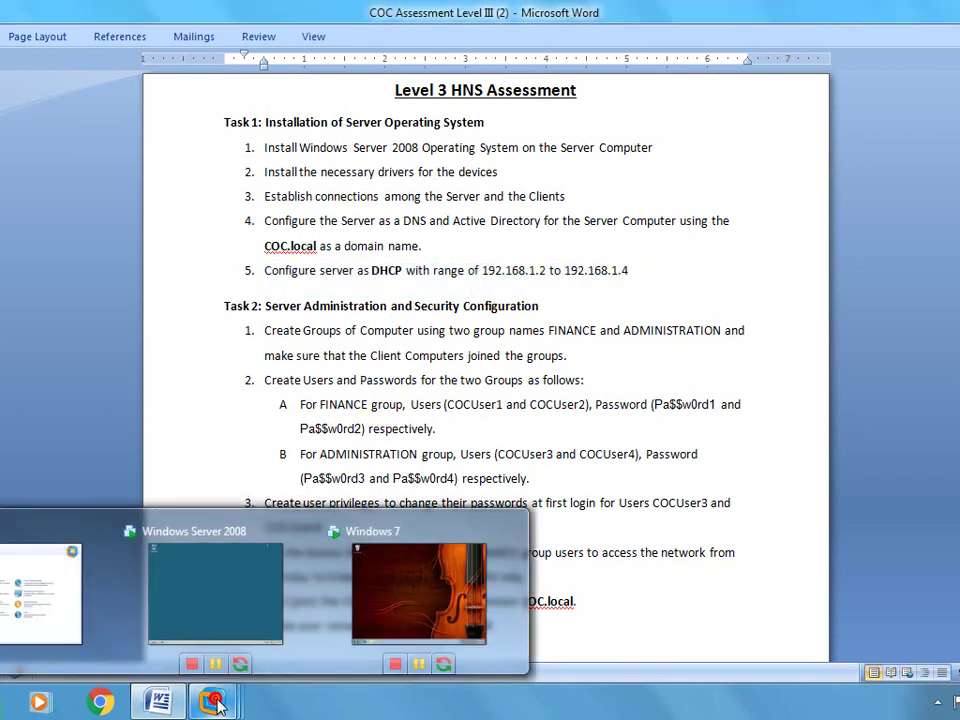
click(253, 603)
click(30, 707)
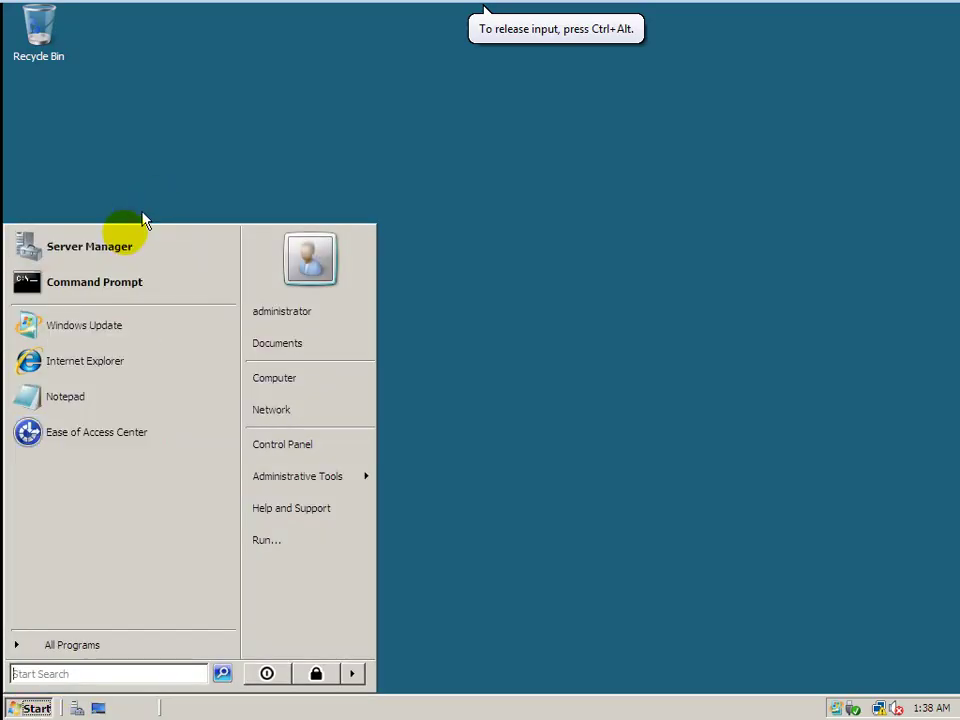
In Server Manager, start Add Roles and select the DHCP Server role.
click(115, 250)
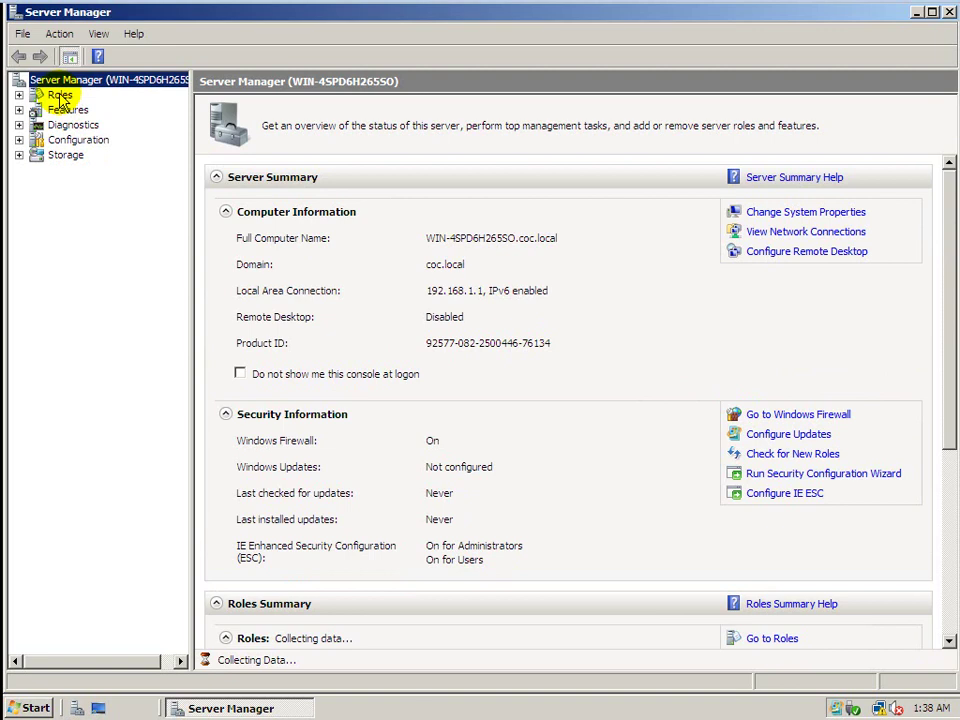
click(60, 96)
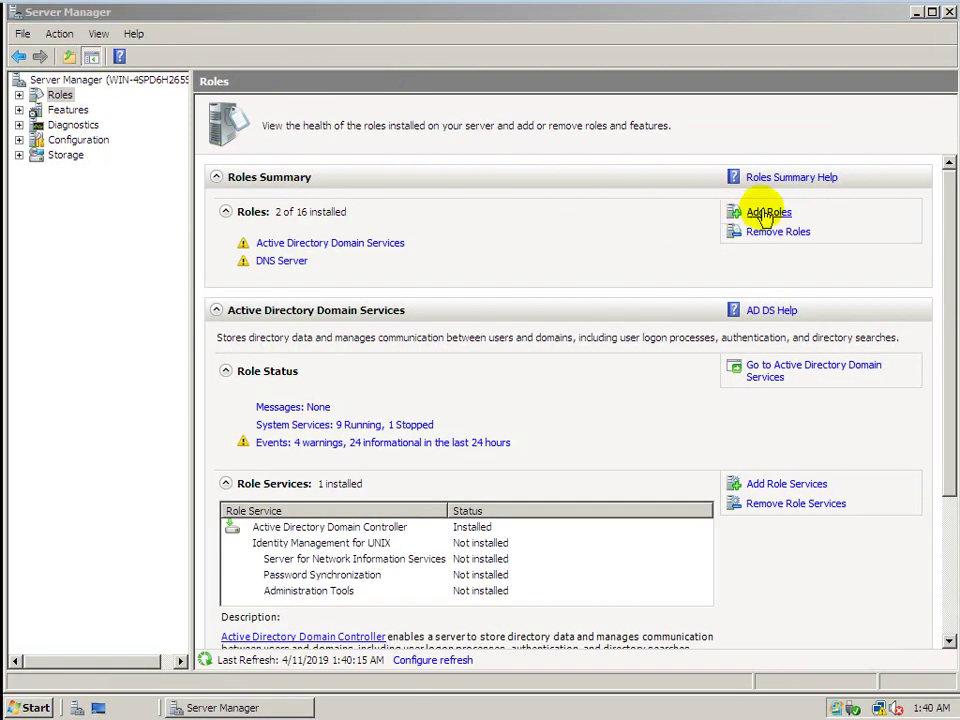
click(765, 213)
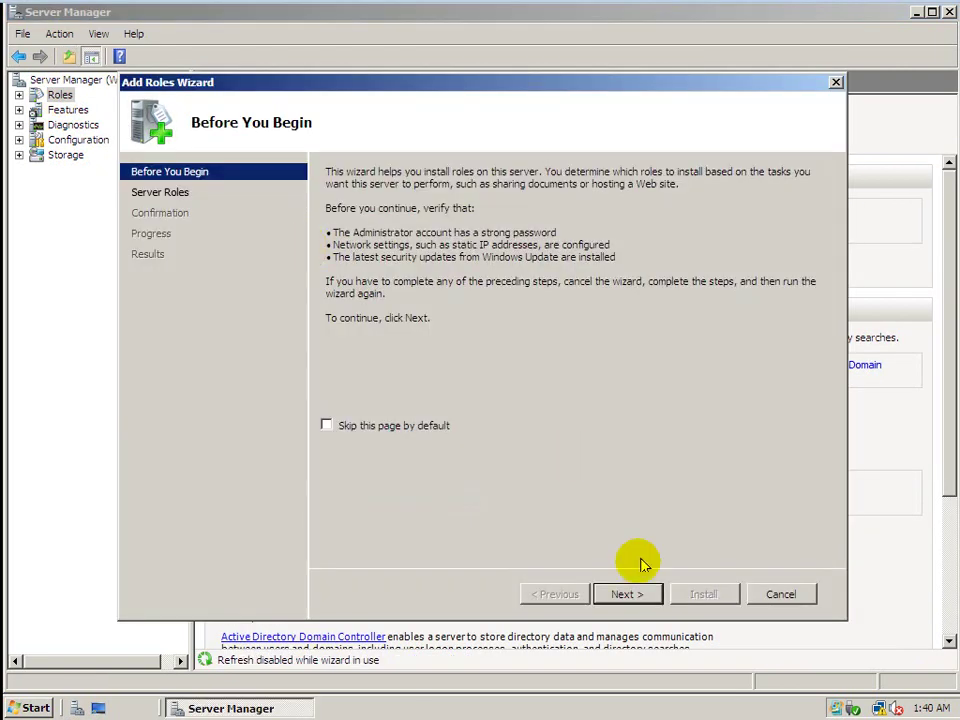
click(624, 594)
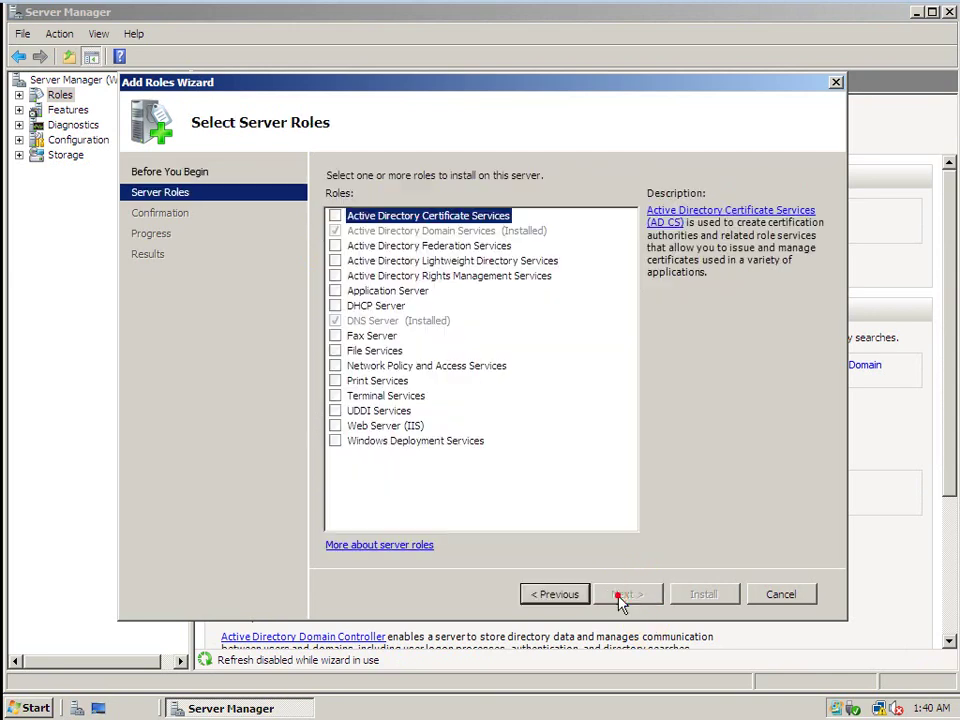
click(336, 306)
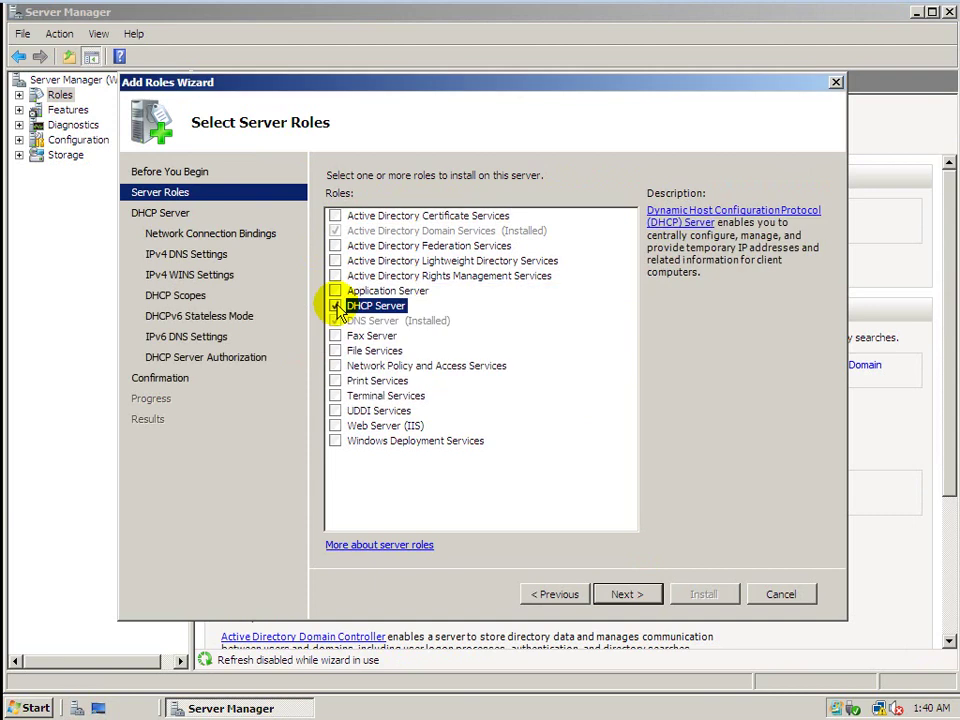
click(621, 596)
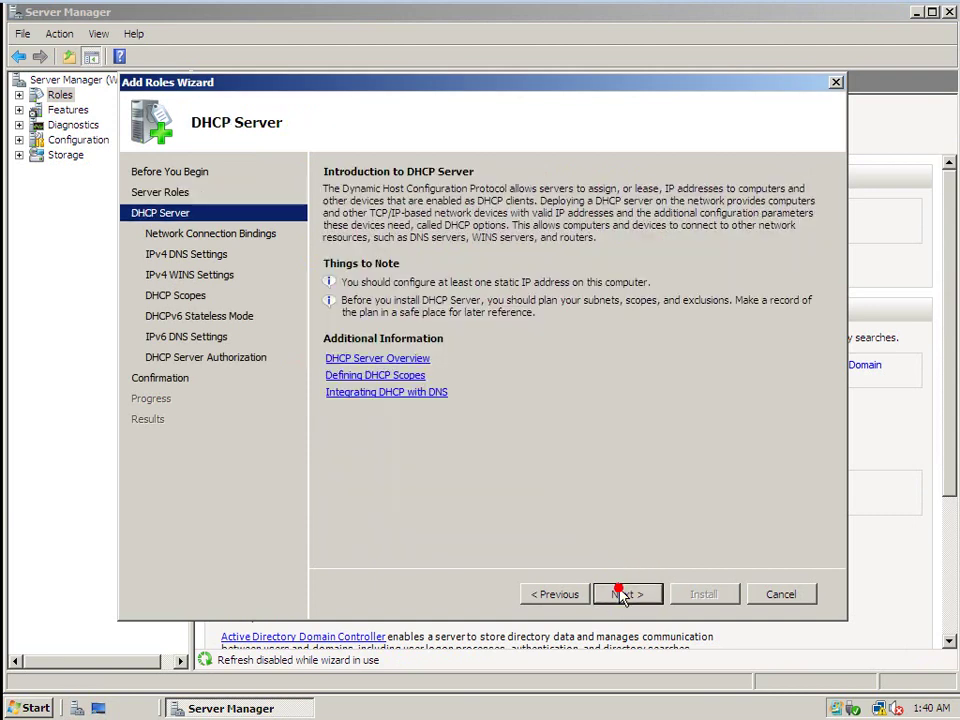
Keep the 192.168.1.1 binding, DNS coc.local/192.168.1.1, and WINS not required.
click(621, 596)
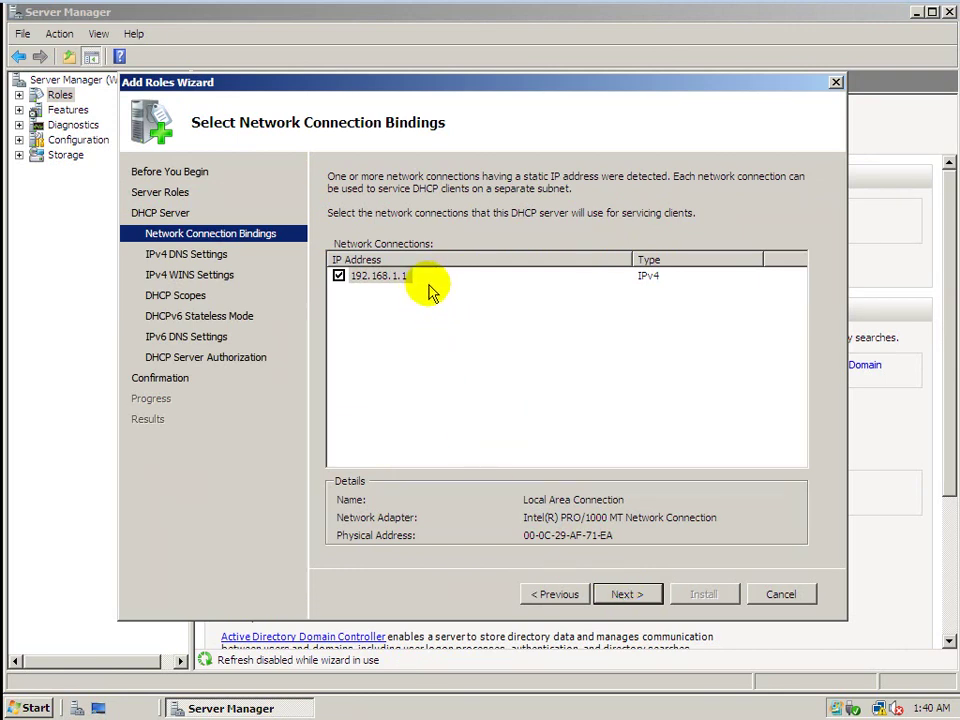
click(627, 595)
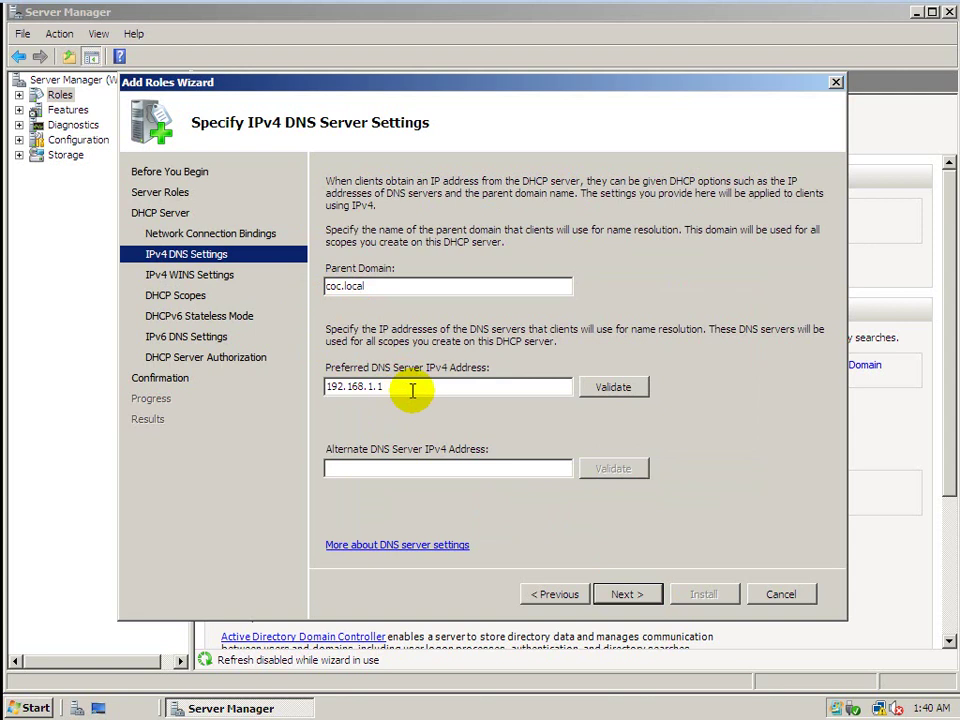
click(620, 596)
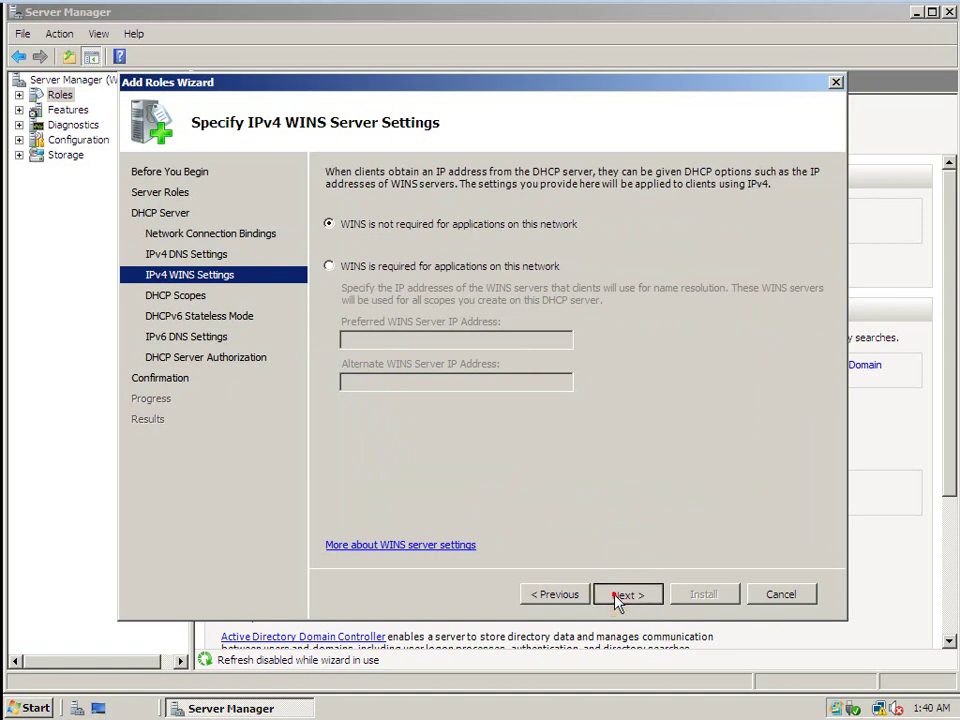
click(620, 596)
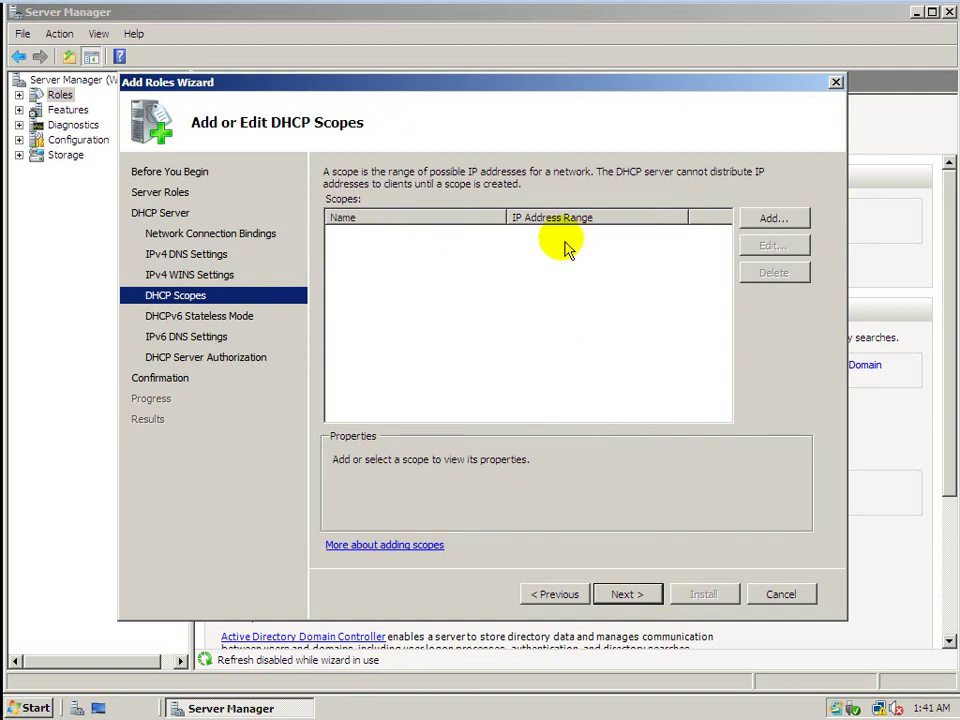
Add scope HNS, 192.168.1.2 to 192.168.1.4, mask 255.255.255.0, and review it.
click(775, 220)
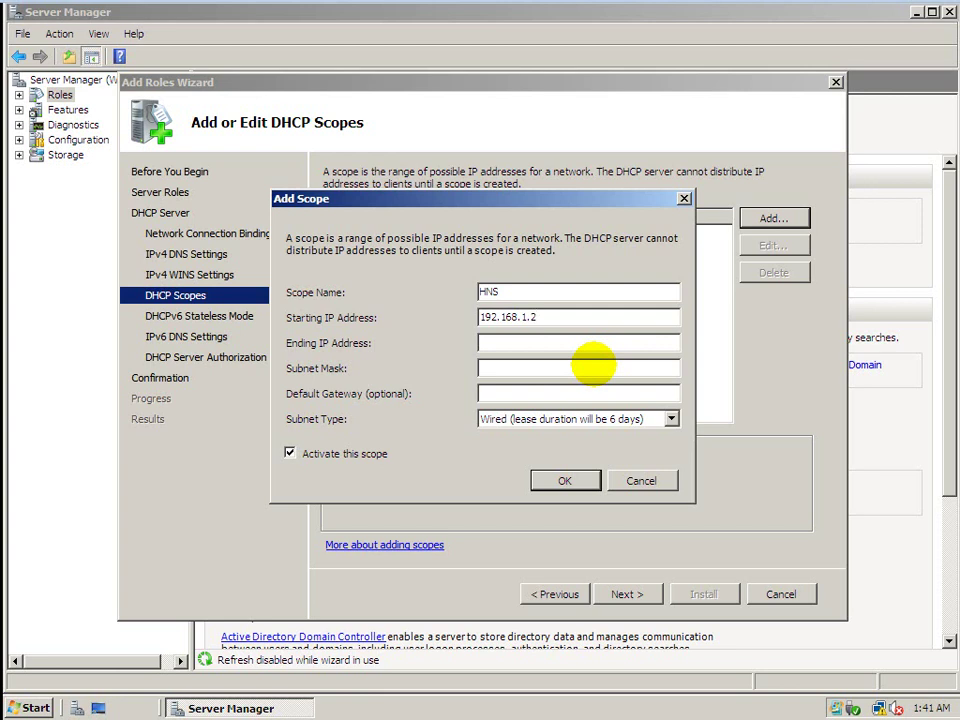
click(497, 340)
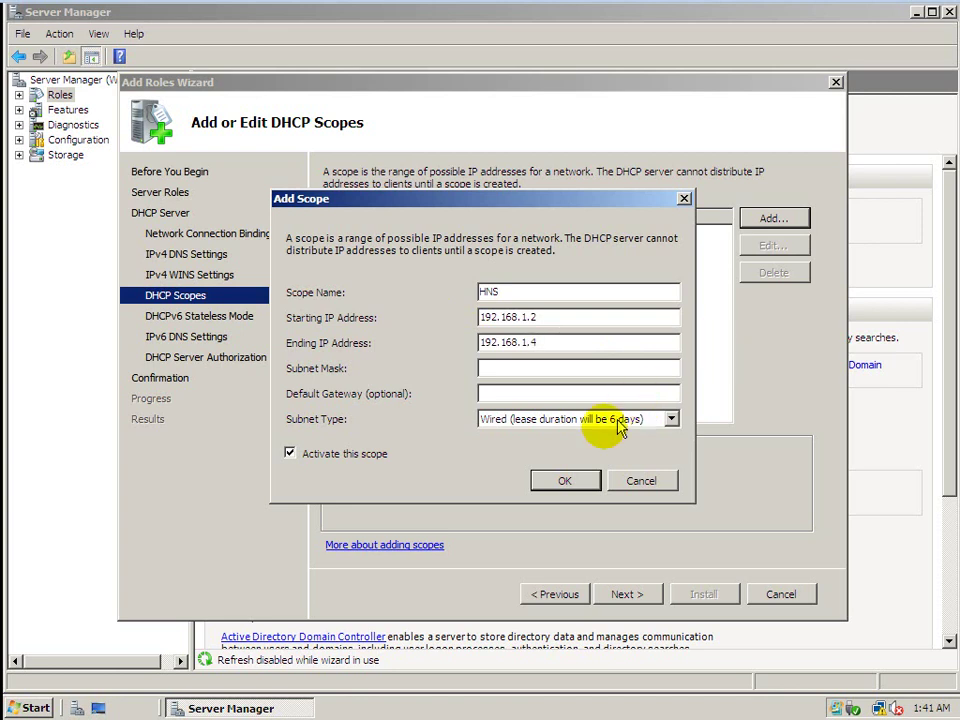
click(505, 366)
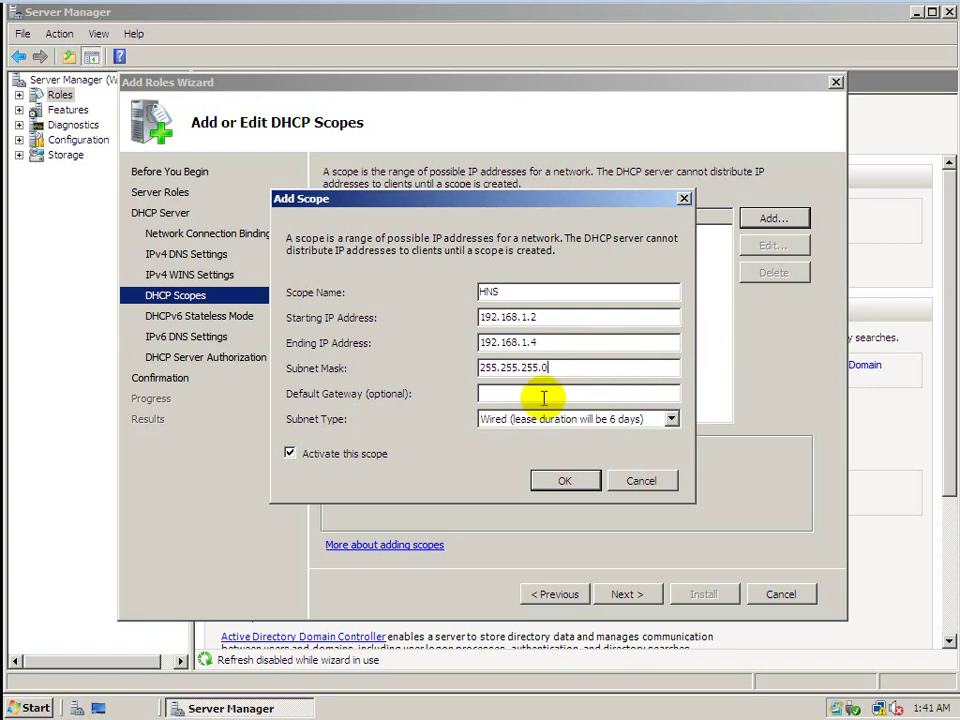
click(555, 319)
click(548, 345)
click(558, 371)
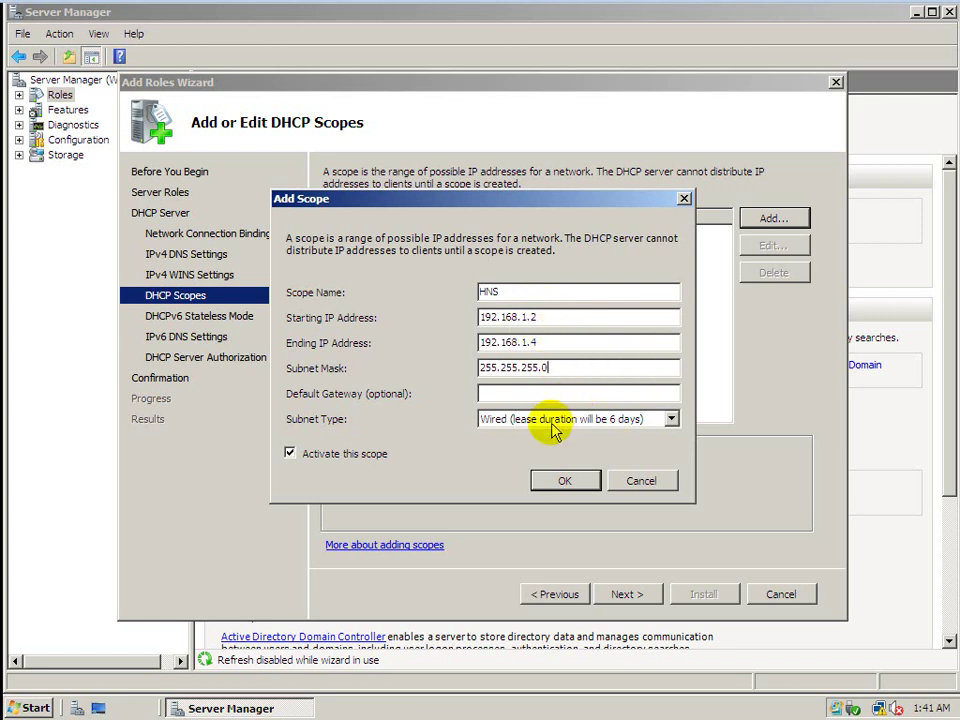
click(568, 482)
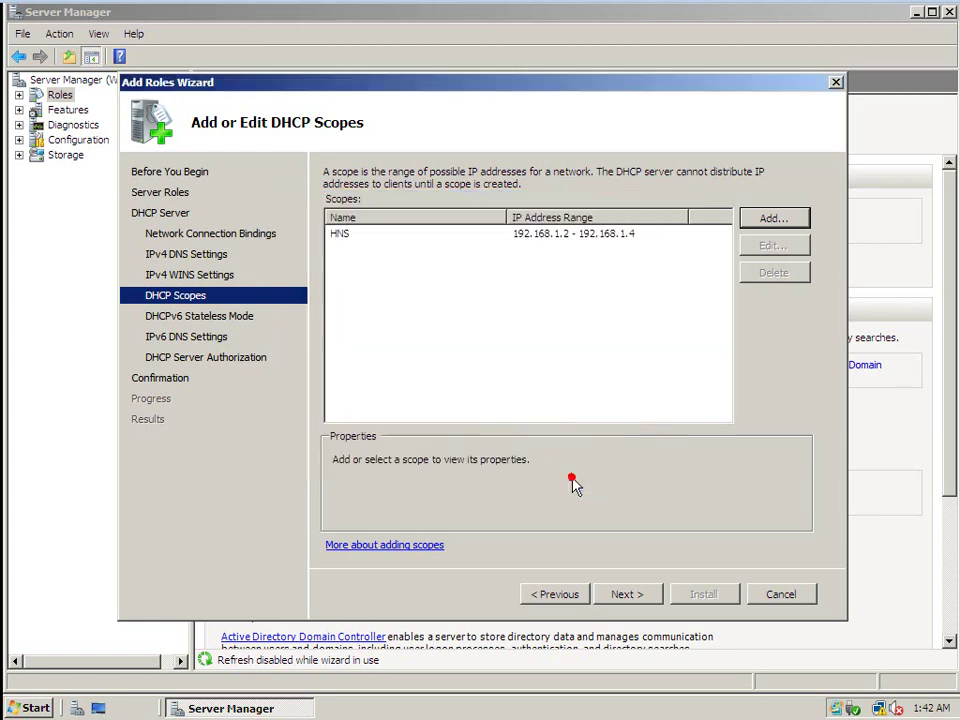
click(545, 245)
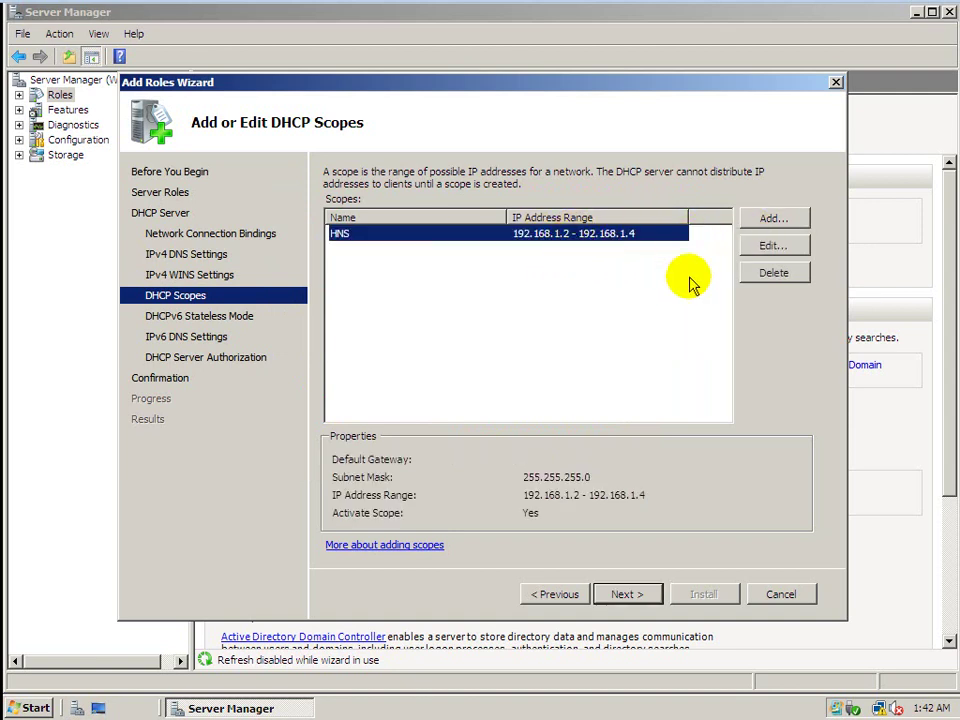
click(771, 250)
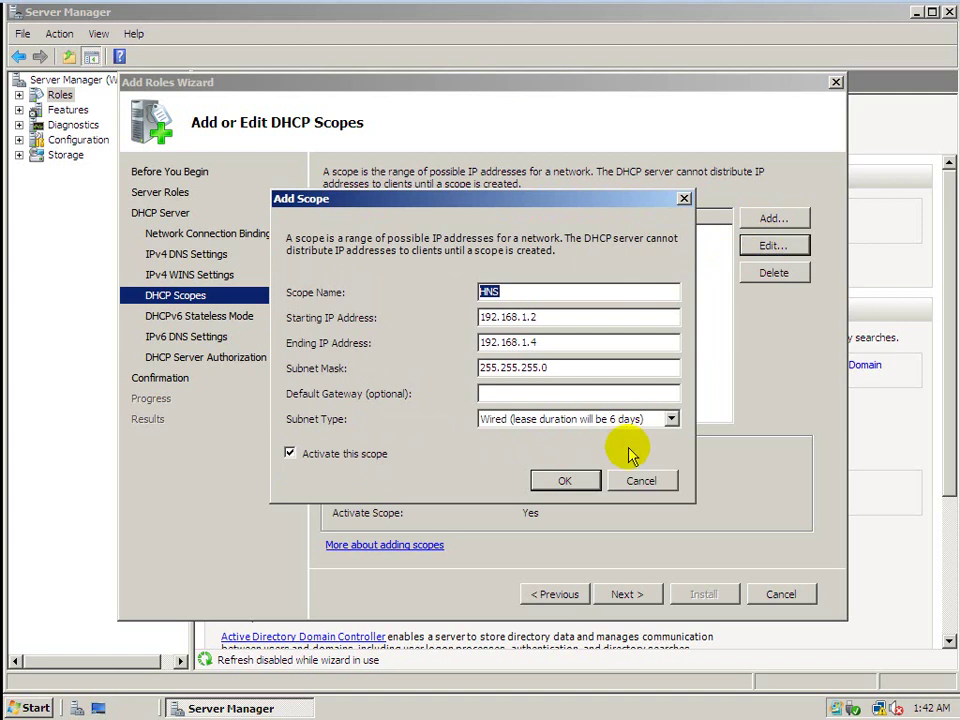
click(563, 478)
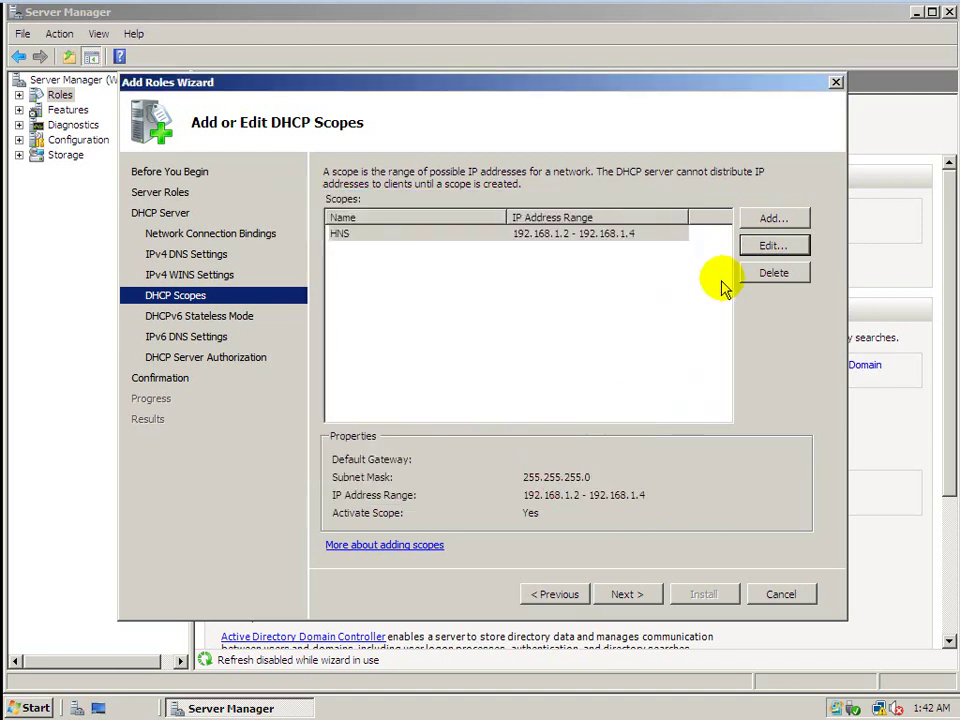
Disable DHCPv6 stateless mode and authorize DHCP with the current administrator credentials.
click(621, 597)
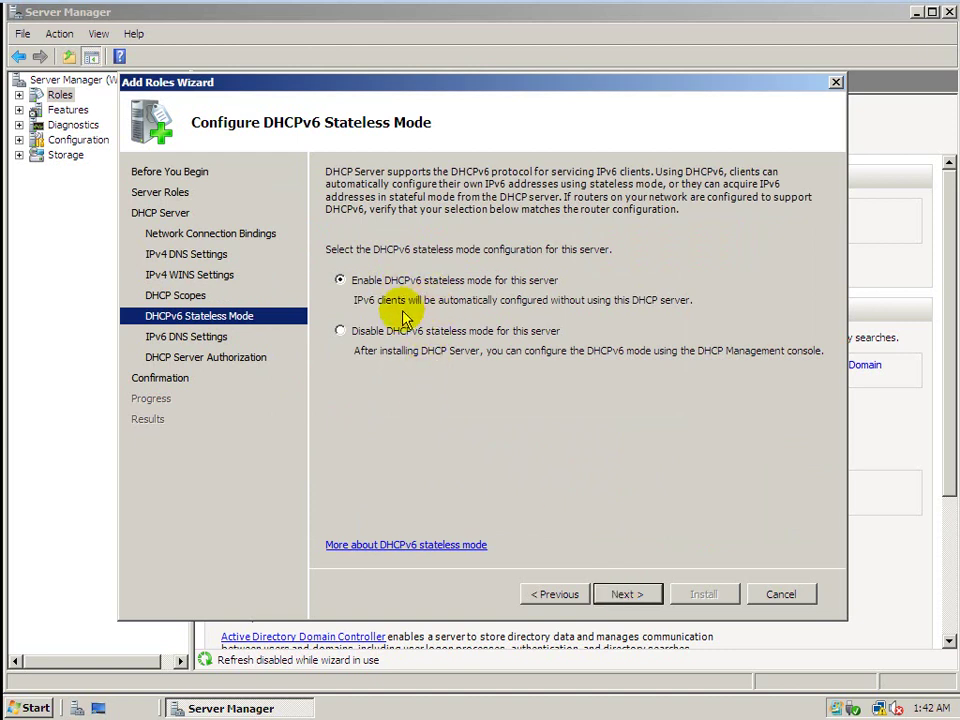
click(340, 331)
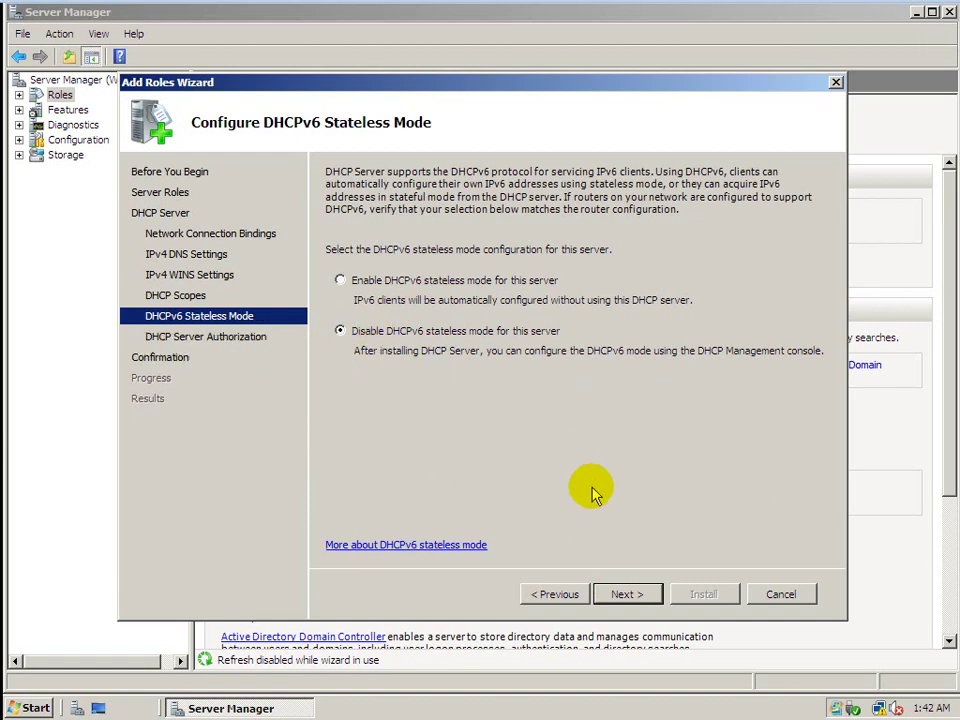
click(624, 594)
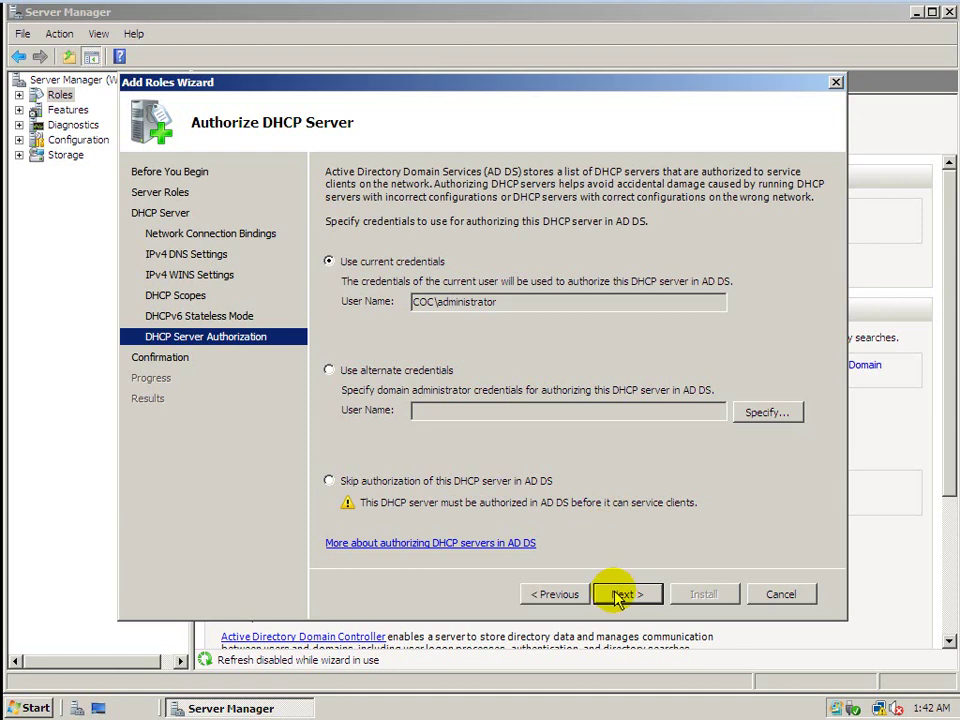
click(419, 716)
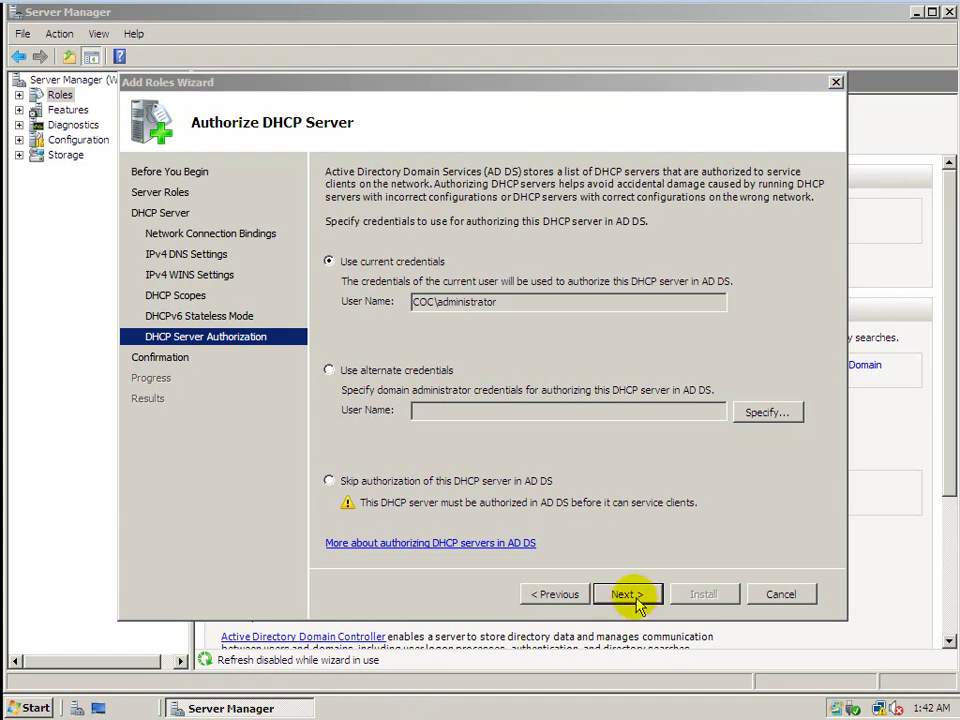
click(633, 597)
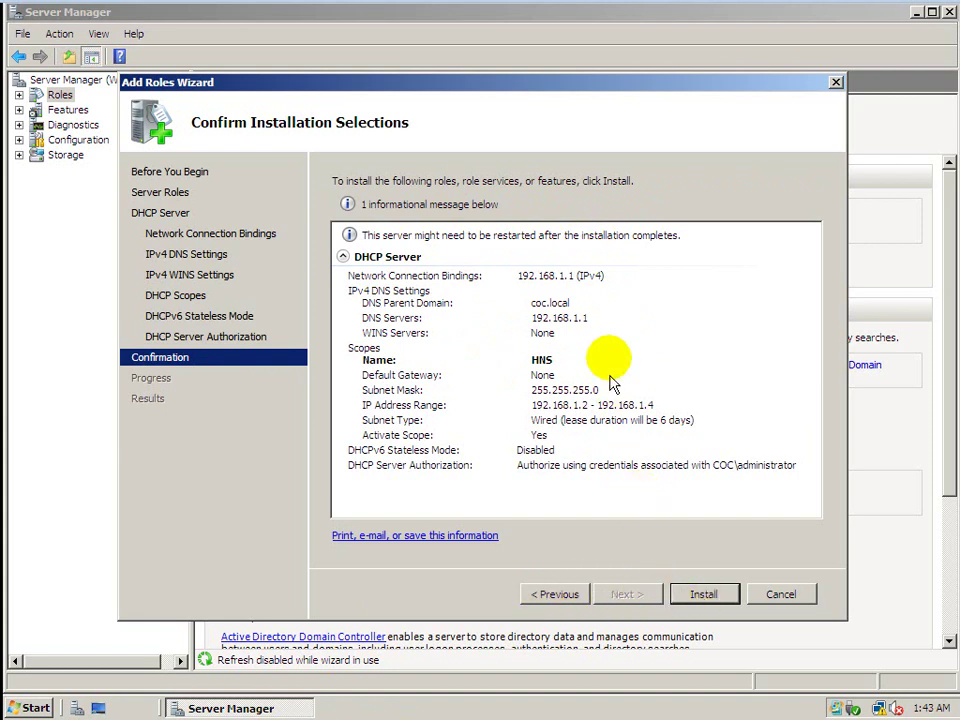
Install the DHCP Server role and close the finished wizard.
click(687, 595)
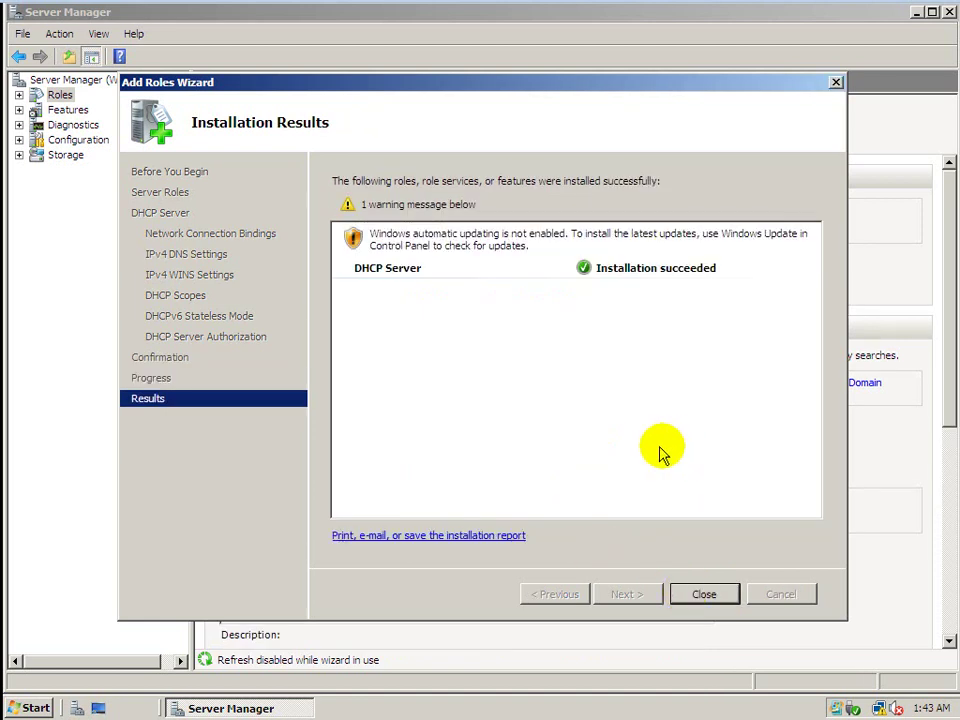
click(712, 596)
click(713, 592)
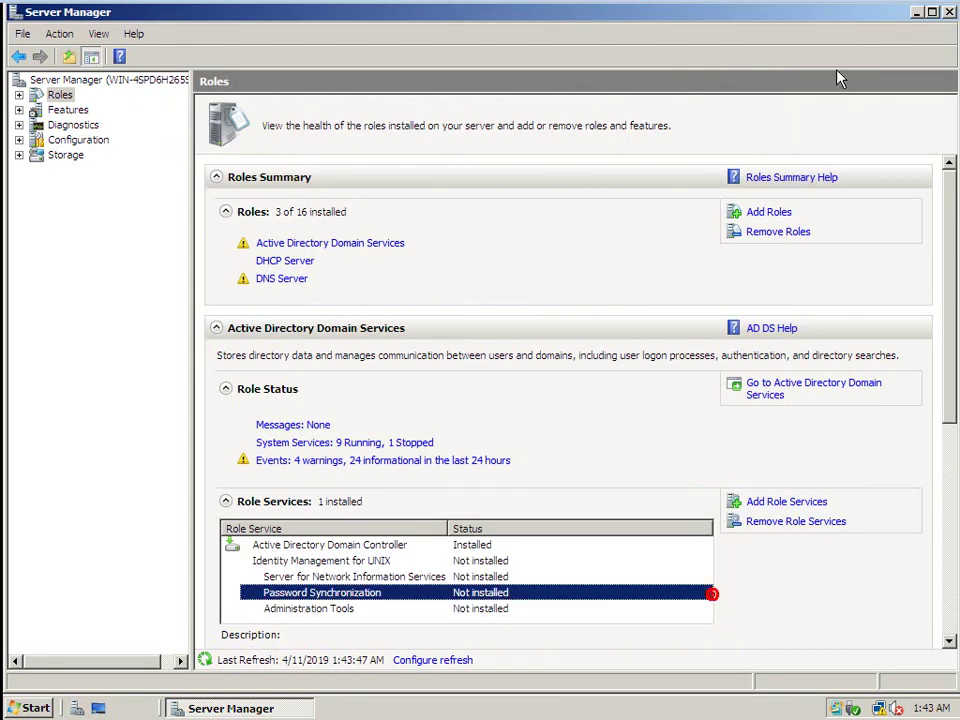
Close Server Manager and open the DHCP console from Administrative Tools, maximized.
click(948, 13)
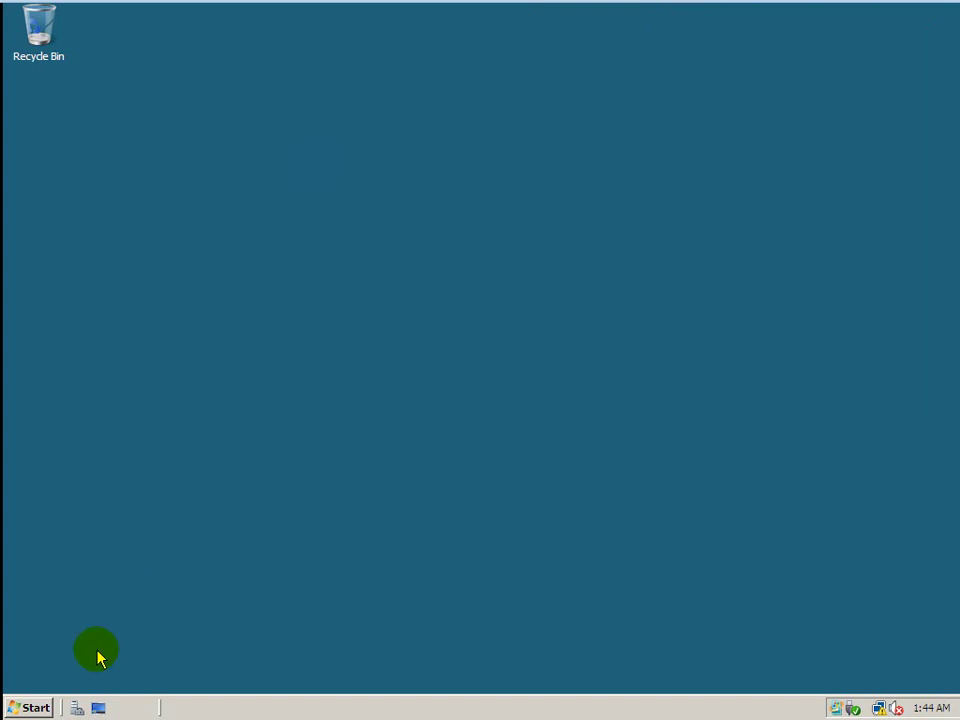
click(28, 707)
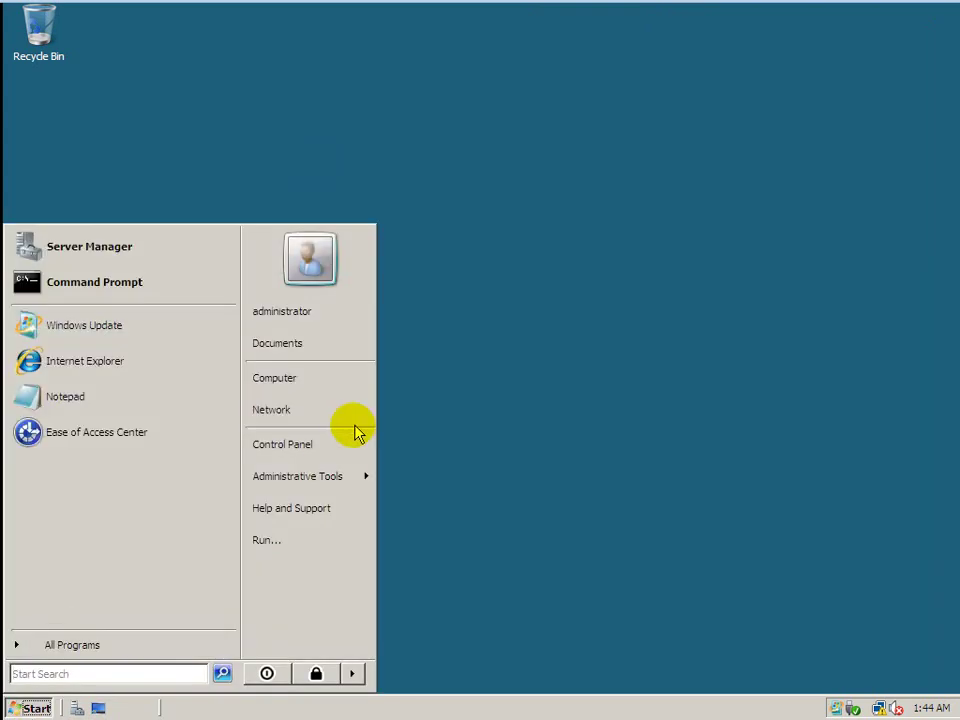
click(323, 478)
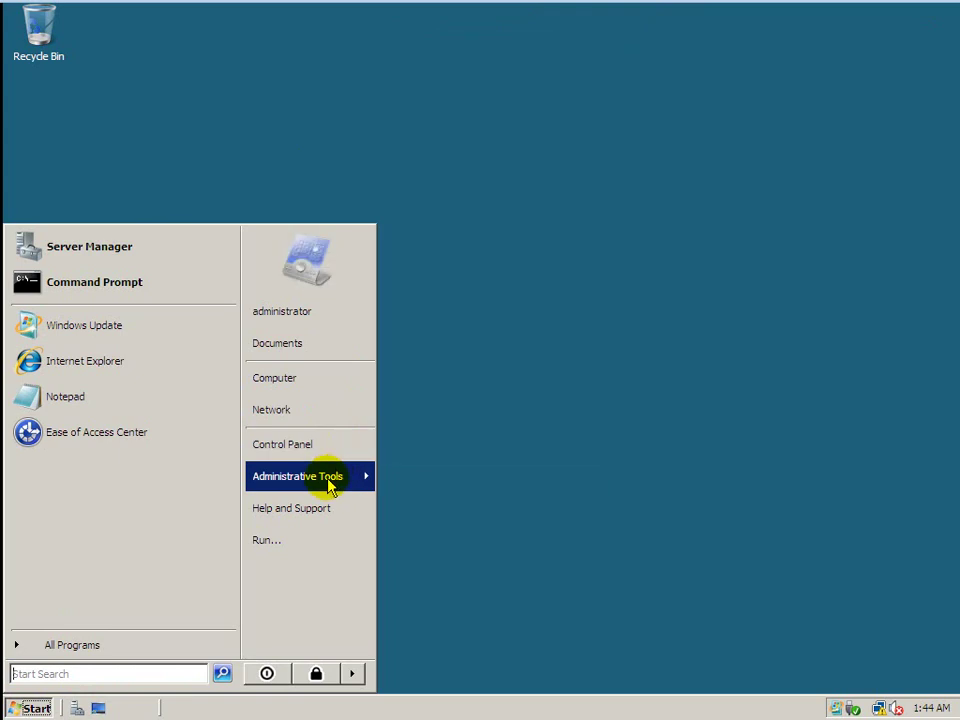
mouse_move(356, 481)
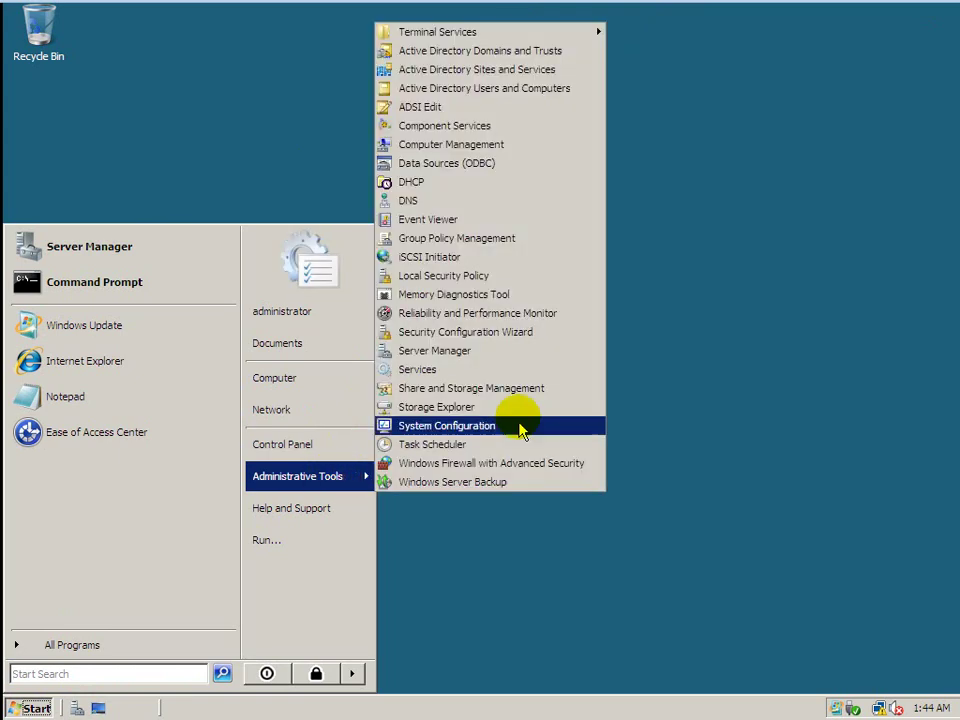
click(446, 183)
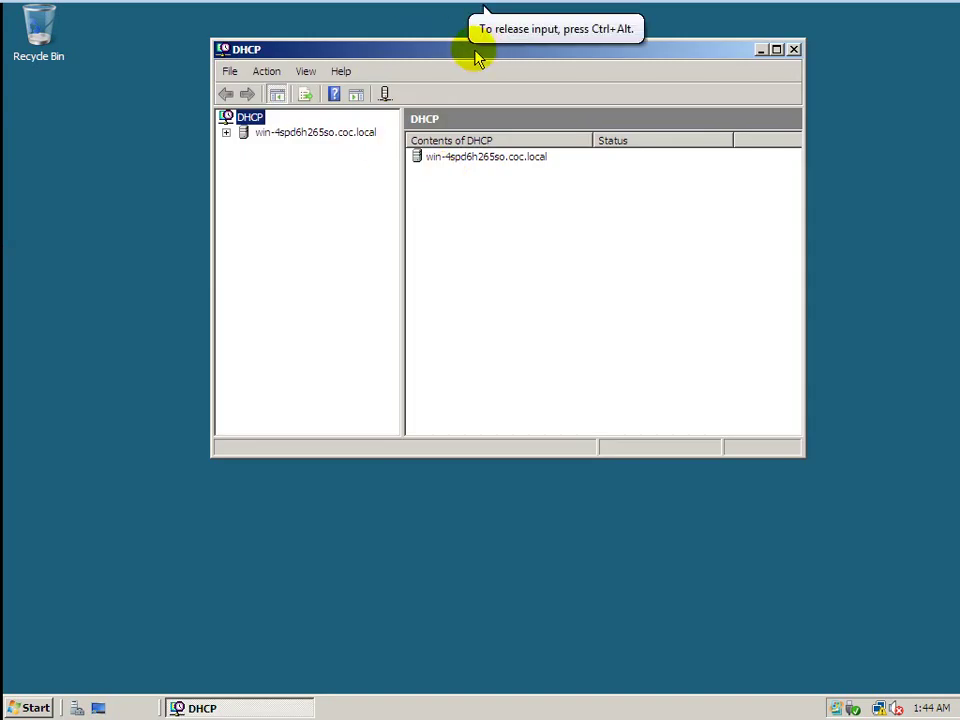
double_click(476, 50)
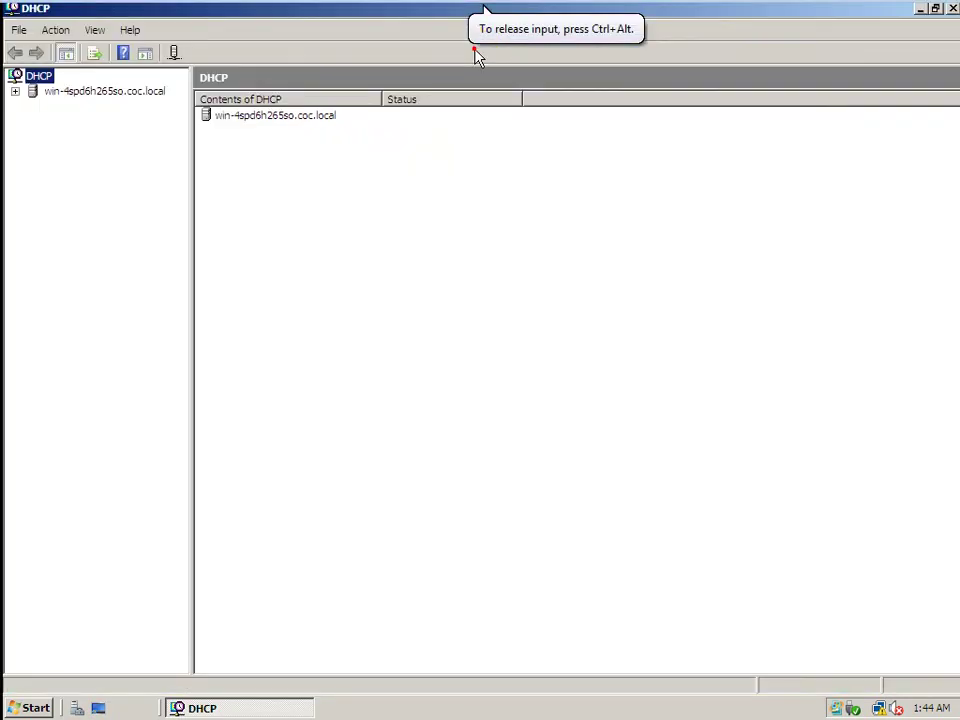
Expand IPv4 > Scope [192.168.1.0] and view its Address Pool and empty Address Leases.
click(105, 92)
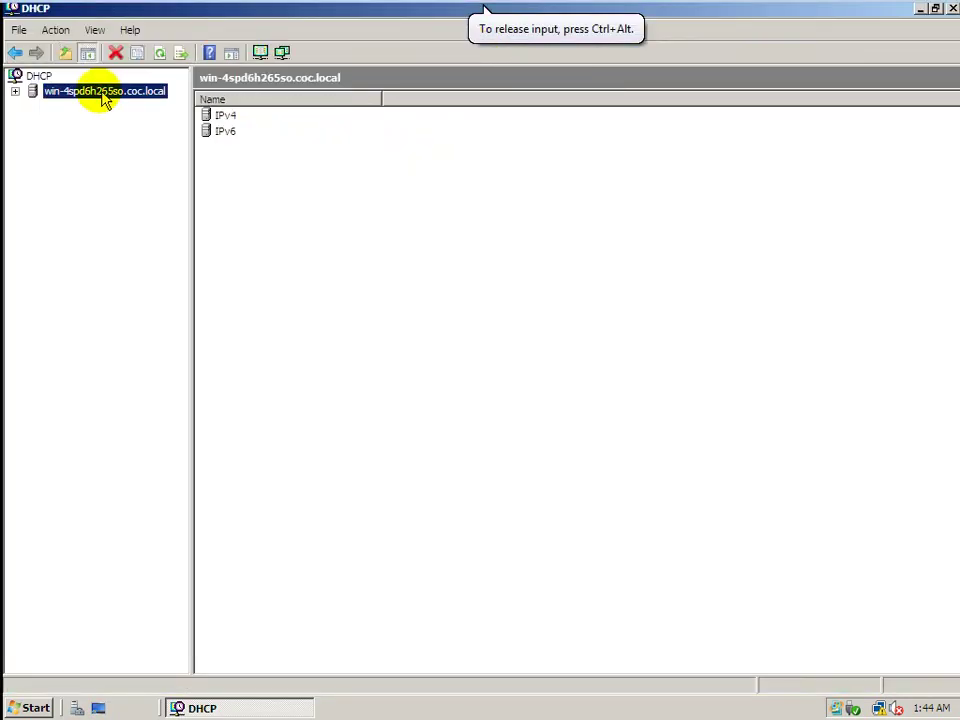
click(72, 107)
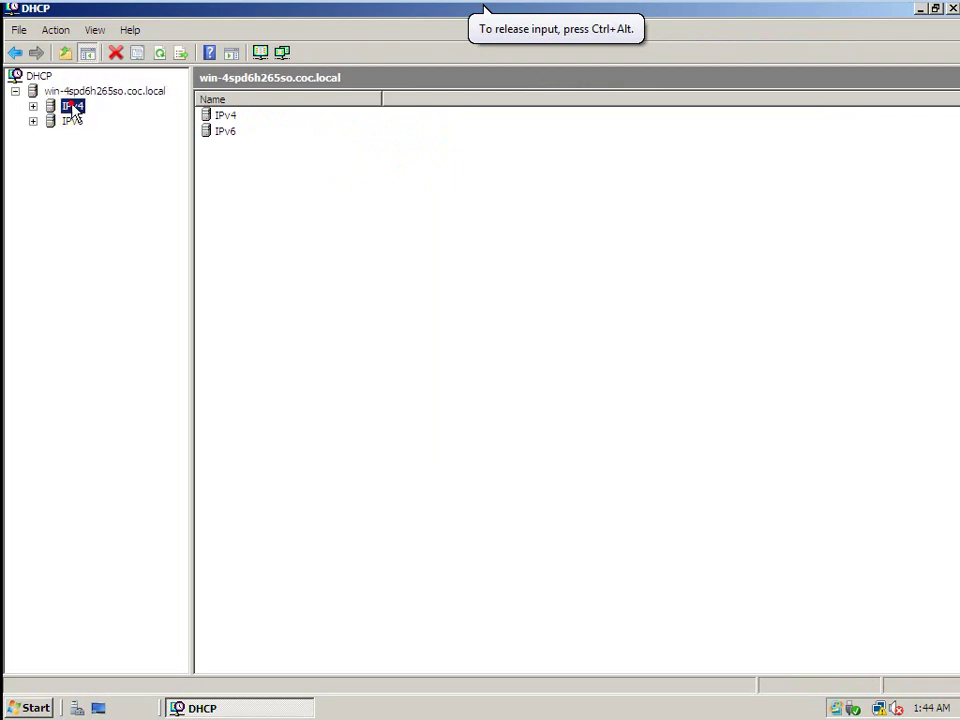
double_click(73, 108)
click(85, 121)
double_click(85, 121)
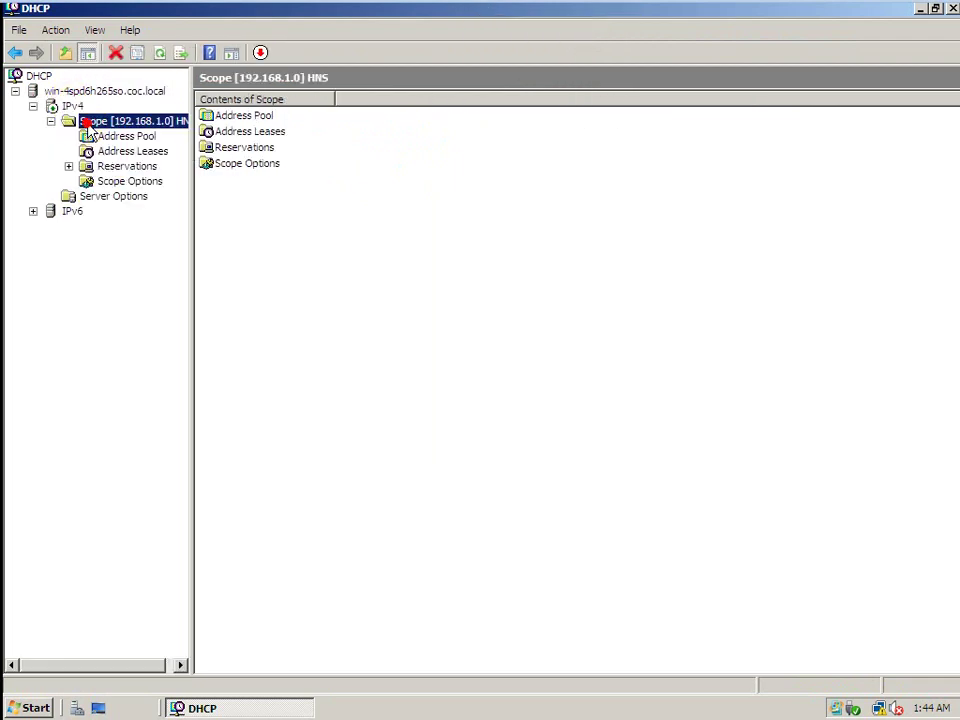
click(113, 140)
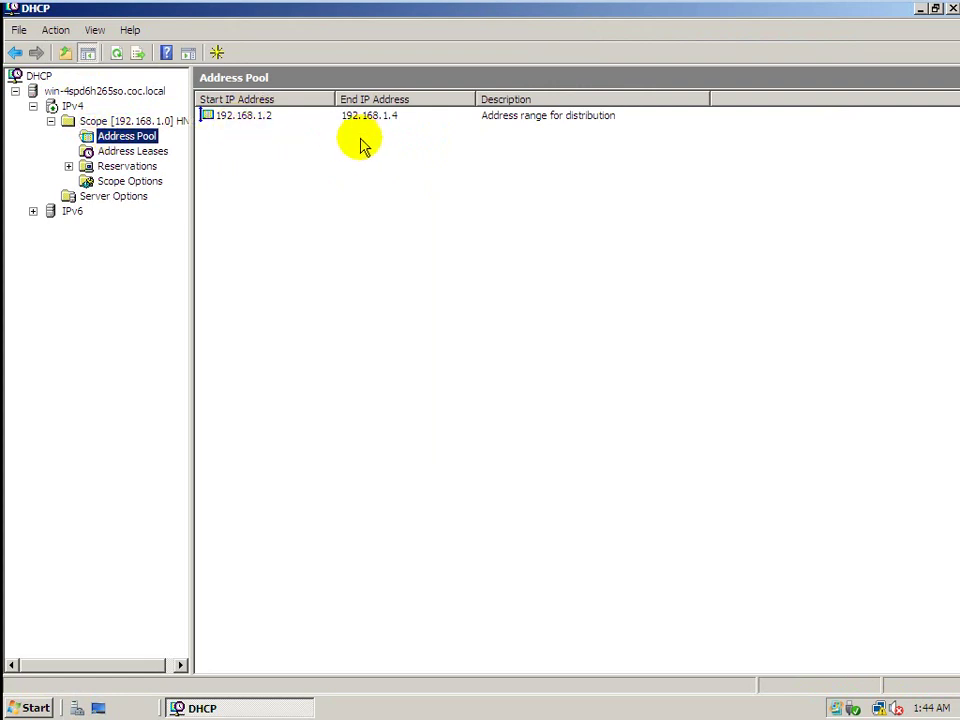
click(145, 151)
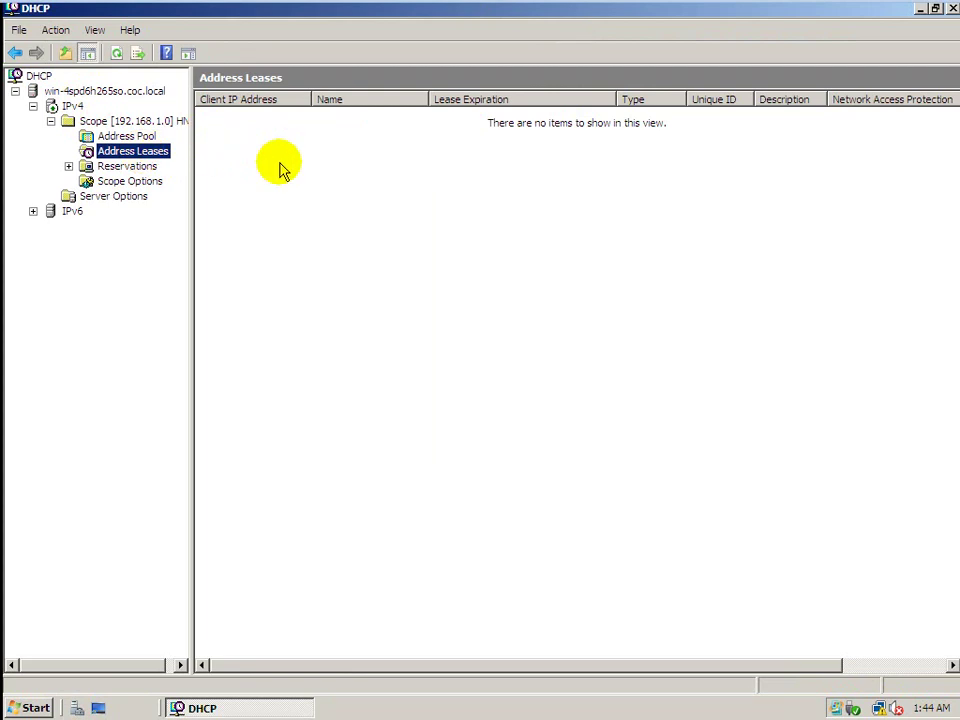
click(138, 137)
click(144, 152)
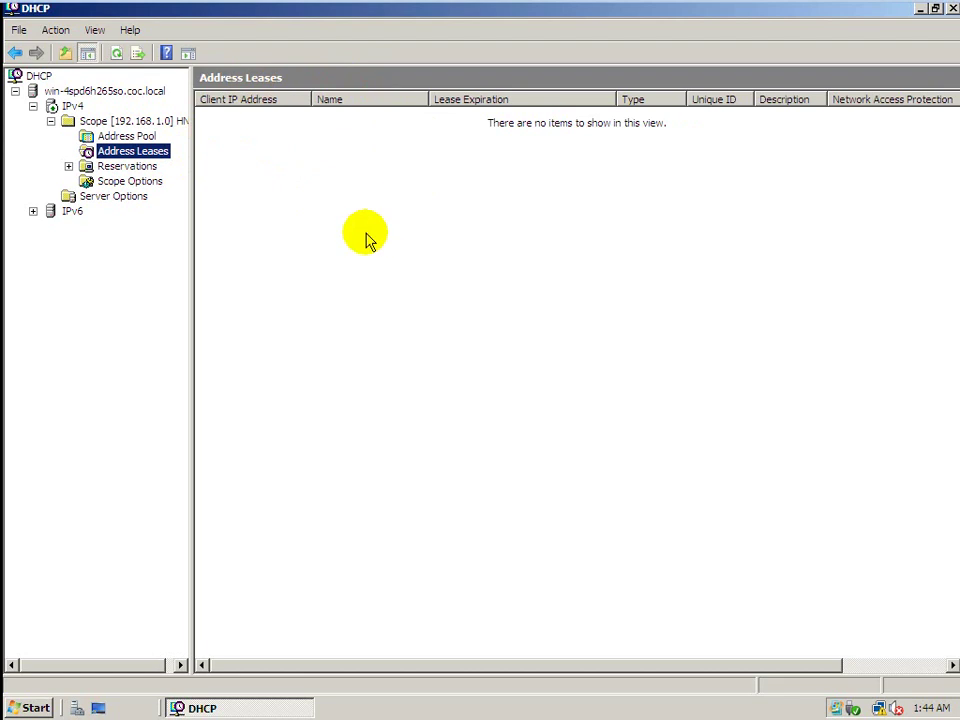
mouse_move(332, 6)
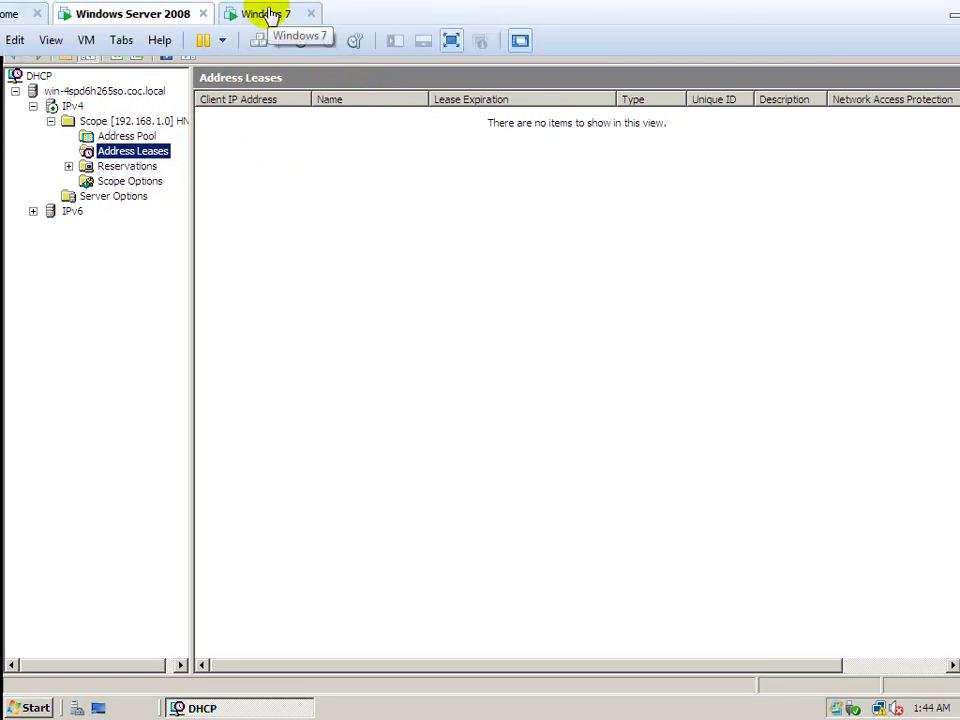
On Windows 7, check the Local Area Connection details showing its 169.254.210.208 address.
click(271, 14)
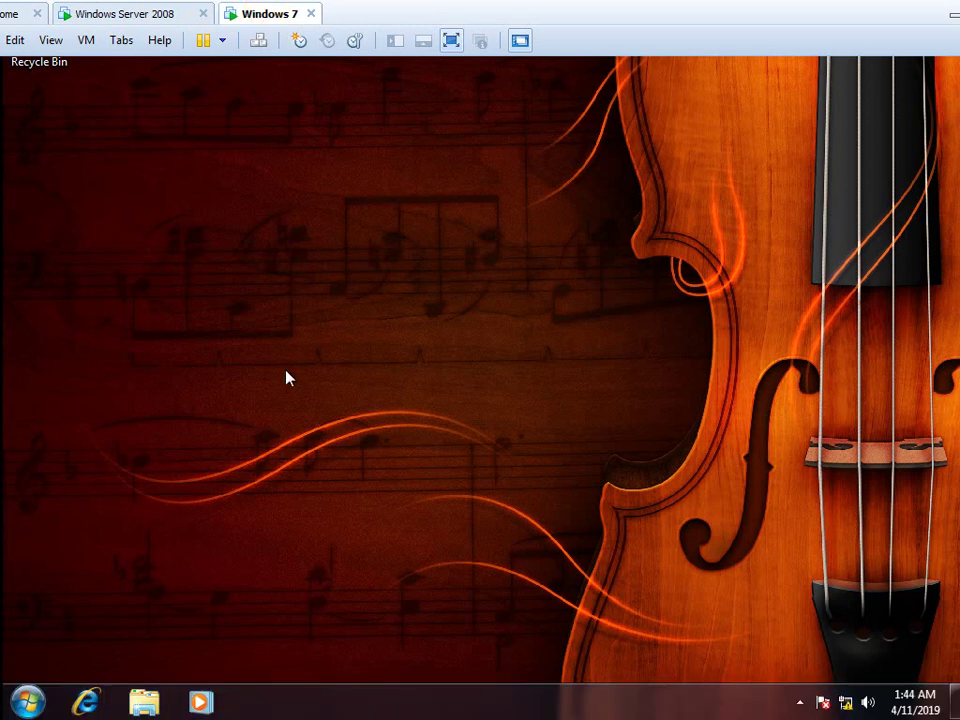
click(846, 703)
click(820, 613)
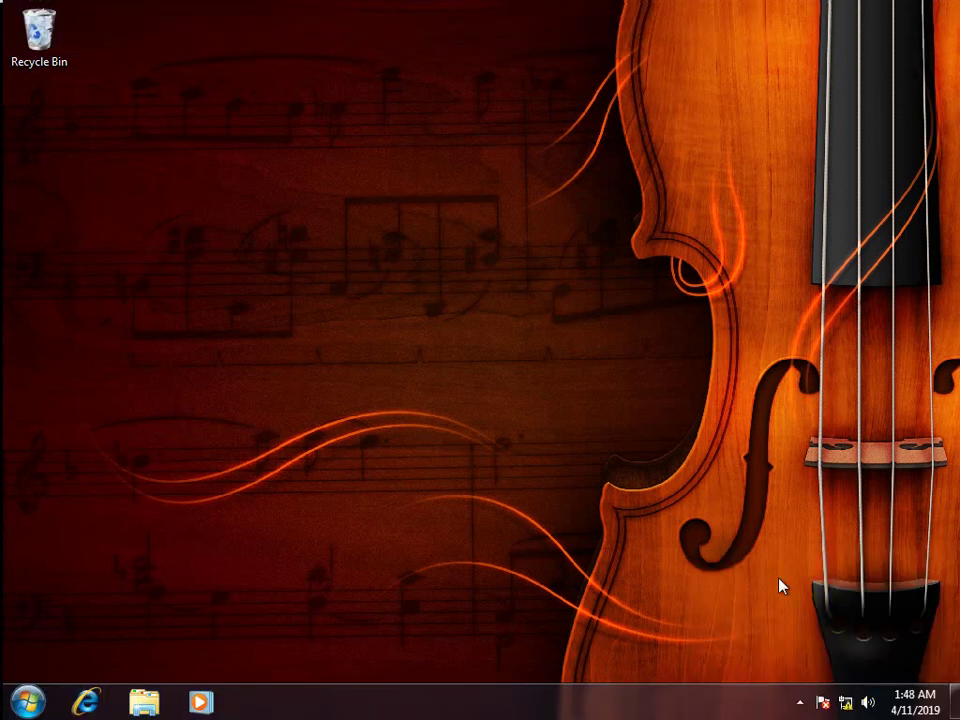
click(846, 703)
click(833, 652)
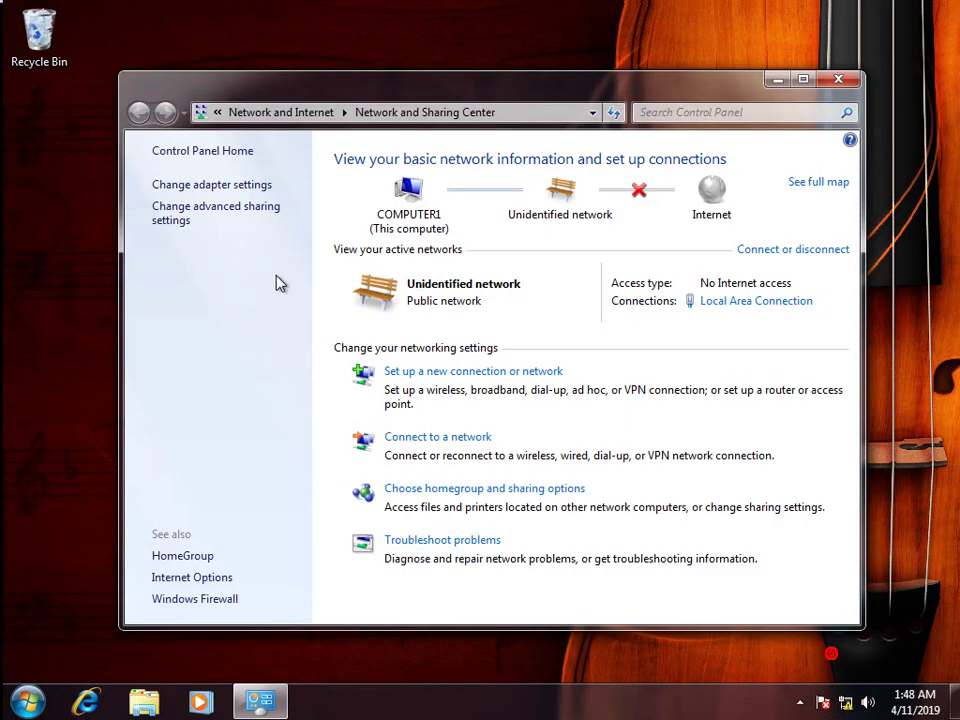
click(212, 186)
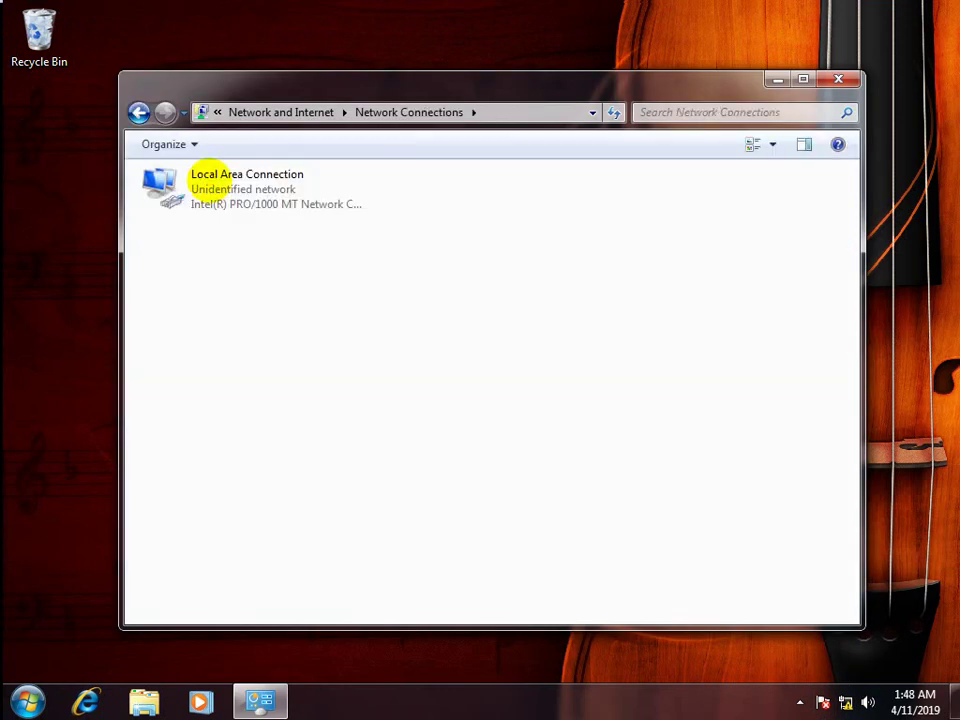
double_click(262, 195)
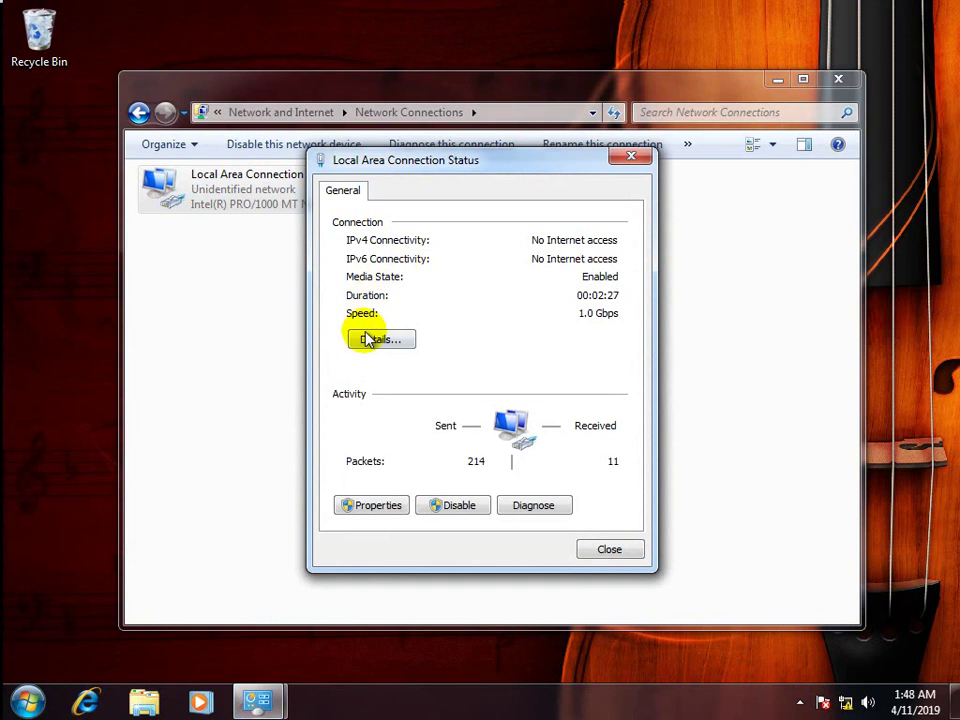
click(365, 334)
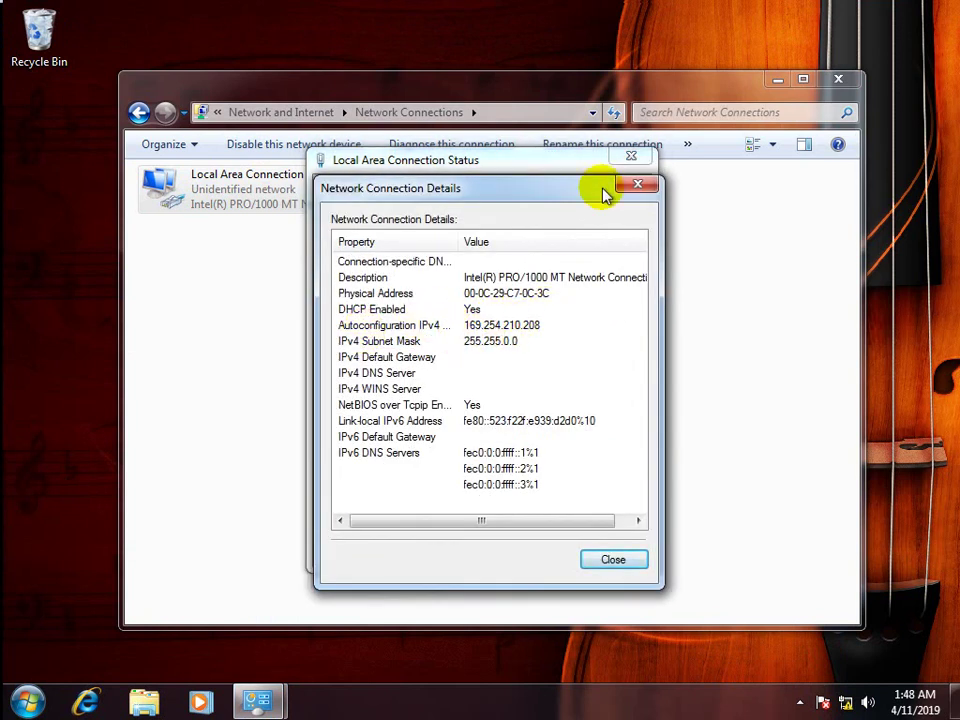
click(640, 186)
click(636, 162)
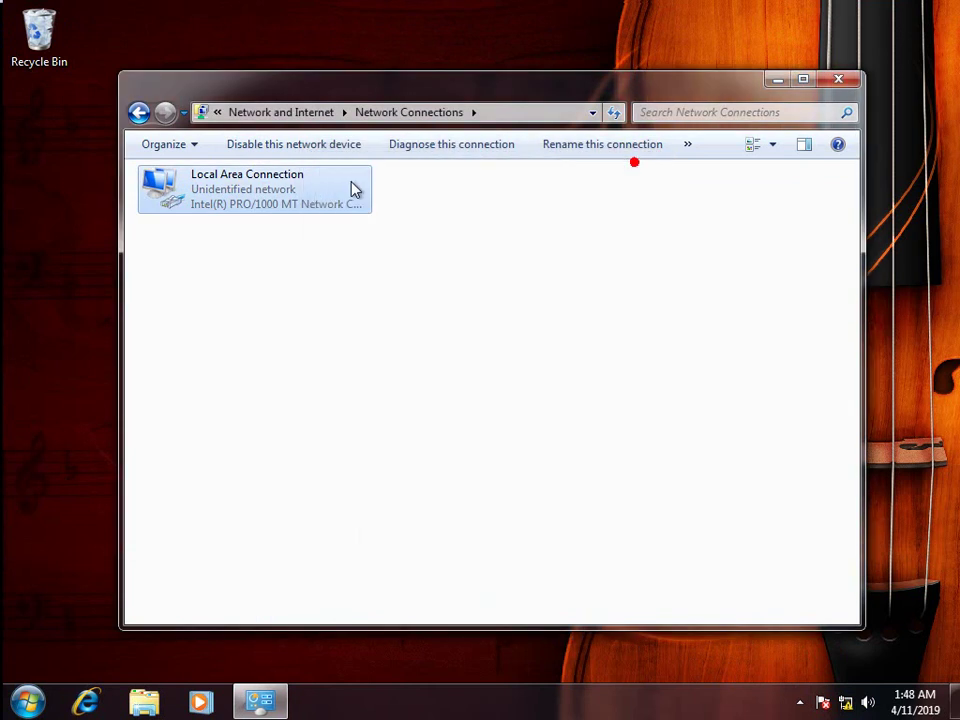
Disable and then re-enable the Local Area Connection.
right_click(255, 199)
click(280, 205)
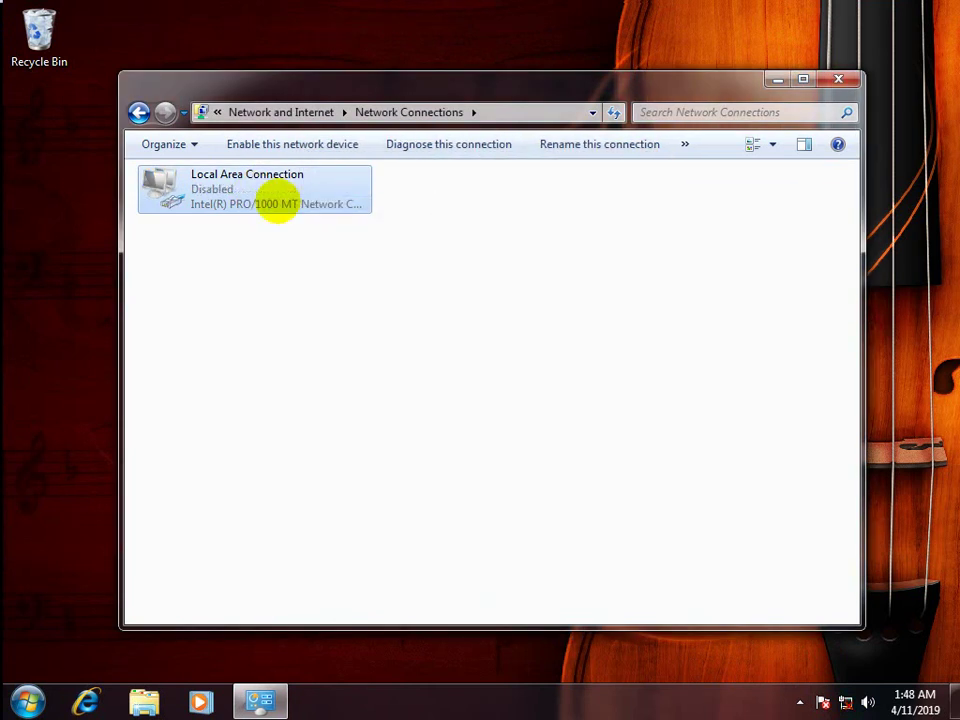
right_click(280, 203)
click(324, 216)
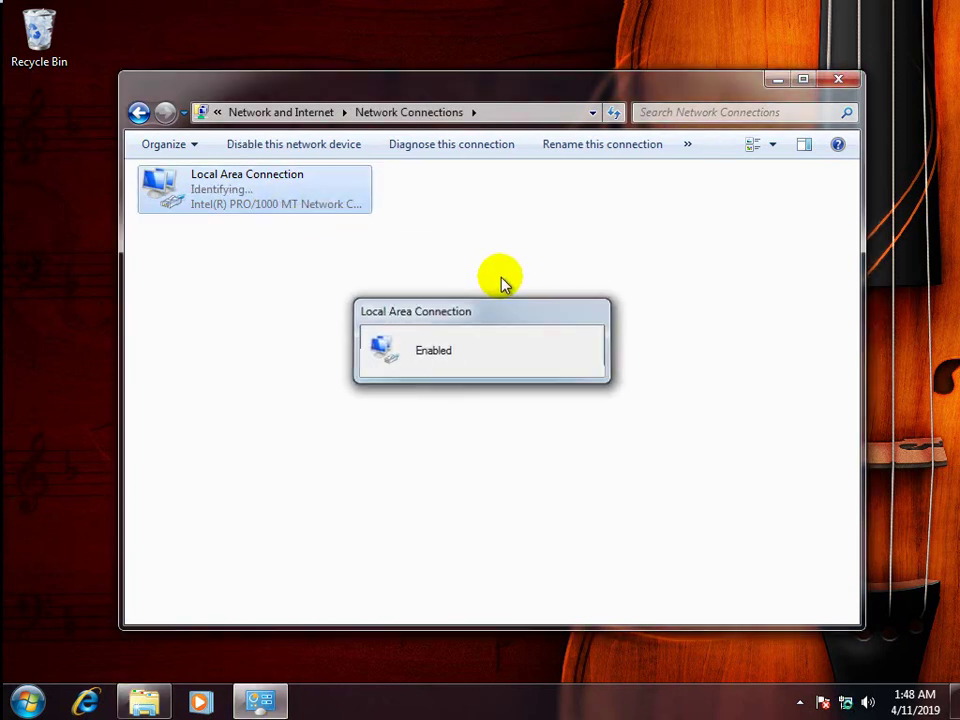
View the connection details showing 192.168.1.2 from DHCP server 192.168.1.1 on coc.local.
double_click(270, 200)
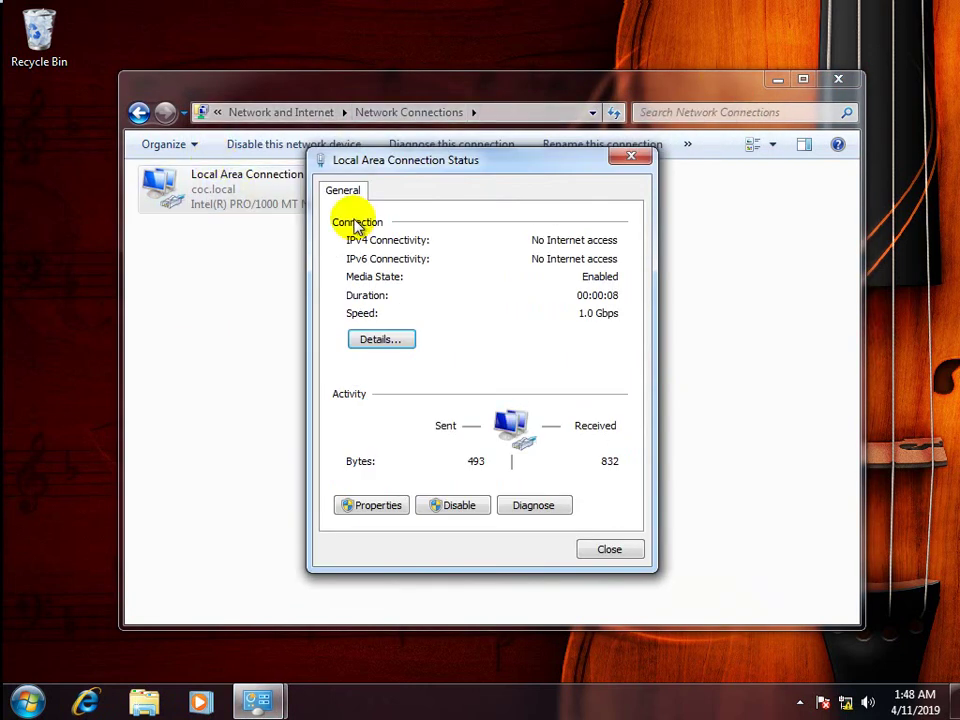
drag(381, 158, 550, 176)
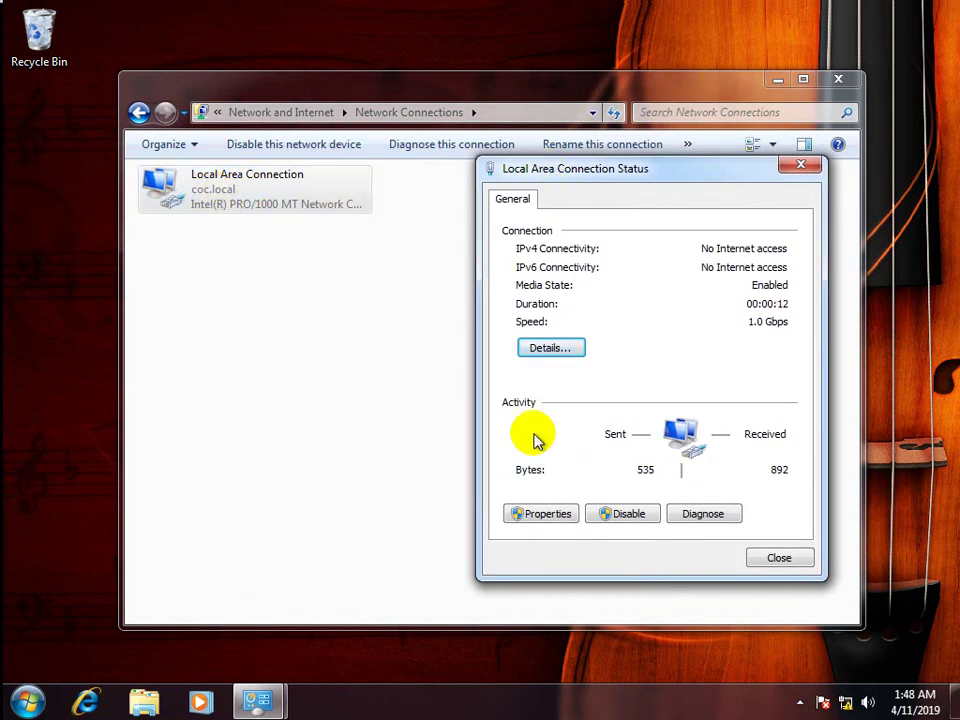
click(551, 348)
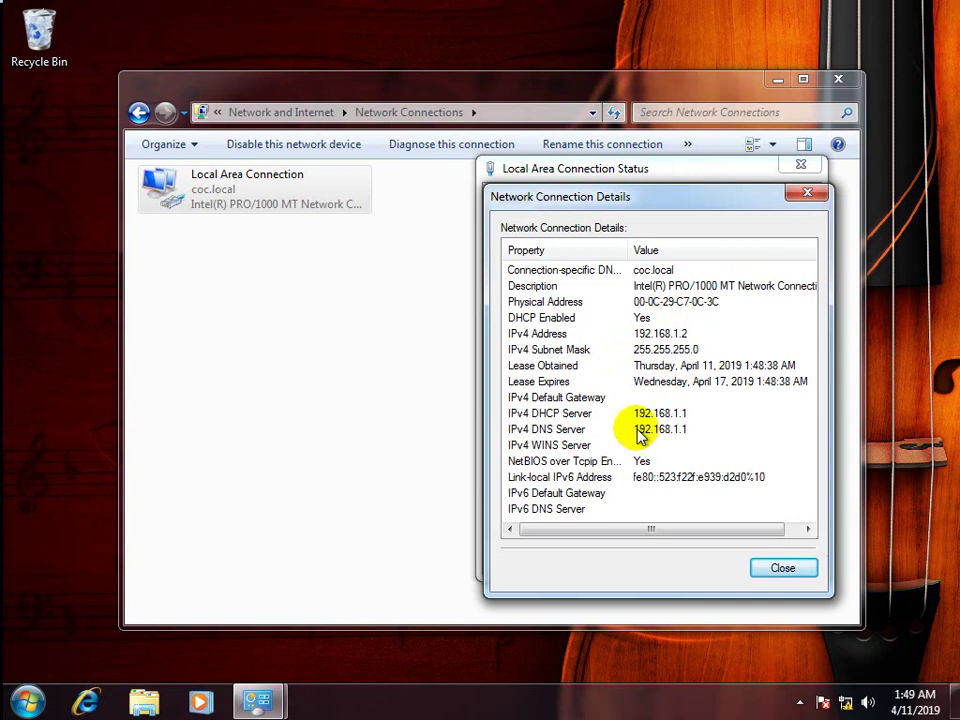
click(765, 570)
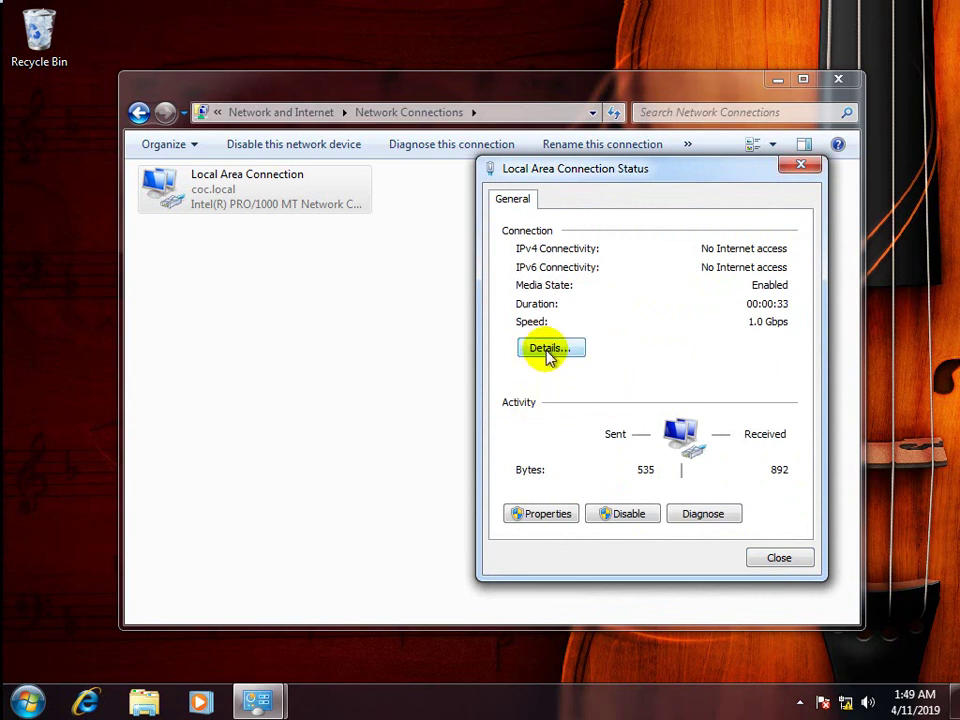
Check that IPv4 properties are set to obtain an address automatically.
click(540, 516)
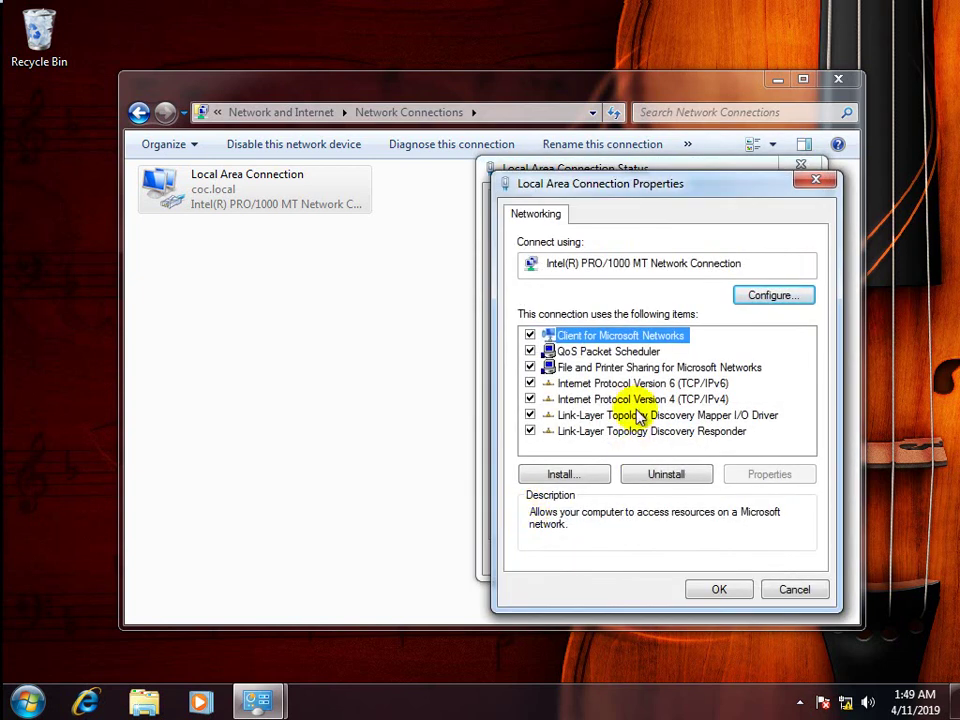
click(648, 399)
click(783, 474)
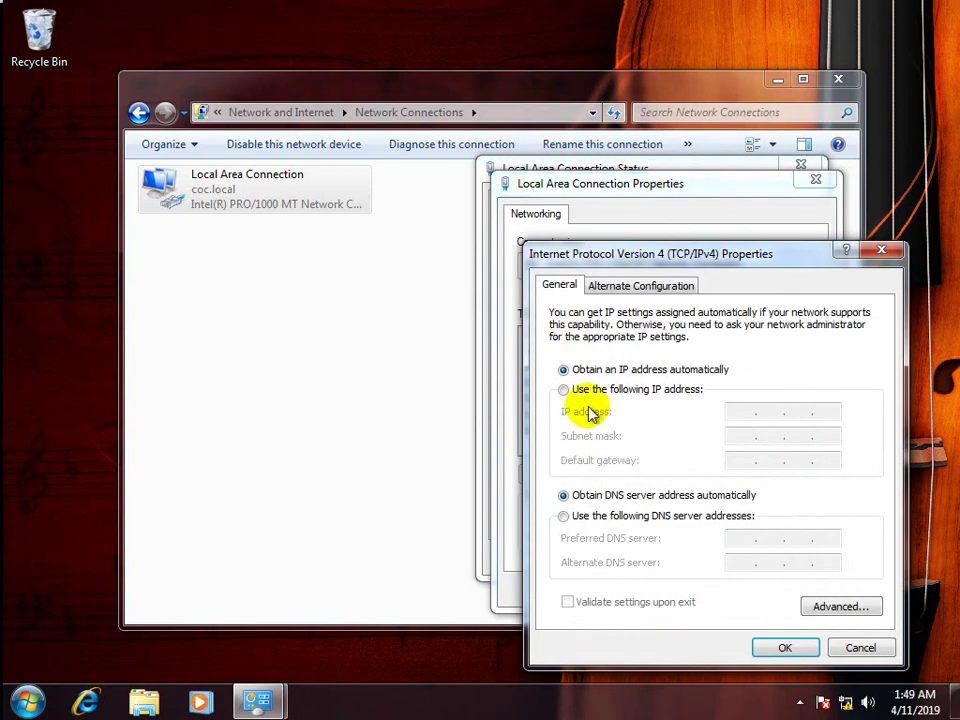
click(881, 251)
click(815, 183)
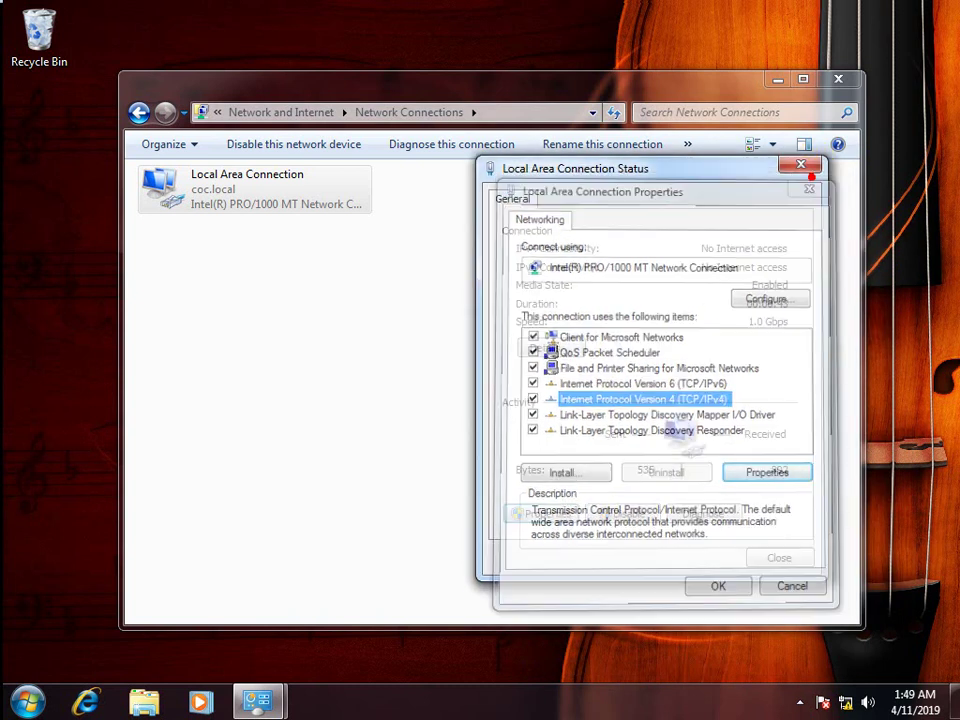
Recheck the 192.168.1.2 address in Details, then close the connection dialogs.
click(548, 350)
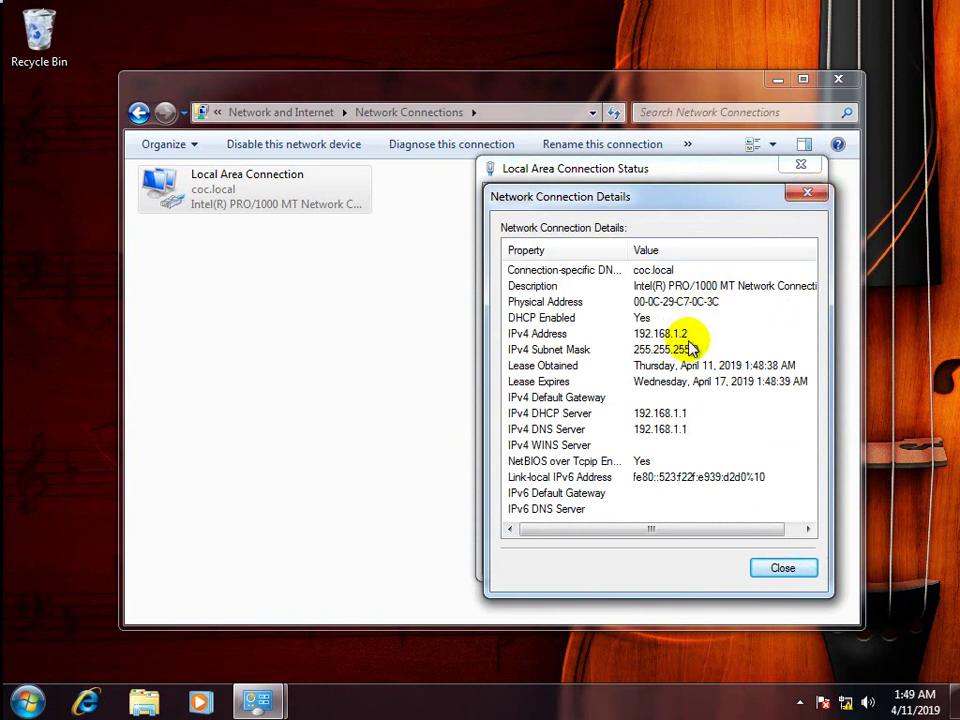
click(807, 192)
click(806, 166)
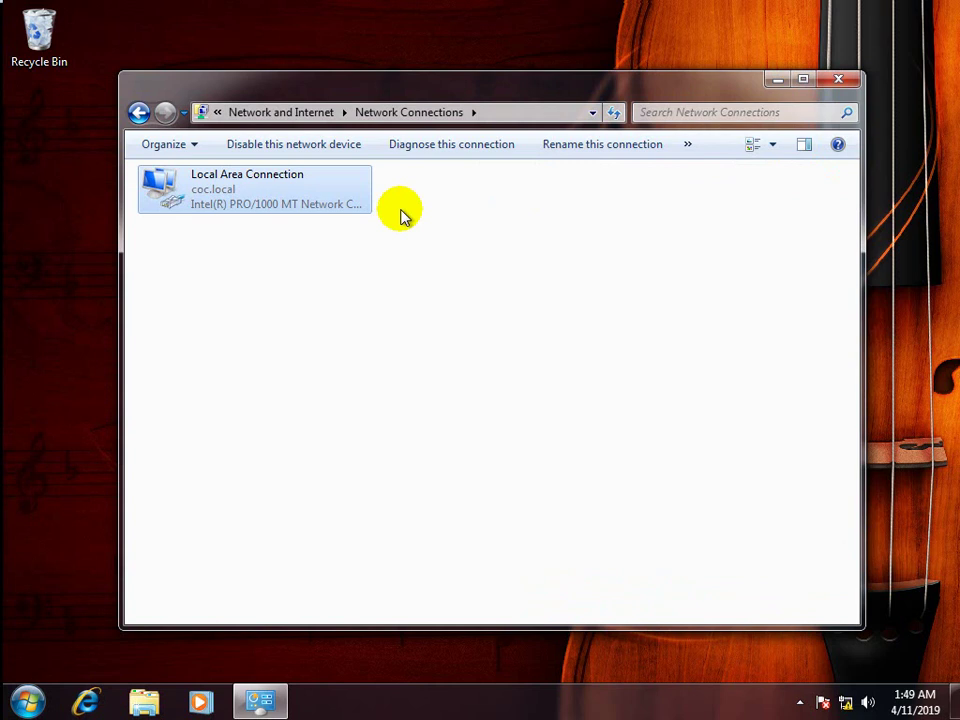
On the server, refresh Address Leases to see 192.168.1.2 for Computer1.coc.local, then close DHCP.
mouse_move(323, 7)
click(172, 12)
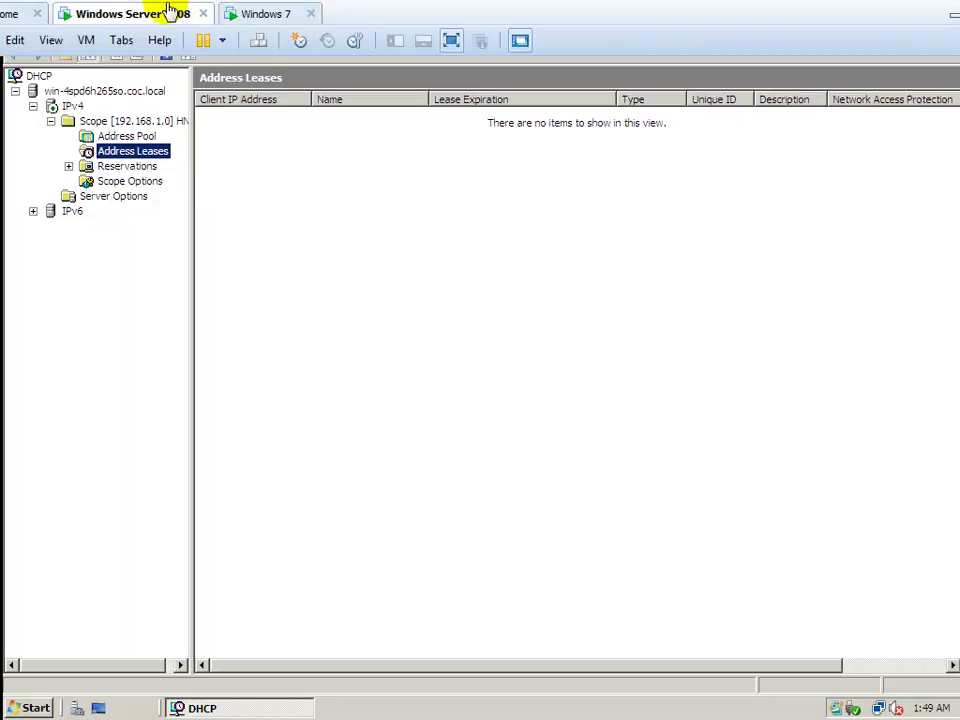
right_click(326, 205)
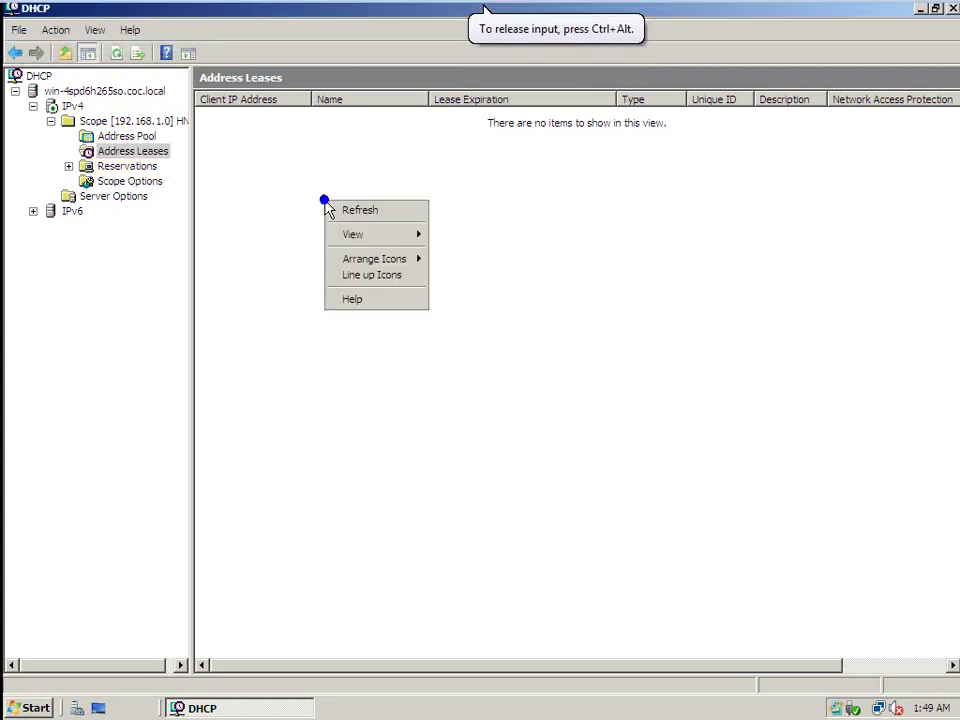
click(347, 207)
right_click(345, 205)
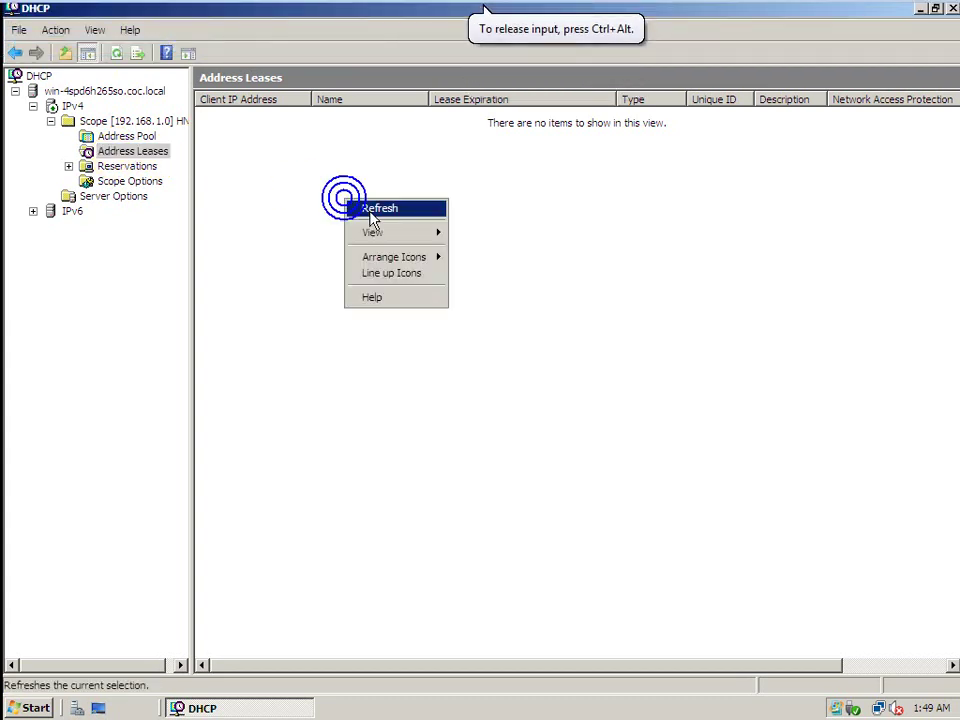
click(364, 210)
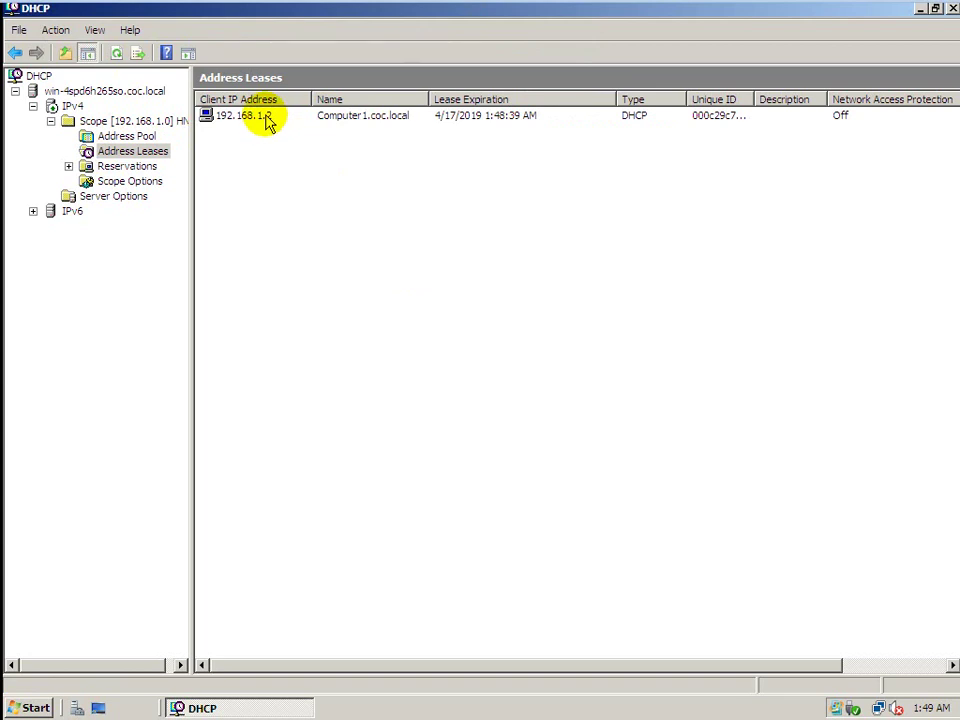
click(150, 155)
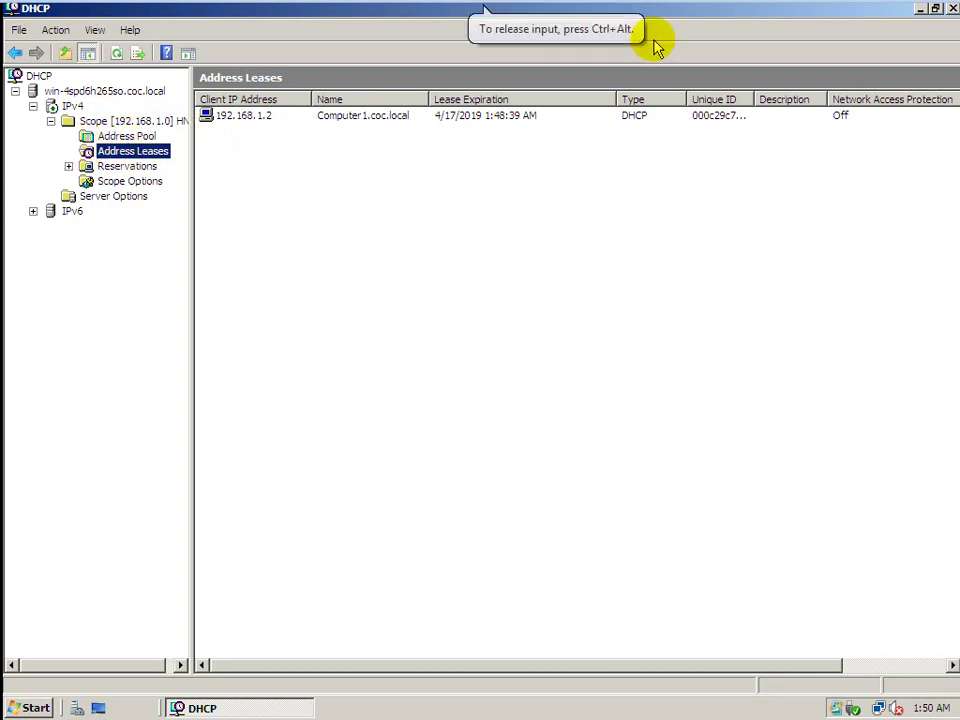
click(952, 9)
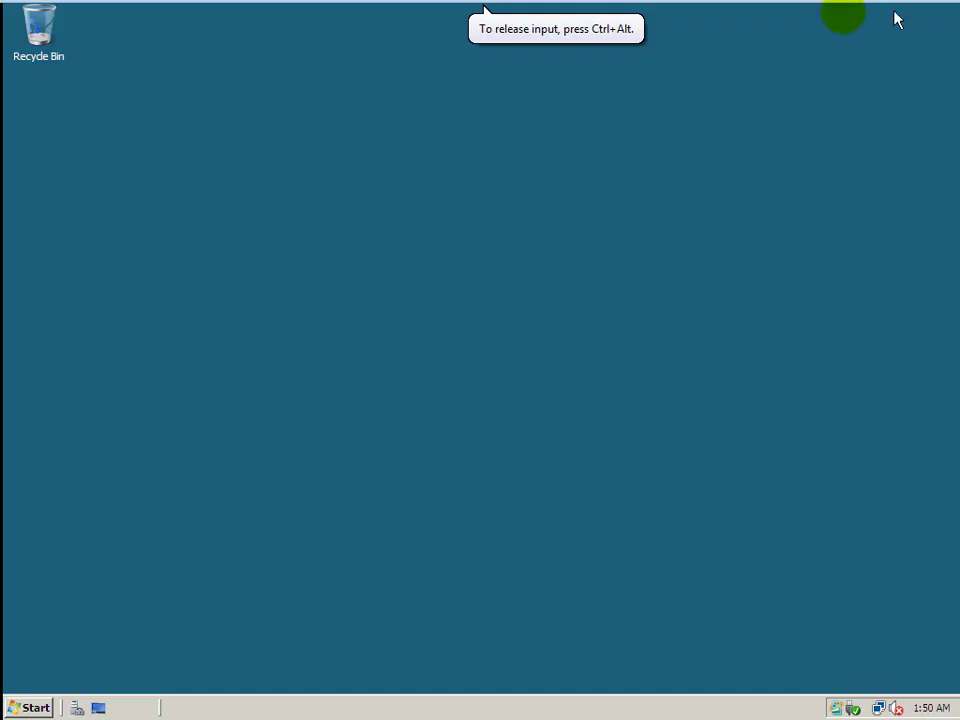
click(954, 12)
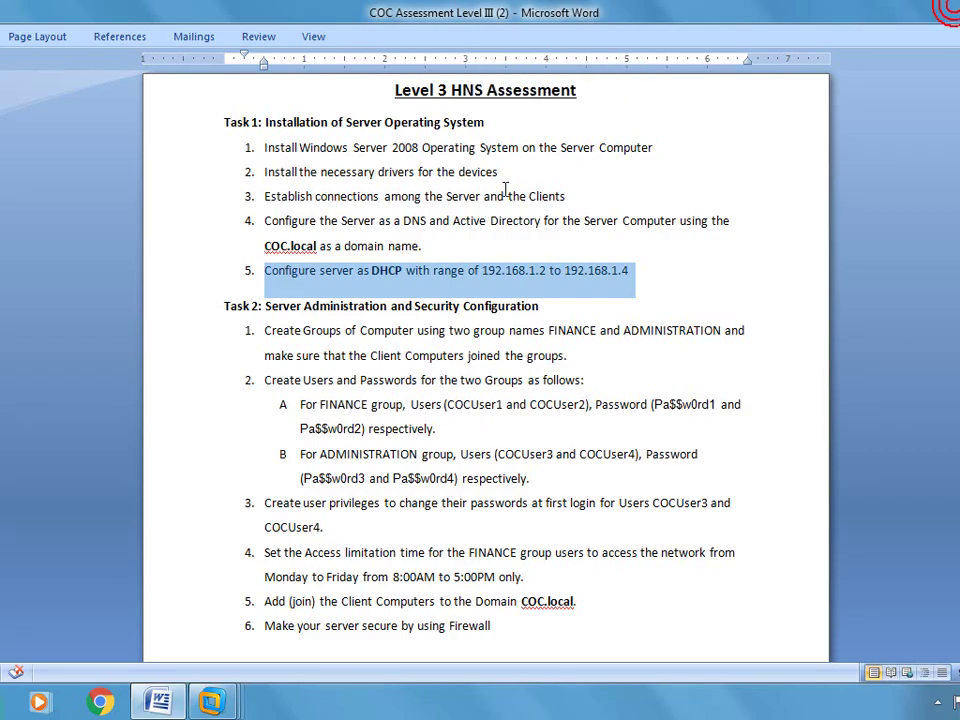
click(172, 306)
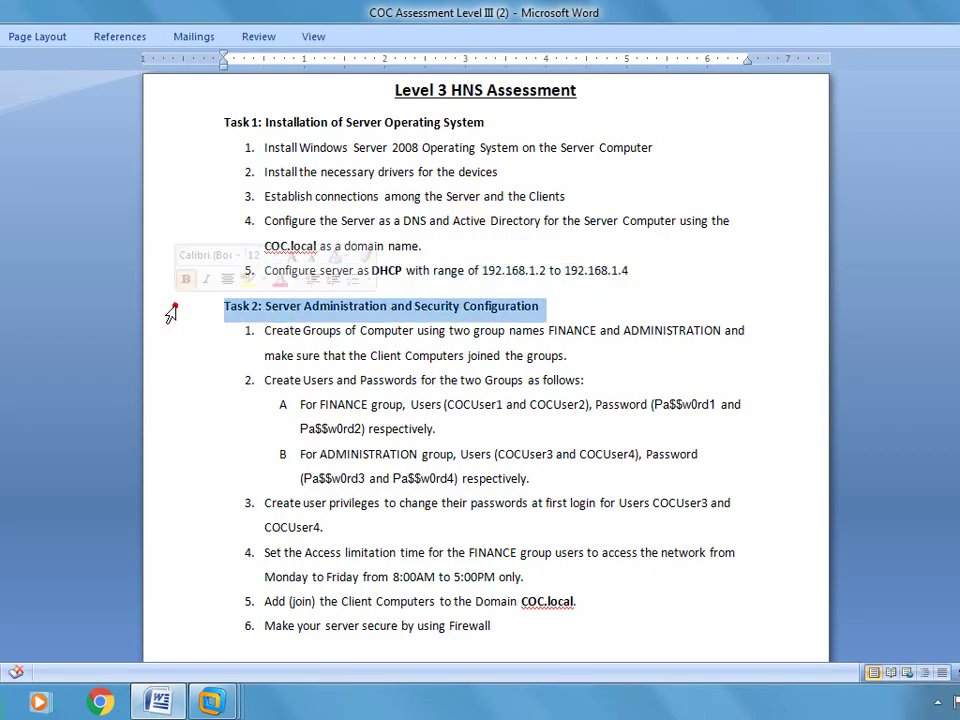
click(369, 404)
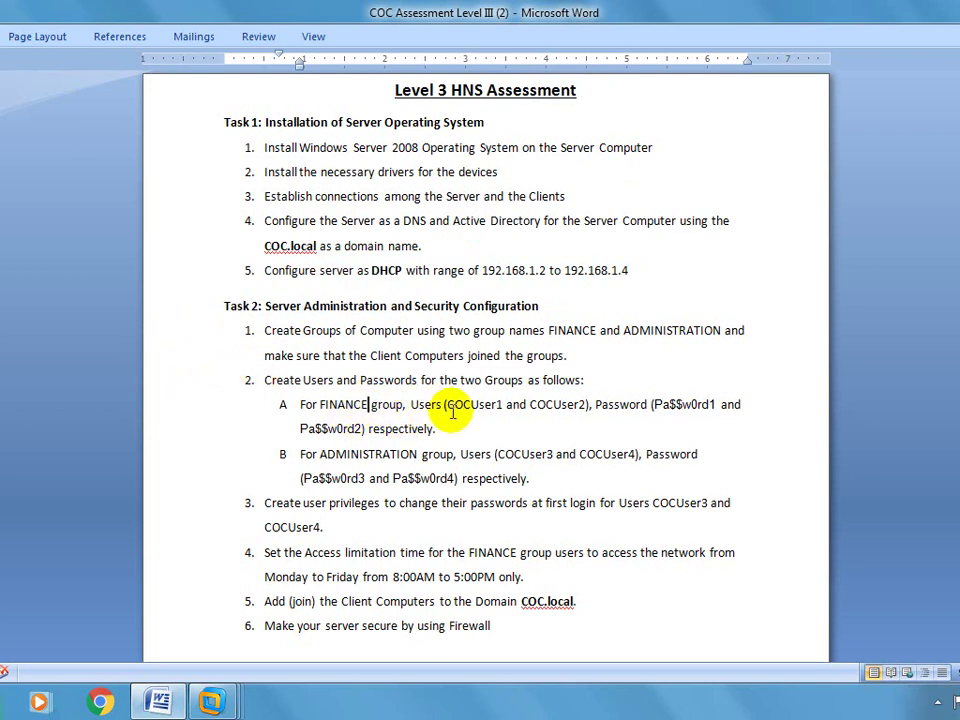
click(461, 422)
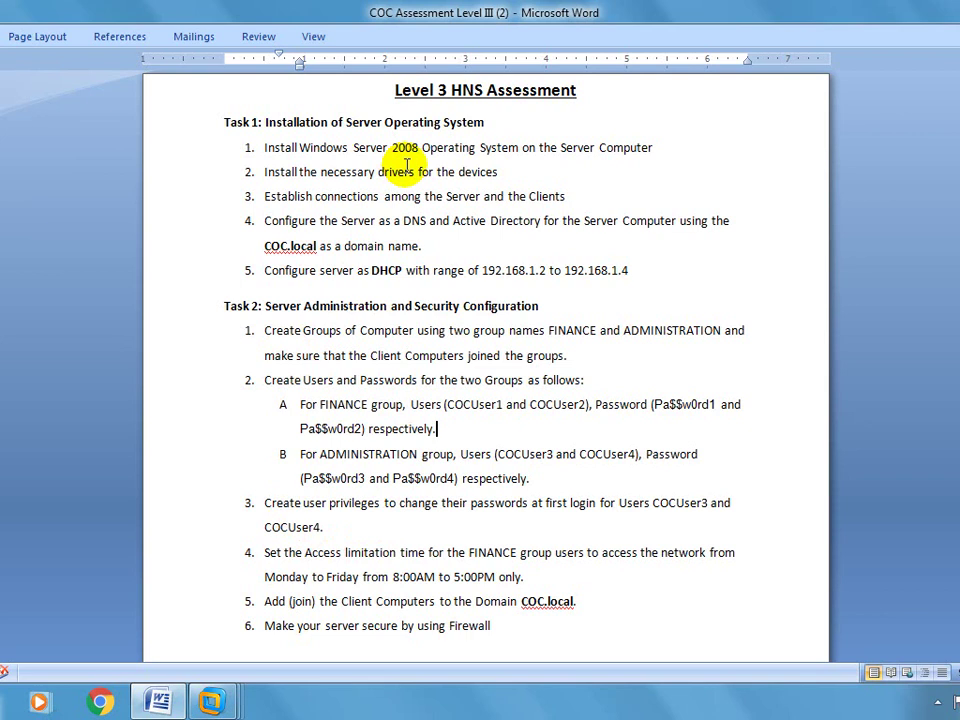
right_click(211, 700)
click(410, 455)
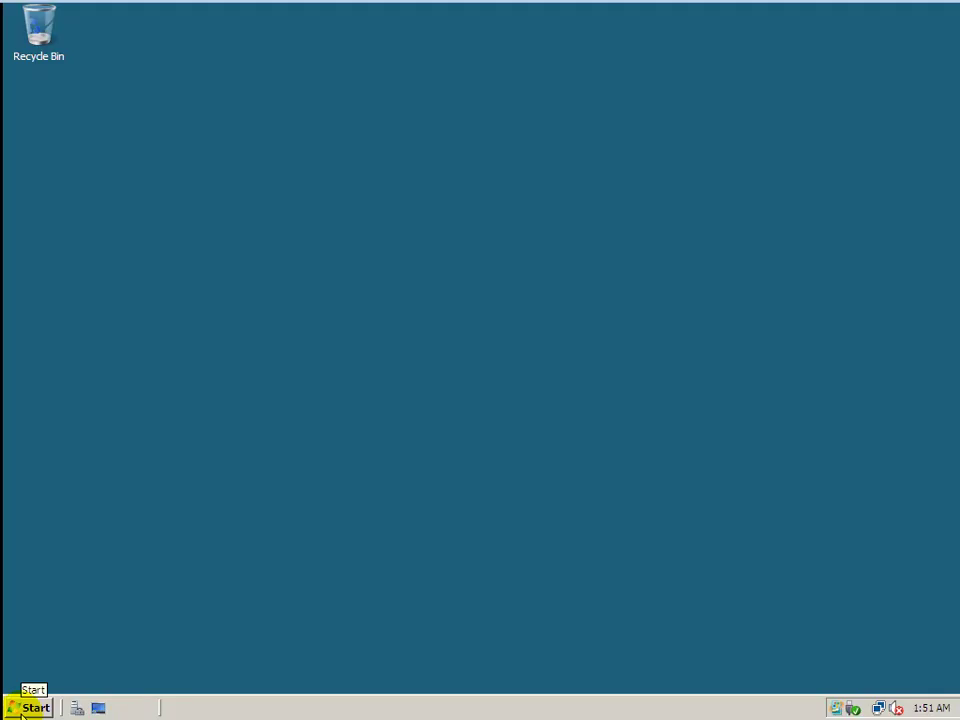
Open Active Directory Users and Computers and create the Finance group in coc.local.
click(20, 712)
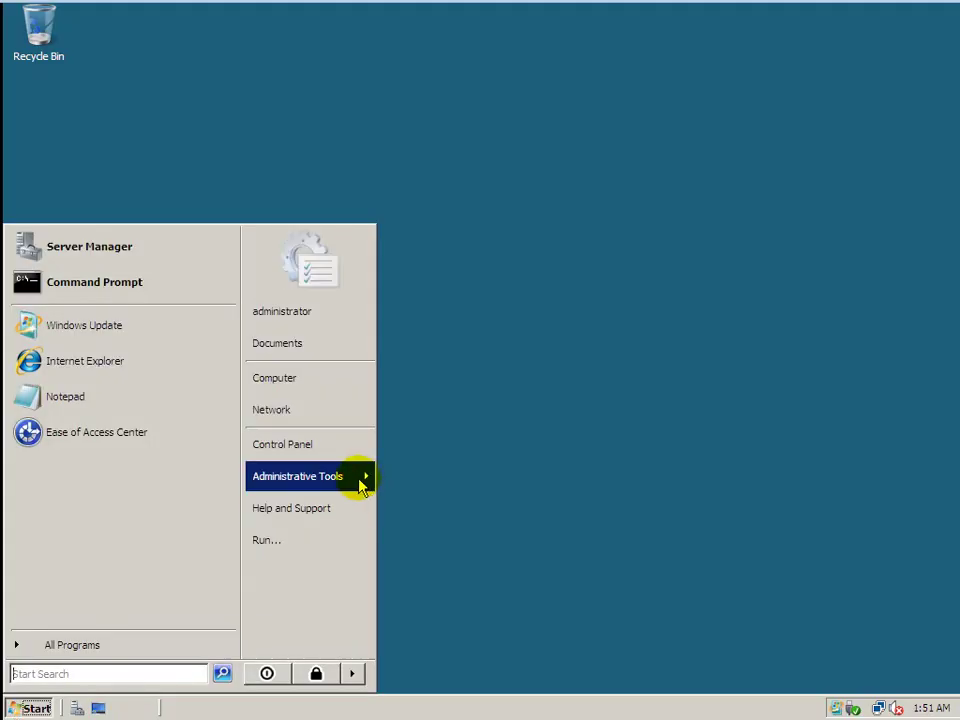
mouse_move(360, 485)
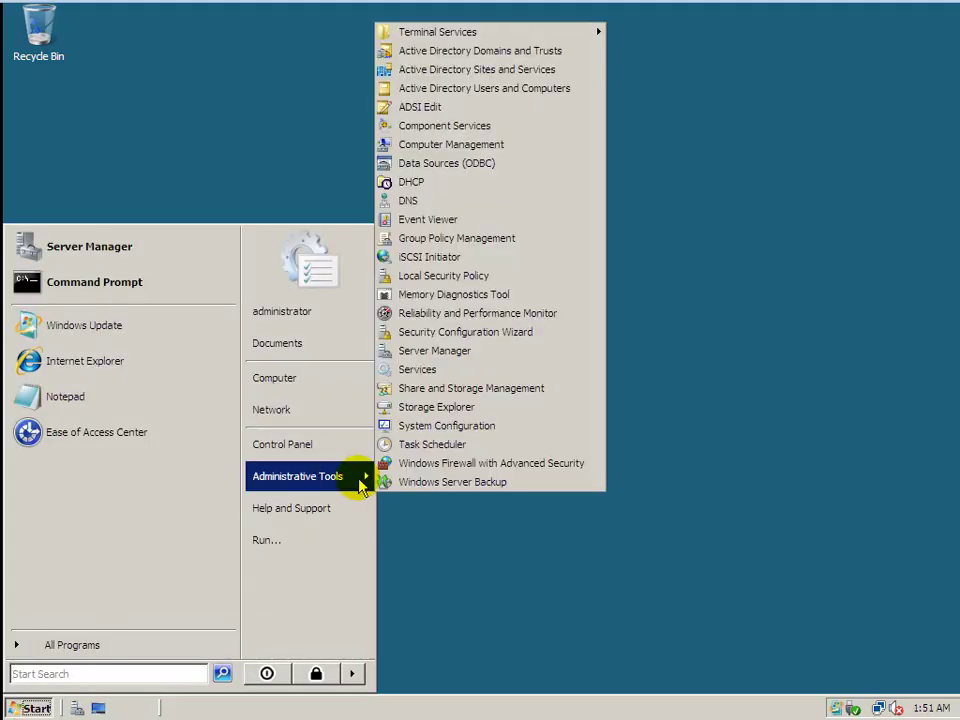
click(497, 96)
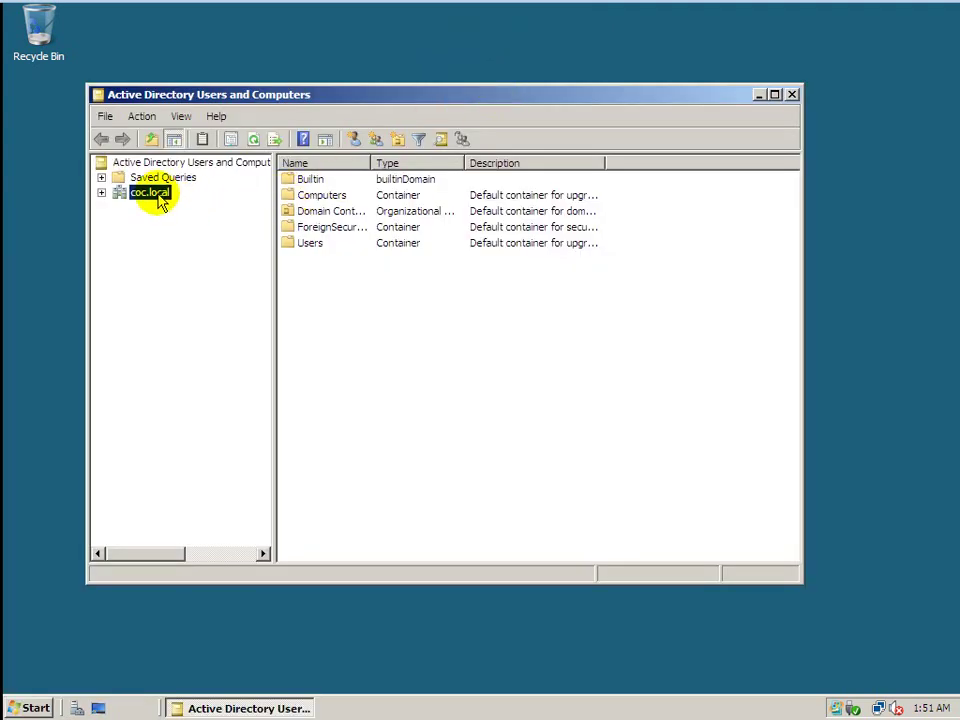
right_click(351, 307)
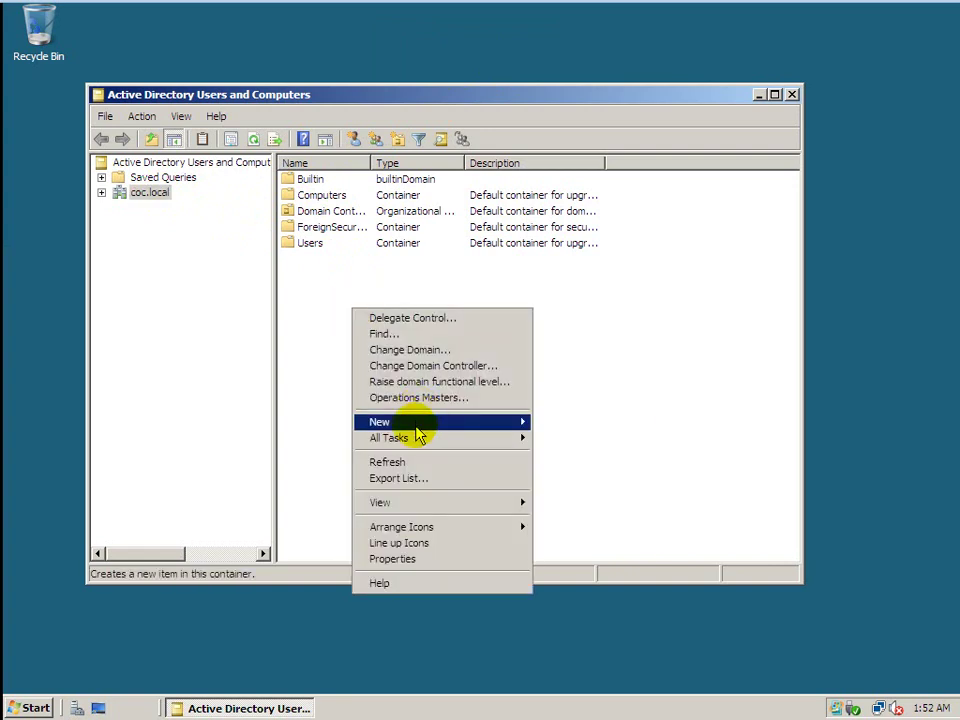
mouse_move(420, 424)
click(553, 462)
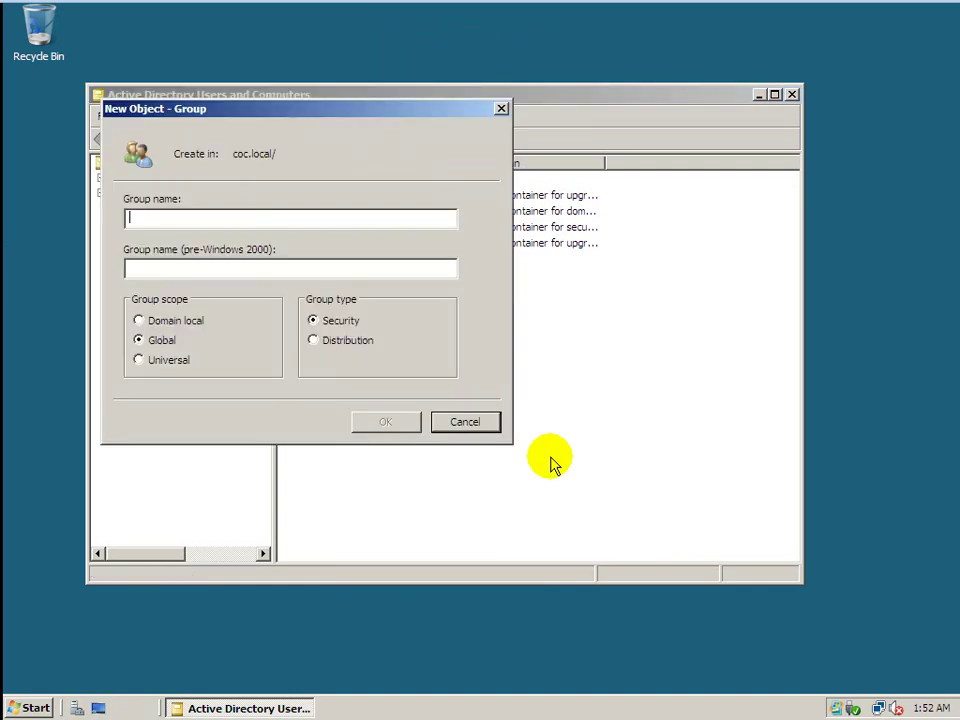
text(Finance)
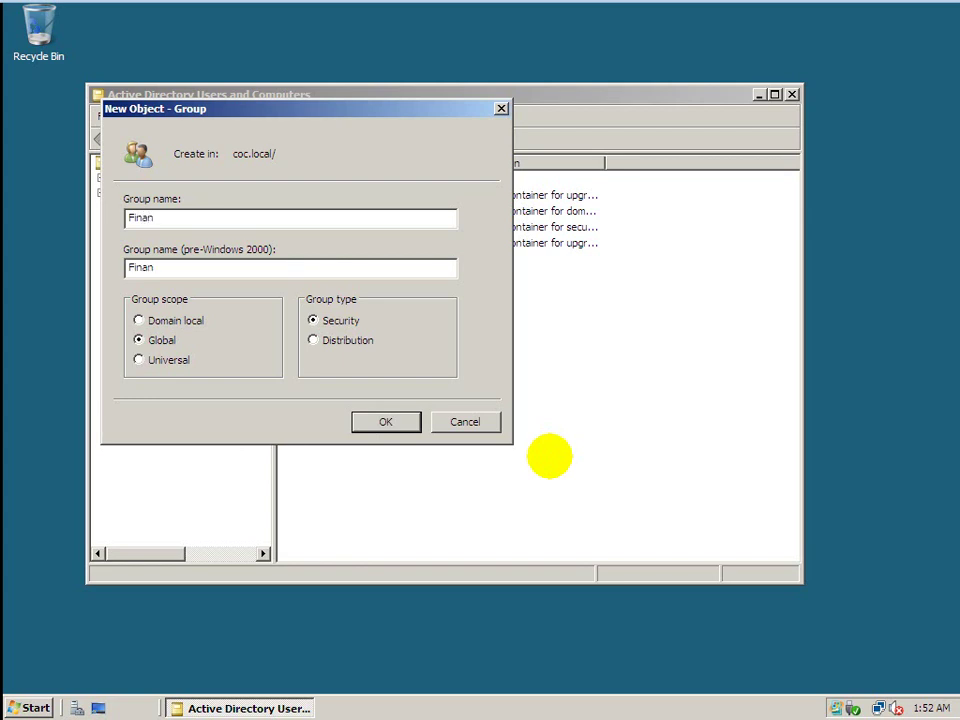
click(383, 422)
Create the Administration group in coc.local.
right_click(399, 379)
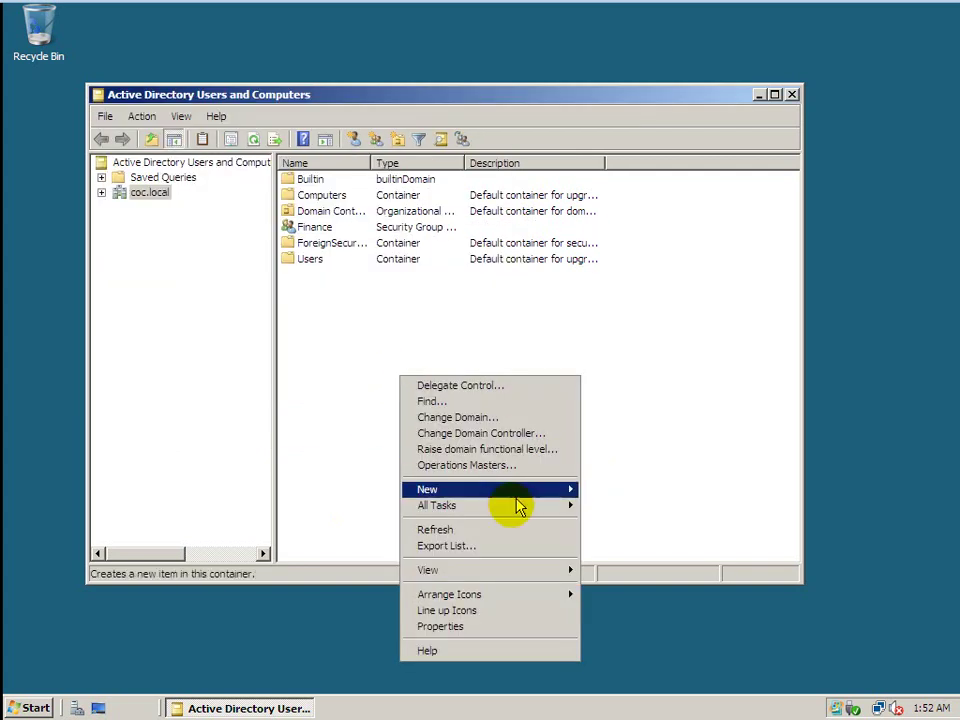
mouse_move(480, 500)
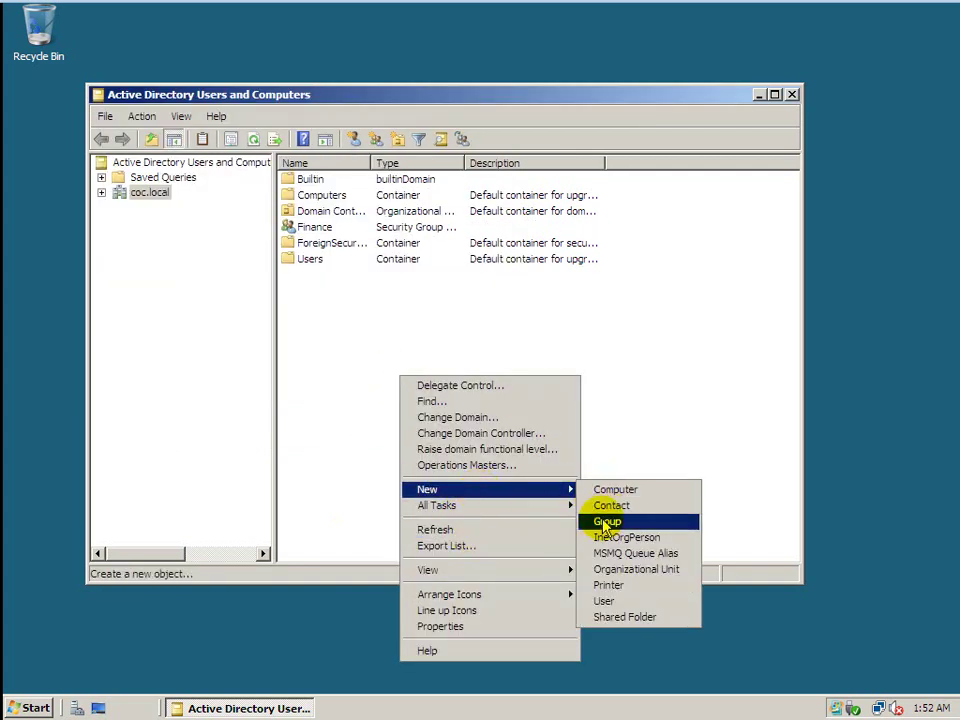
click(606, 521)
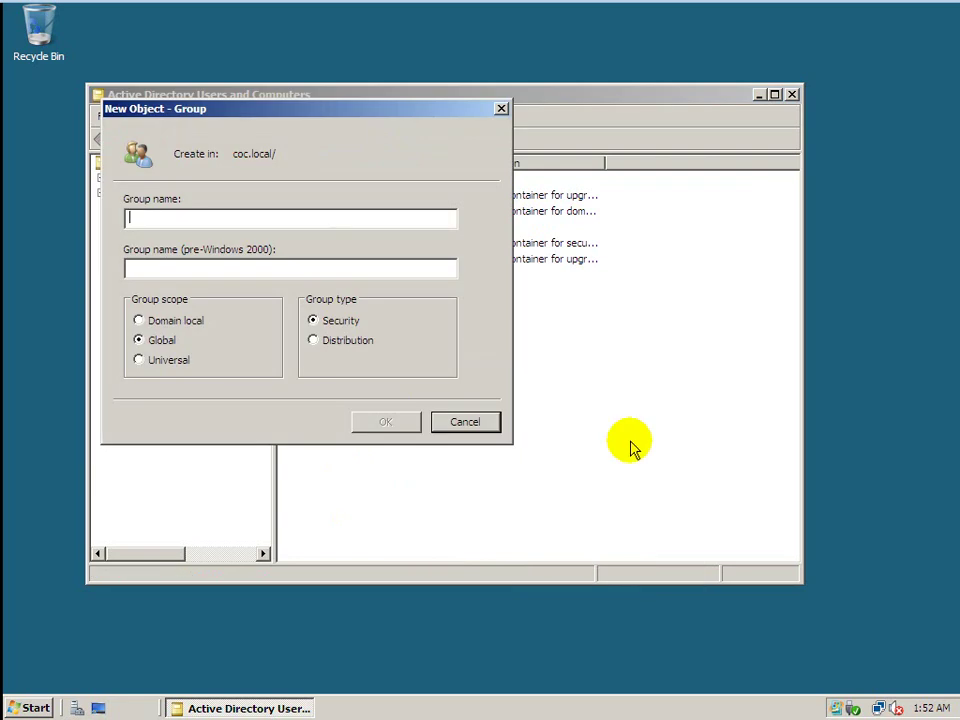
text(Ad)
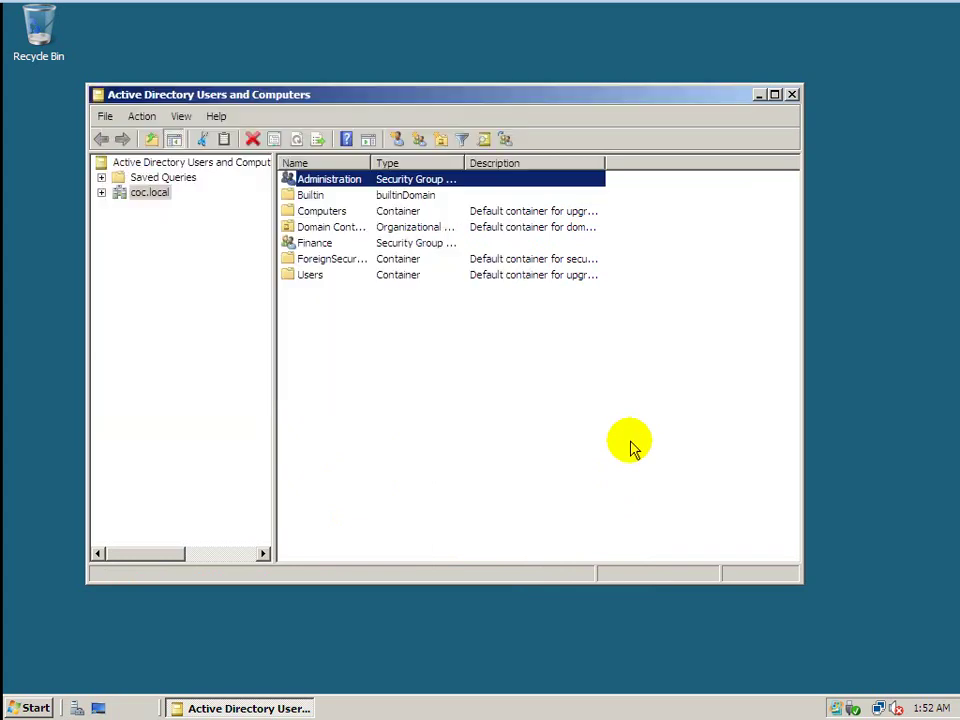
click(378, 361)
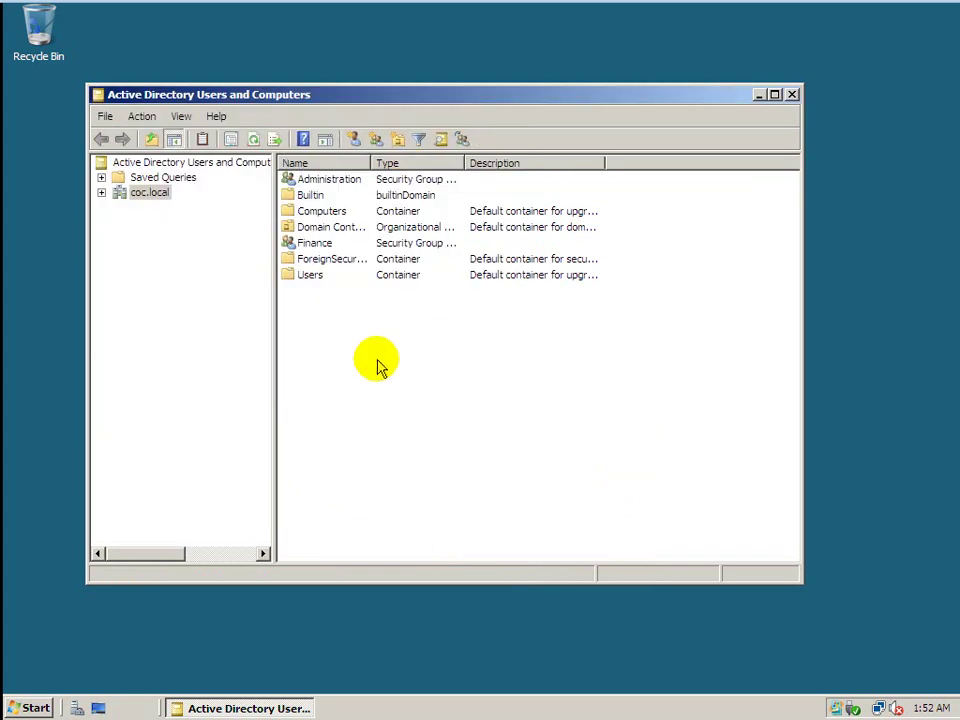
Start a new user in coc.local, entering COCUser1 as first name and logon name.
right_click(378, 361)
mouse_move(416, 478)
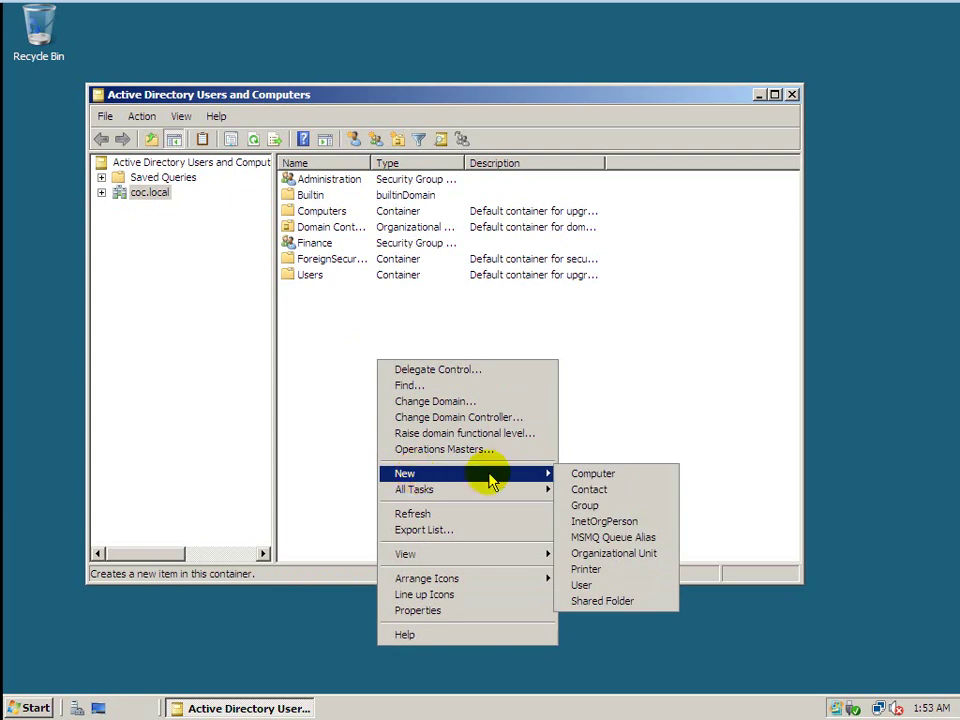
click(580, 587)
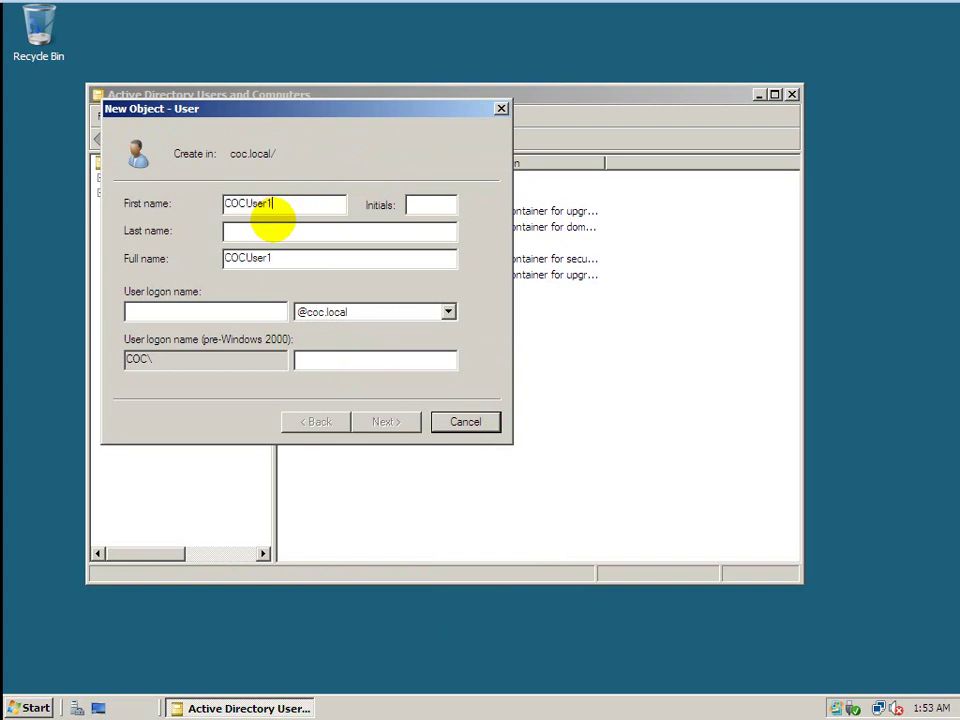
click(157, 303)
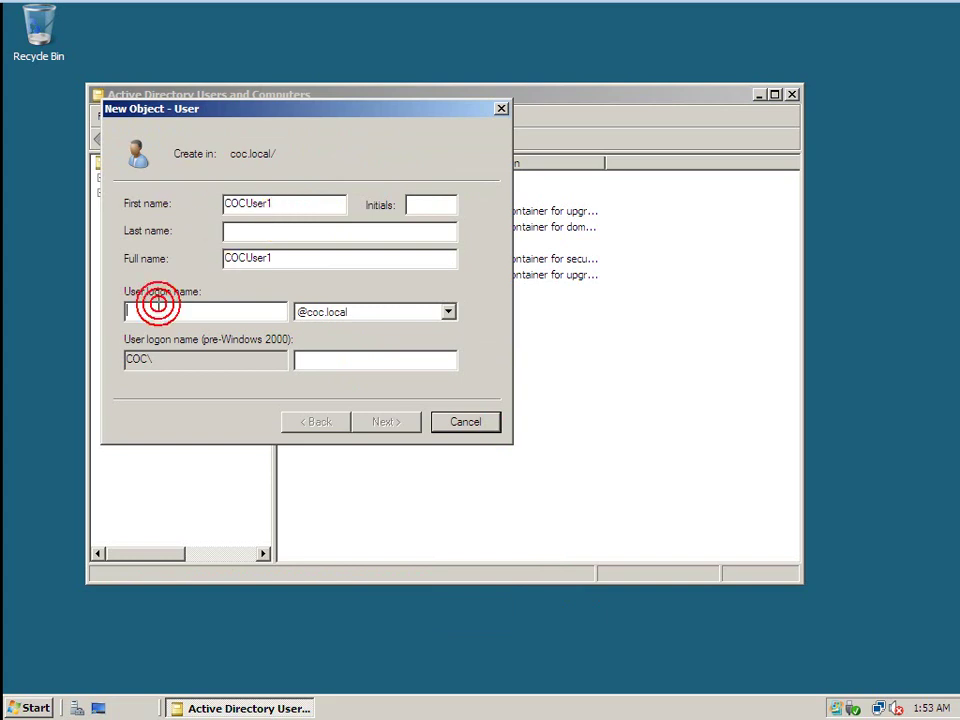
text(COC)
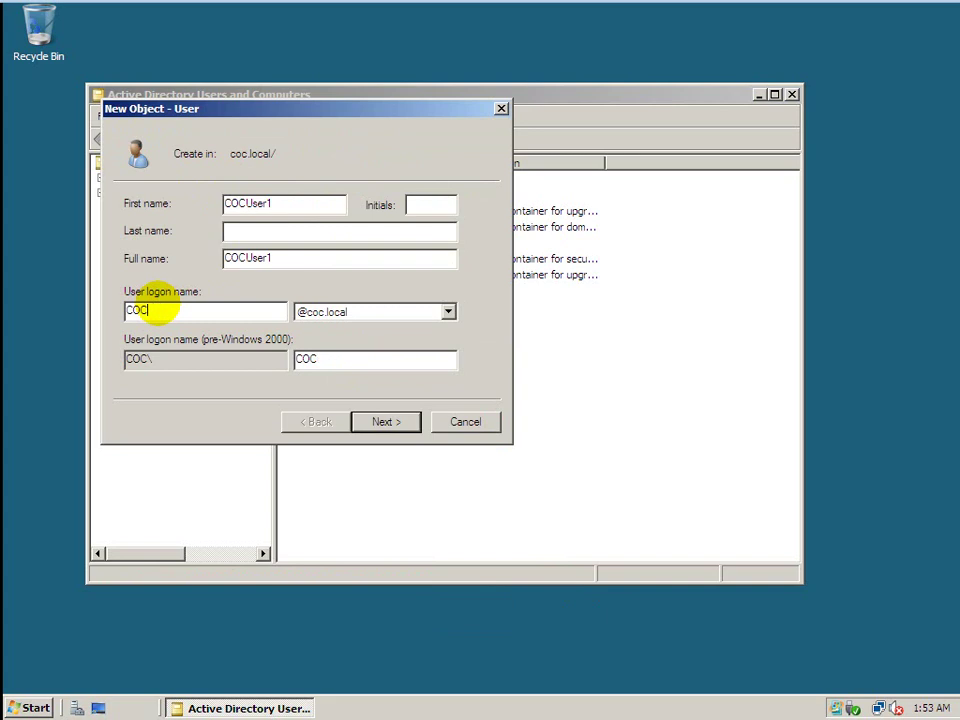
text(User1)
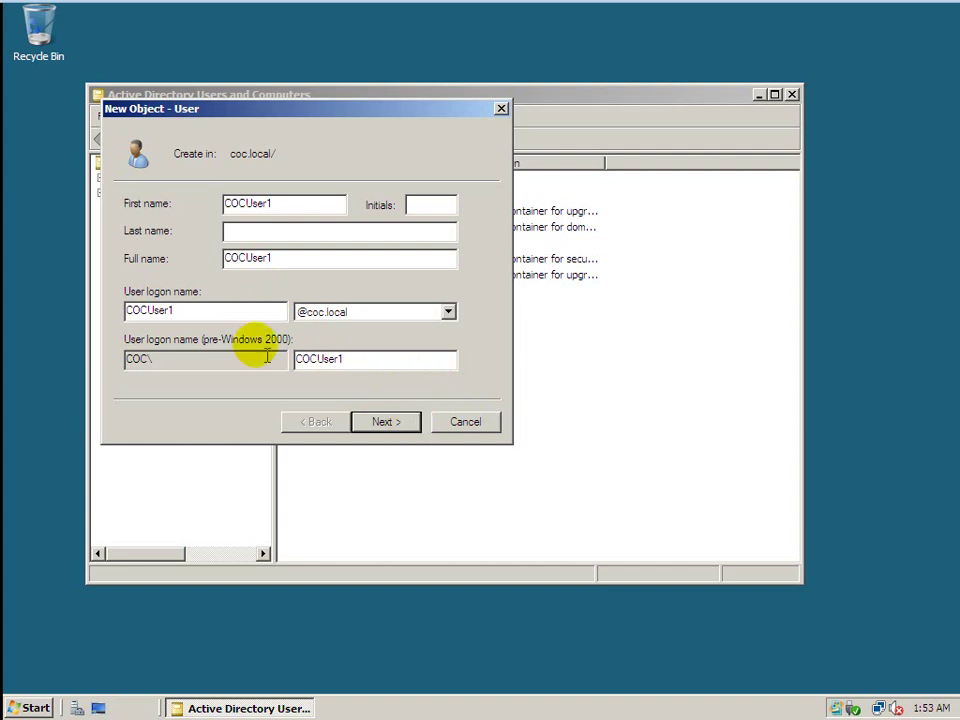
drag(210, 313, 54, 311)
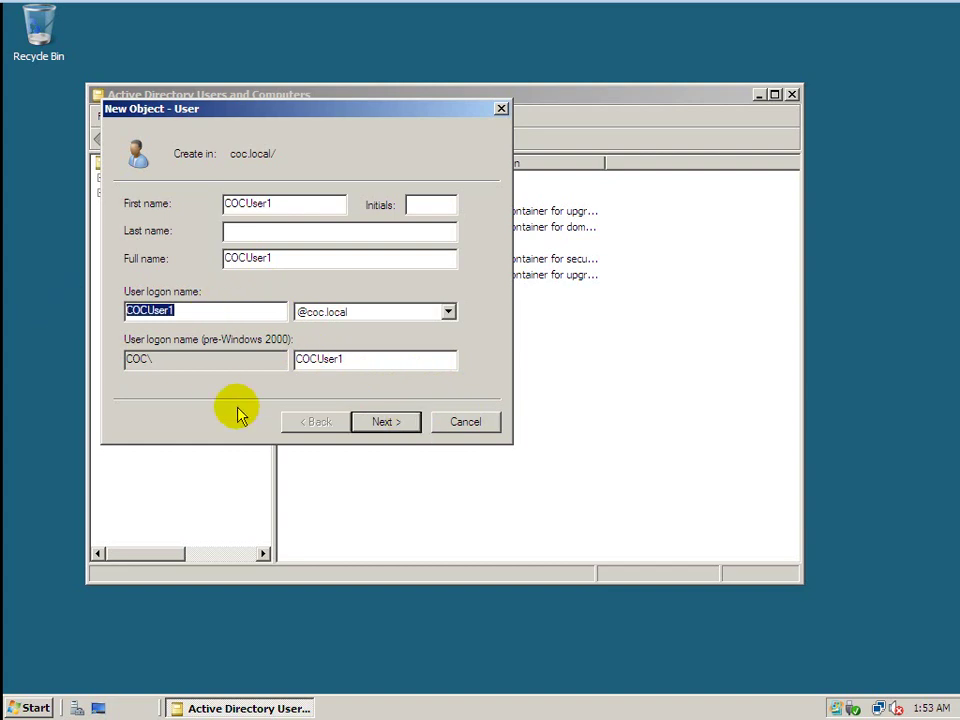
key(BackSpace)
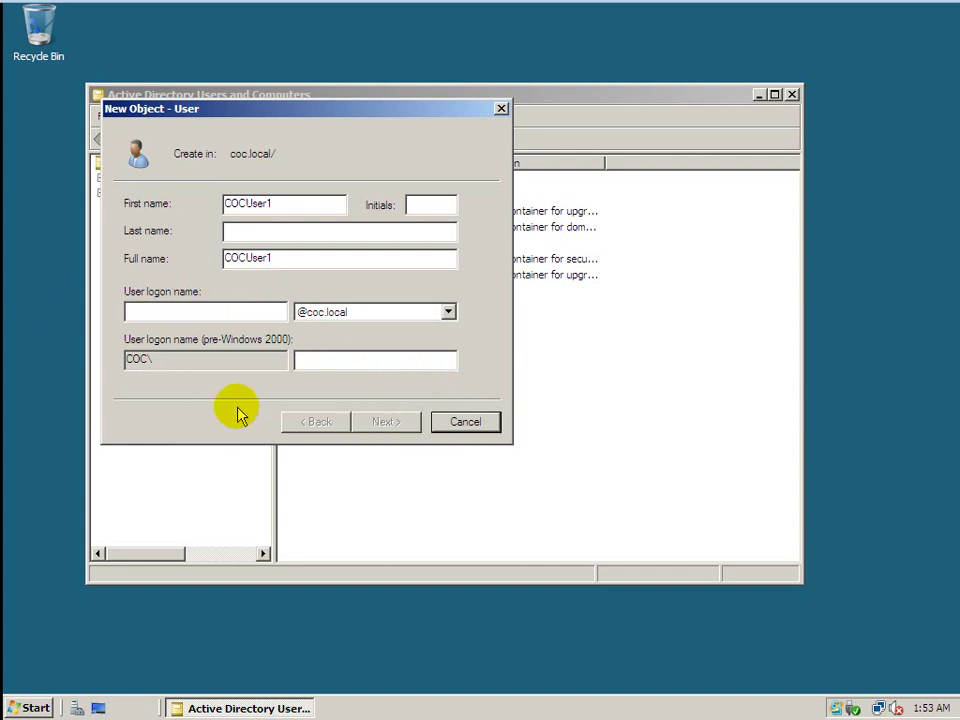
text(COCUser1)
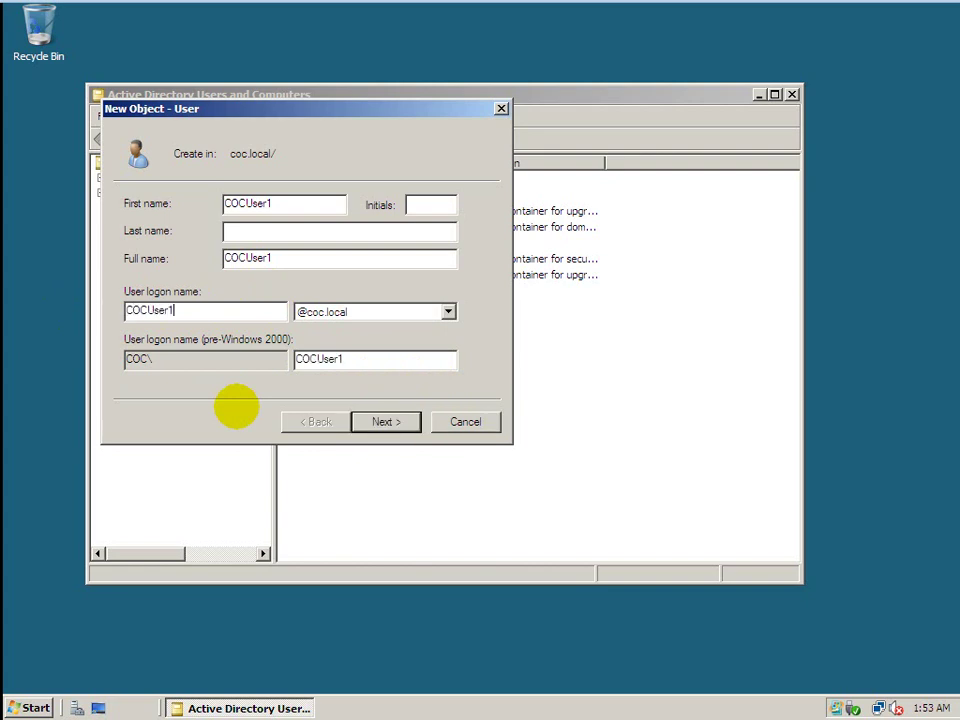
Set COCUser1's password with no forced change at next logon and user-cannot-change enabled, then finish.
click(378, 425)
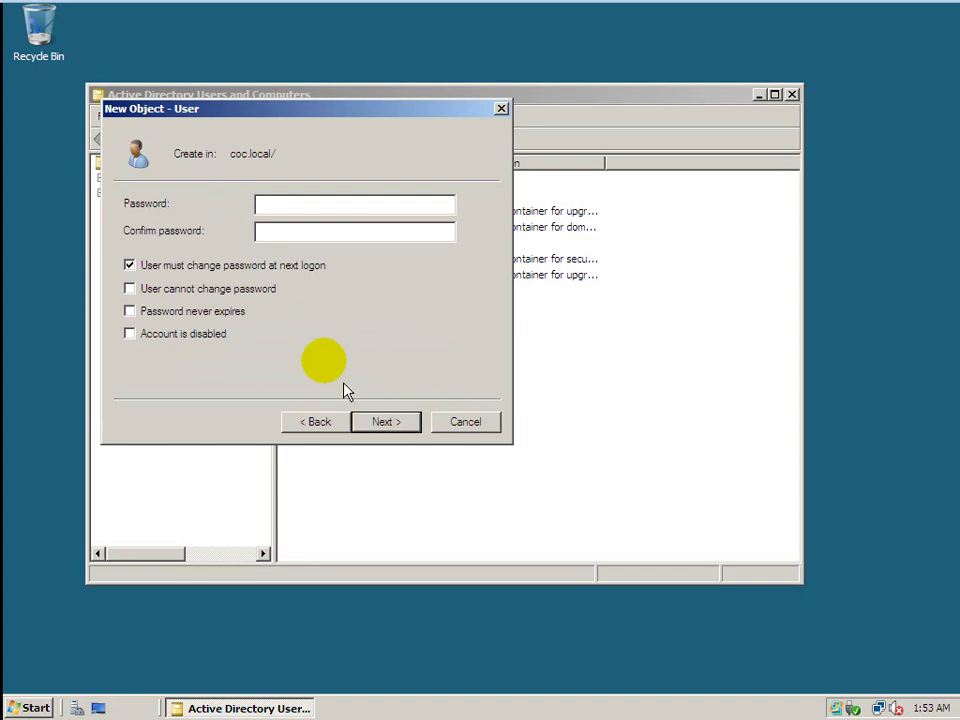
click(316, 323)
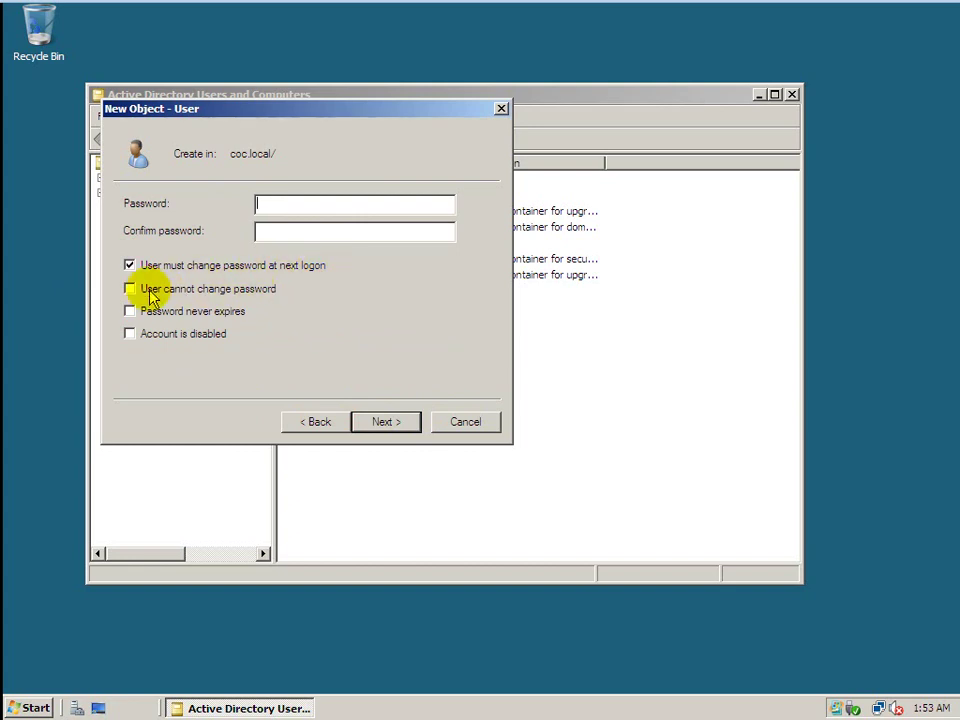
click(129, 266)
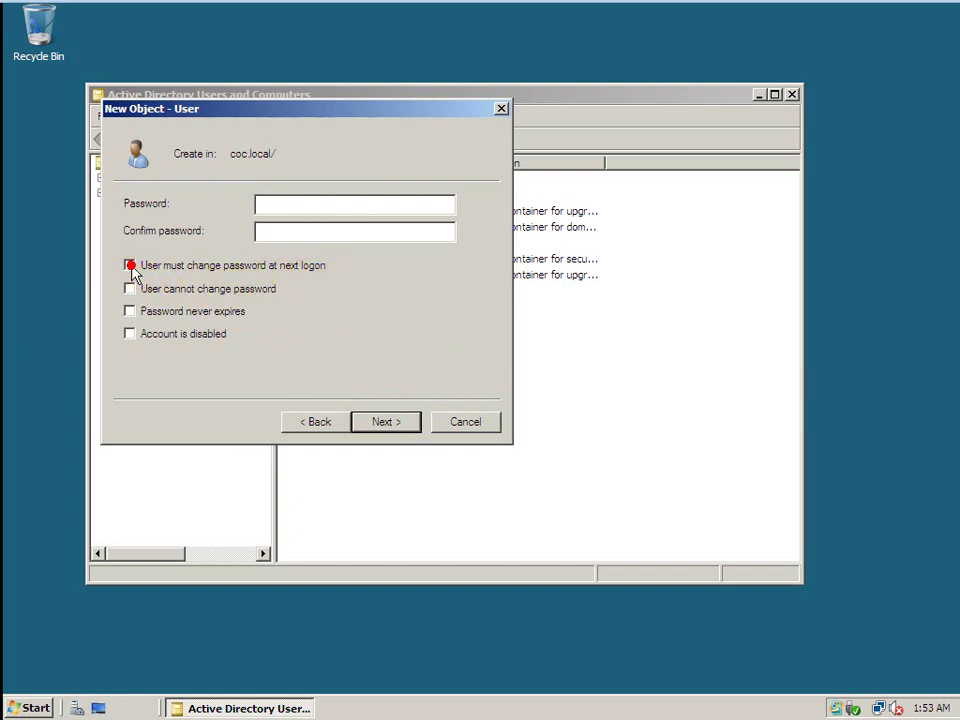
click(131, 290)
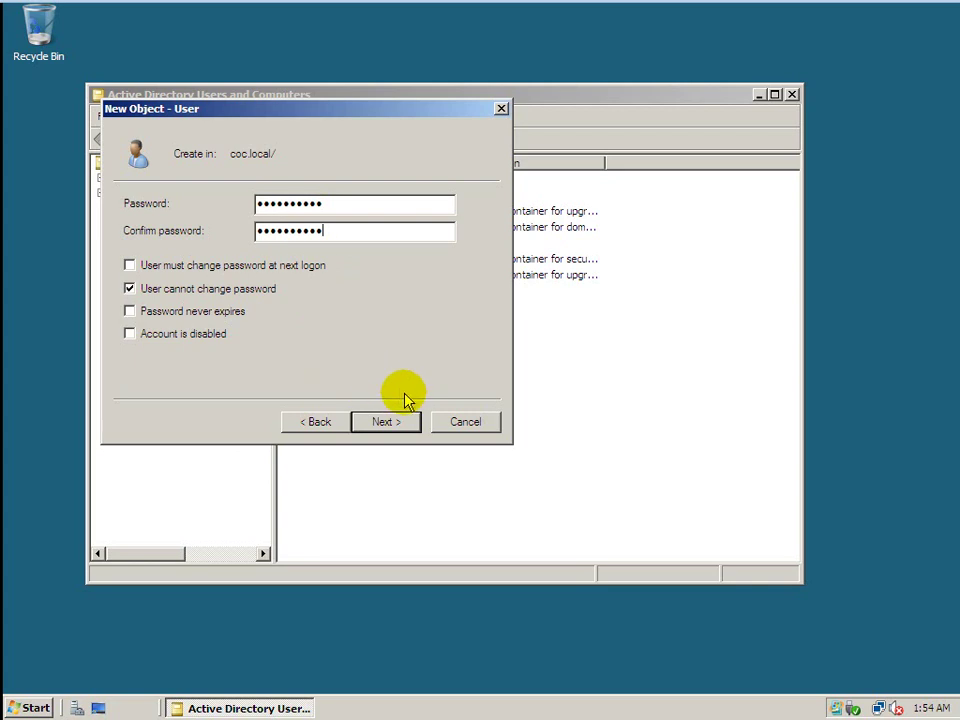
click(390, 423)
click(390, 423)
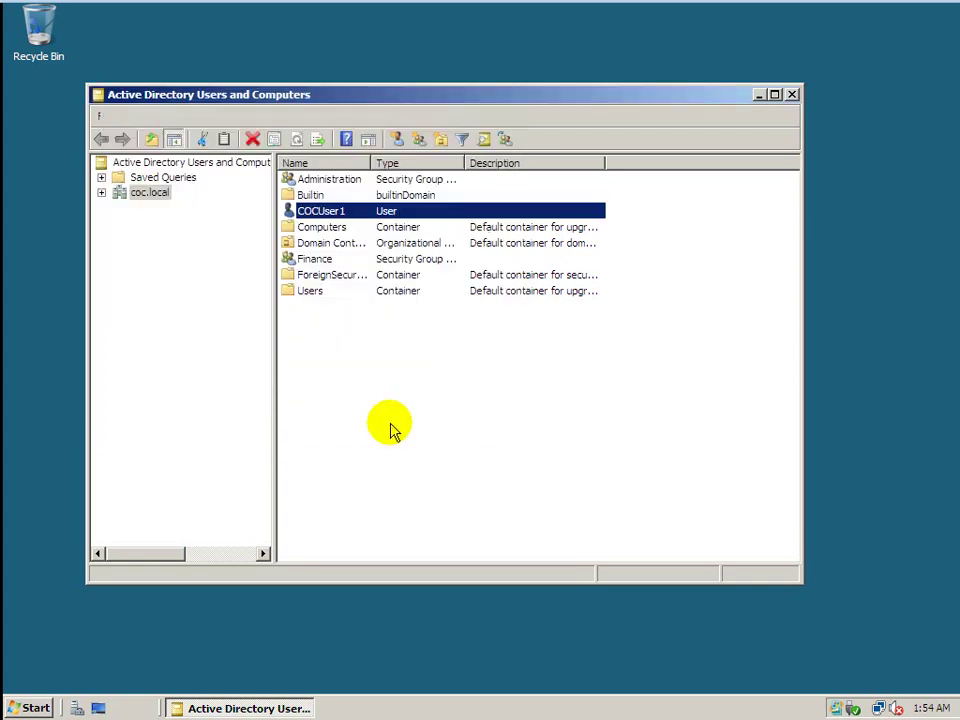
Start a new user in coc.local named COCUser2 with logon name COCUser2.
right_click(404, 399)
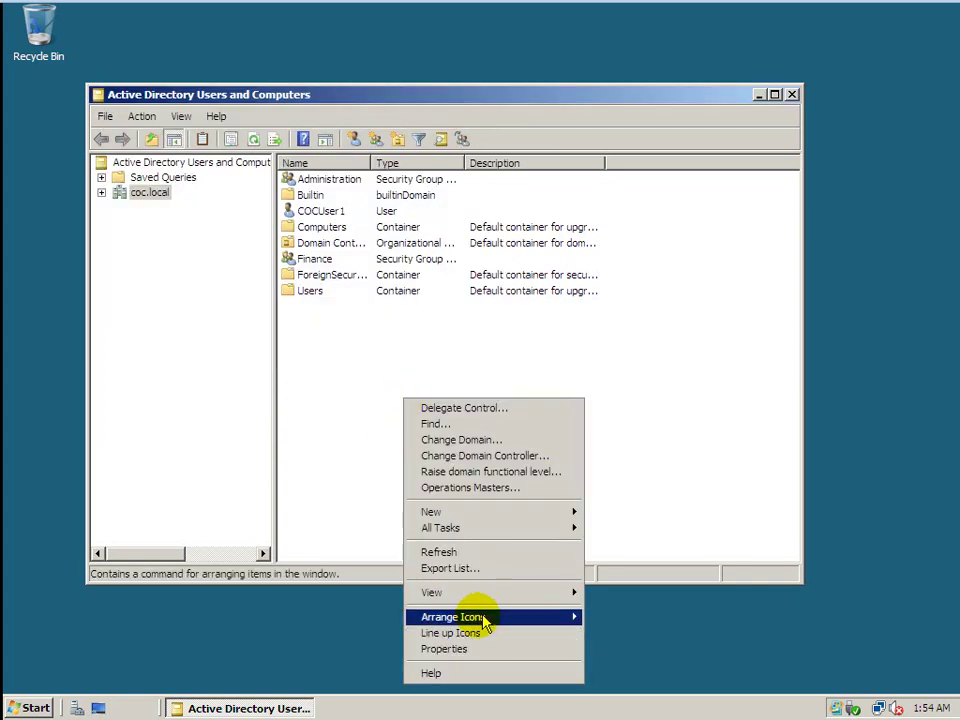
mouse_move(505, 517)
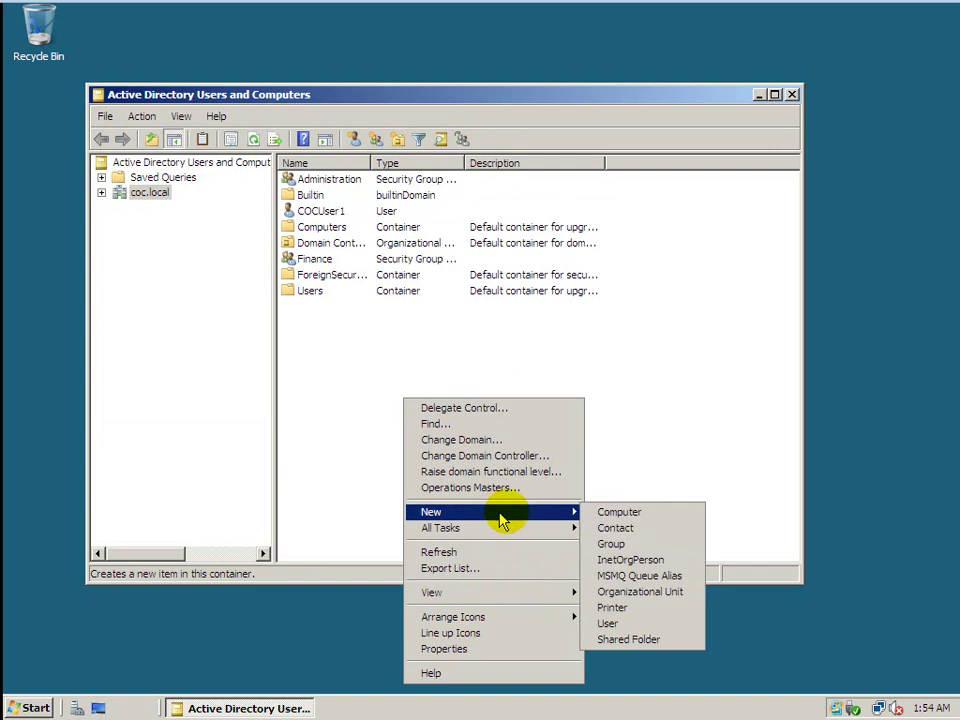
click(590, 625)
text(COCUser2)
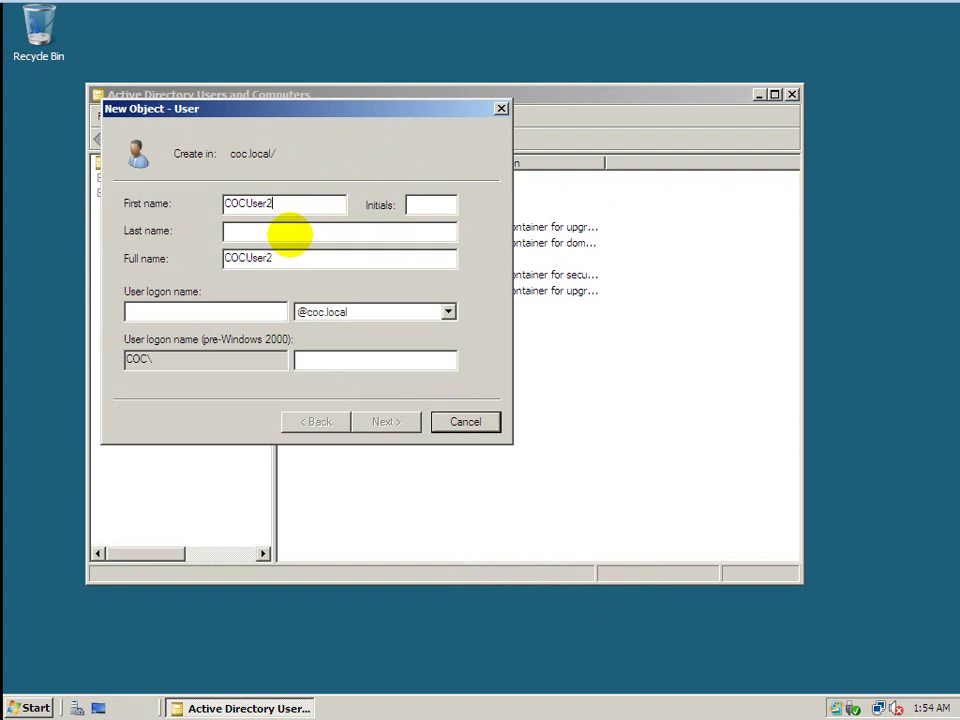
click(172, 311)
text(COCUse)
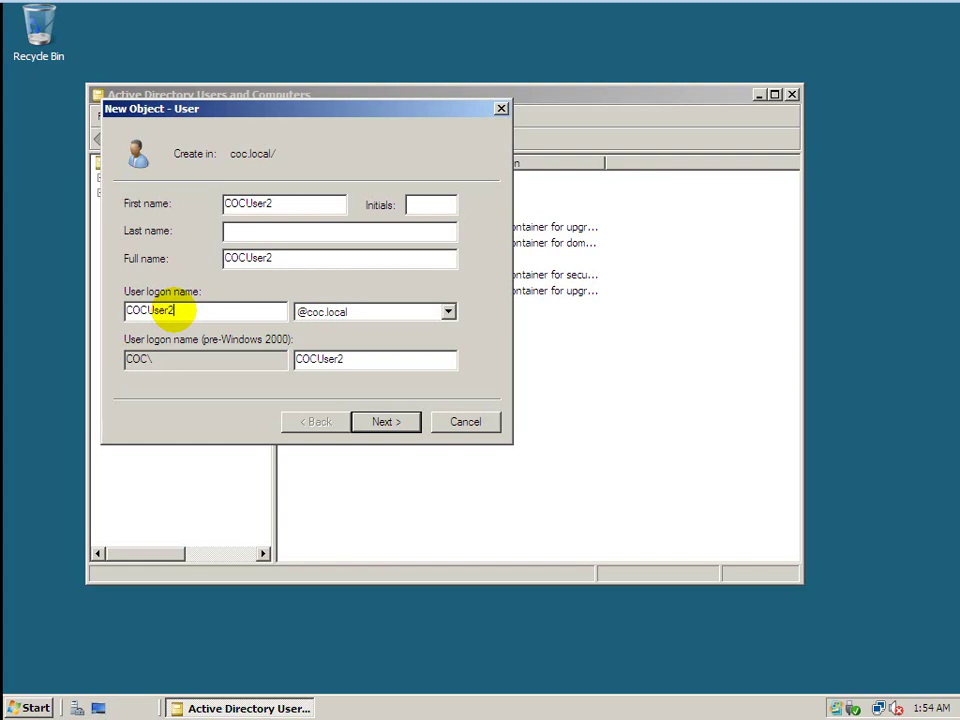
Give COCUser2 a password it cannot change, without a forced change at next logon, and finish.
click(370, 421)
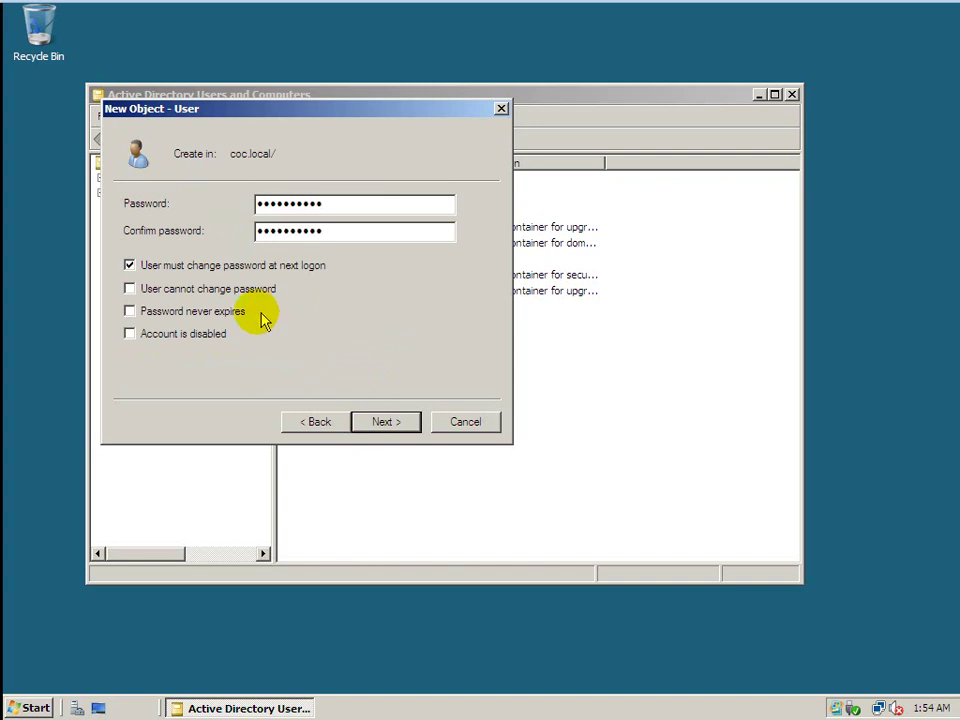
click(138, 266)
click(133, 289)
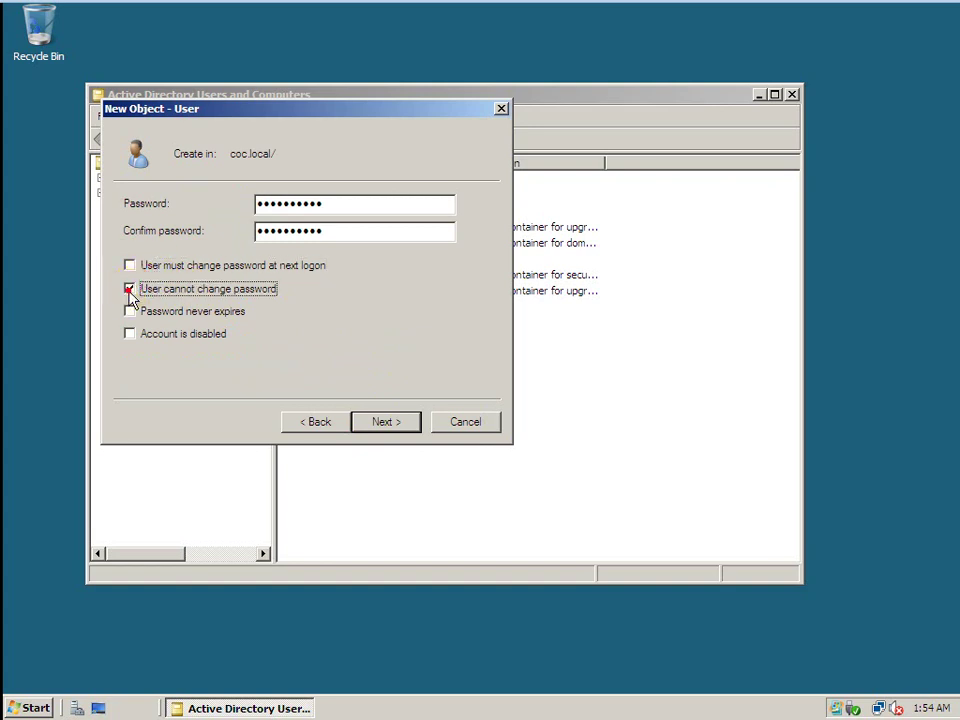
click(398, 427)
click(396, 422)
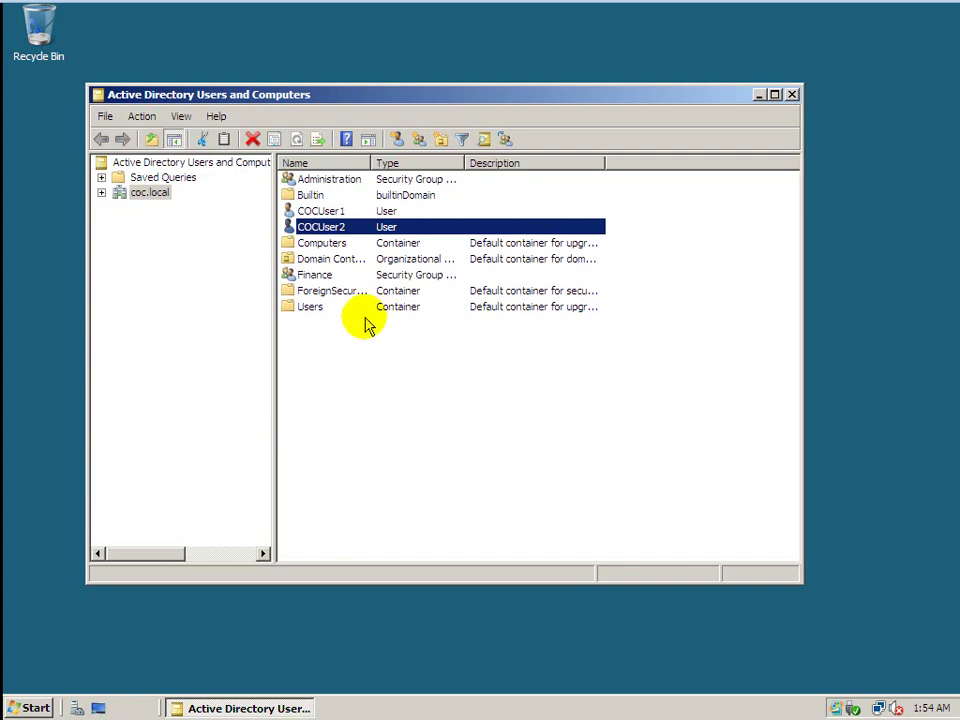
Add COCUser1 and COCUser2 to the Finance group's members and apply the change.
double_click(355, 276)
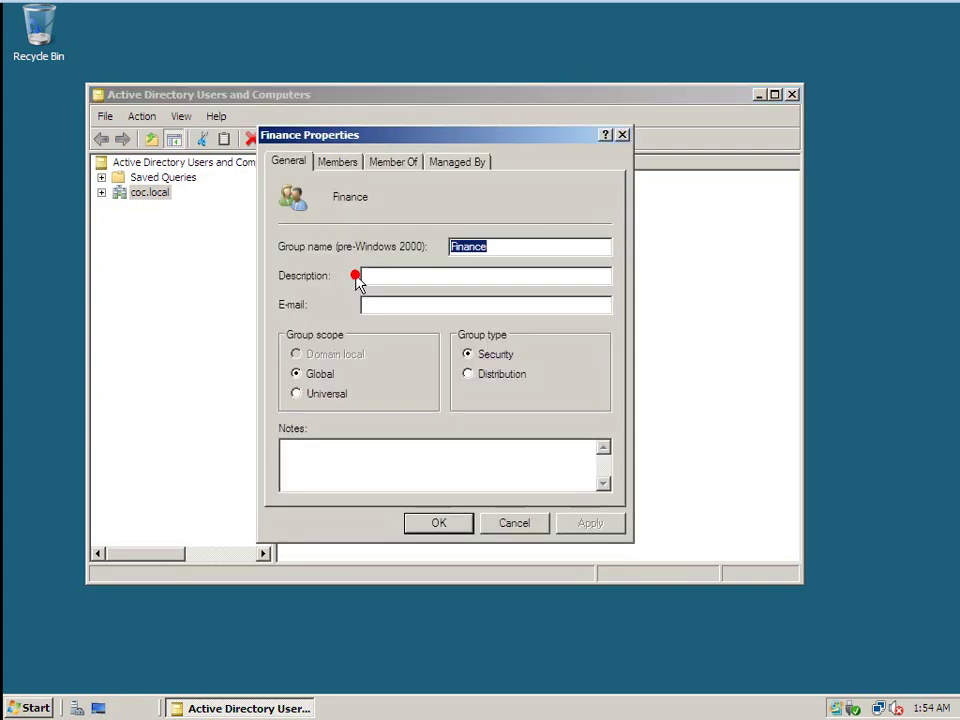
click(337, 162)
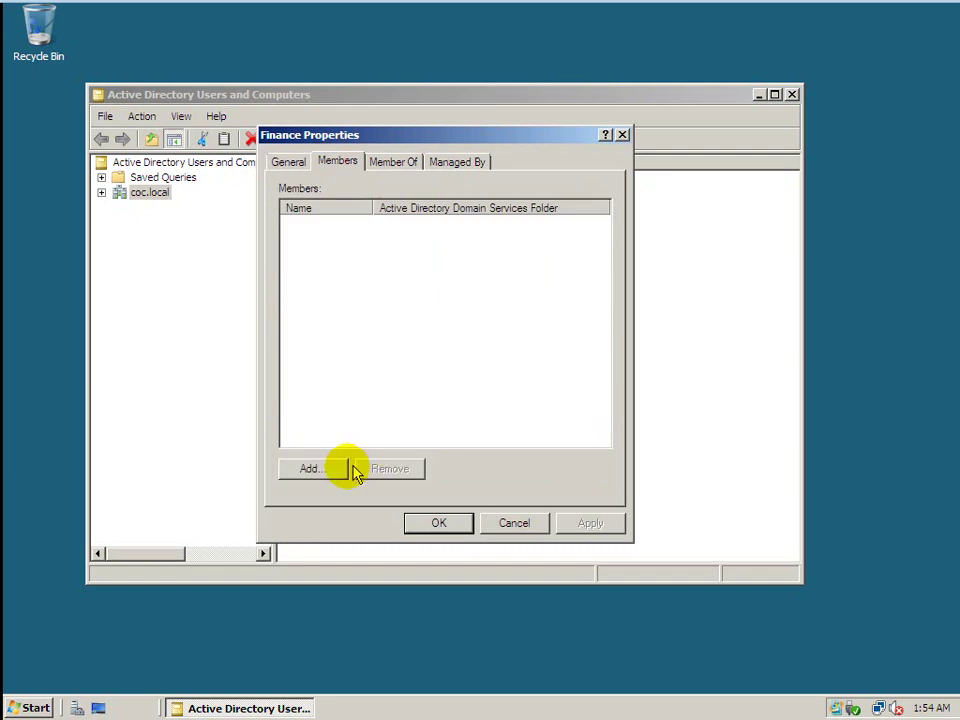
click(321, 474)
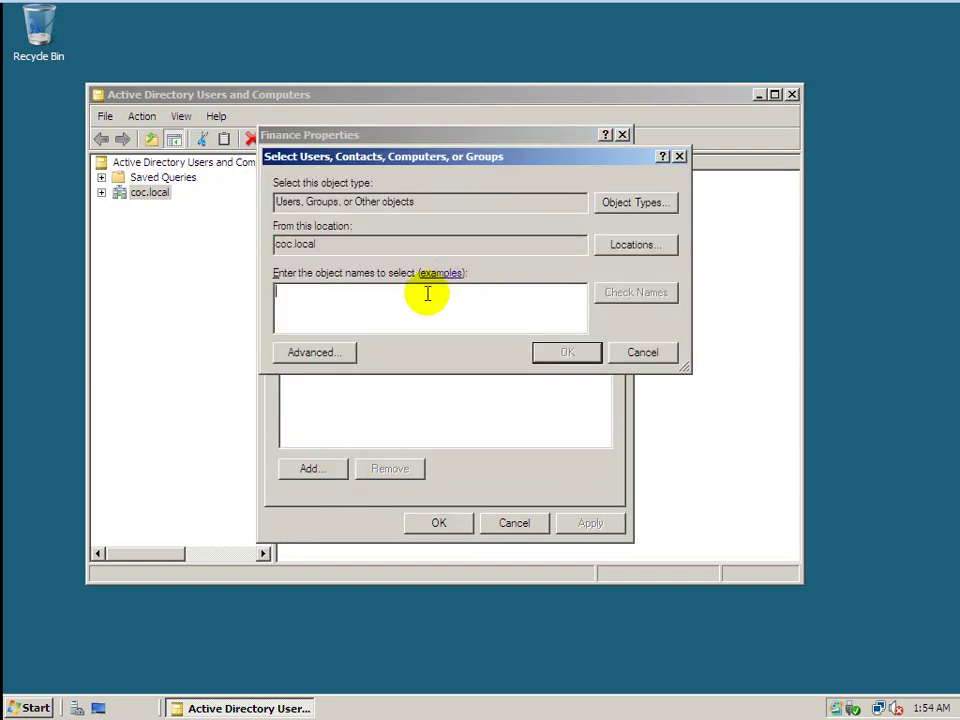
text(COCUser1)
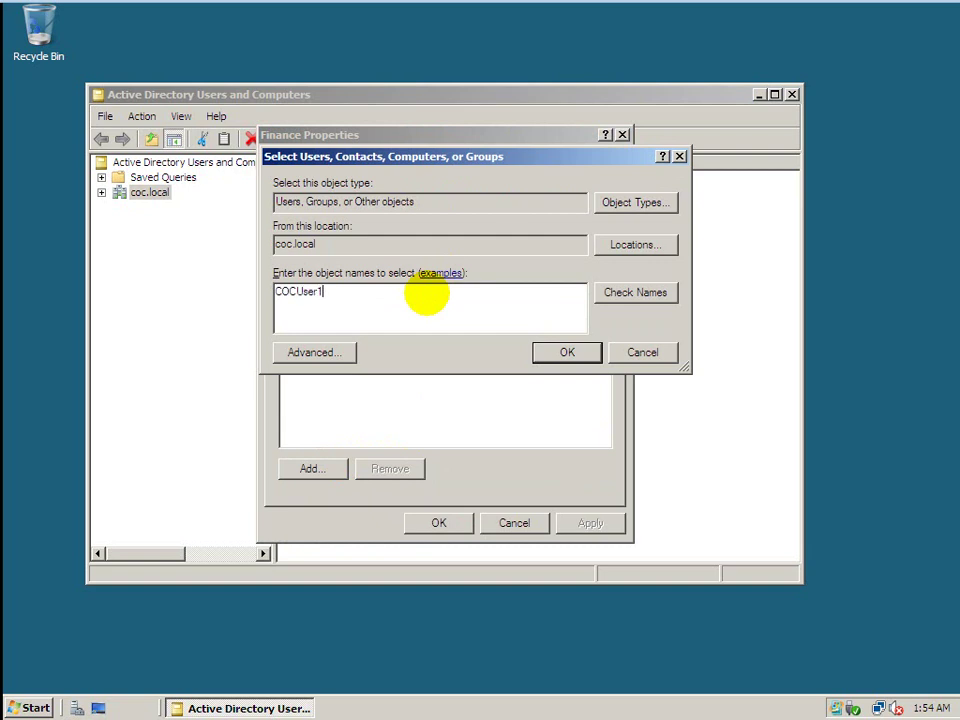
key(Return)
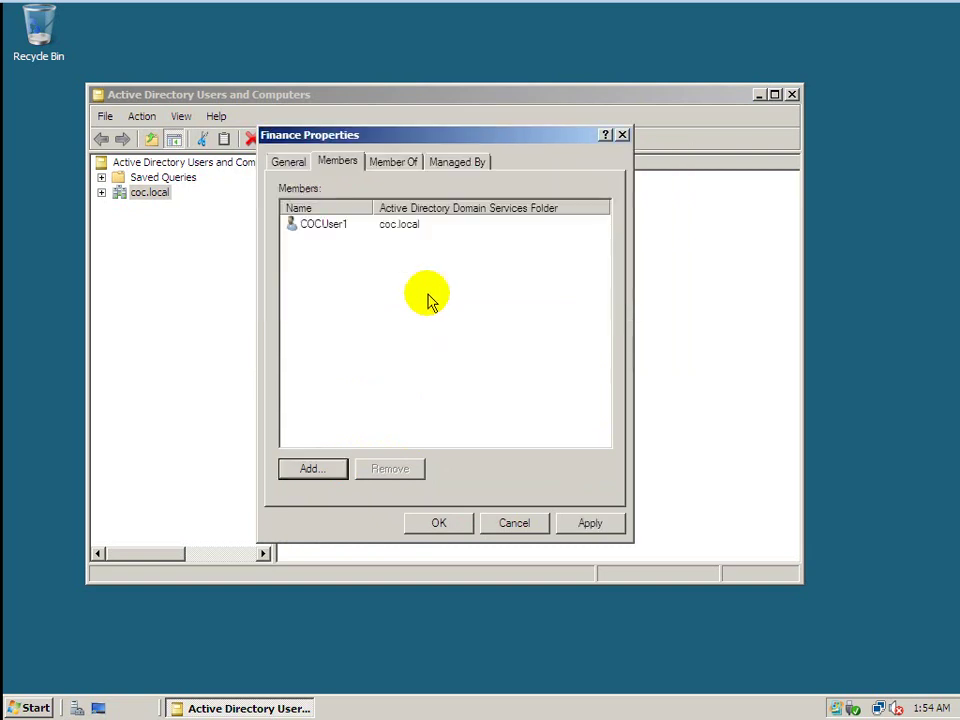
click(321, 474)
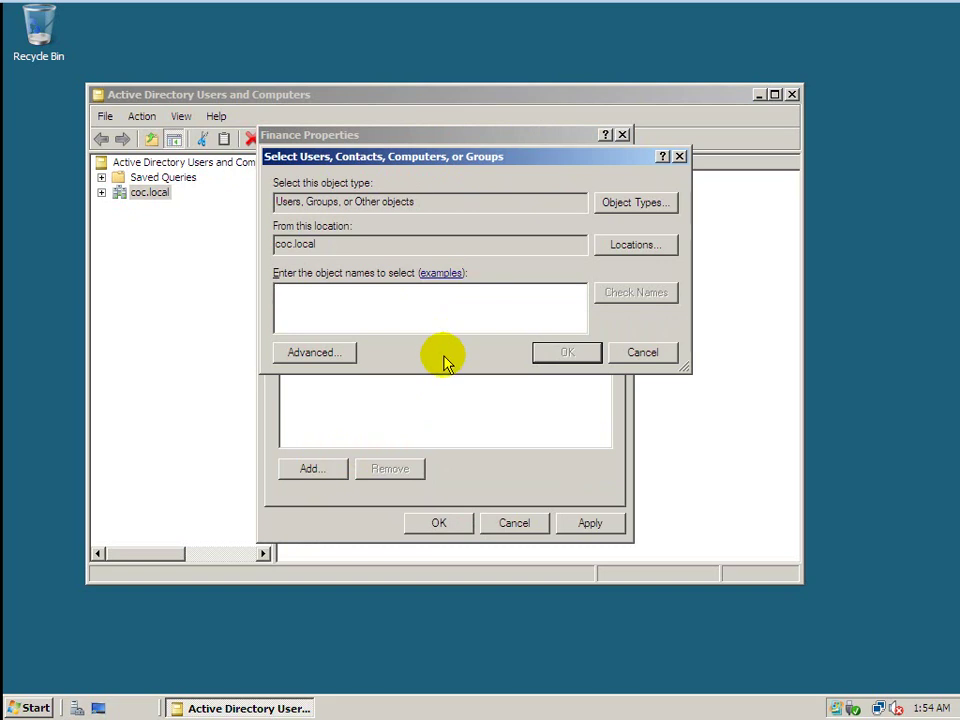
text(COCUse)
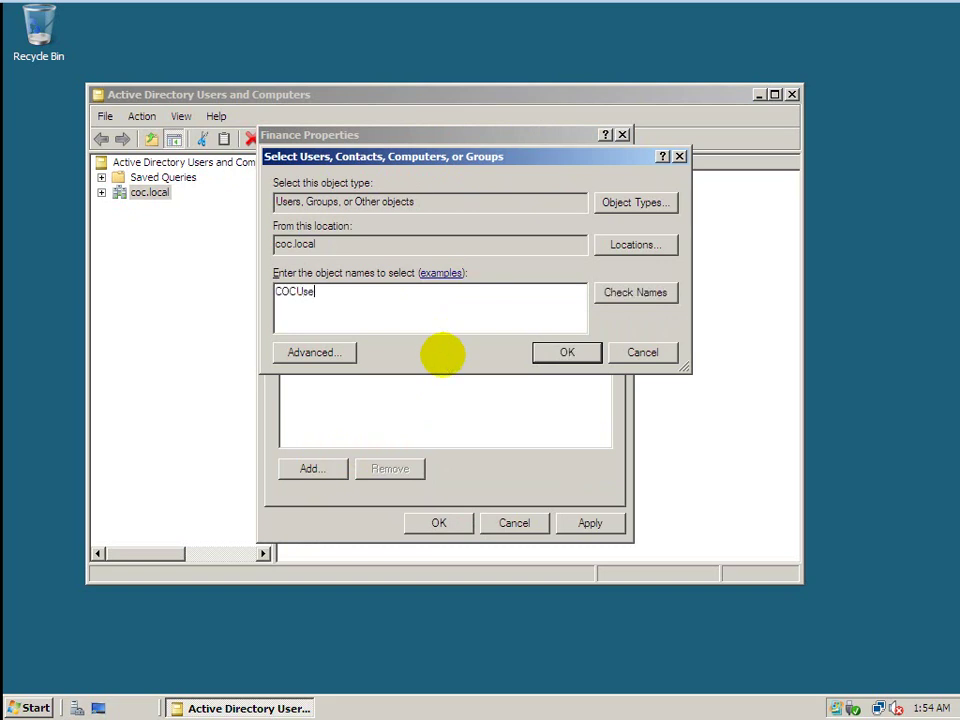
text(r2)
click(622, 293)
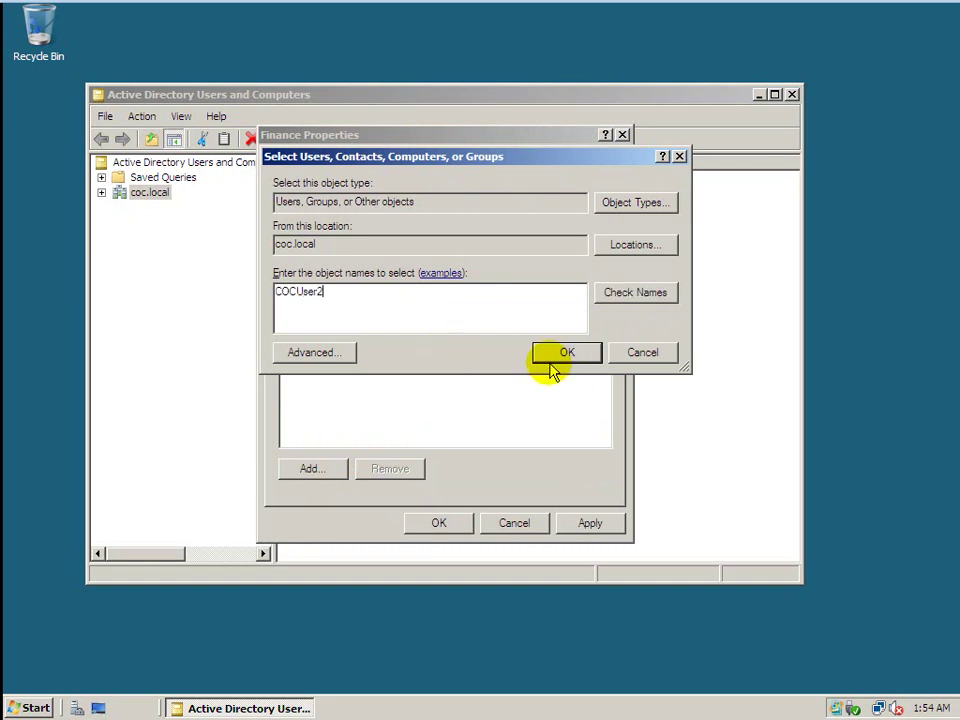
click(556, 358)
click(580, 522)
click(463, 525)
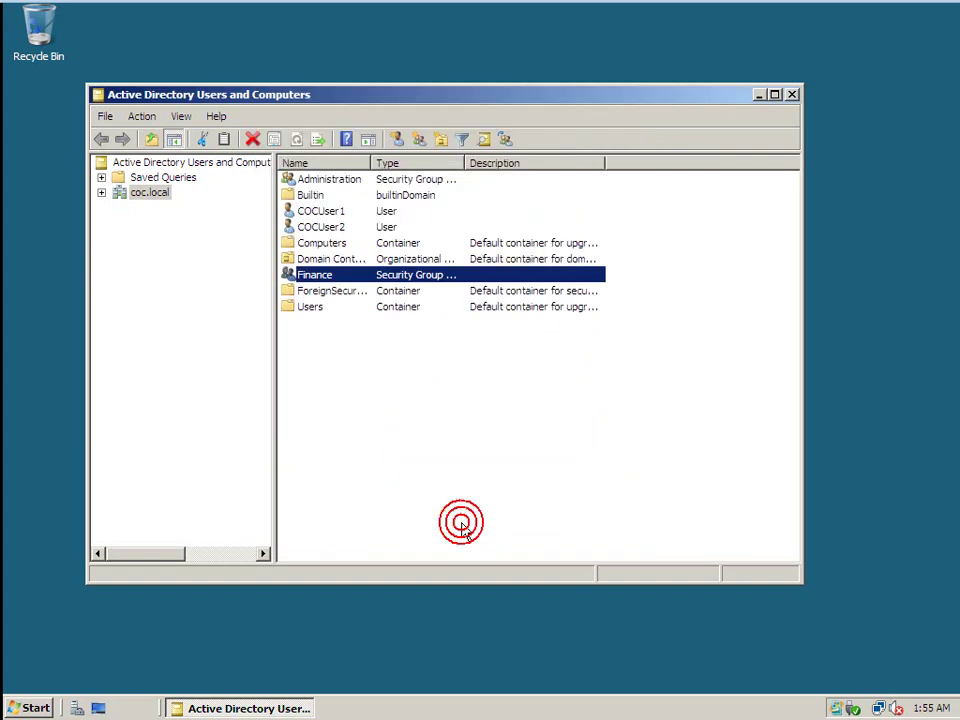
Create user COCUser3 in coc.local, keeping password change required at next logon.
click(394, 388)
right_click(395, 382)
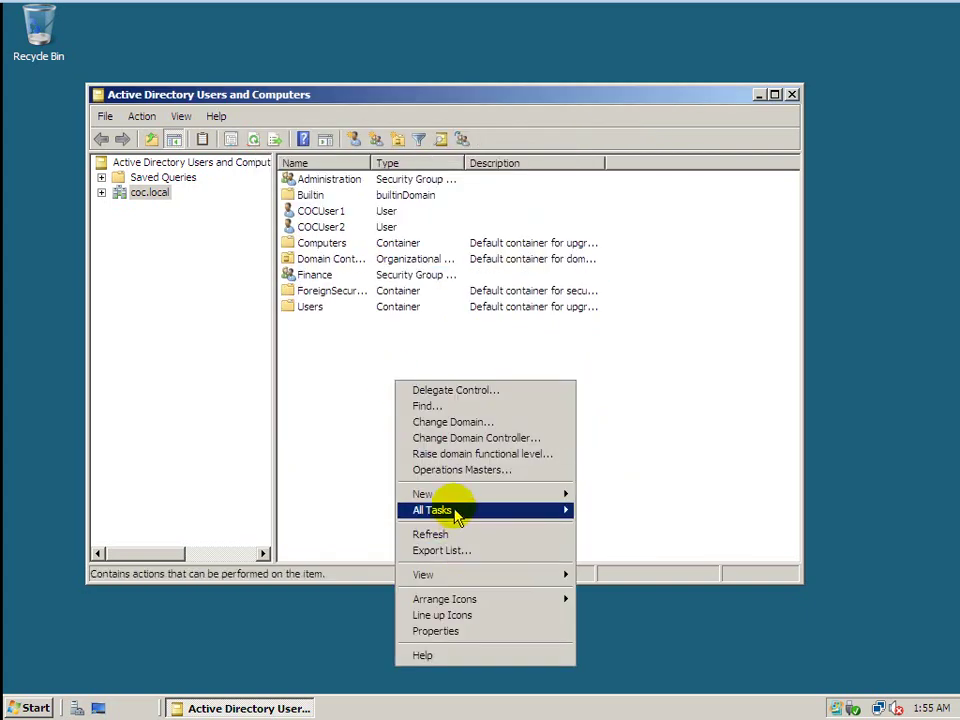
mouse_move(452, 495)
click(600, 606)
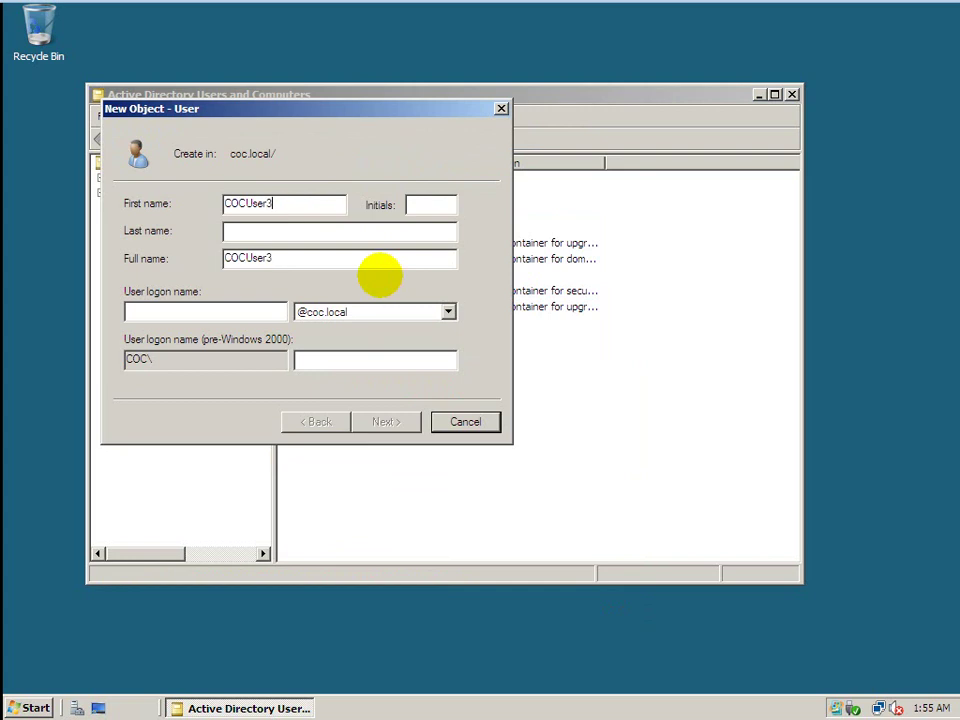
click(168, 310)
text(COC)
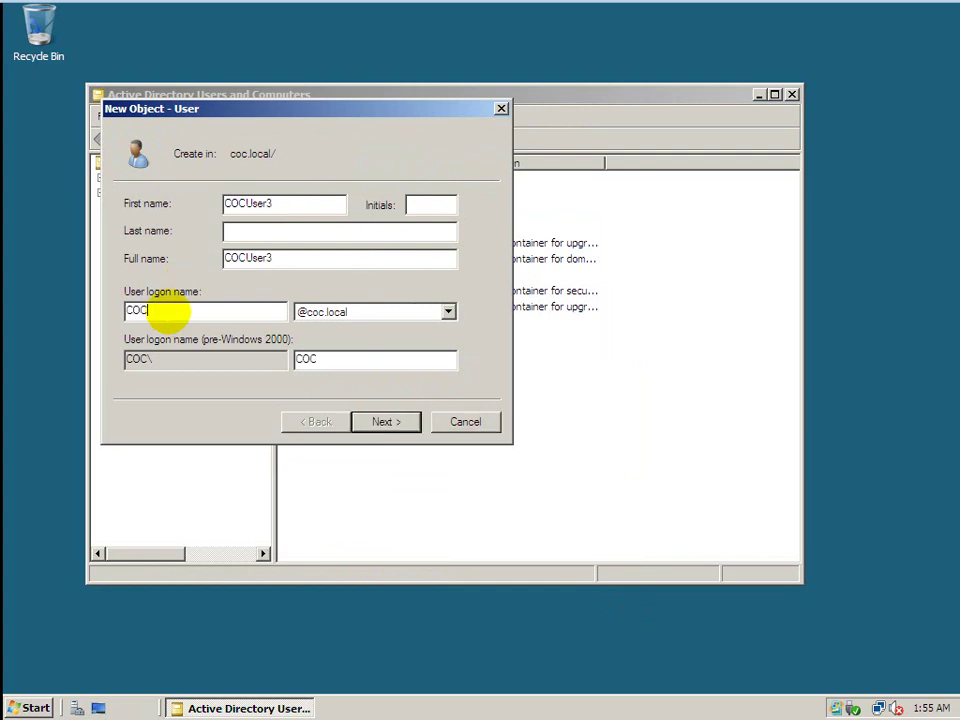
text(User3)
click(383, 421)
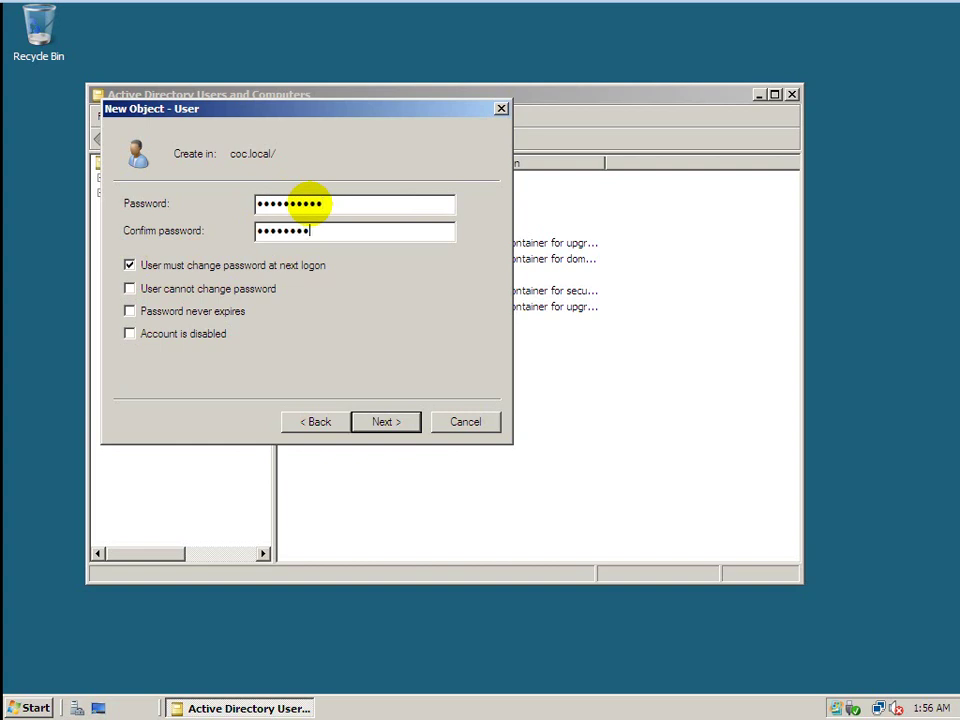
click(364, 420)
click(362, 422)
right_click(392, 421)
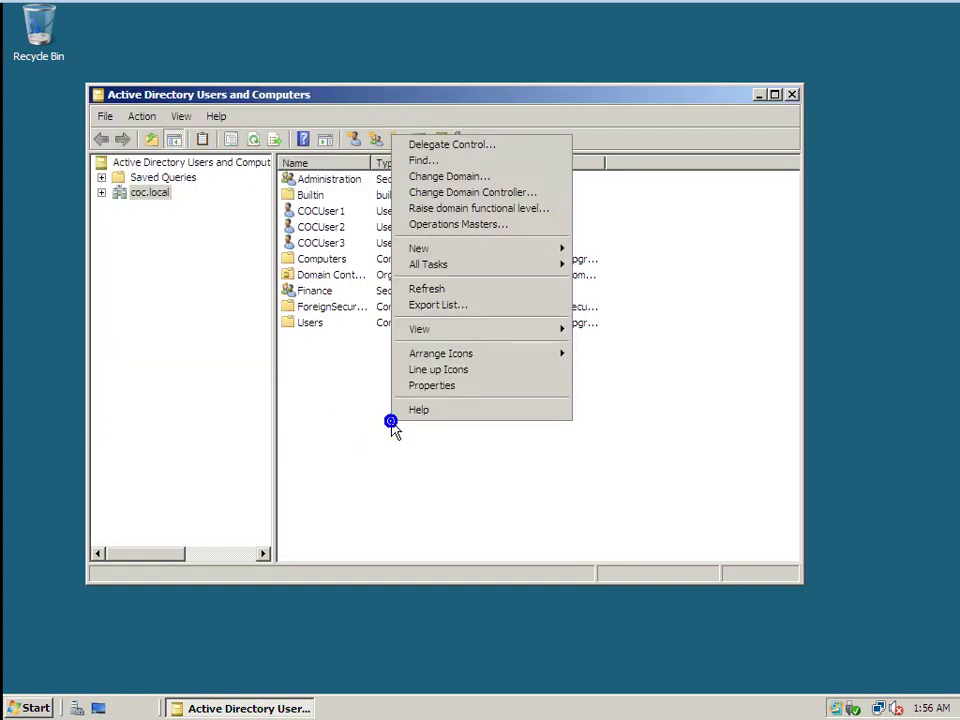
mouse_move(508, 259)
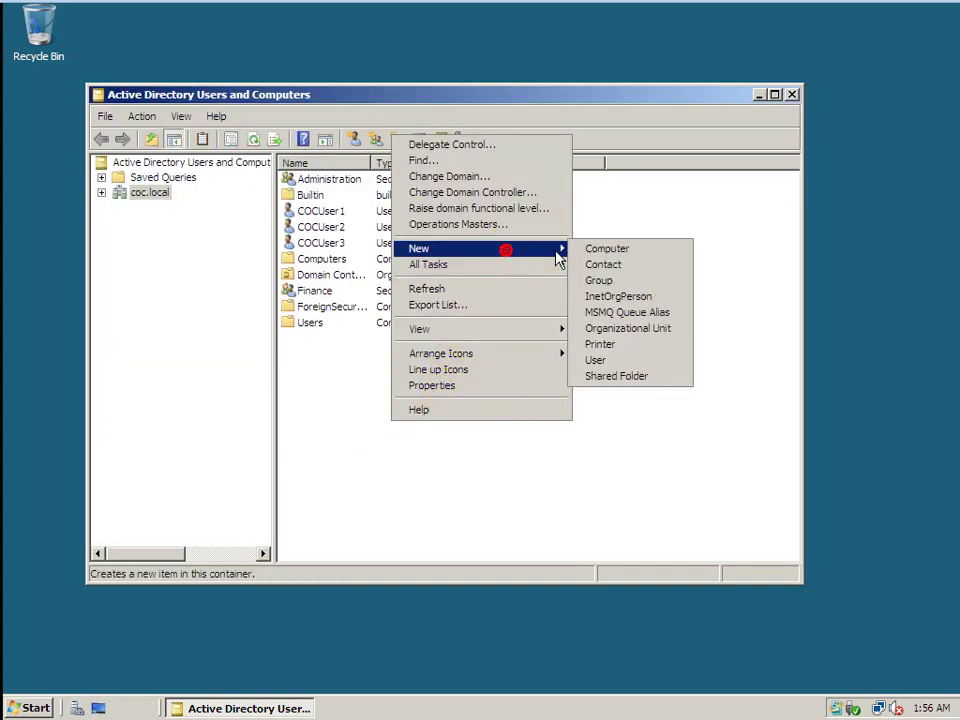
click(595, 360)
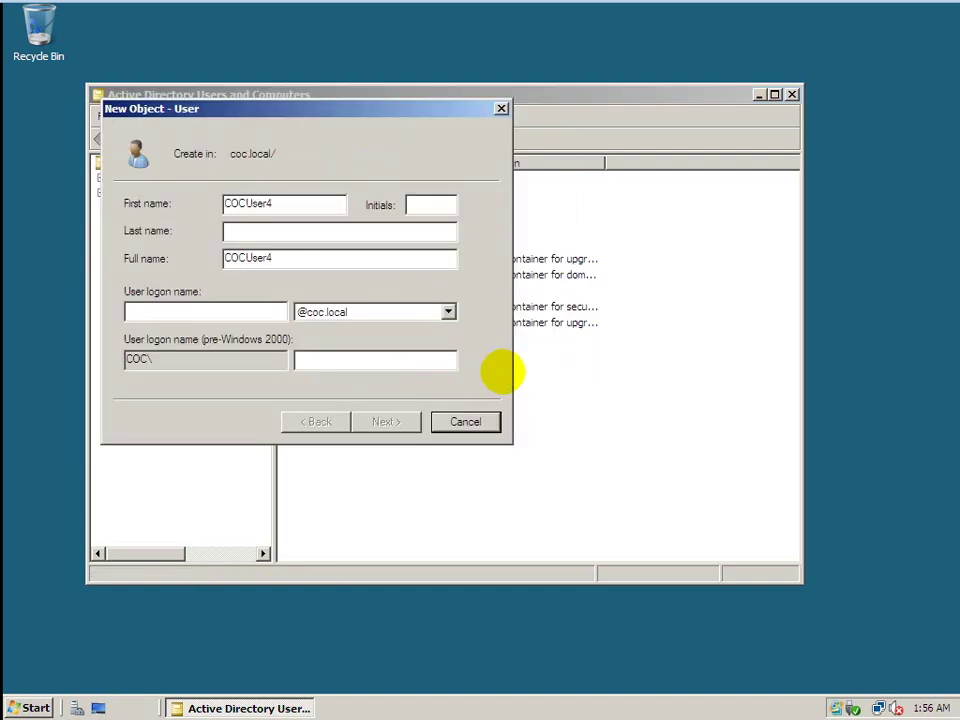
click(242, 314)
text(COCUser4)
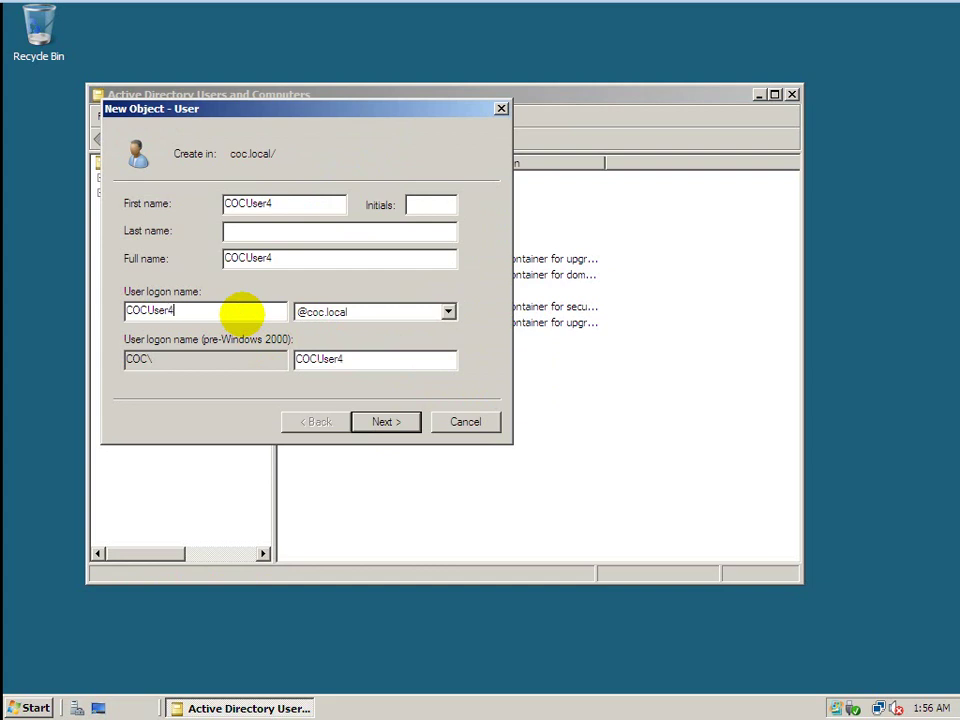
click(386, 424)
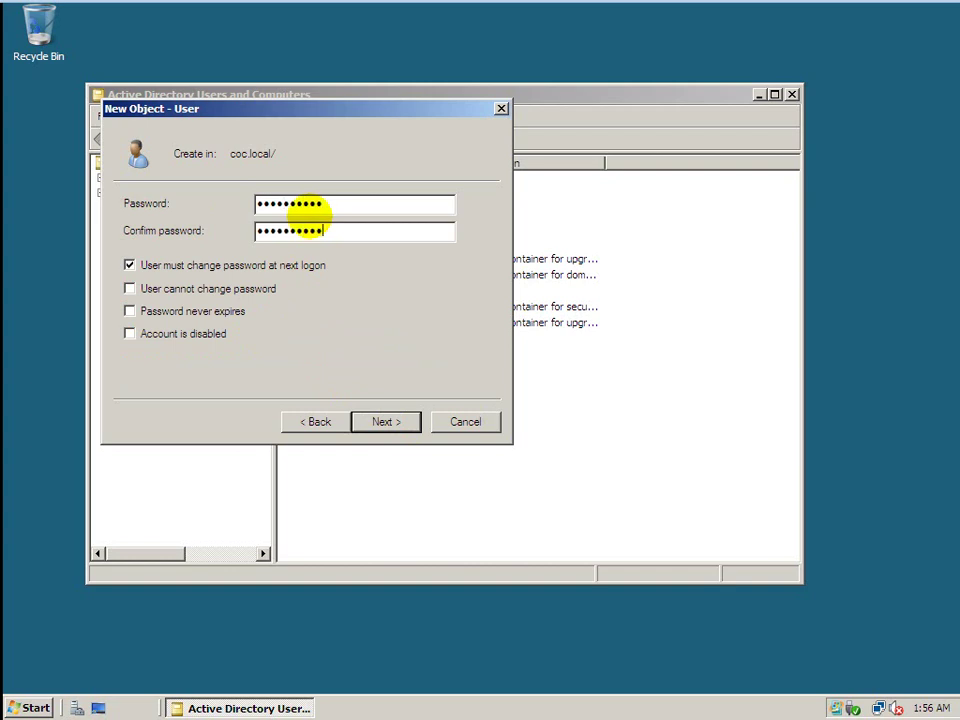
click(394, 422)
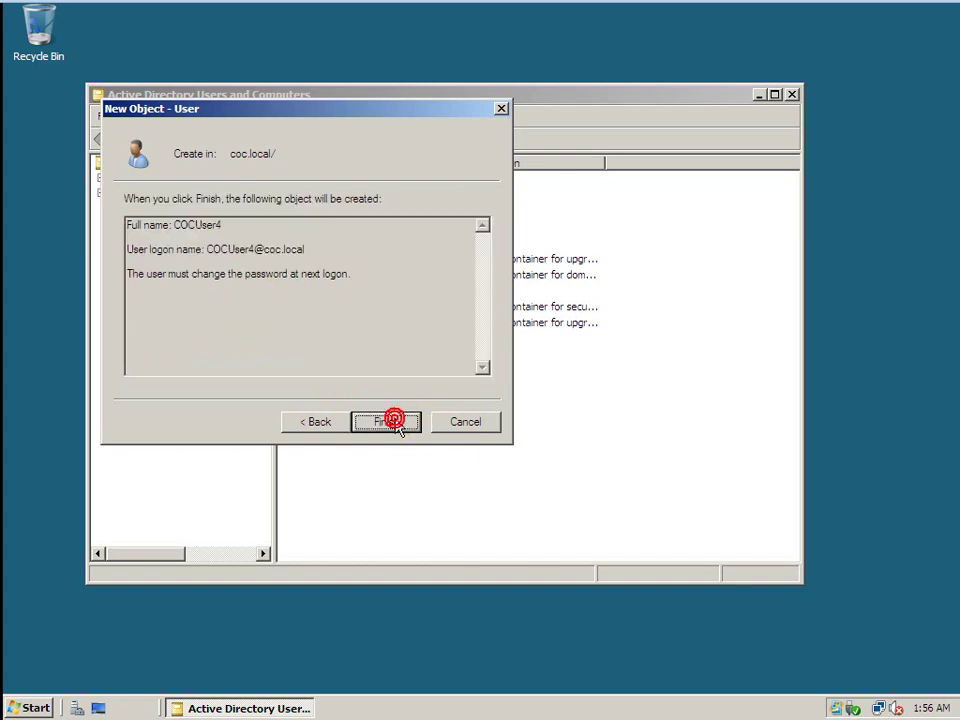
click(394, 422)
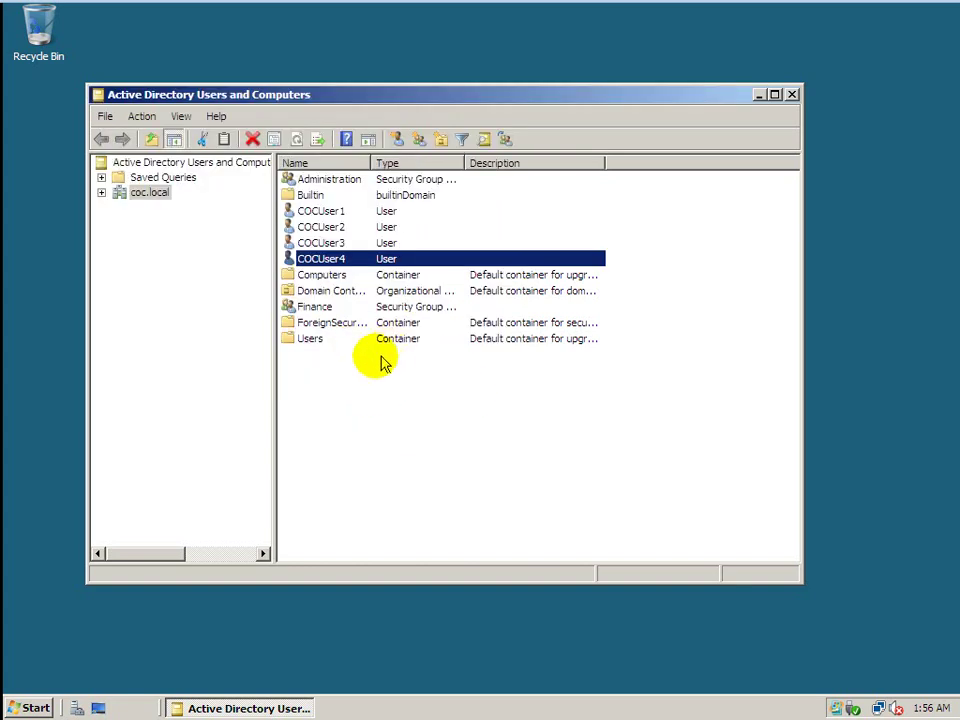
Add COCUser3 to the Administration group's members.
double_click(343, 182)
click(340, 164)
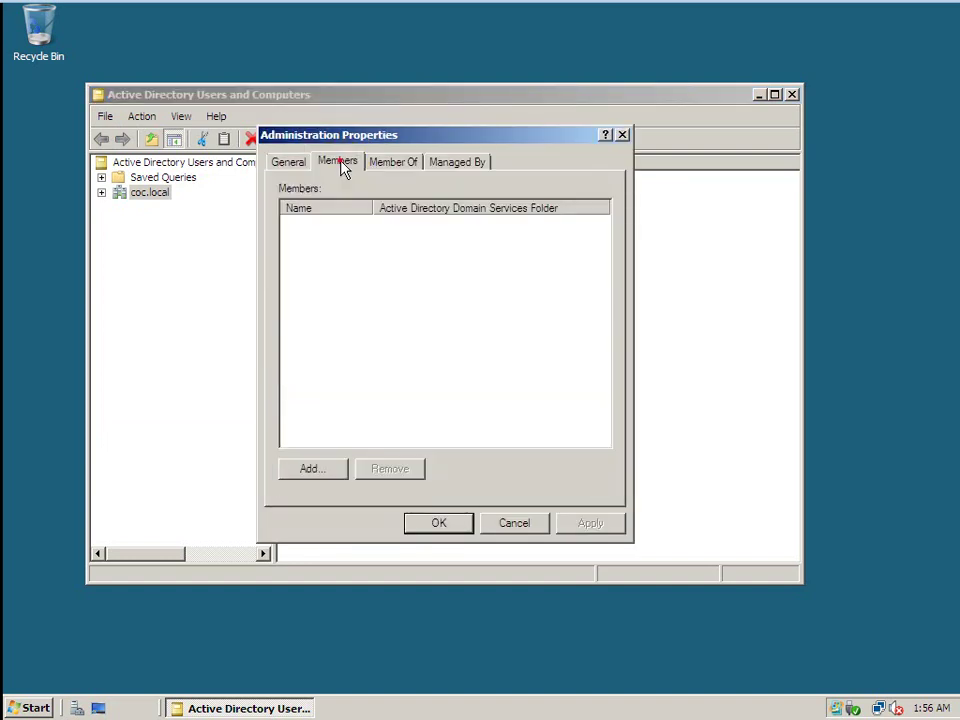
click(326, 467)
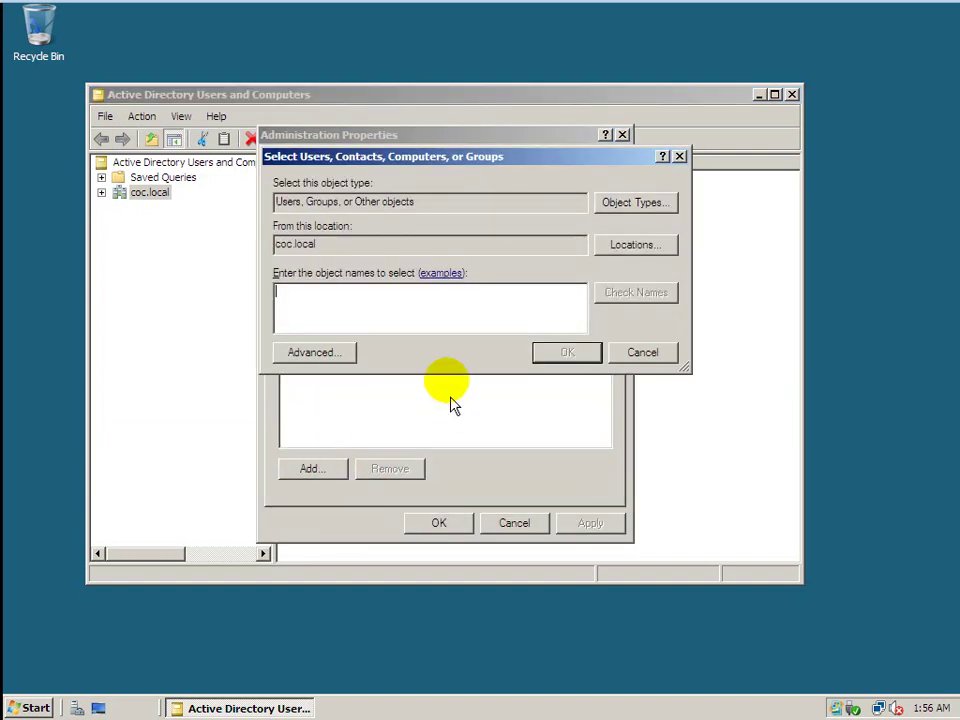
text(COCUser3)
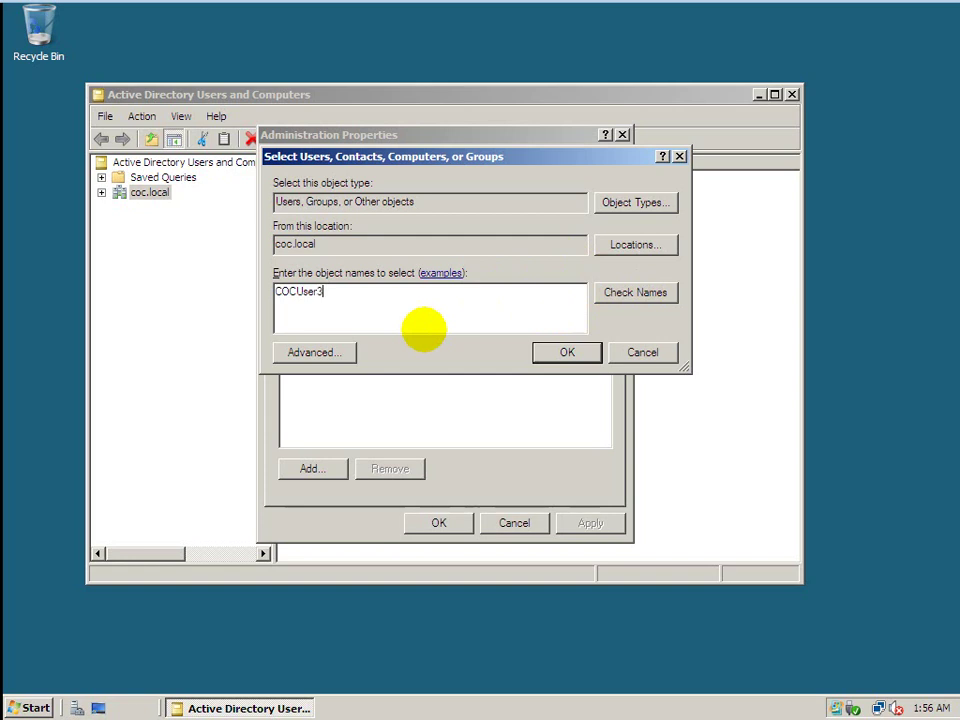
click(548, 352)
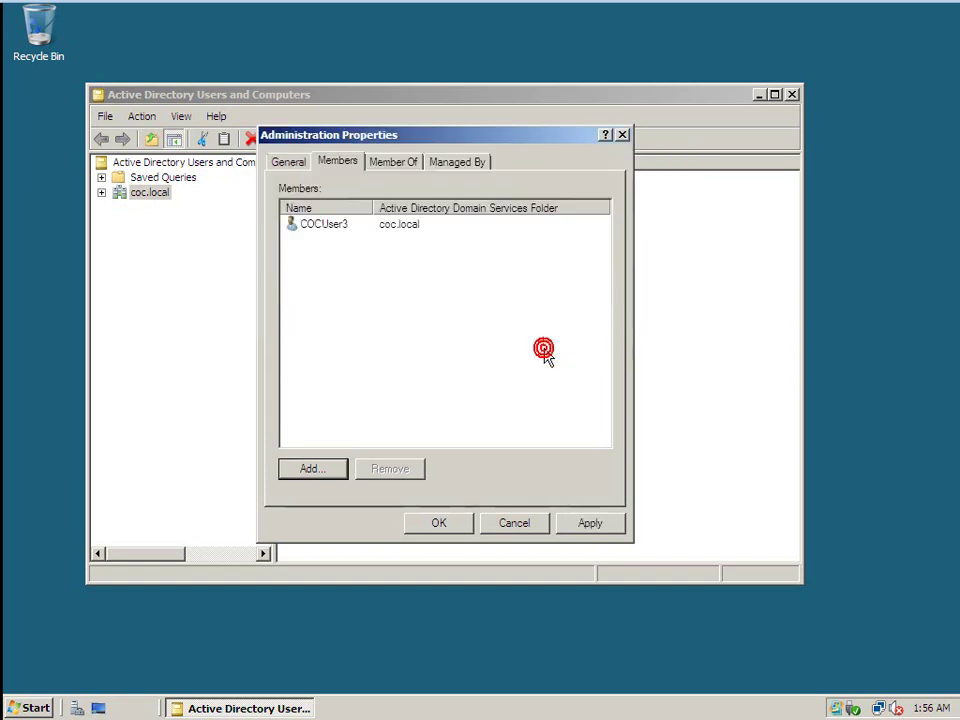
Add COCUser4 to Administration too, then apply and close the group properties.
click(312, 469)
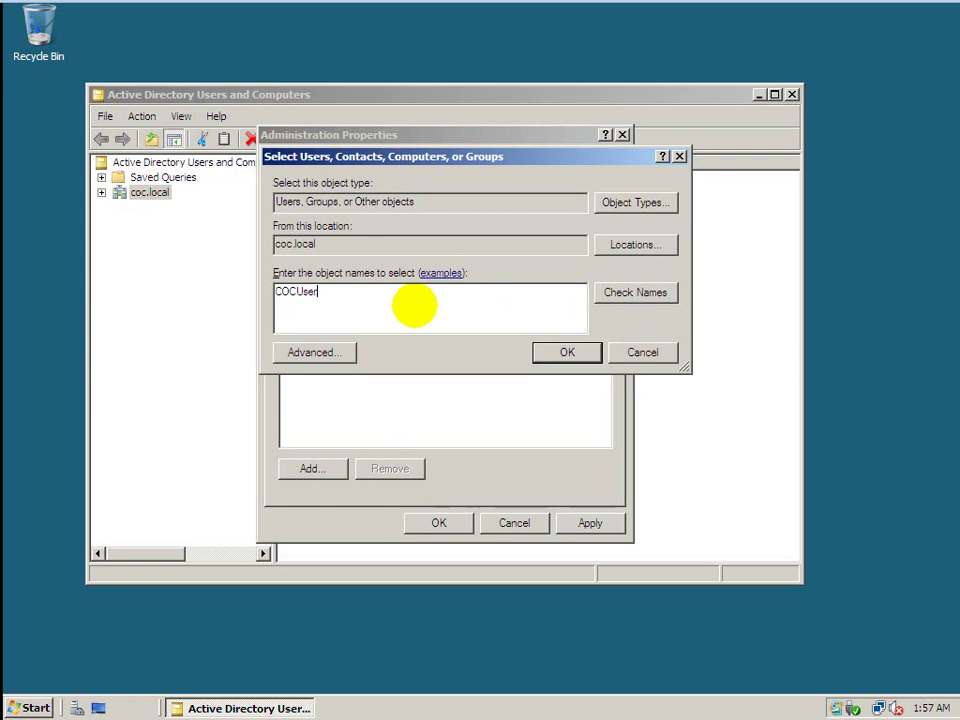
click(632, 300)
click(340, 336)
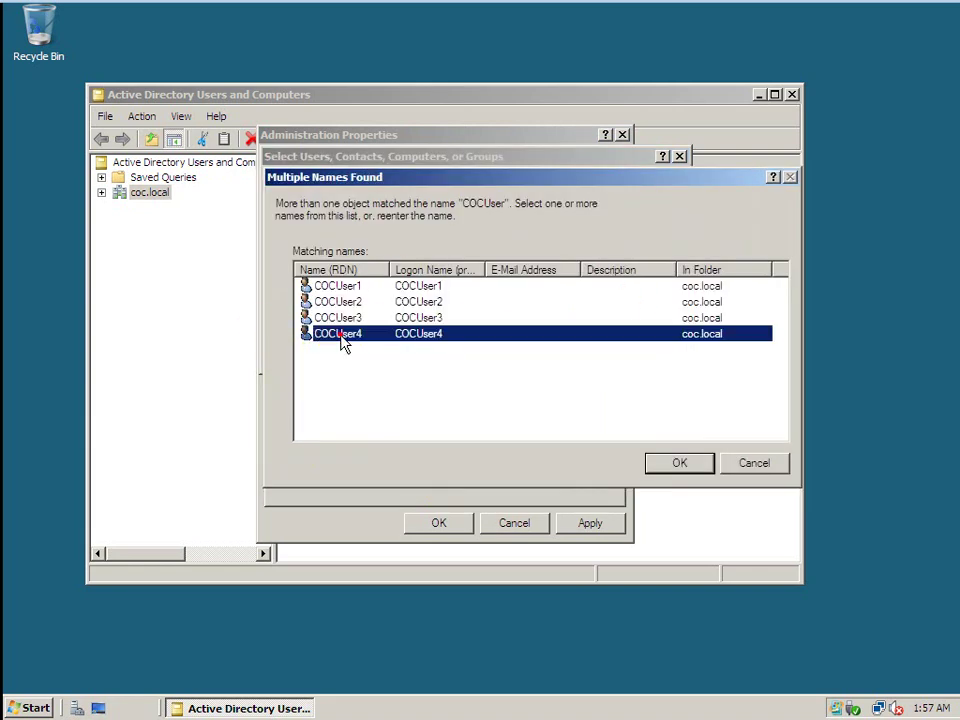
click(690, 477)
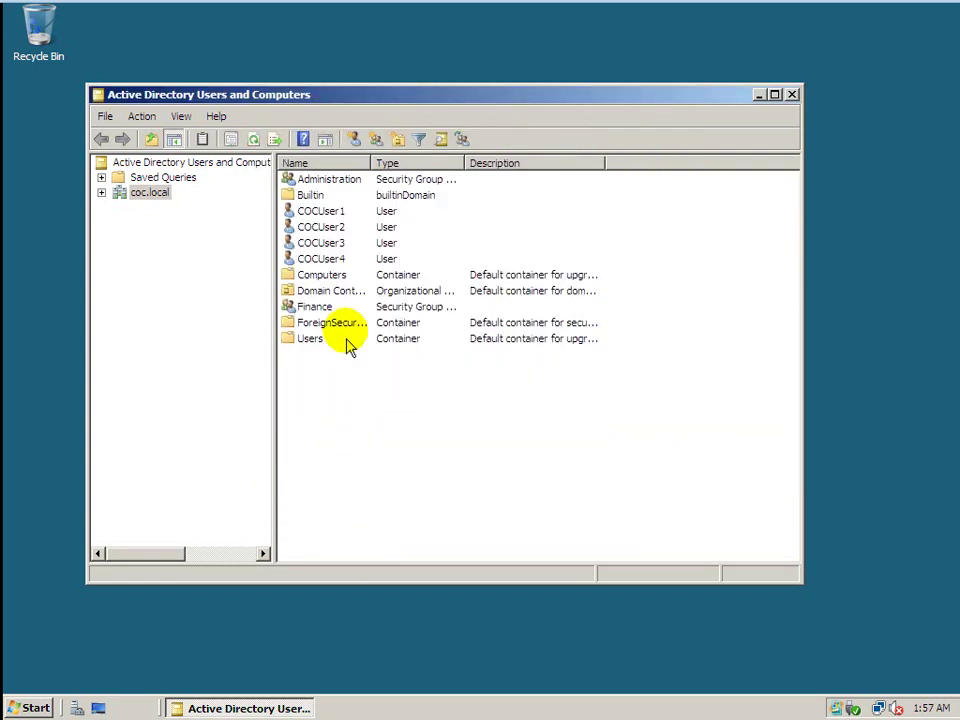
click(330, 181)
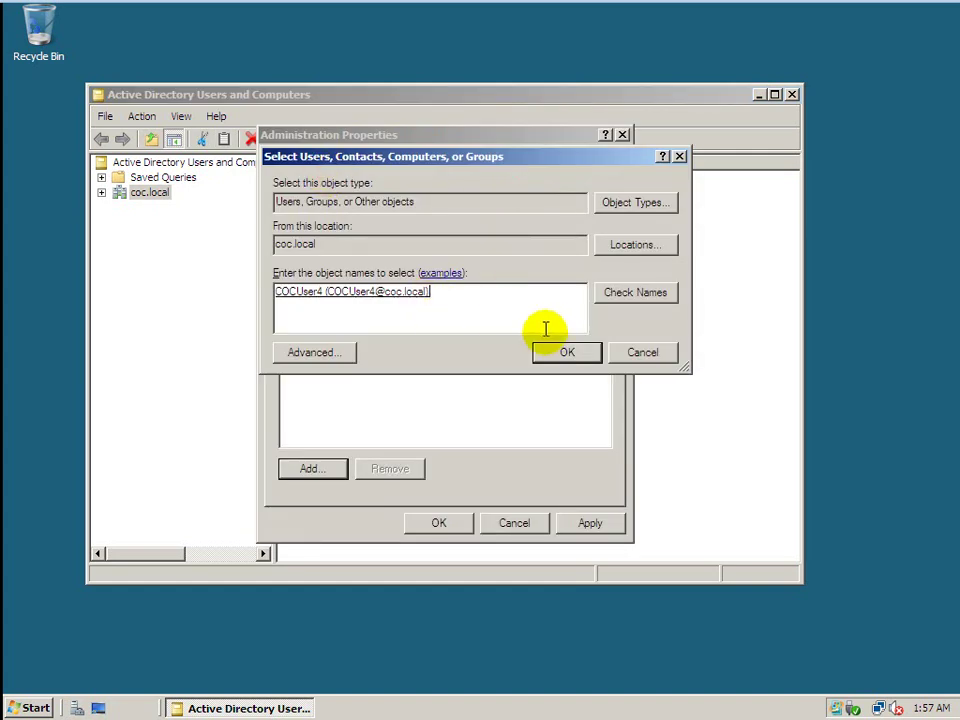
click(566, 351)
click(585, 522)
click(443, 525)
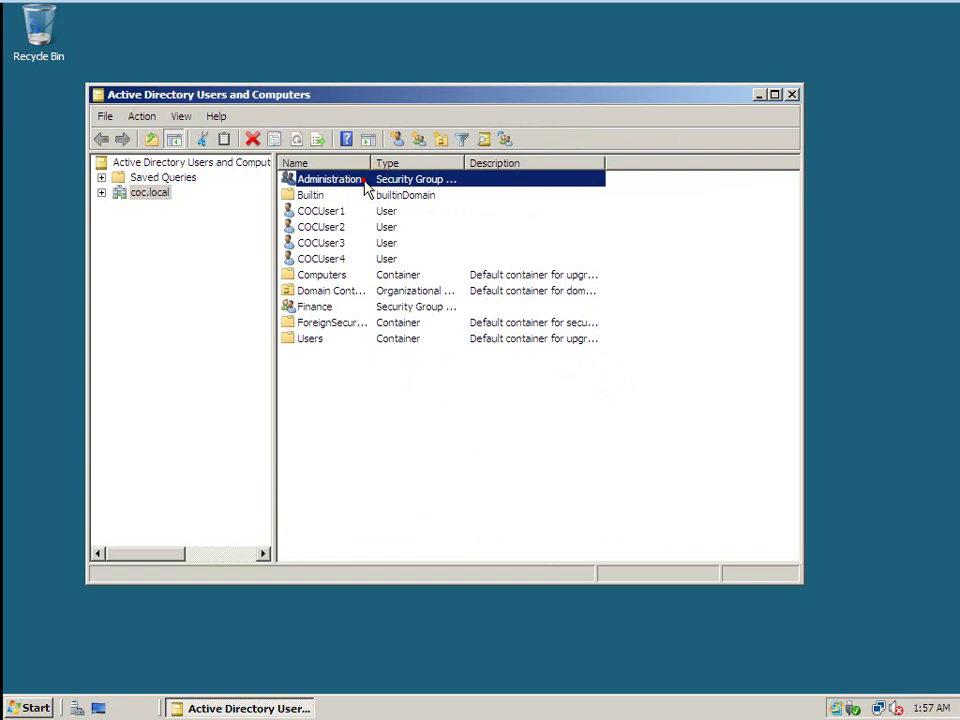
Reopen Administration's member list to confirm COCUser3 and COCUser4 are listed.
double_click(343, 180)
click(337, 163)
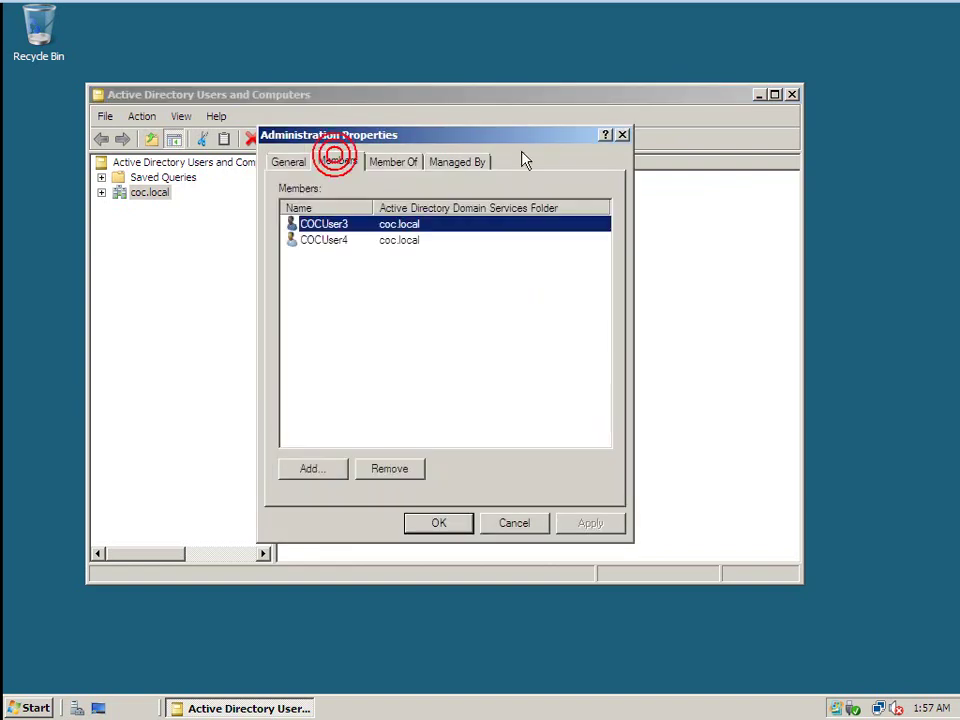
click(622, 134)
double_click(314, 307)
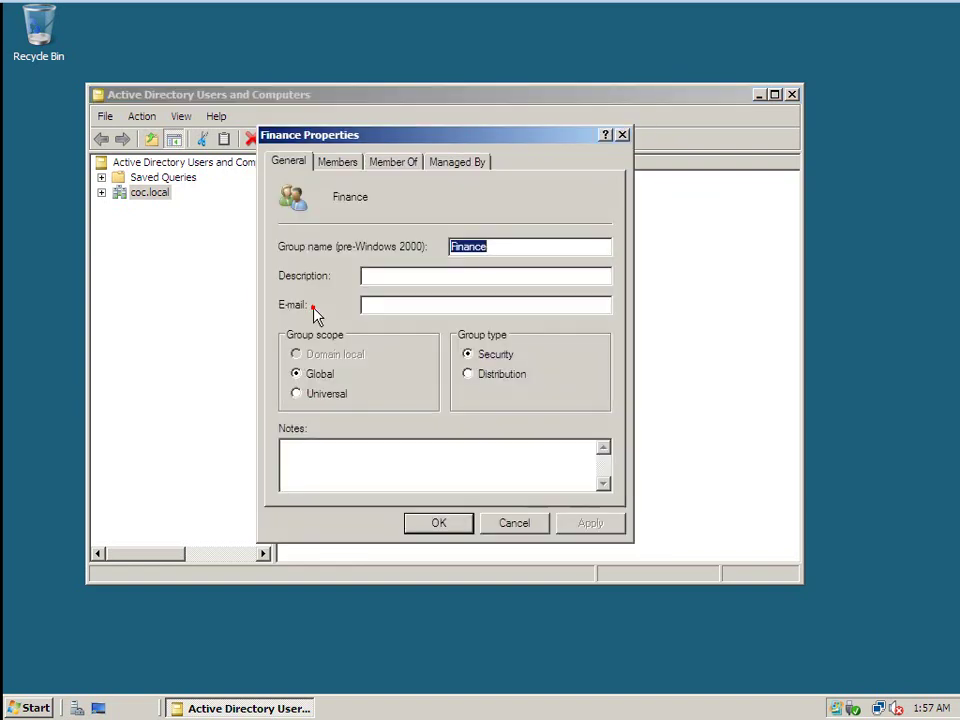
click(337, 163)
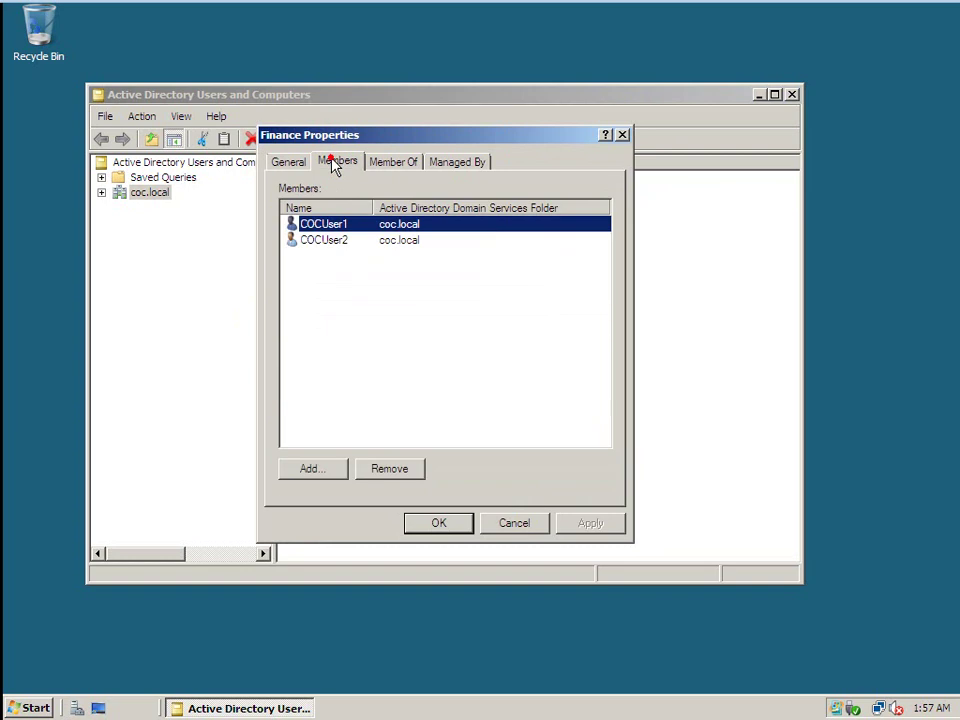
click(623, 135)
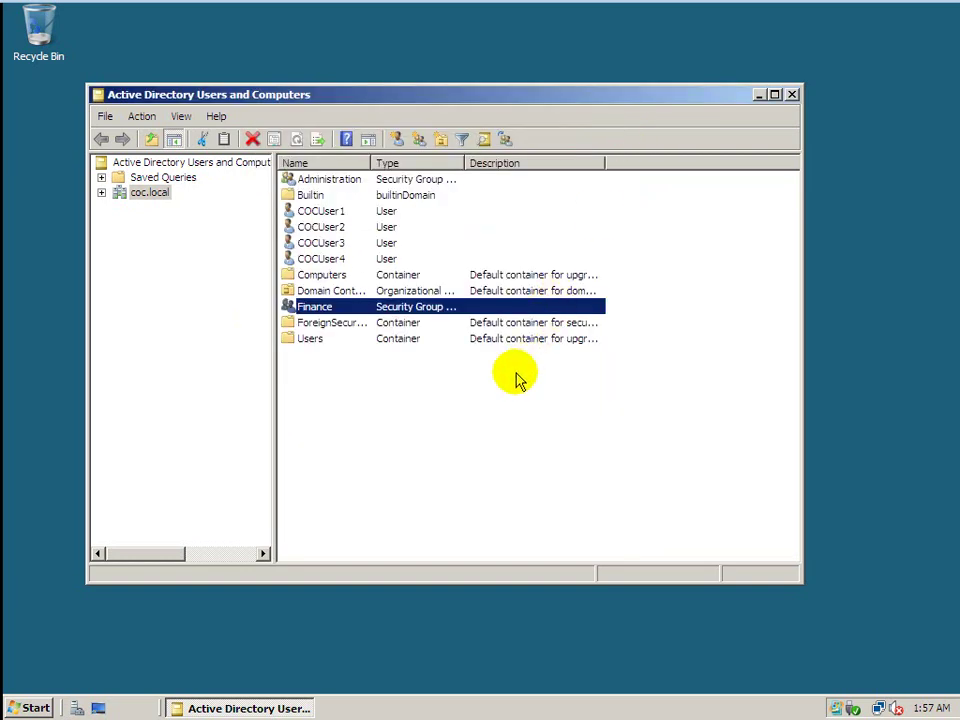
click(444, 421)
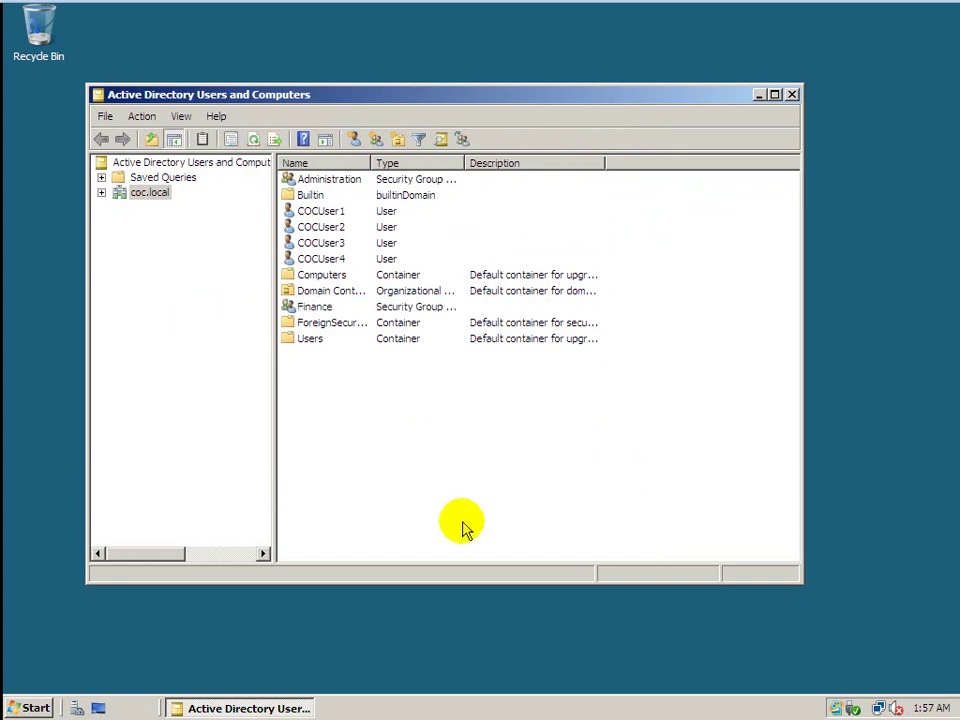
mouse_move(306, 11)
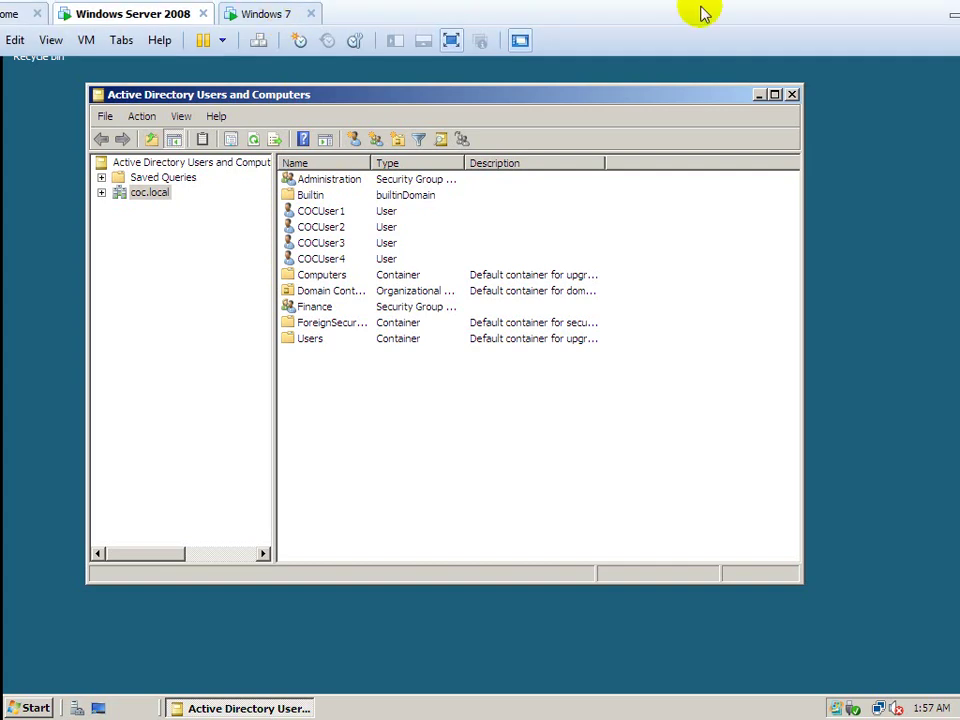
click(952, 14)
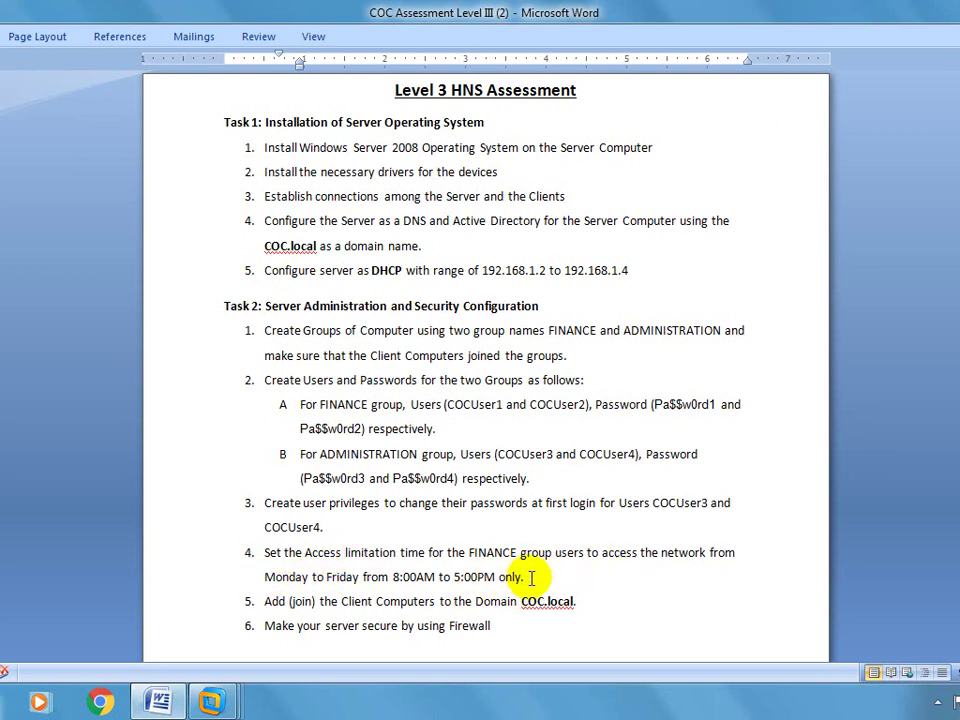
mouse_move(210, 701)
click(233, 607)
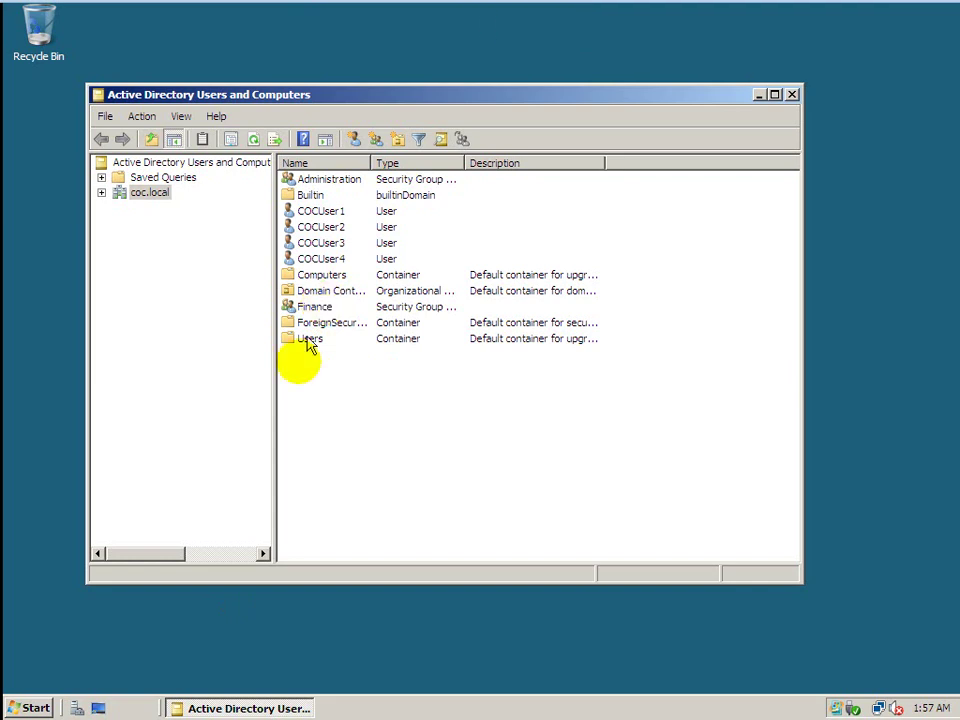
mouse_move(808, 6)
click(950, 12)
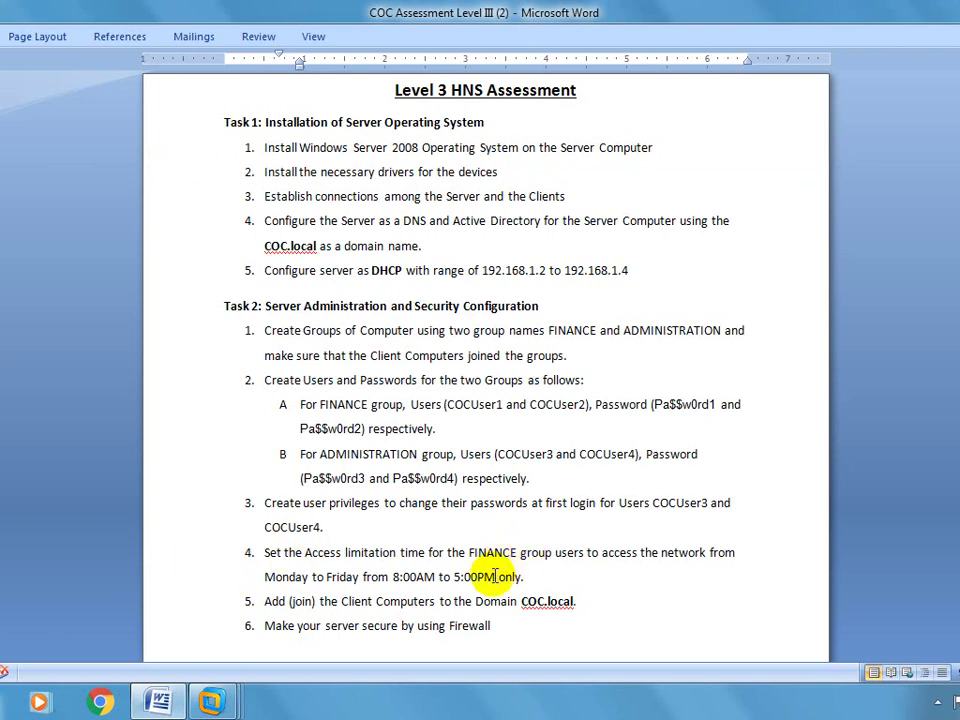
mouse_move(211, 700)
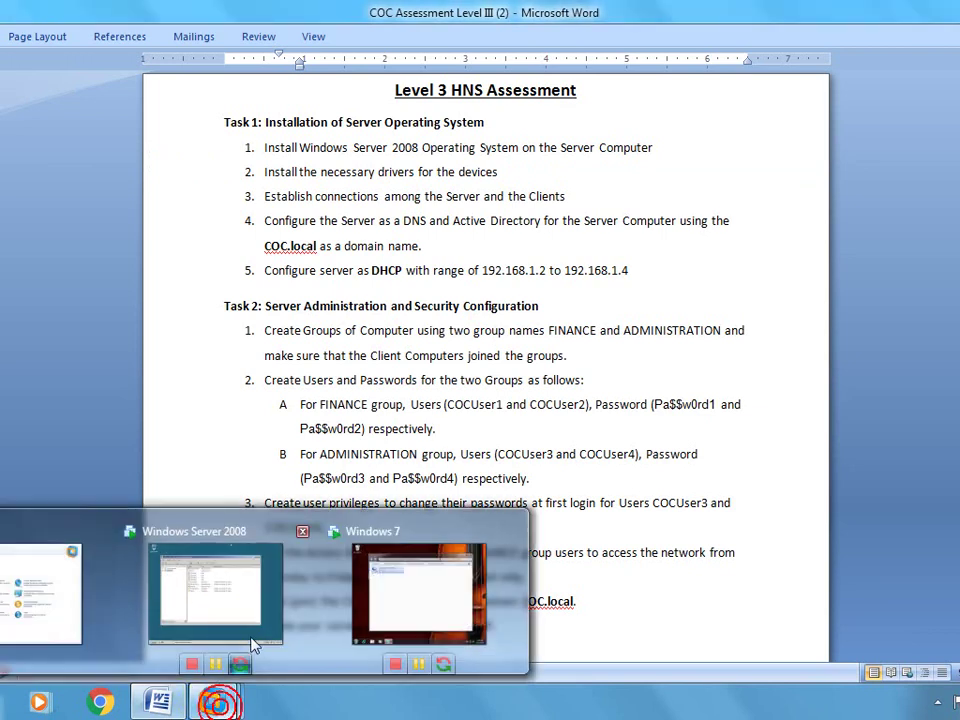
click(226, 628)
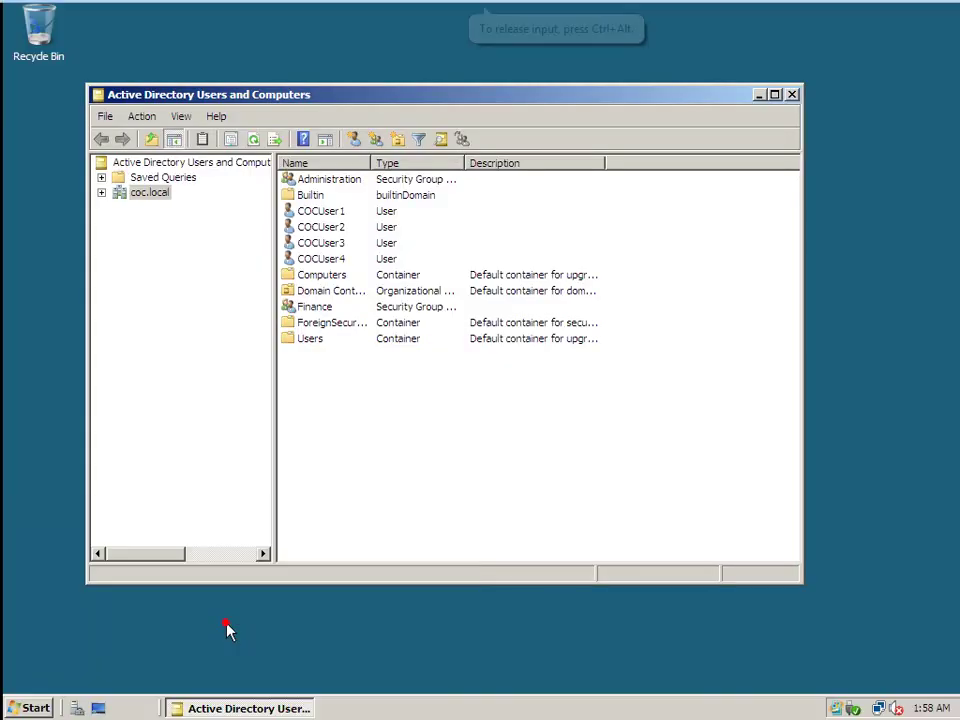
Open COCUser1's Logon Hours via the Finance group's member list and its Account settings.
double_click(313, 311)
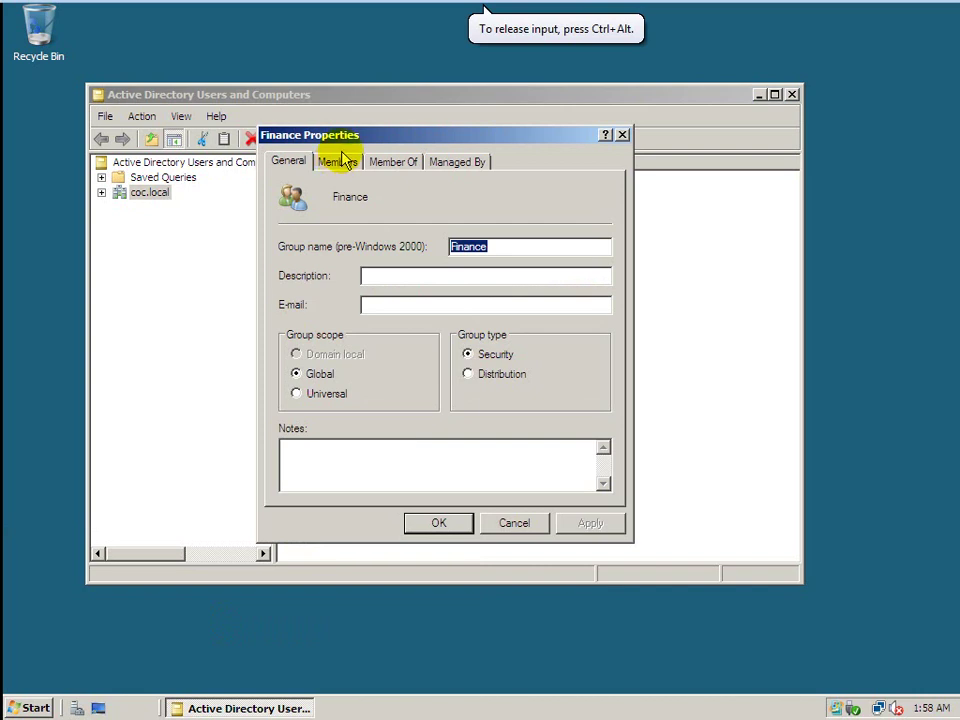
click(339, 162)
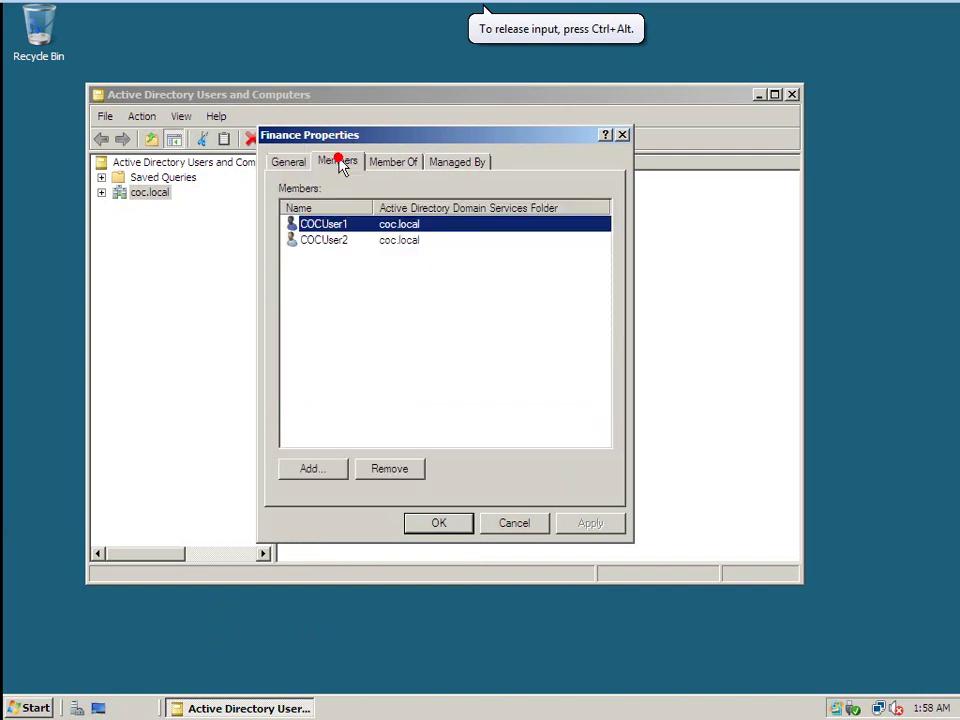
double_click(322, 226)
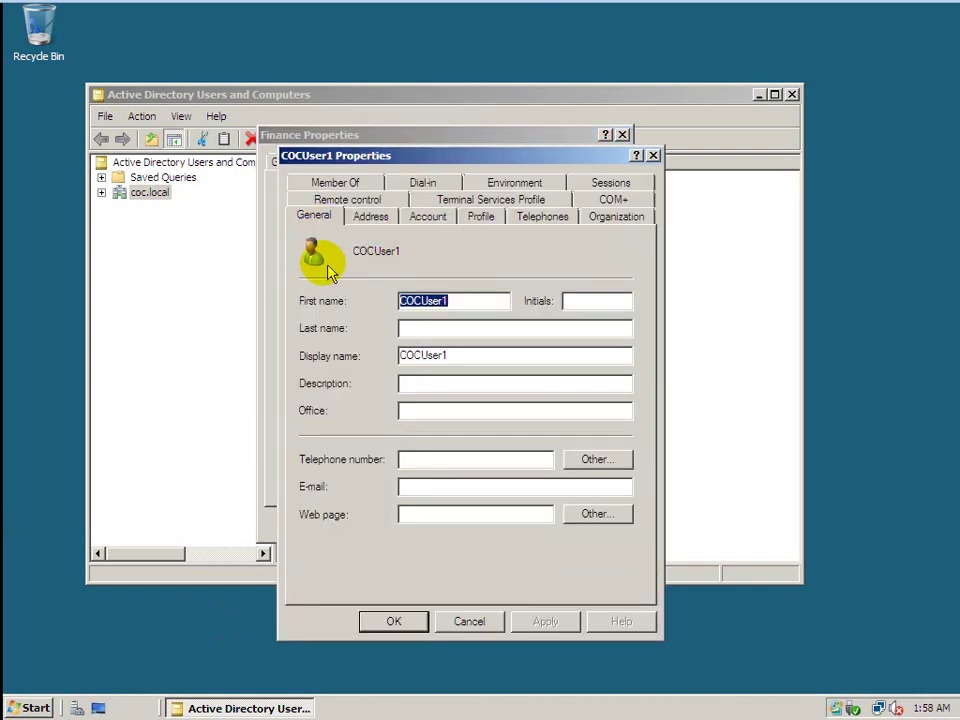
click(427, 218)
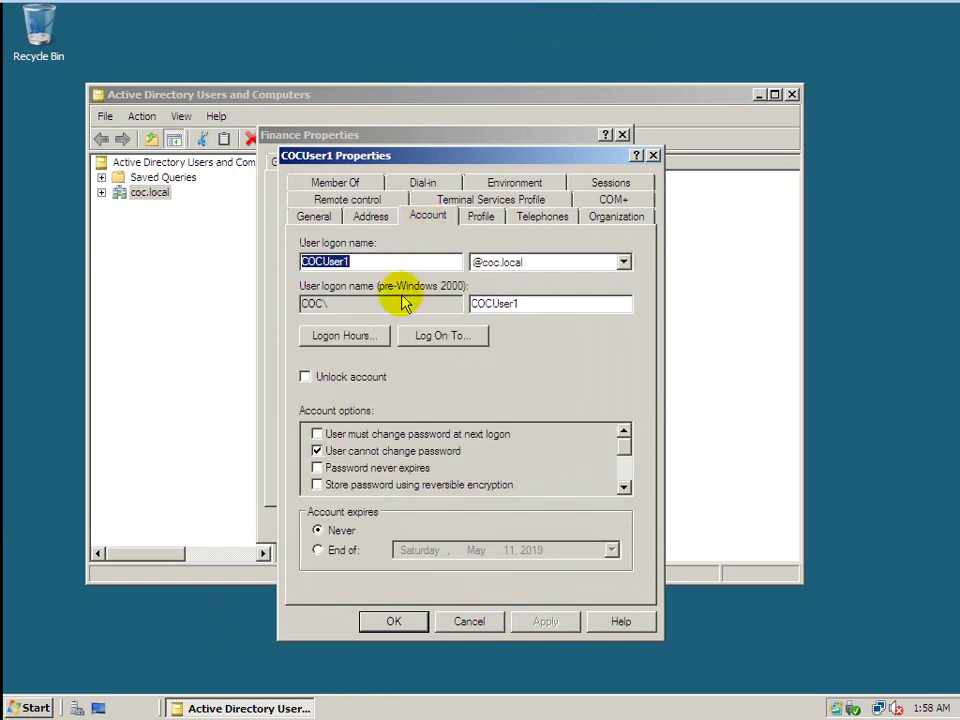
click(343, 336)
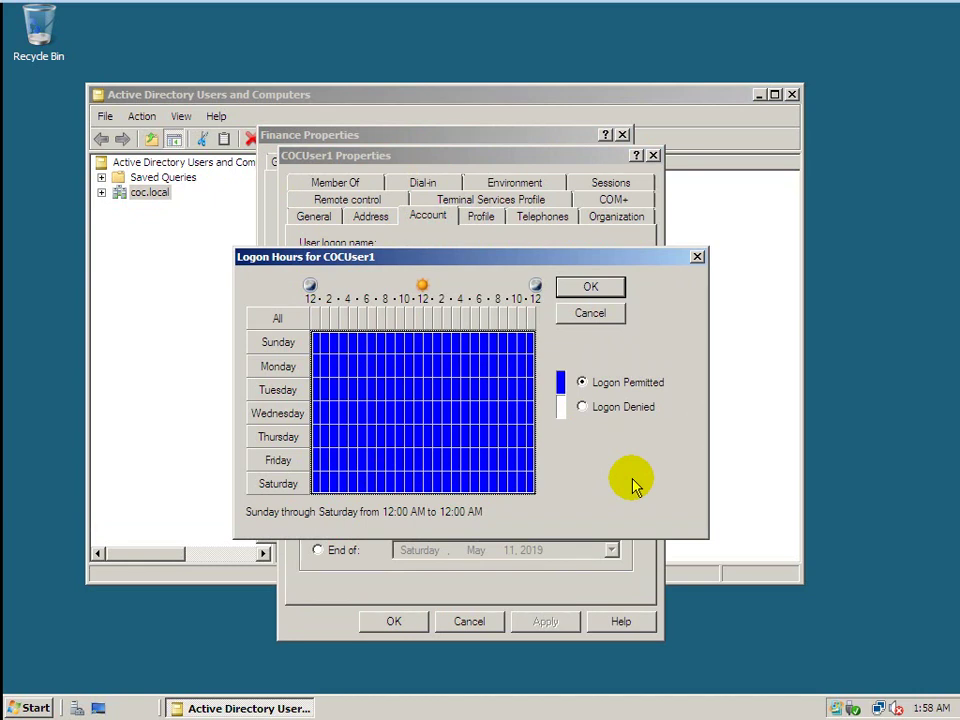
Deny logon for every hour of the week in COCUser1's schedule.
click(583, 407)
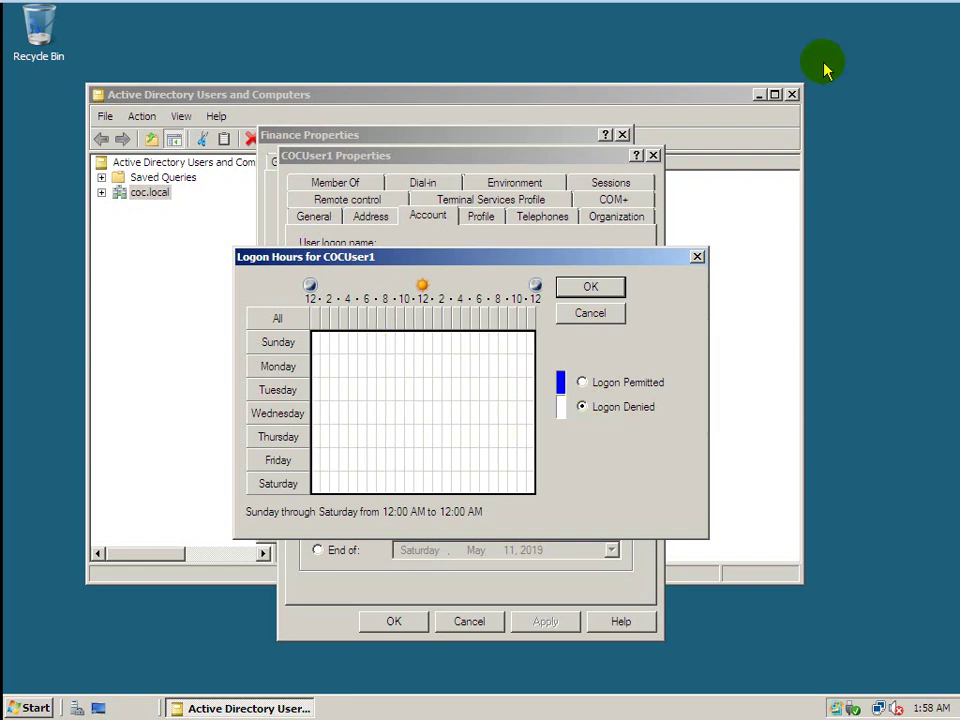
mouse_move(866, 14)
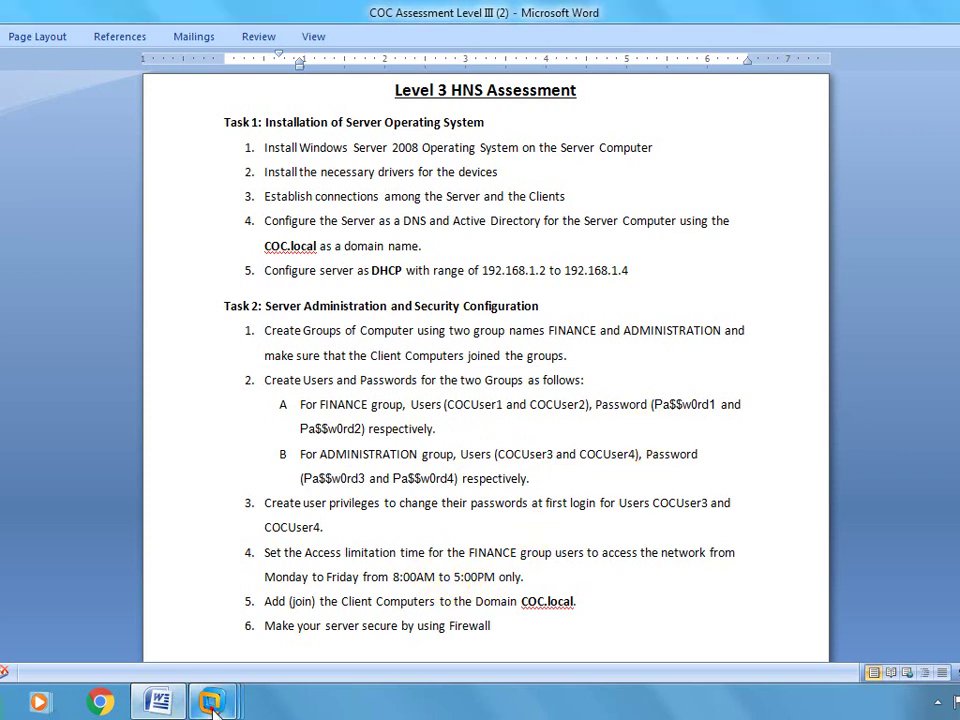
mouse_move(212, 702)
click(255, 590)
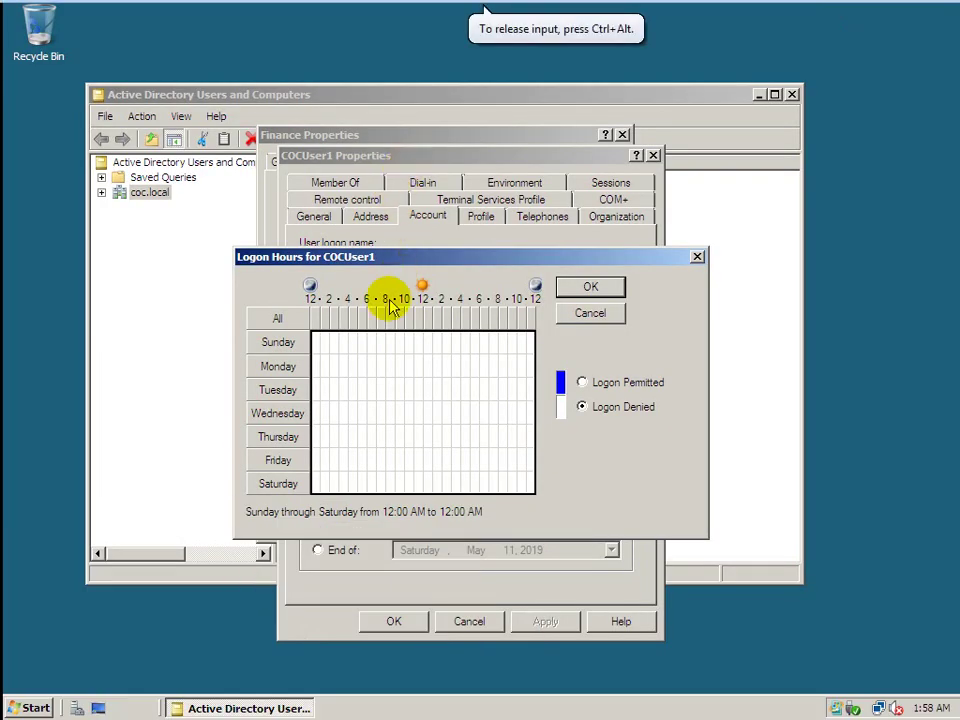
Permit logon for Monday to Friday, 8 AM to 5 PM, and close the schedule.
click(389, 342)
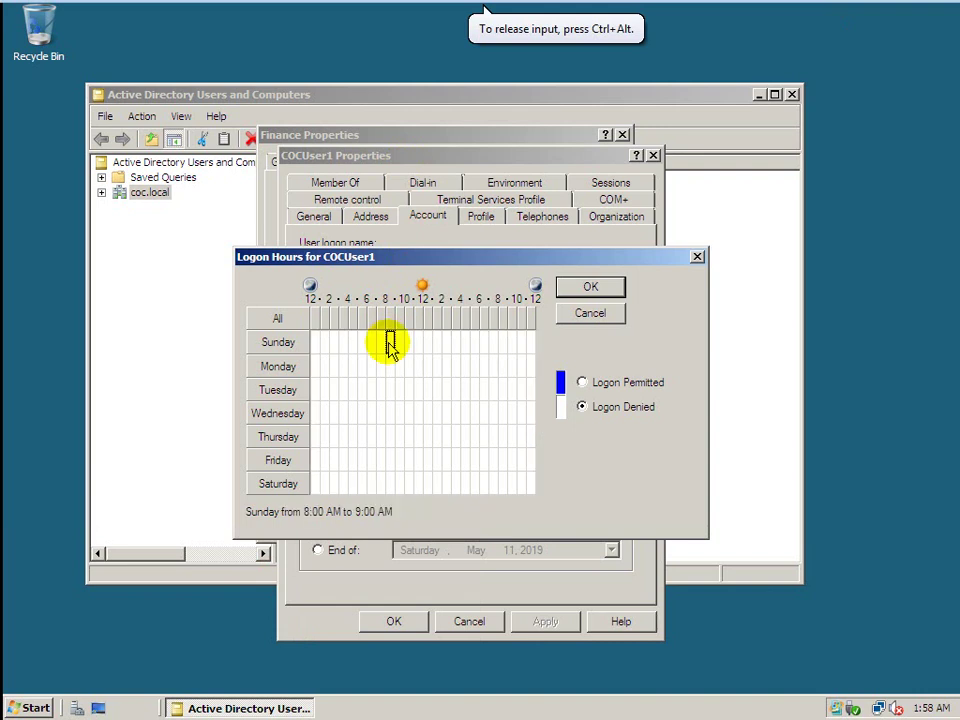
drag(391, 343, 463, 408)
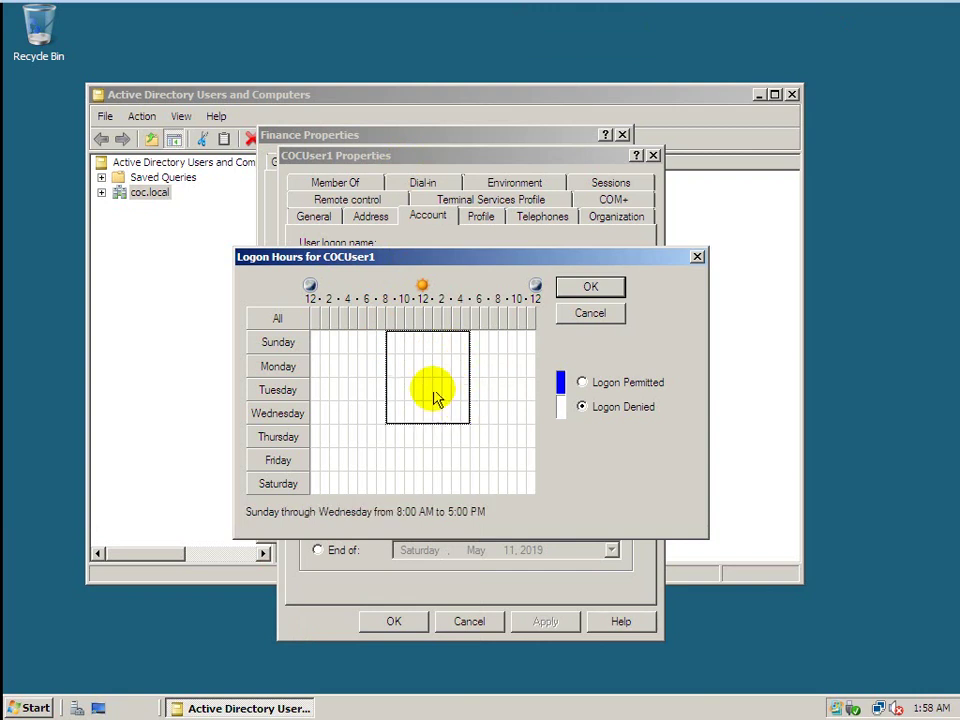
click(389, 366)
drag(448, 397, 463, 463)
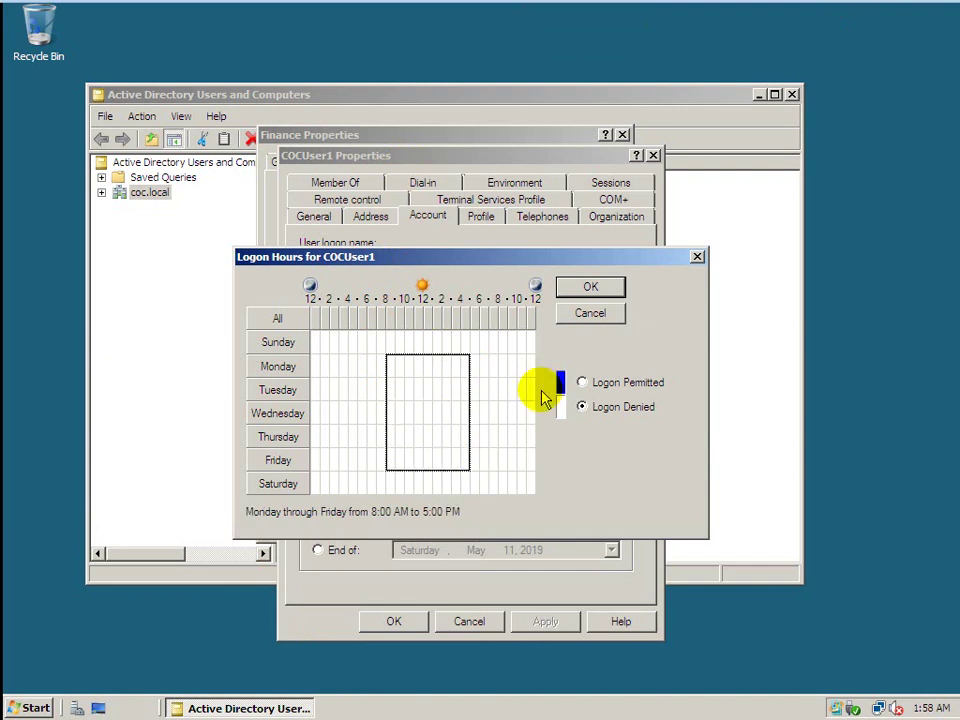
click(582, 383)
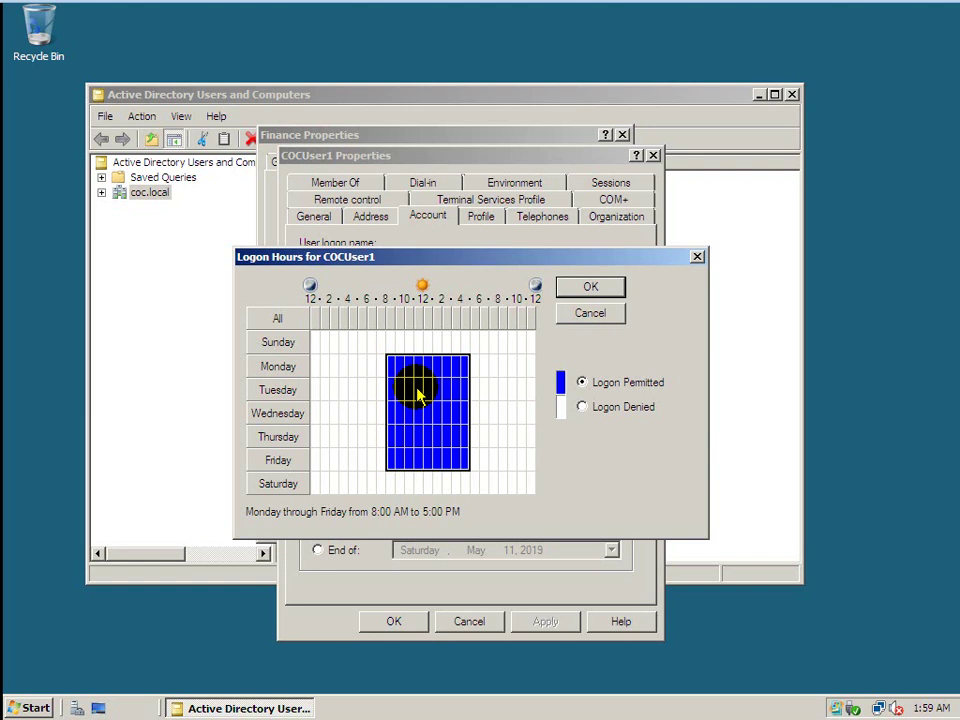
click(522, 390)
click(592, 315)
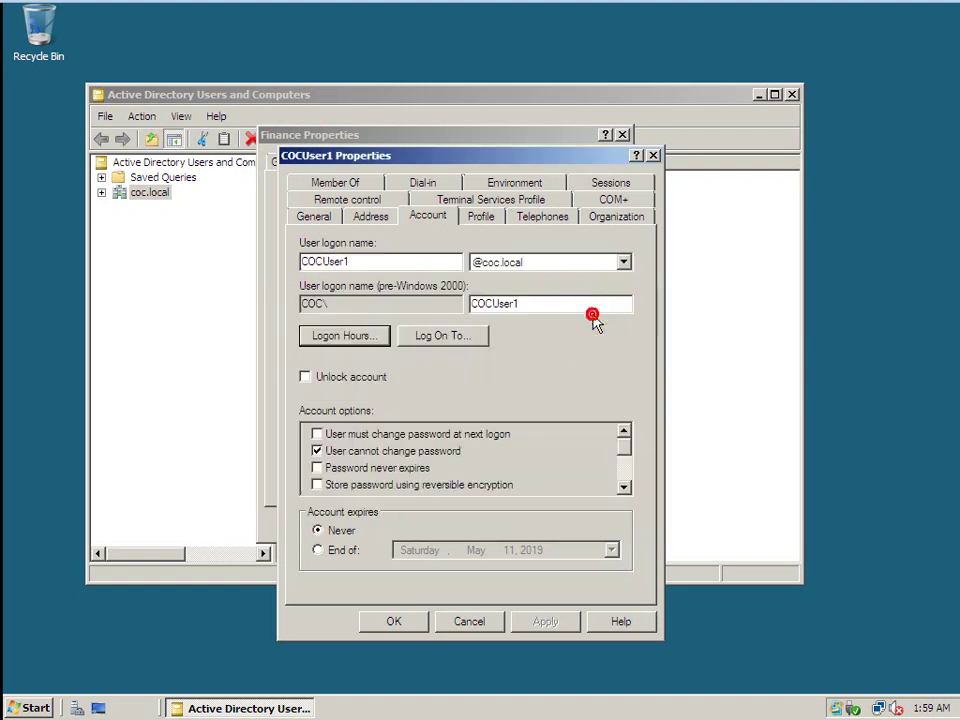
Close COCUser1 and Finance properties and Active Directory Users and Computers, then go to the Windows 7 VM.
click(653, 155)
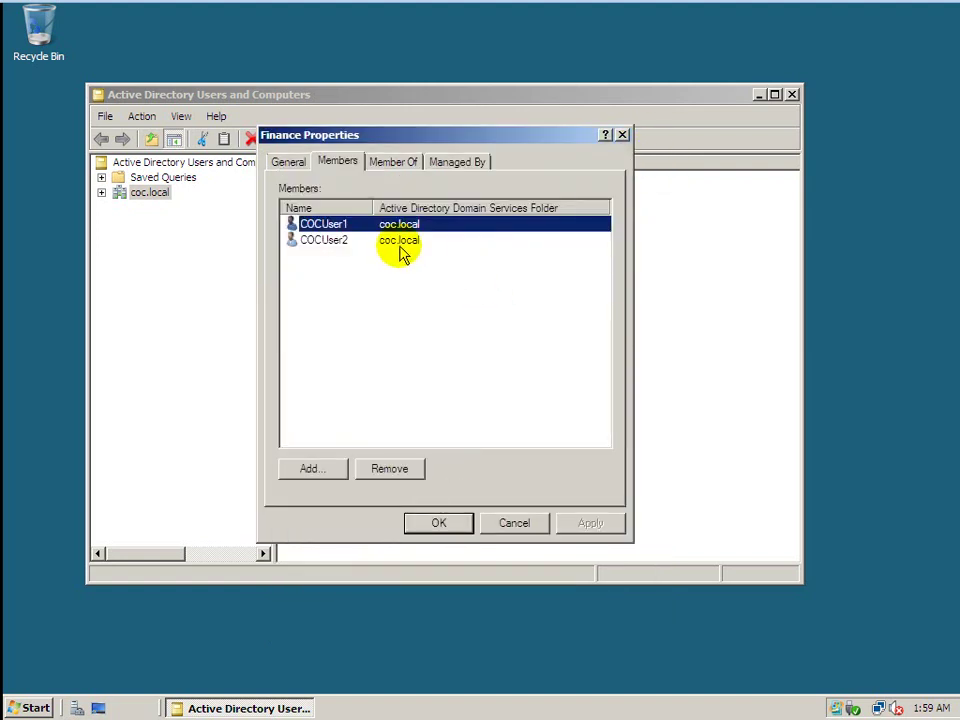
click(621, 134)
click(711, 310)
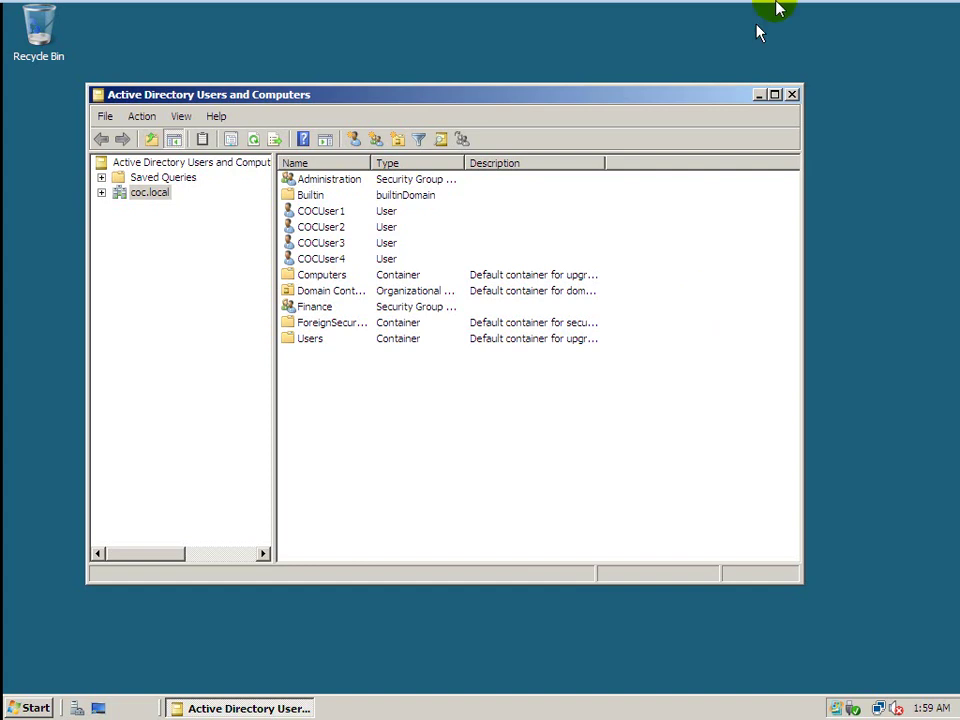
click(791, 95)
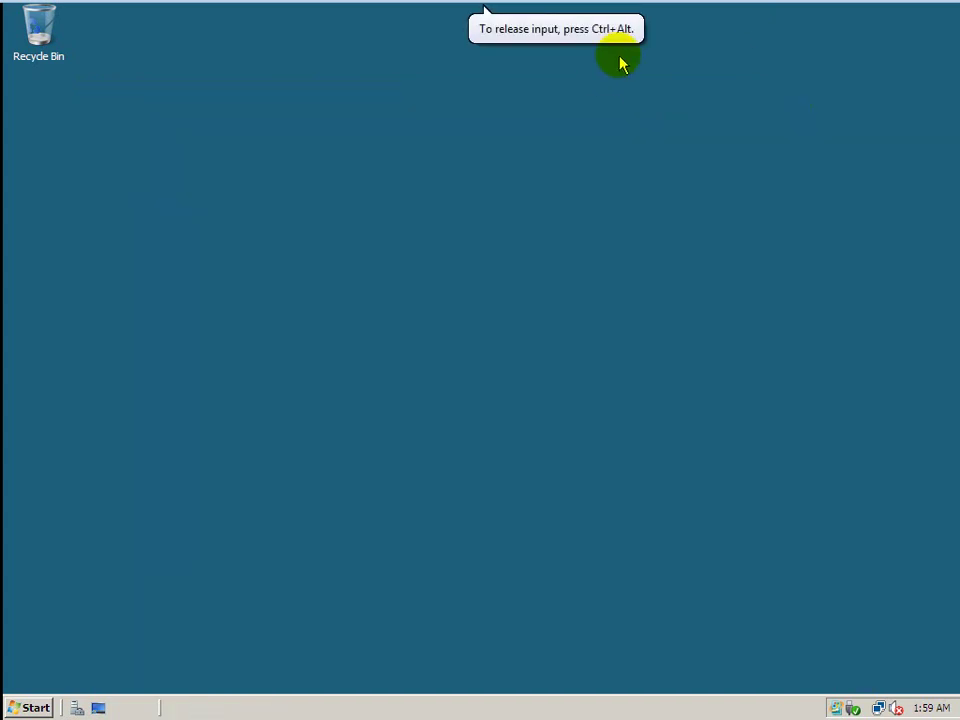
mouse_move(561, 9)
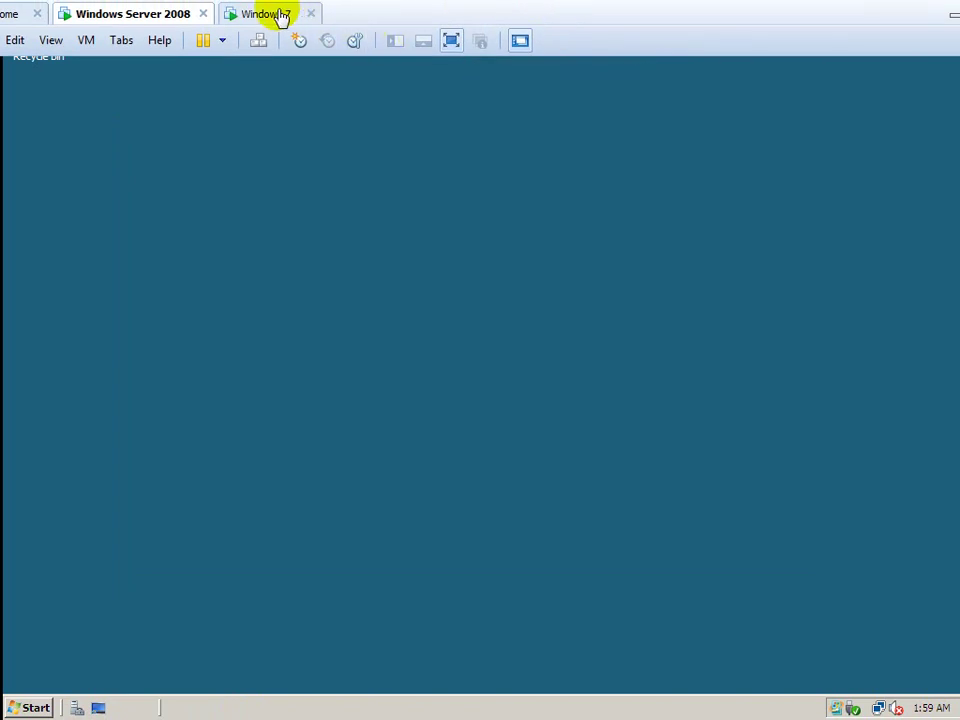
click(281, 16)
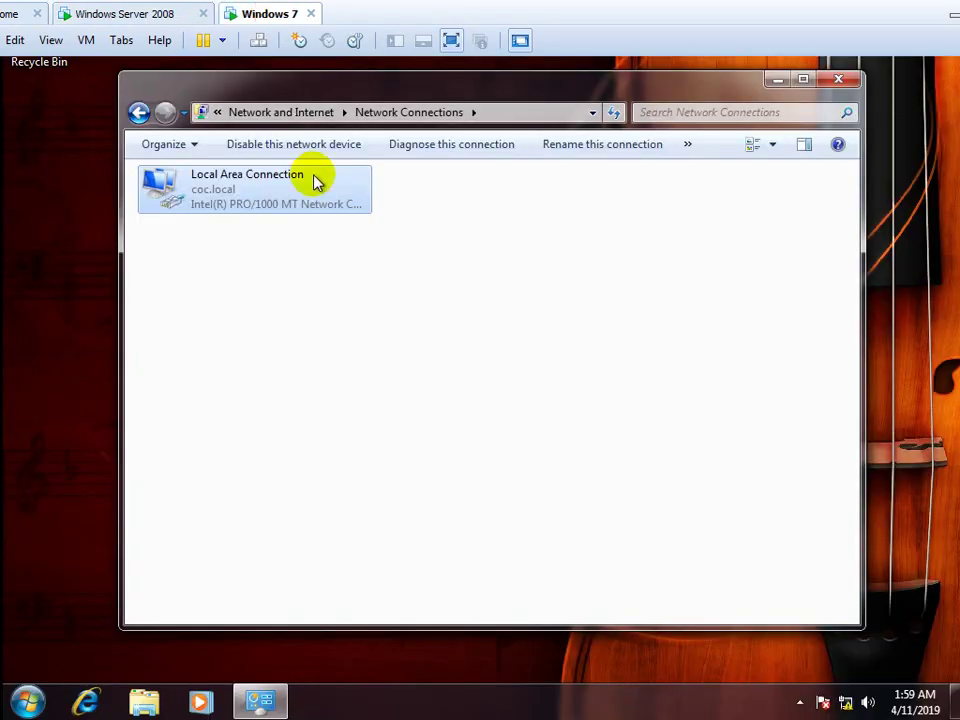
Close Network Connections and bring up System Properties for Computer1 in workgroup ICT.
click(838, 79)
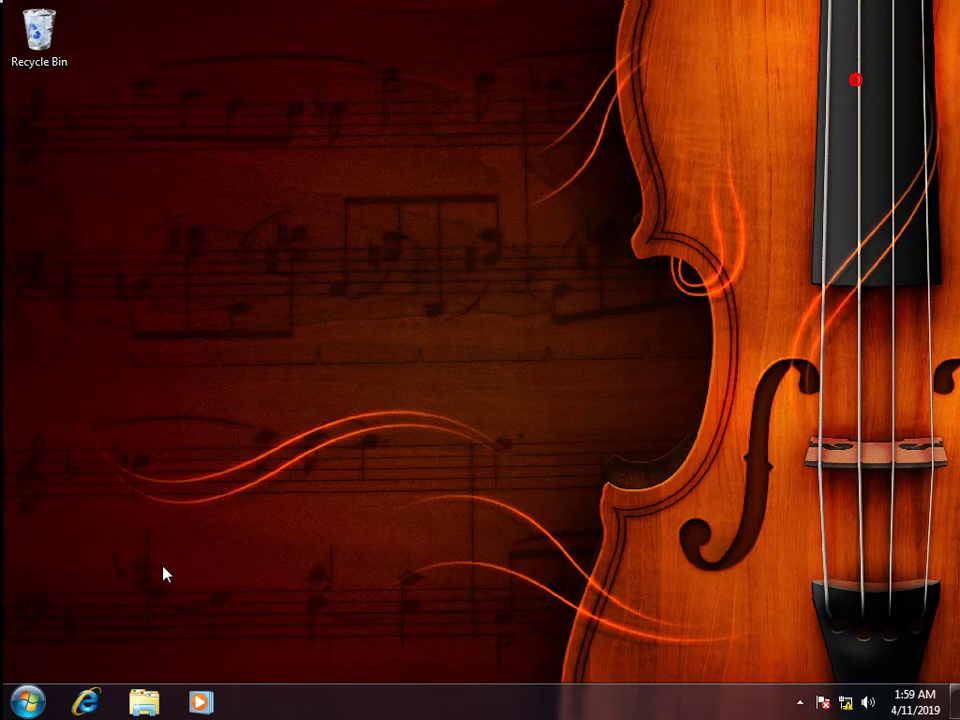
click(28, 702)
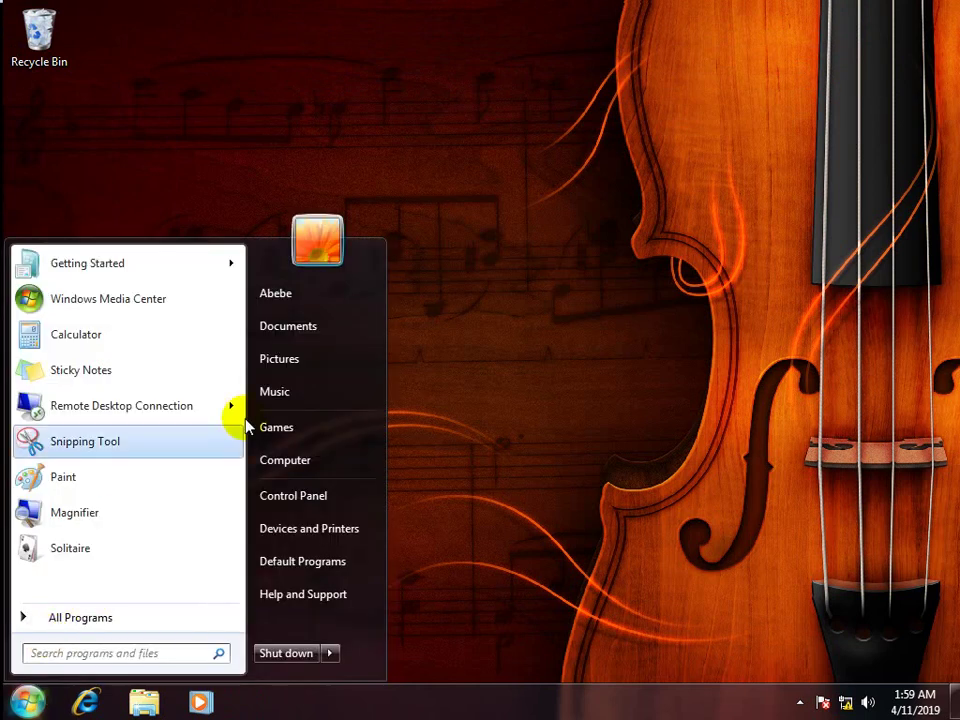
right_click(286, 462)
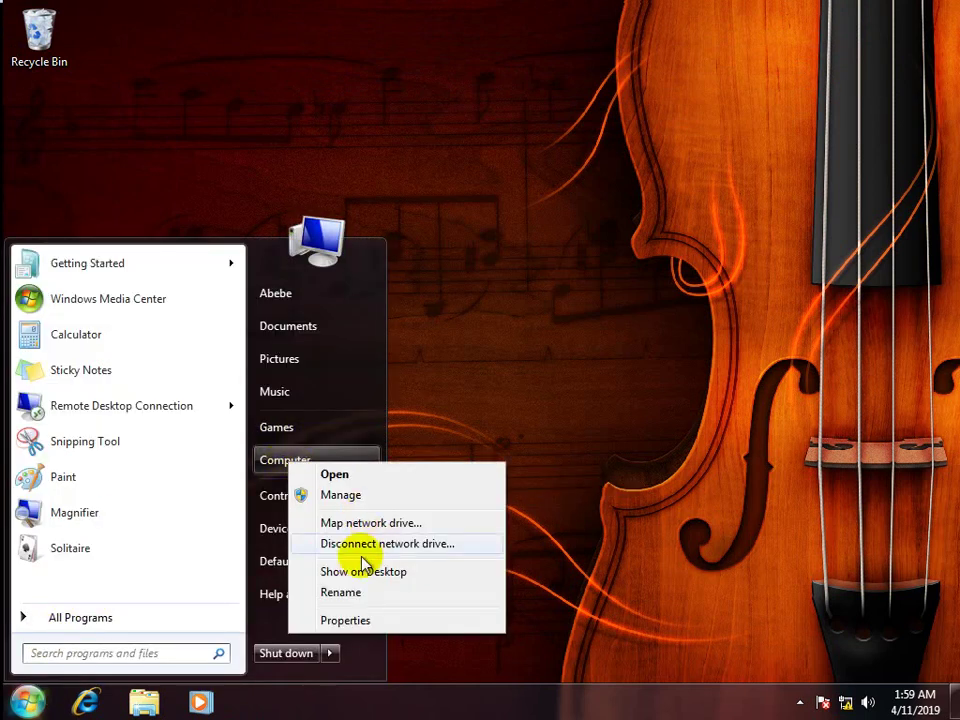
click(350, 620)
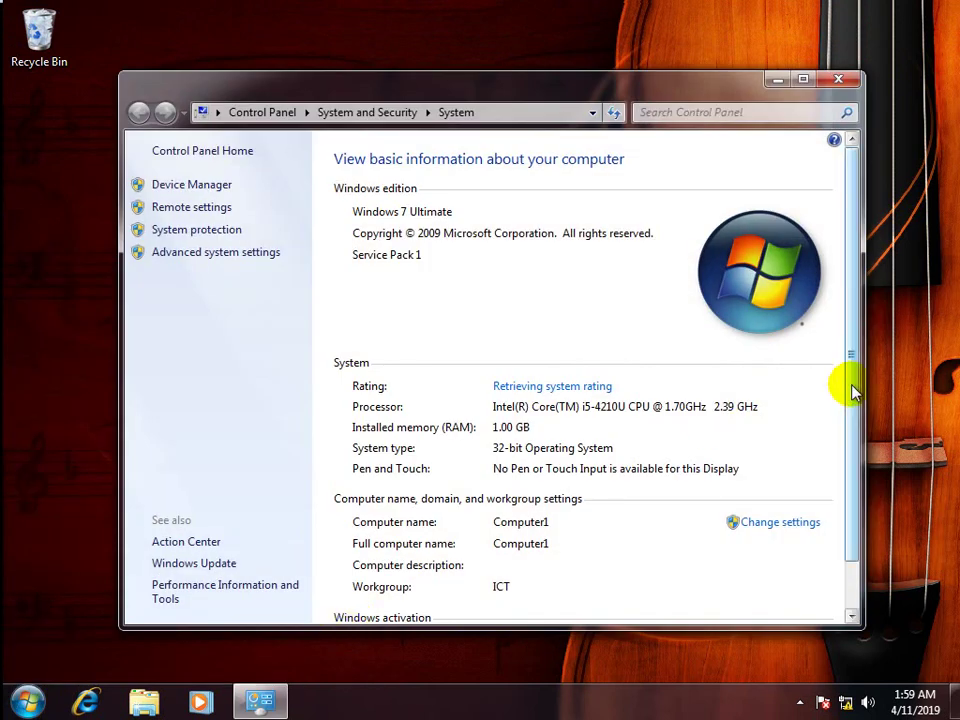
scroll(855, 476, down, 2)
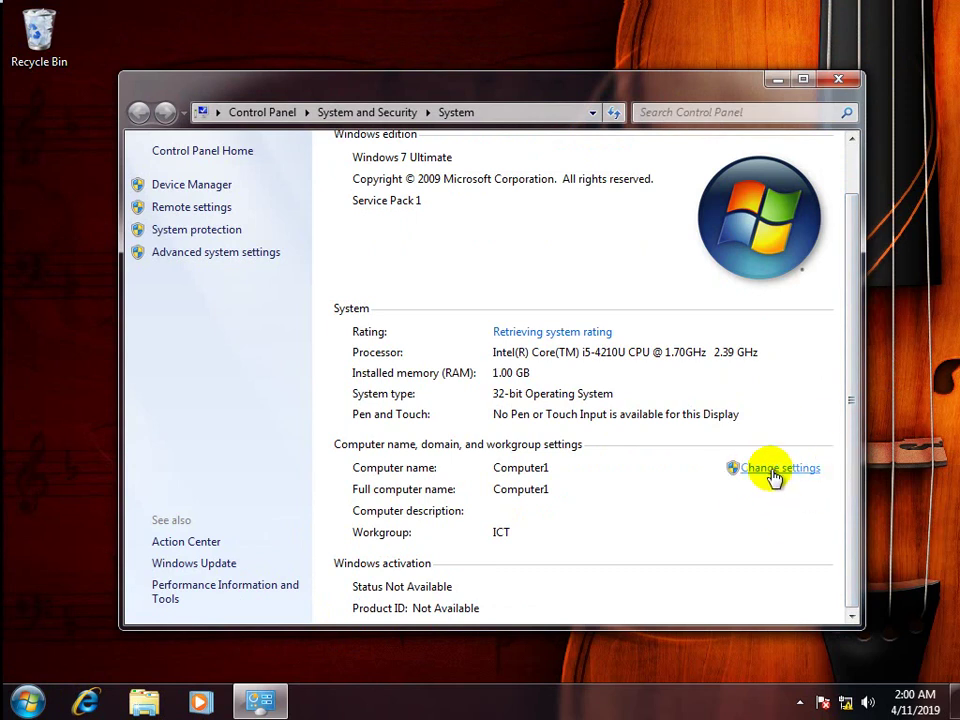
click(771, 469)
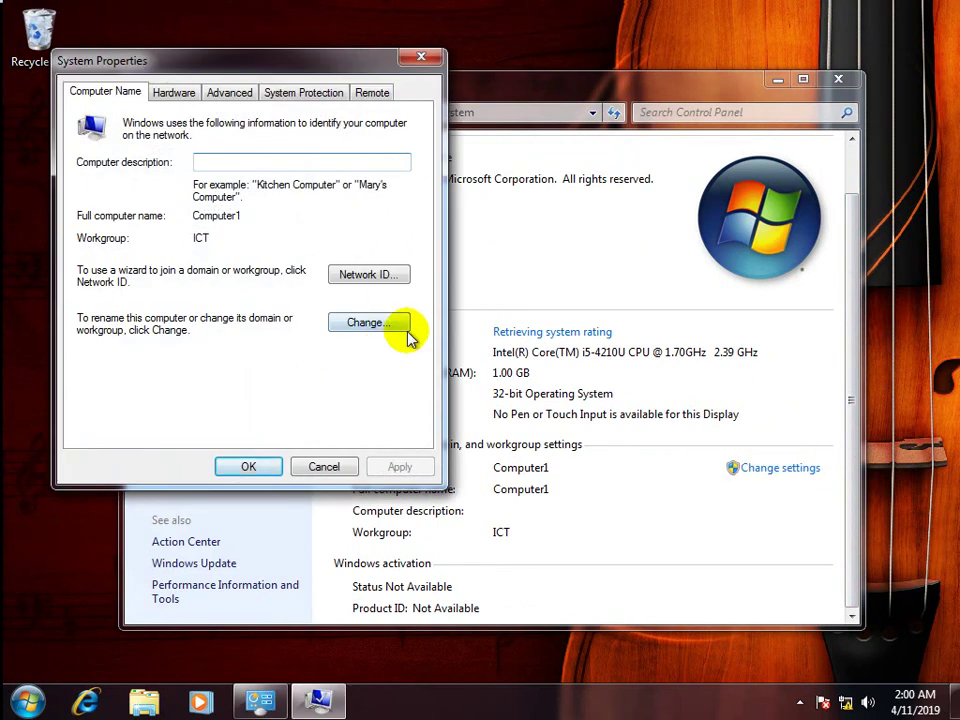
Switch Computer1's membership from the ICT workgroup to the coc domain.
click(365, 322)
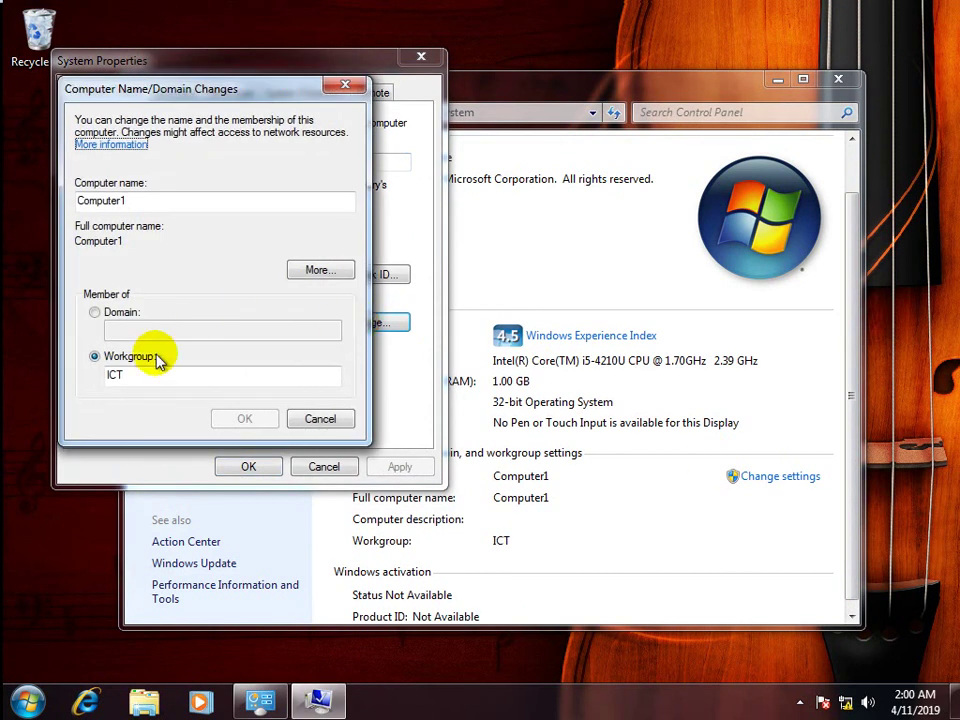
click(95, 314)
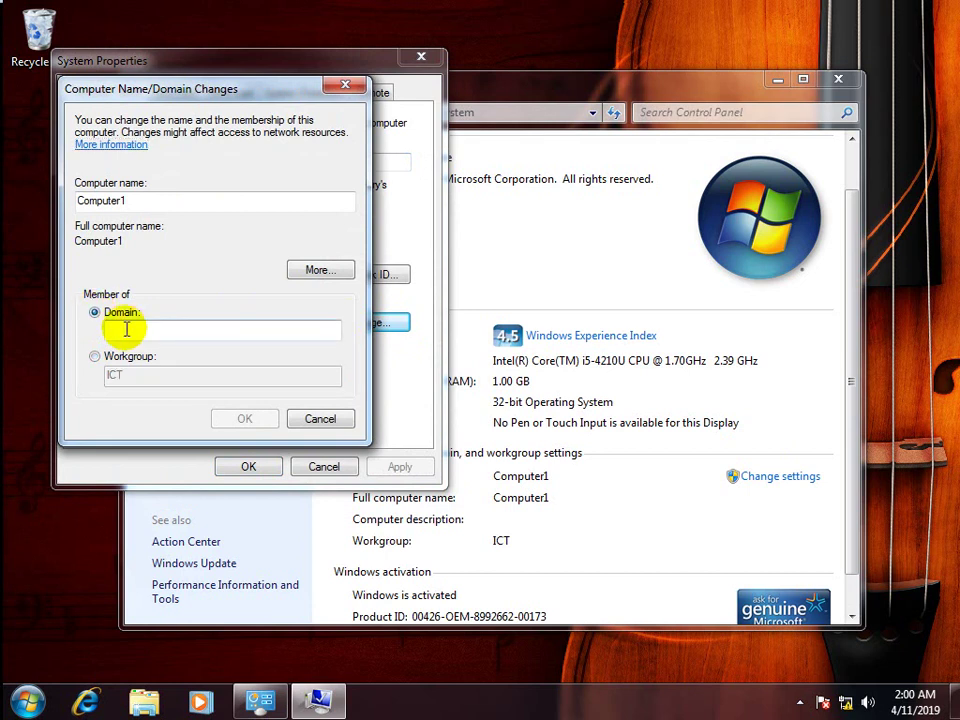
click(126, 328)
text(coc)
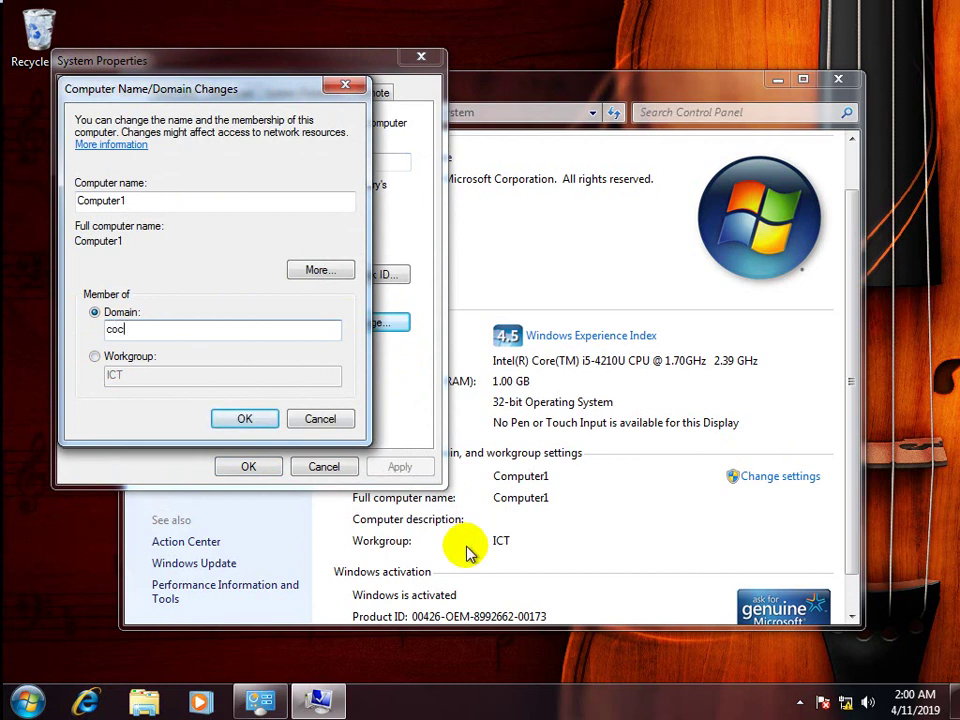
click(245, 418)
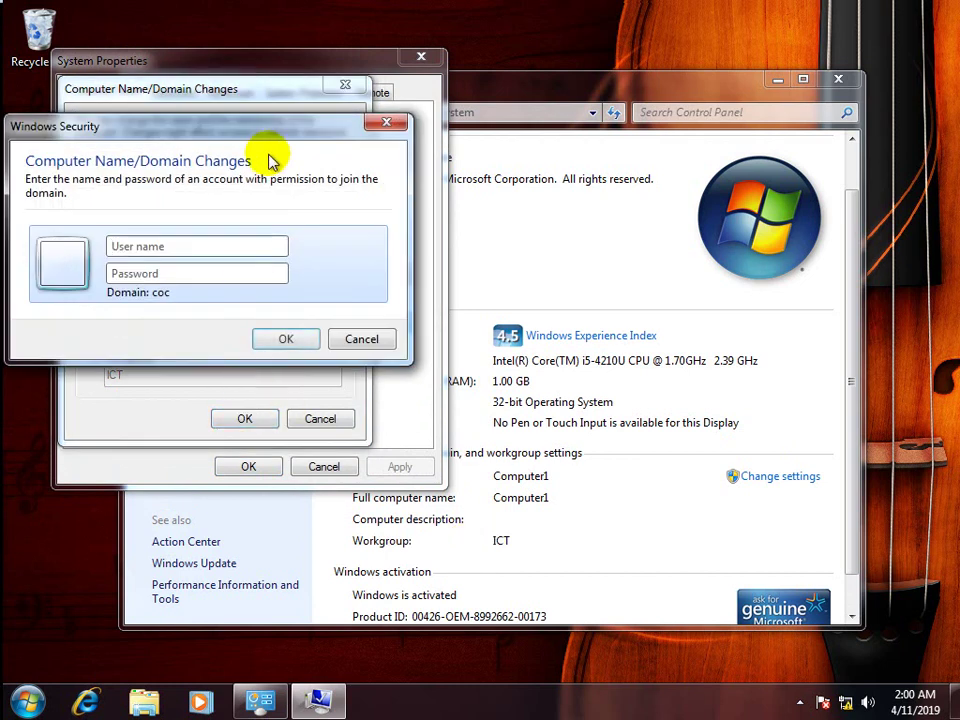
Enter the domain Administrator user name and its password to authorise the coc domain join.
drag(258, 141, 503, 104)
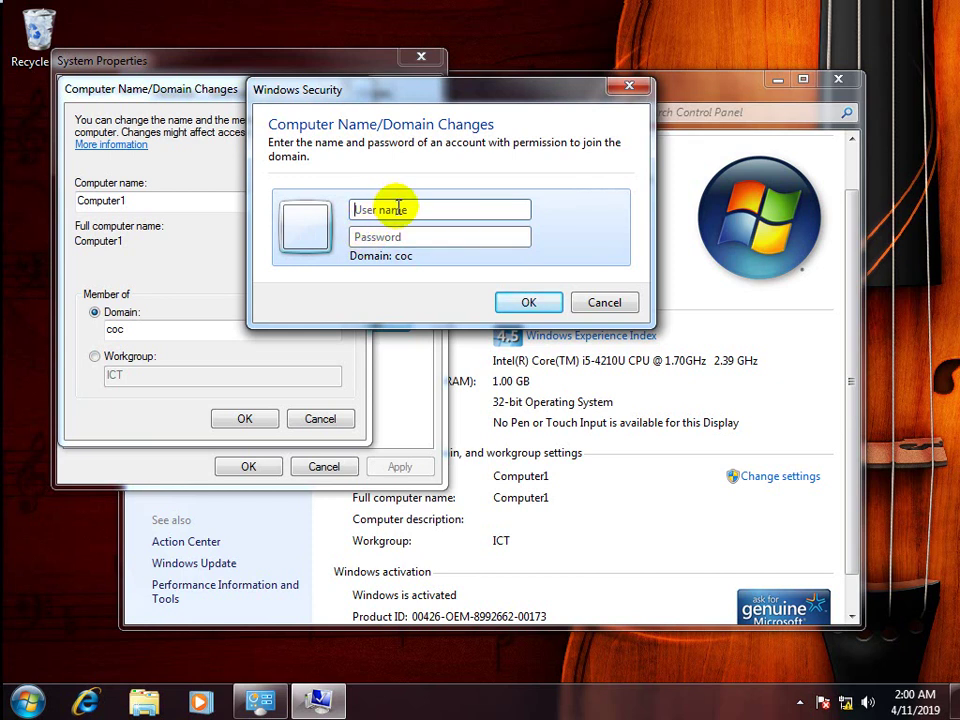
text(Admini)
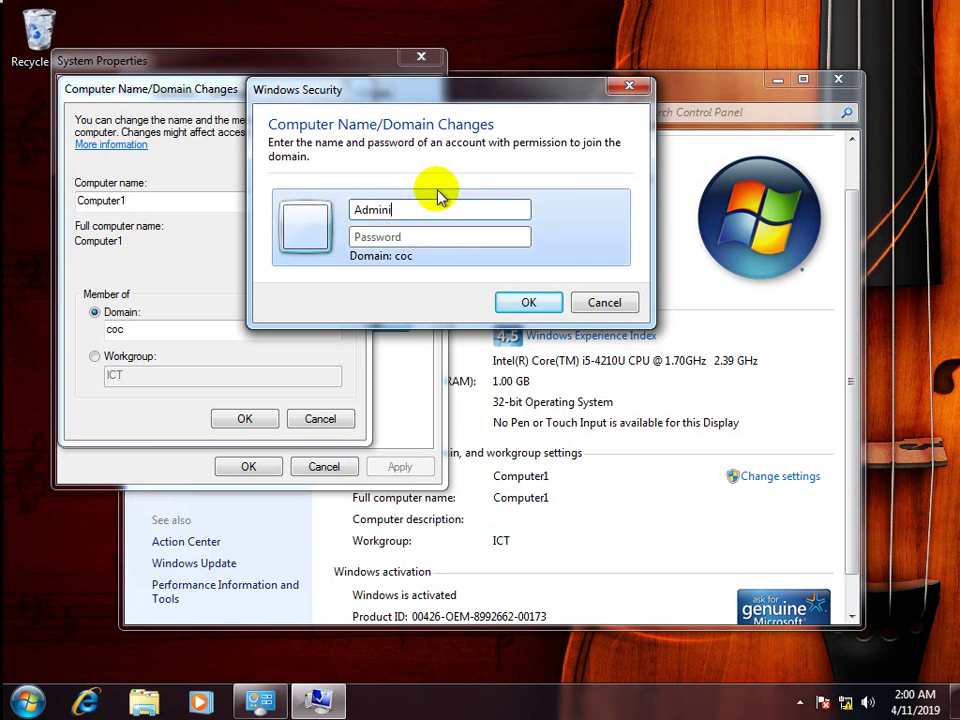
text(strator)
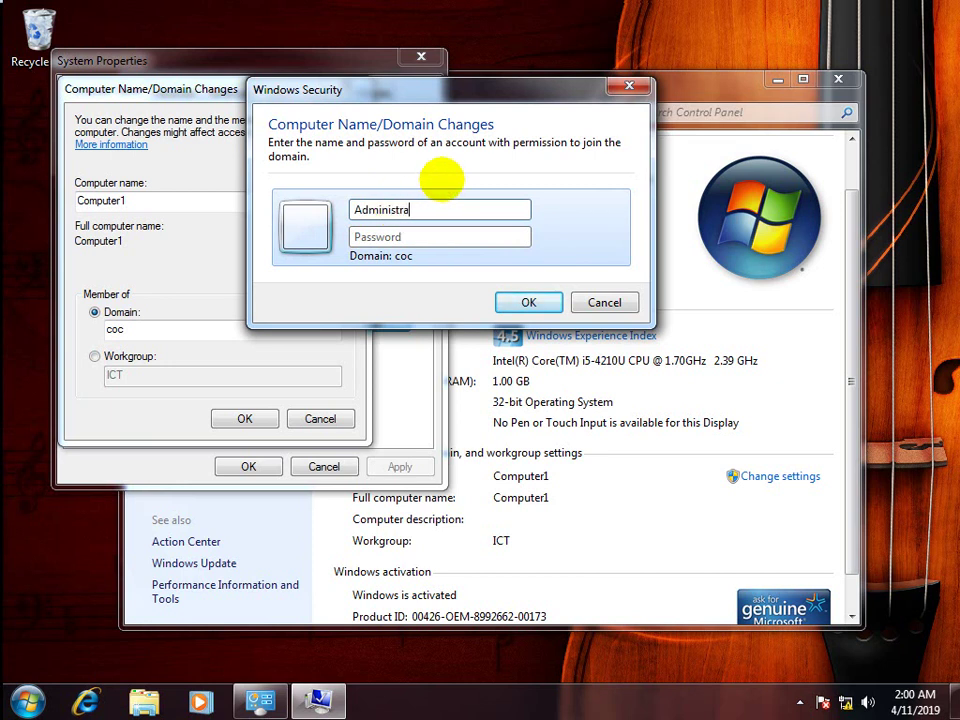
click(420, 236)
text(P@ssw0r)
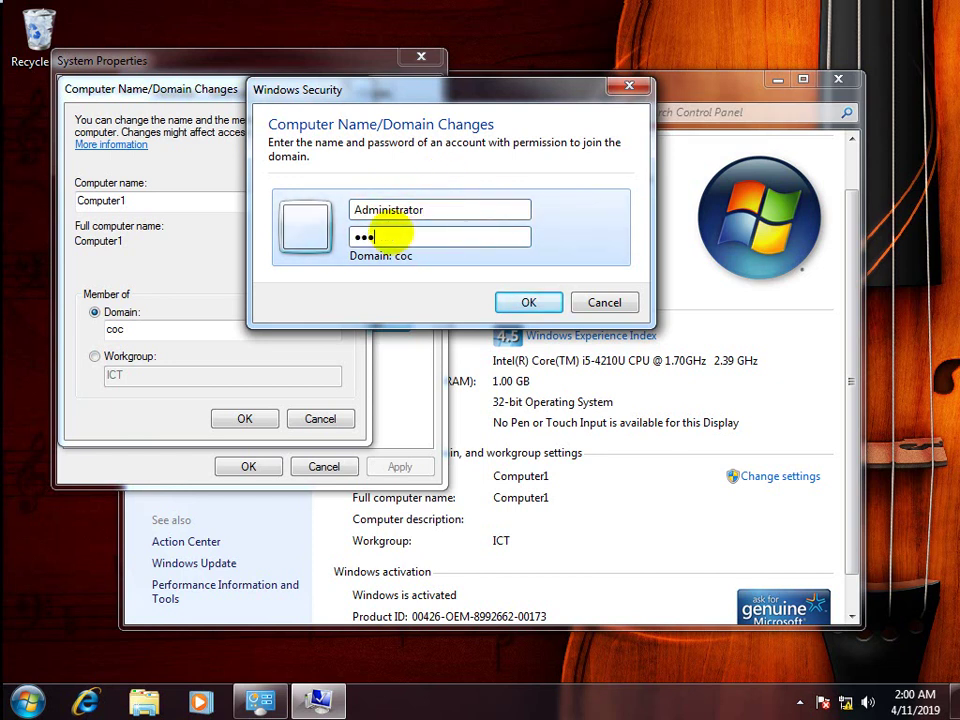
text(d12)
key(Return)
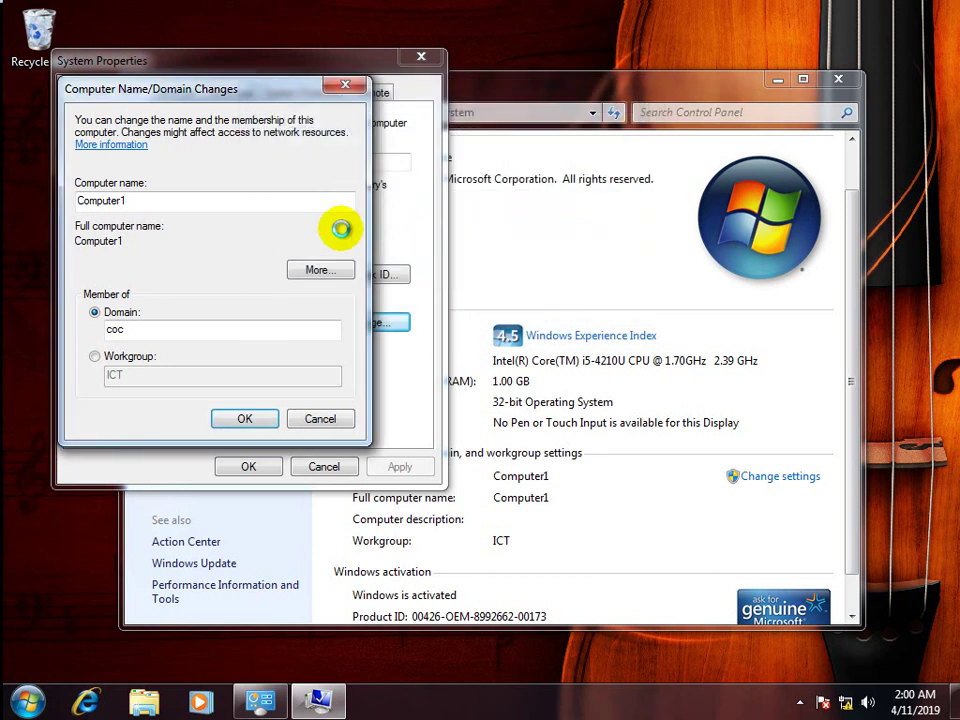
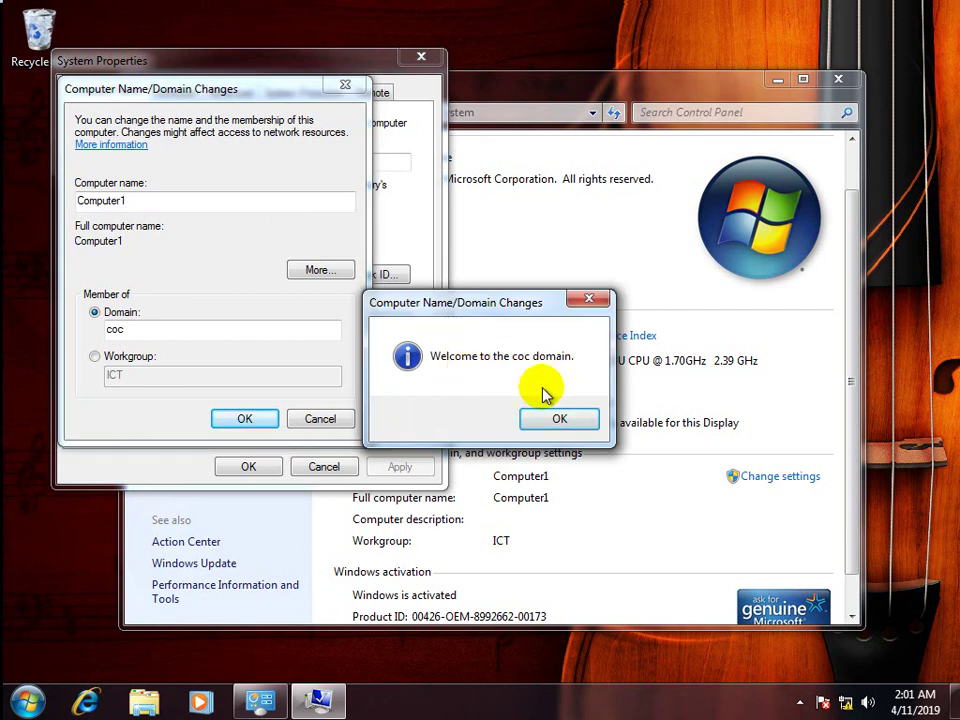
Acknowledge the coc domain welcome and restart notices, then close System Properties.
click(558, 424)
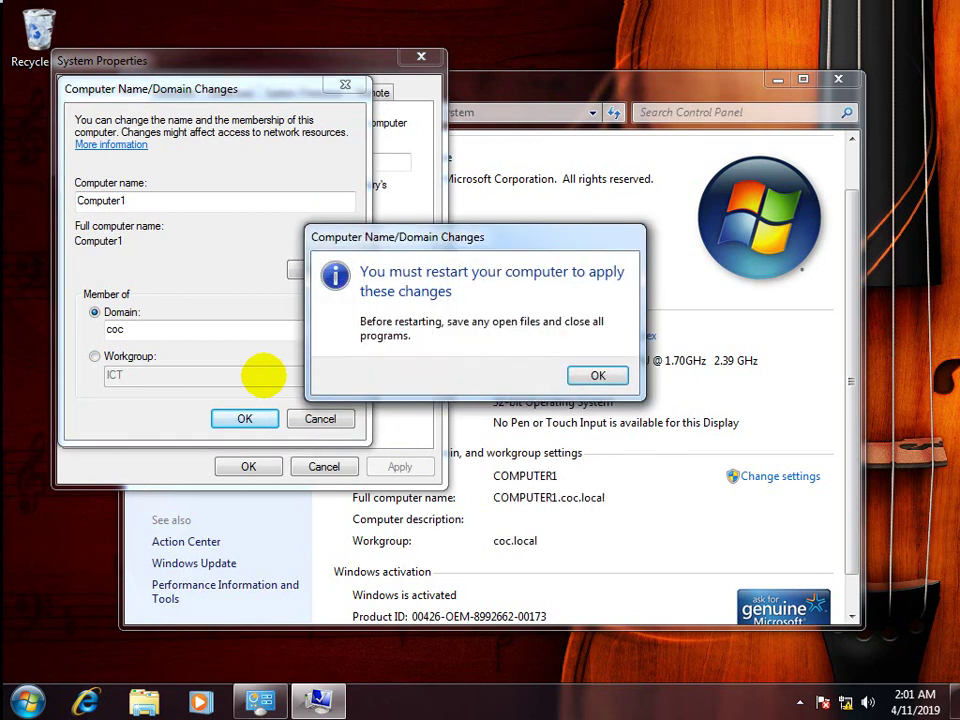
click(600, 376)
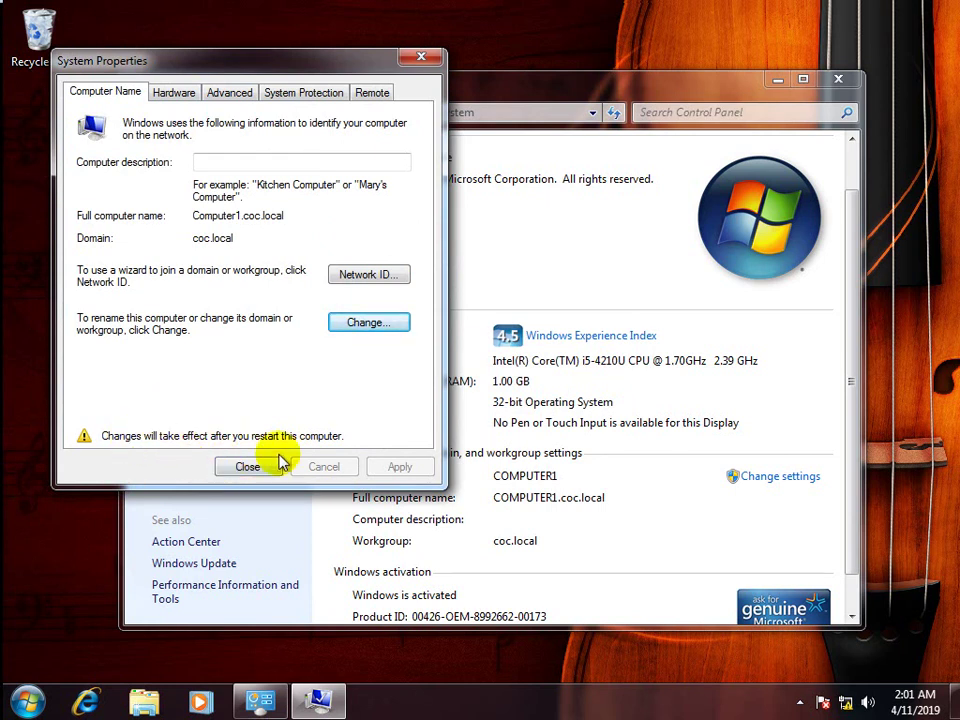
click(247, 468)
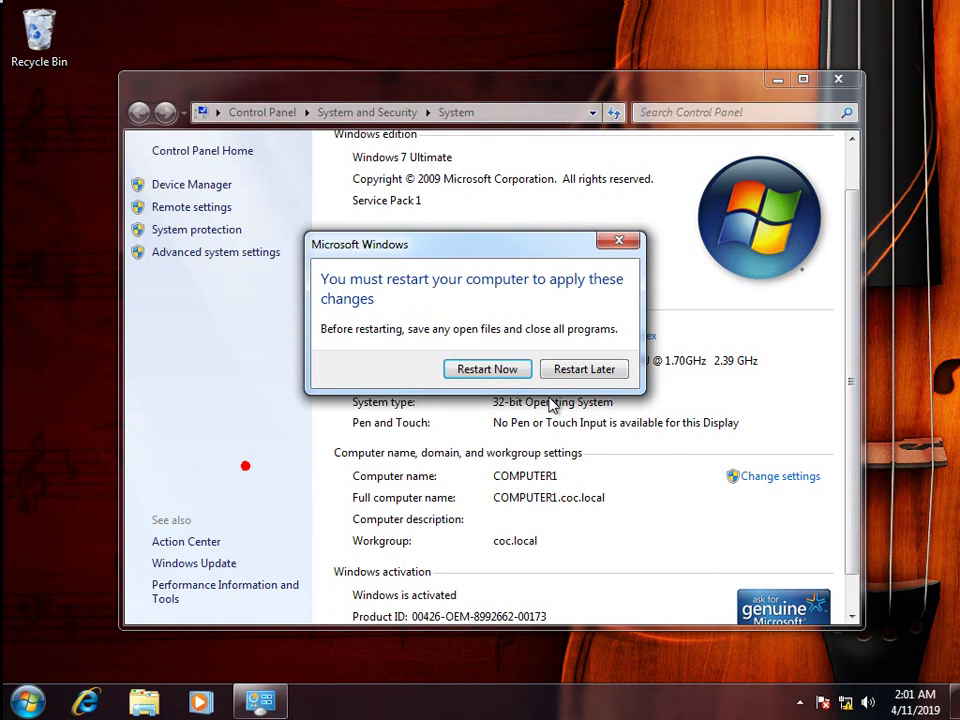
Restart Windows 7 now and choose to log on as a different user.
click(506, 372)
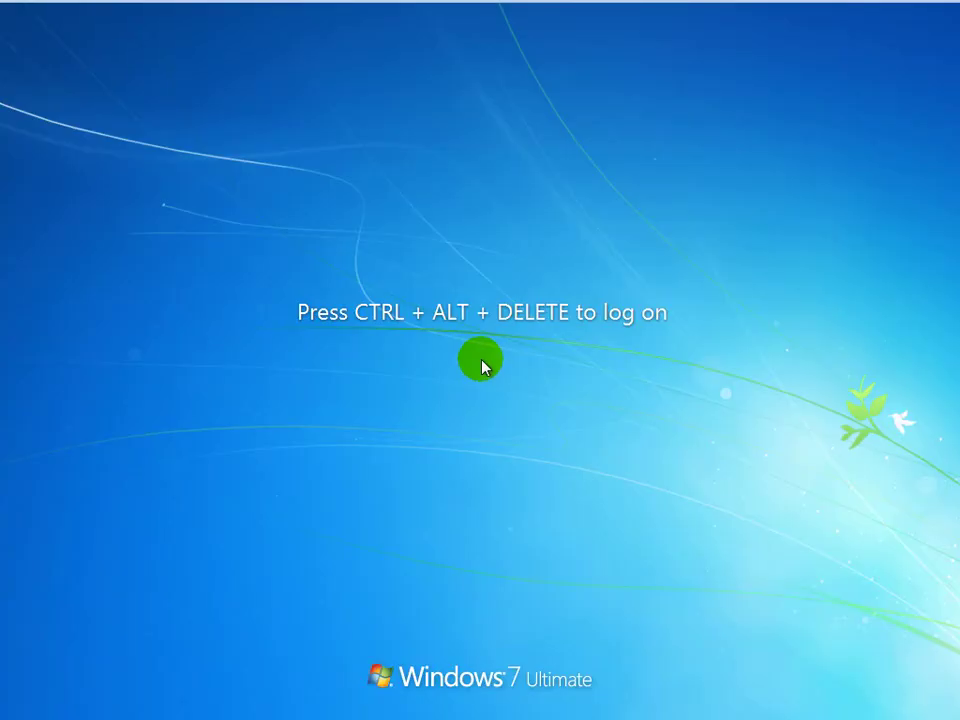
mouse_move(199, 6)
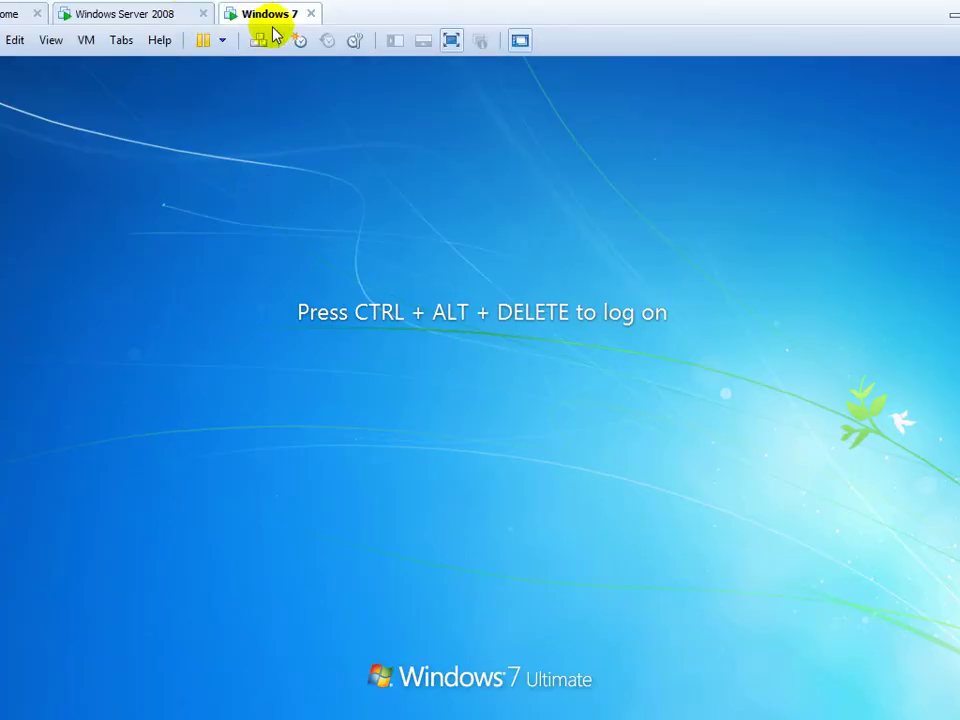
click(257, 41)
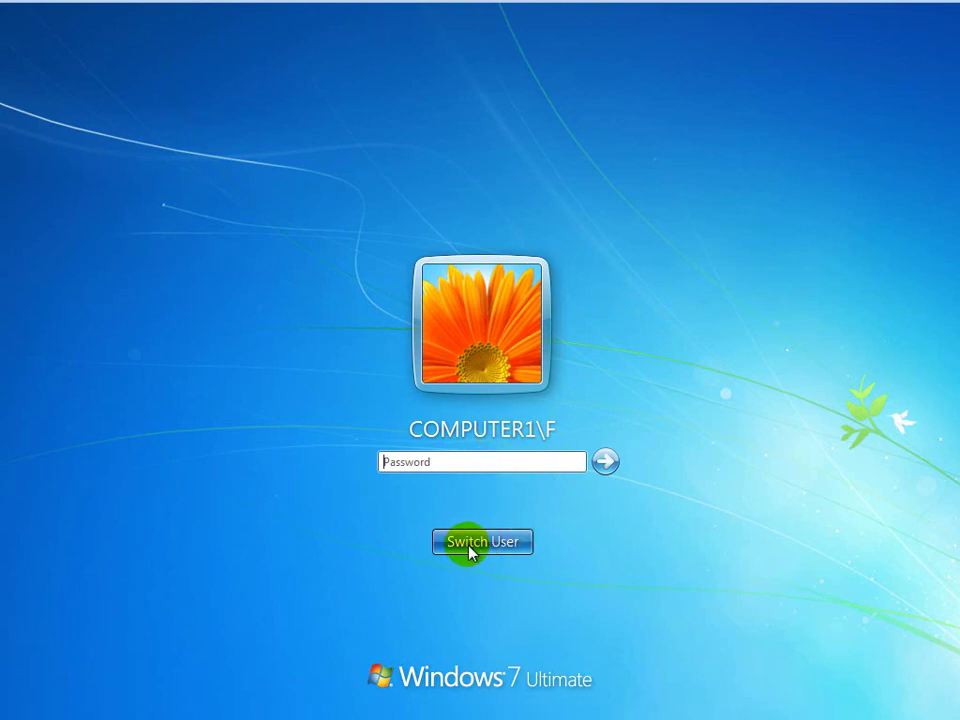
click(470, 549)
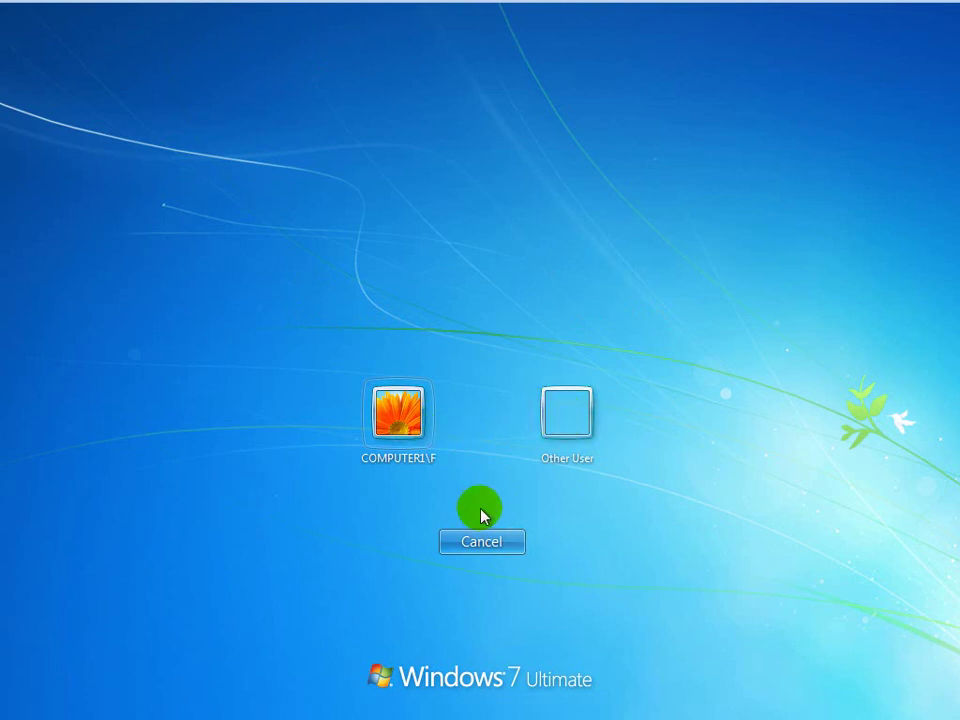
click(567, 424)
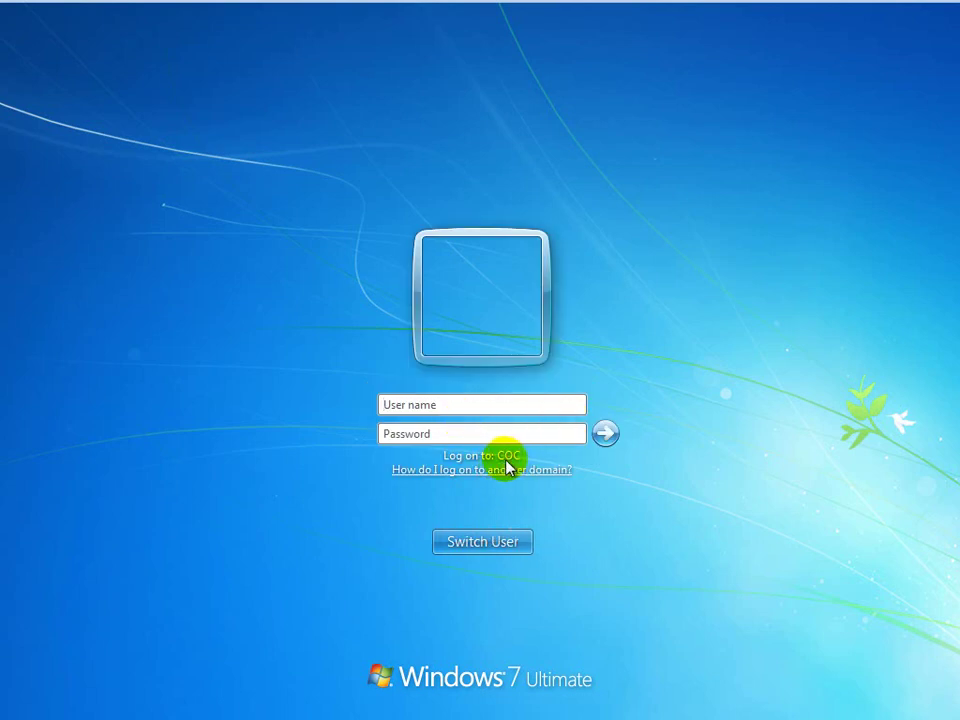
Log on with the COC domain user name and password, then go to the Windows Server 2008 machine.
click(452, 403)
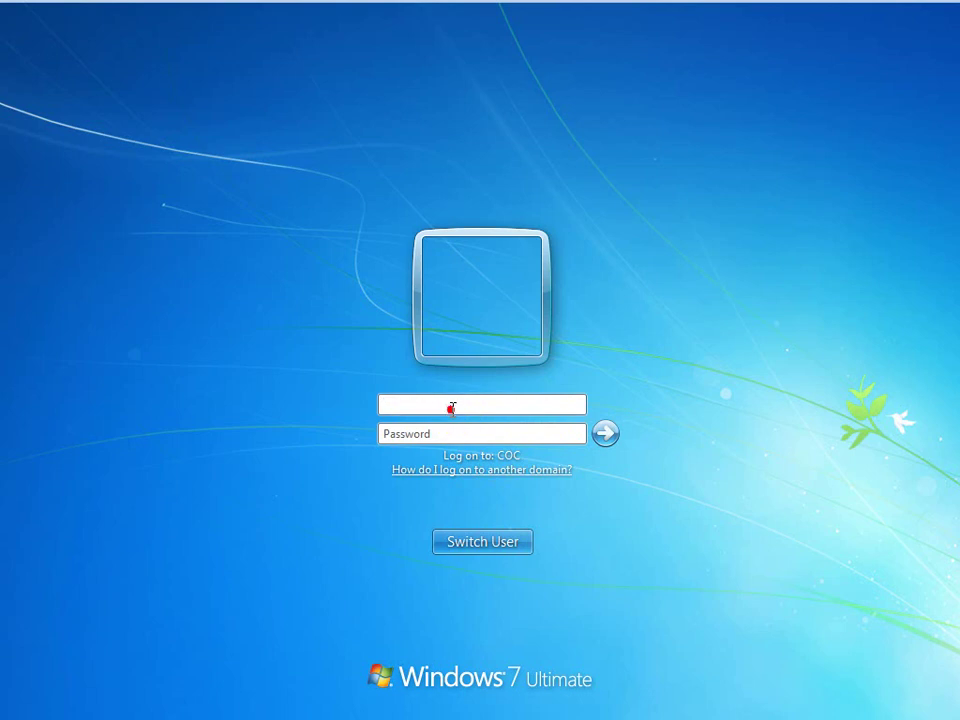
click(454, 407)
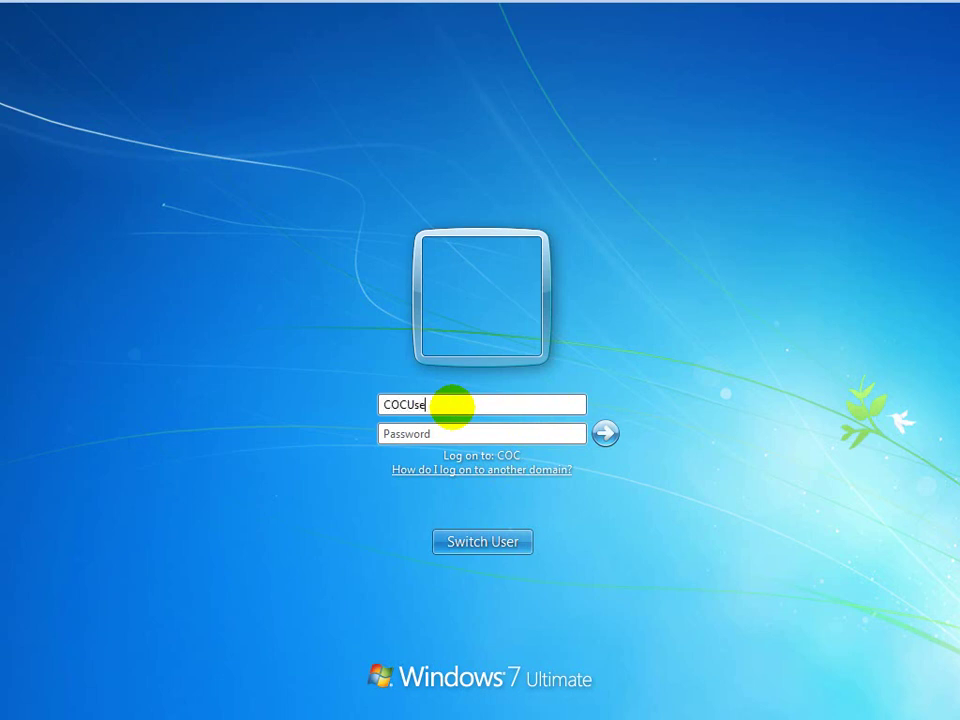
click(413, 433)
text(*)
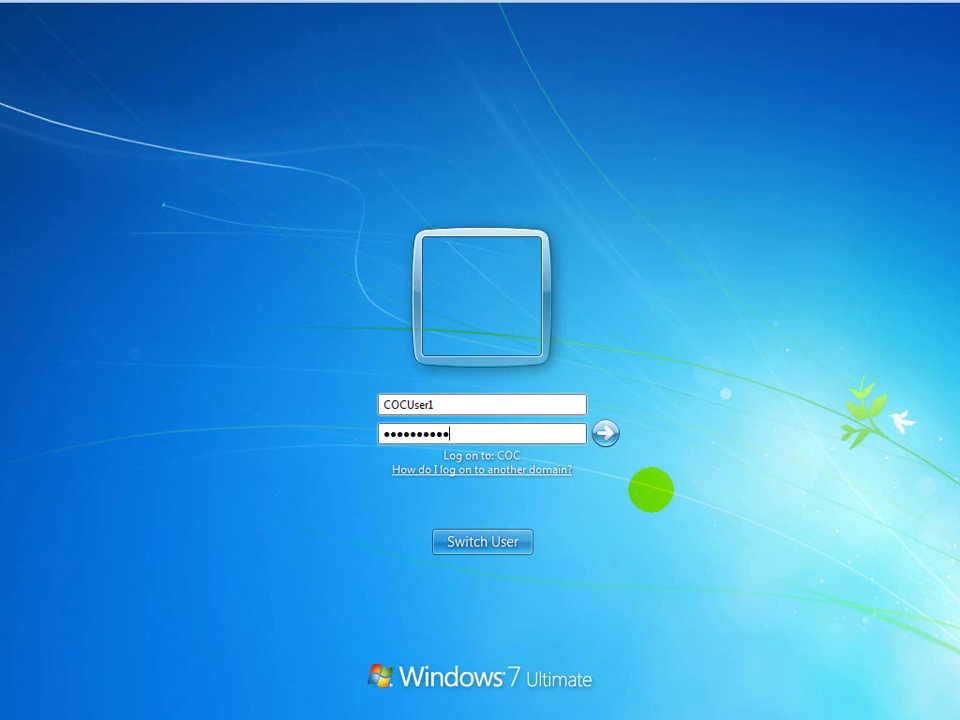
text(*********)
click(606, 433)
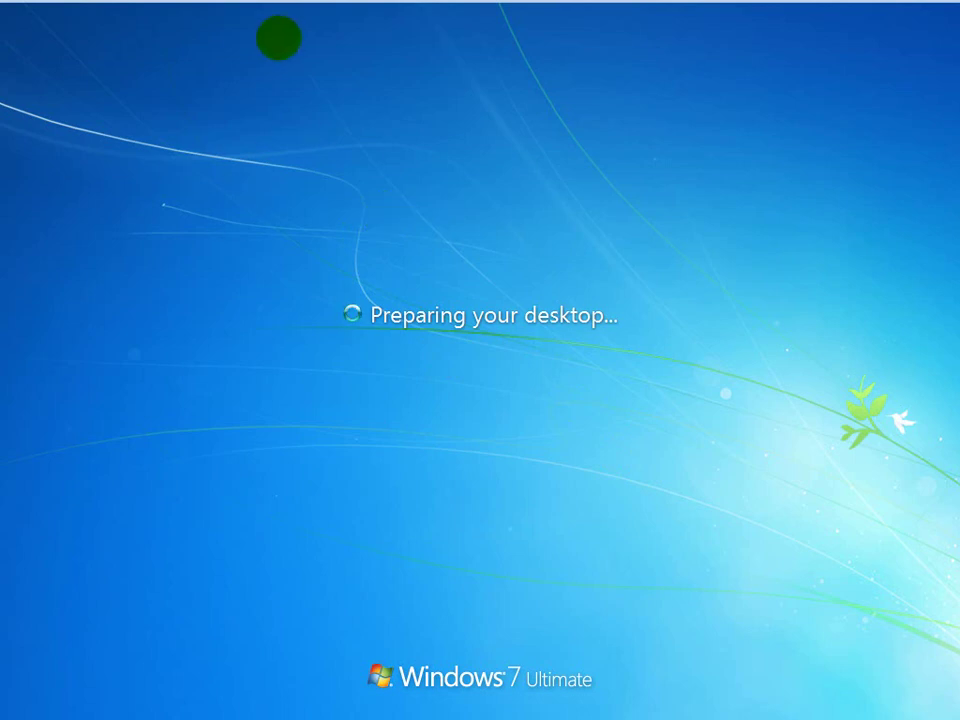
click(173, 9)
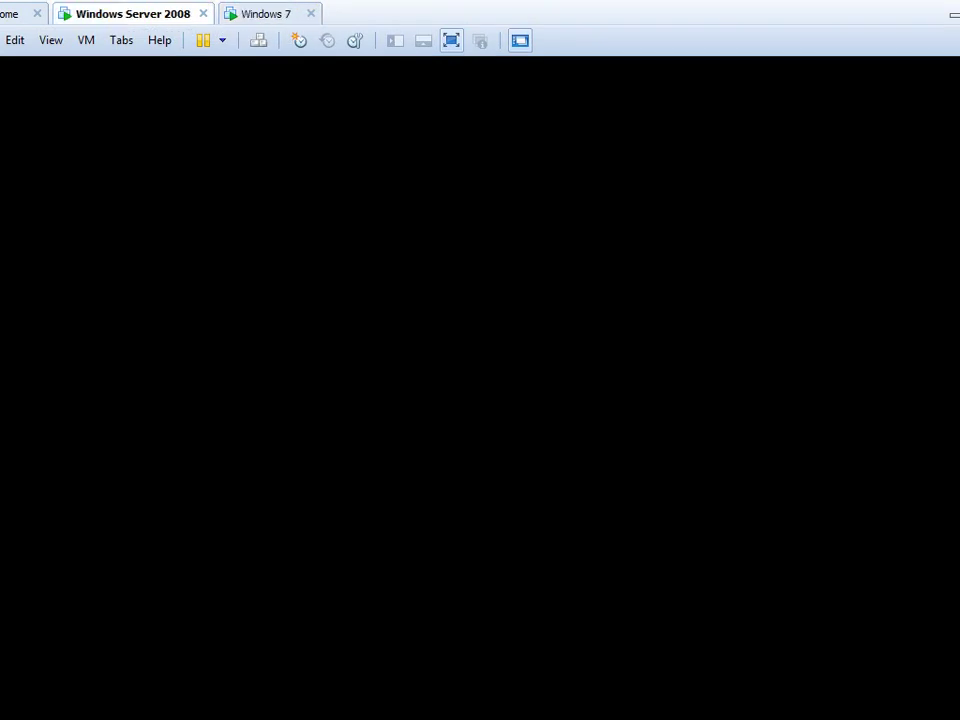
Create a new folder named Sample on the server desktop.
click(244, 236)
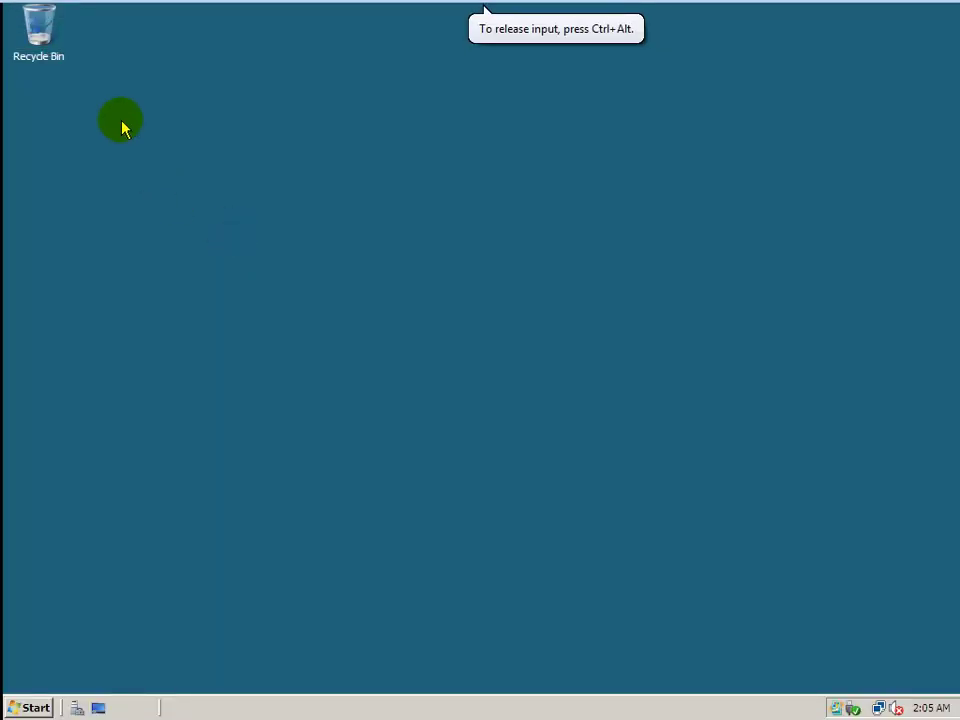
right_click(121, 125)
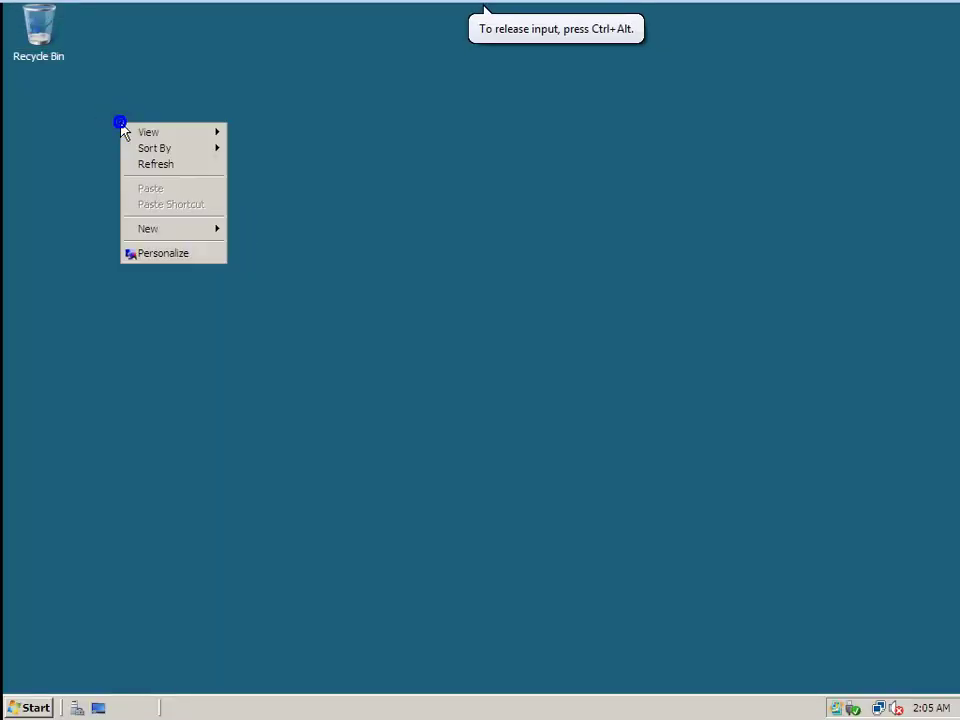
mouse_move(175, 232)
click(270, 229)
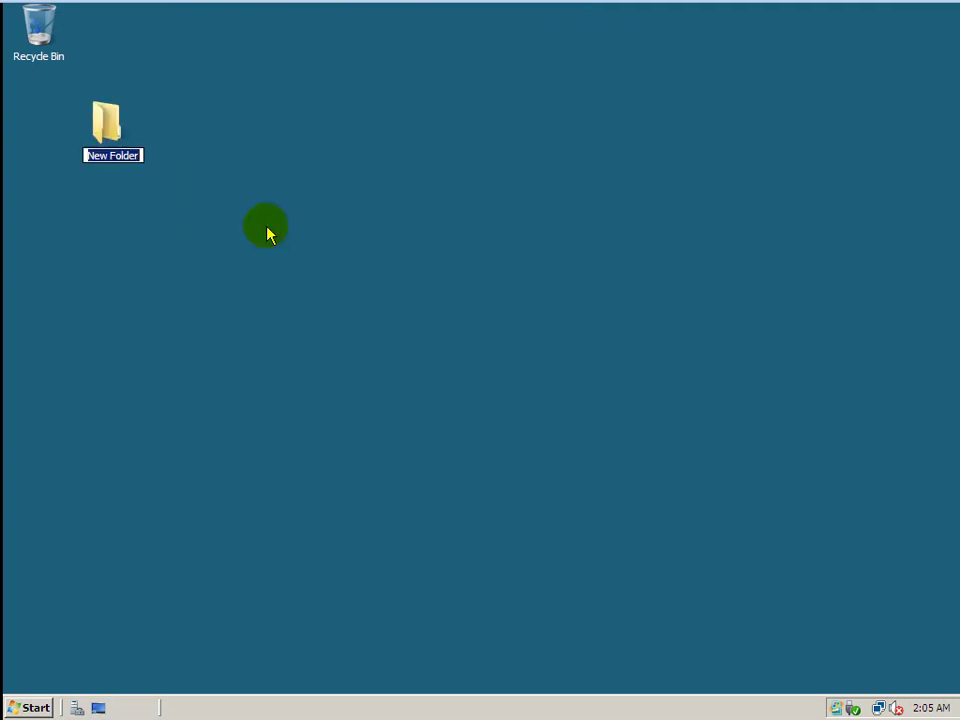
text(Sample)
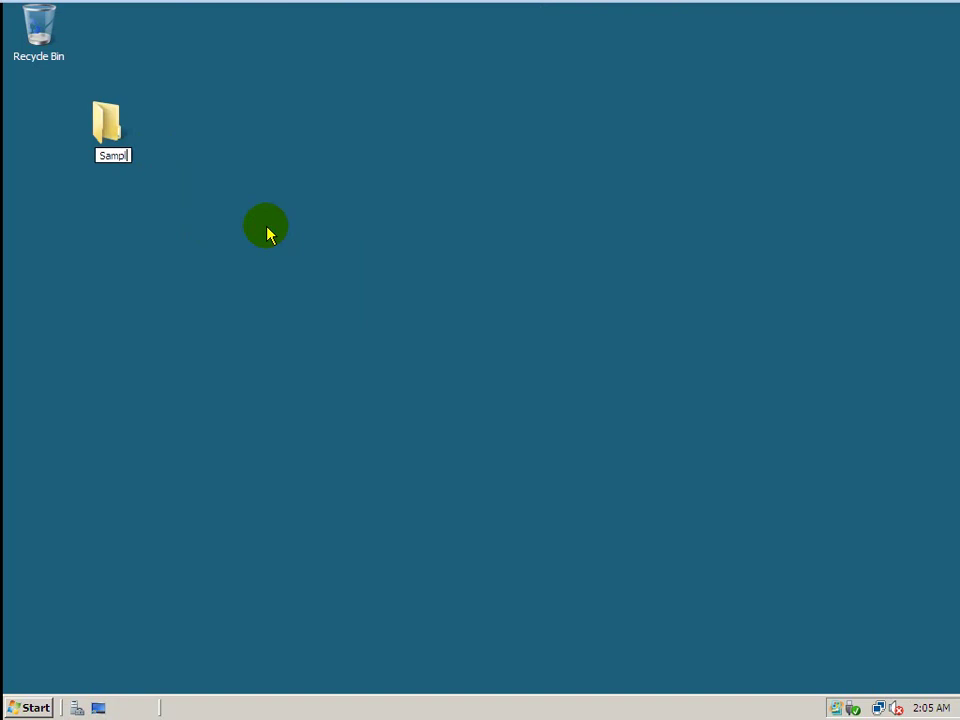
Reposition the Sample folder on the desktop and open it.
double_click(95, 121)
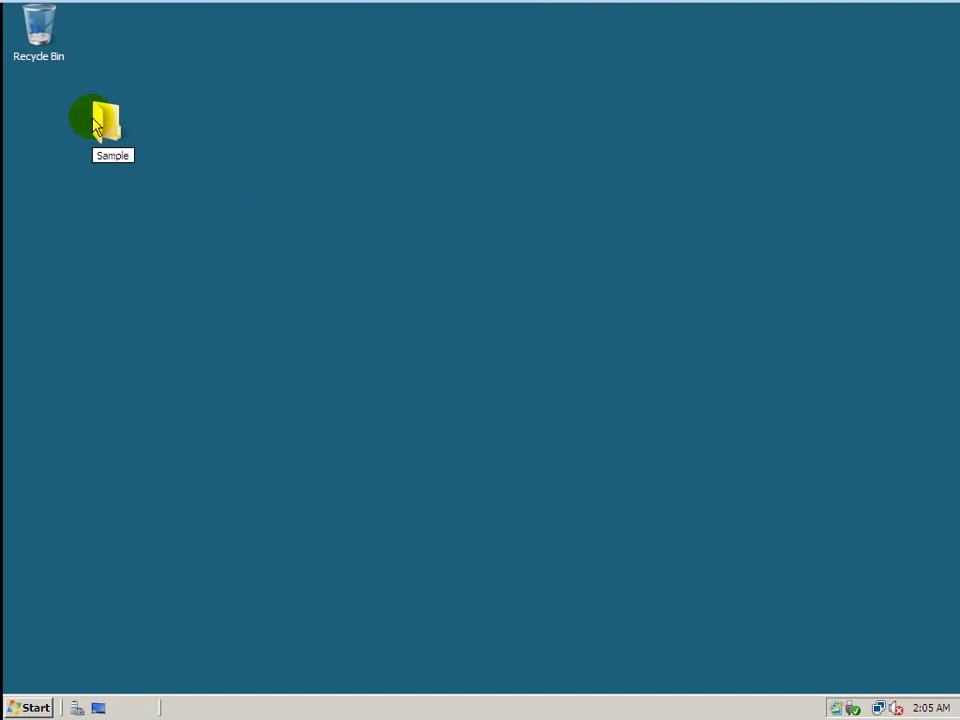
click(112, 127)
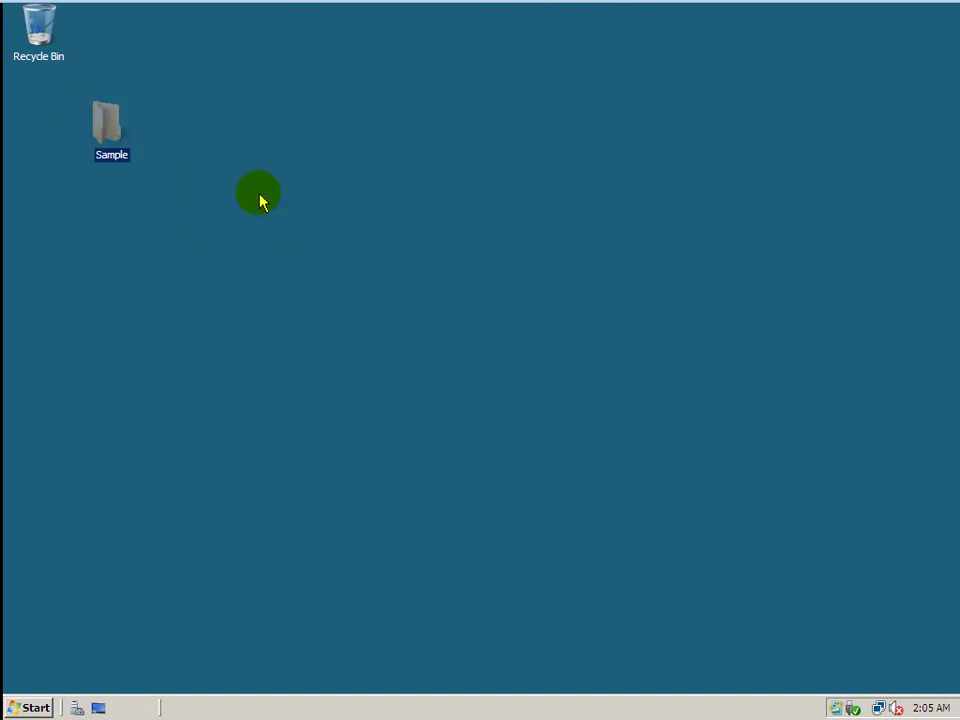
drag(108, 123, 258, 196)
click(356, 250)
double_click(259, 228)
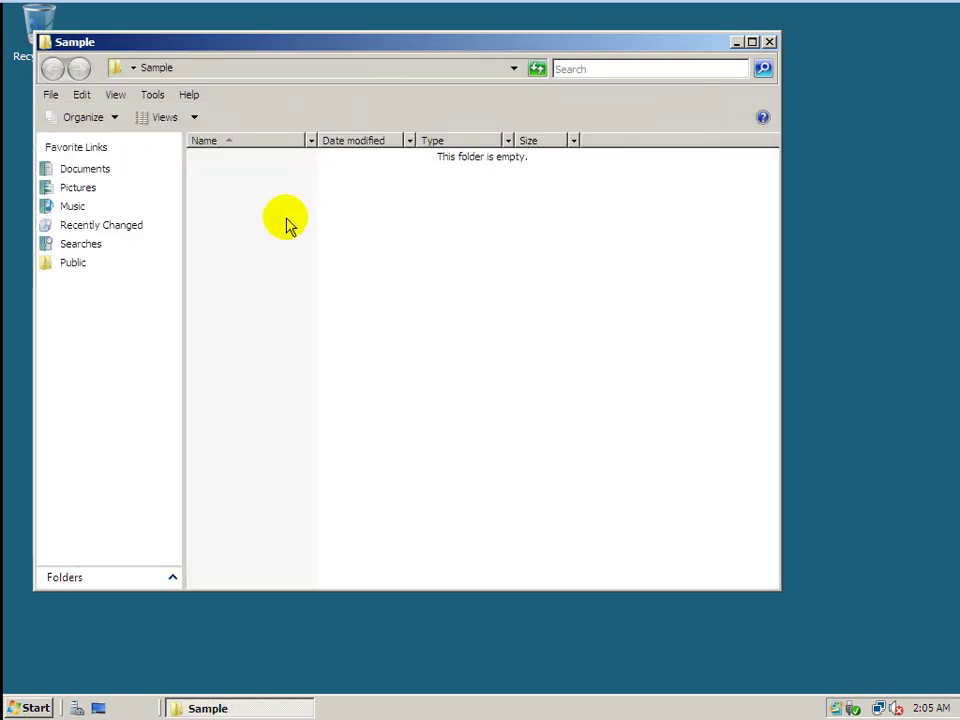
Create a text document named 123 inside Sample and open it in Notepad.
right_click(288, 220)
mouse_move(319, 396)
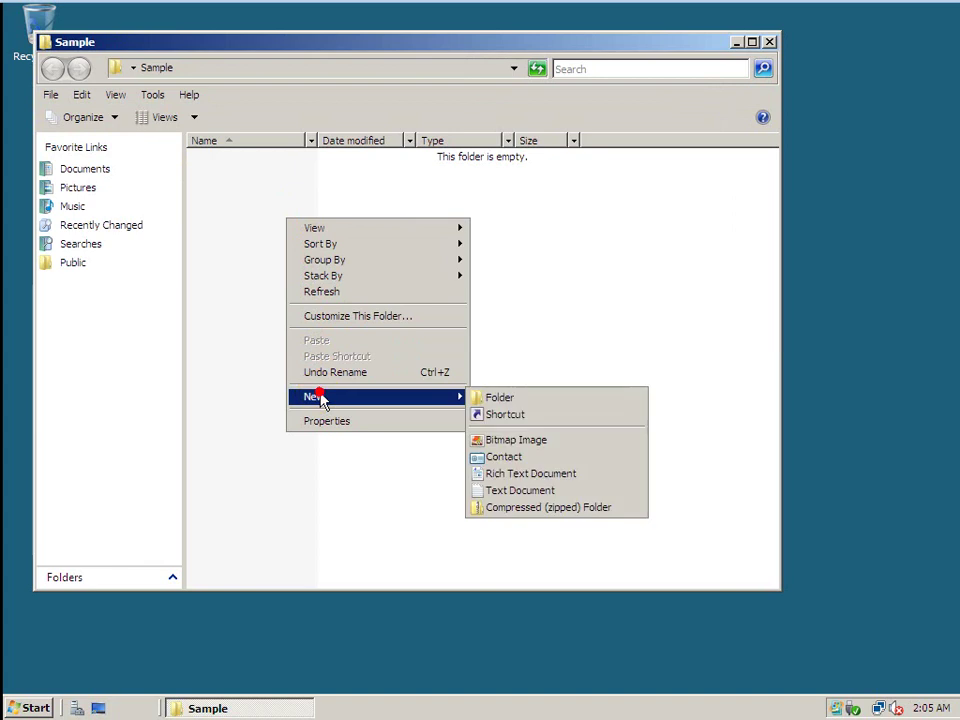
click(498, 500)
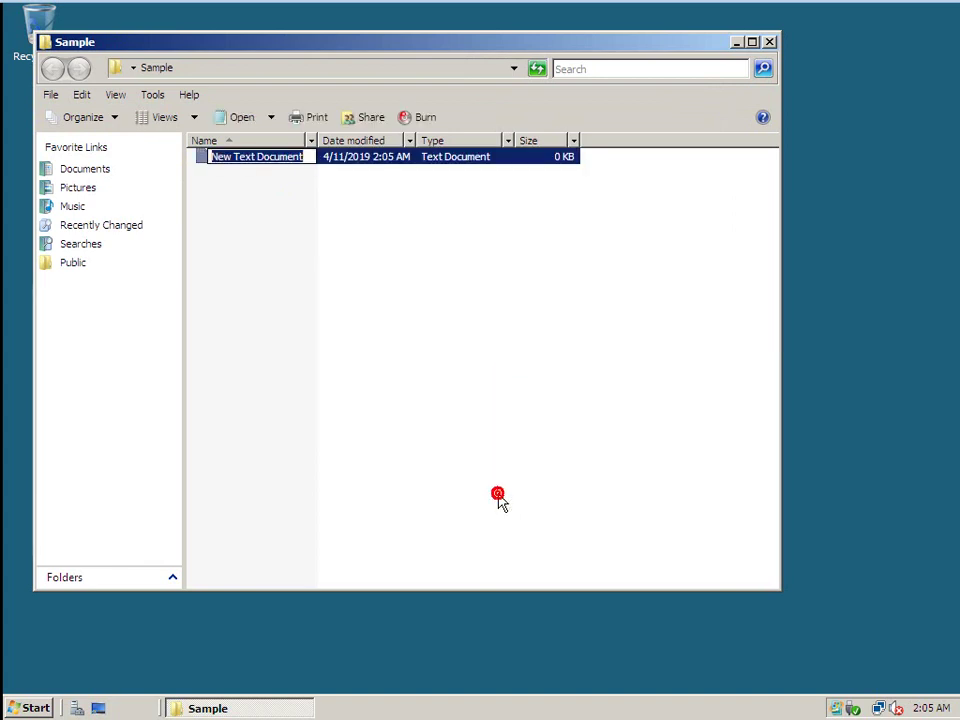
text(123)
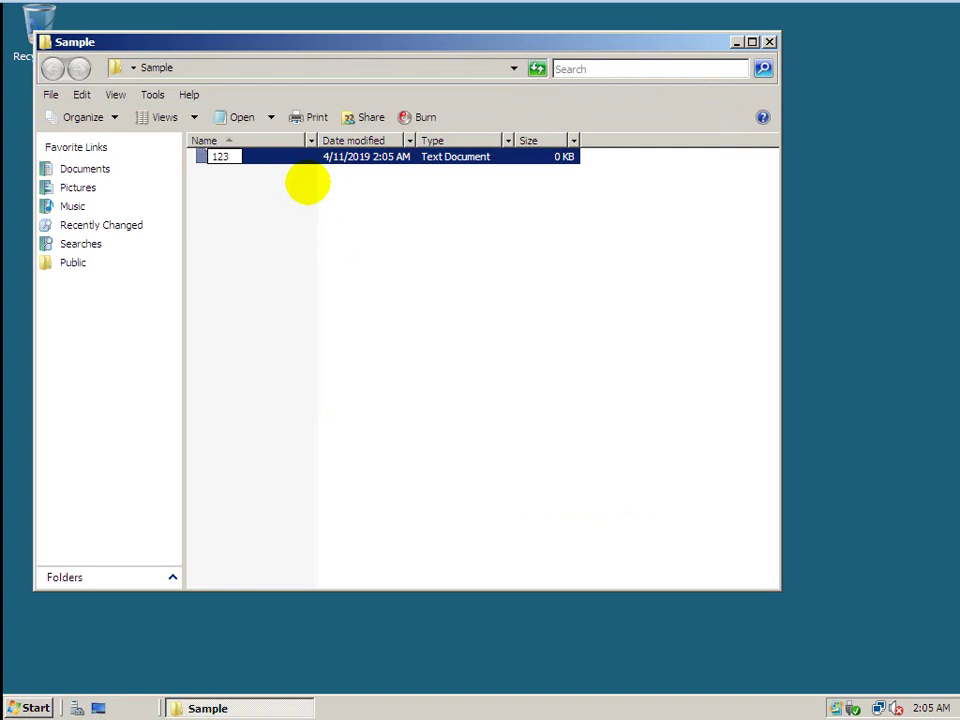
key(Return)
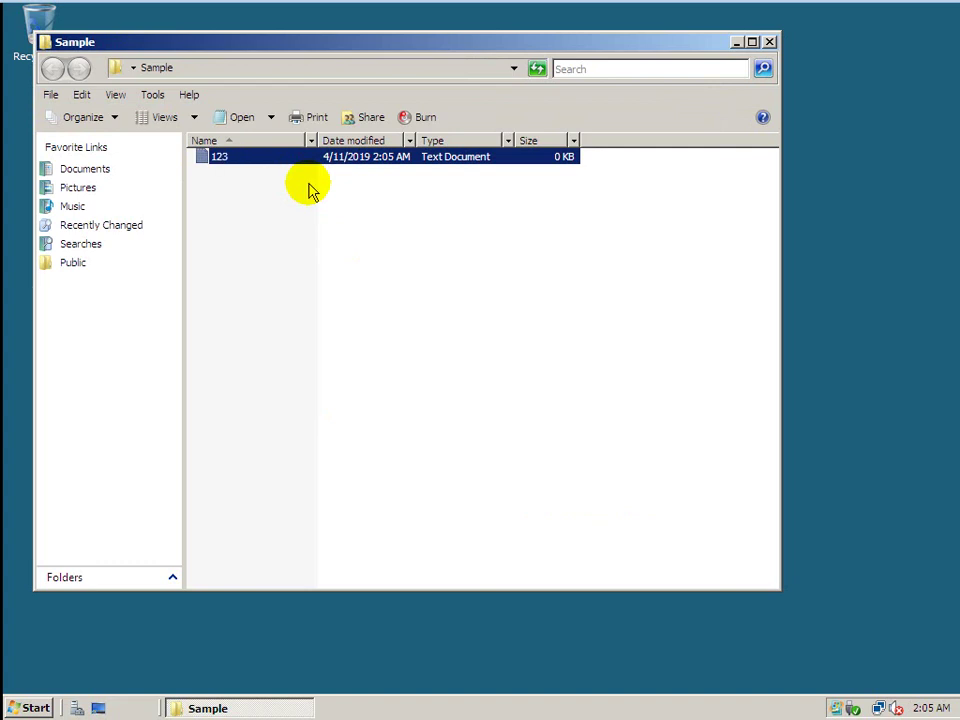
key(Return)
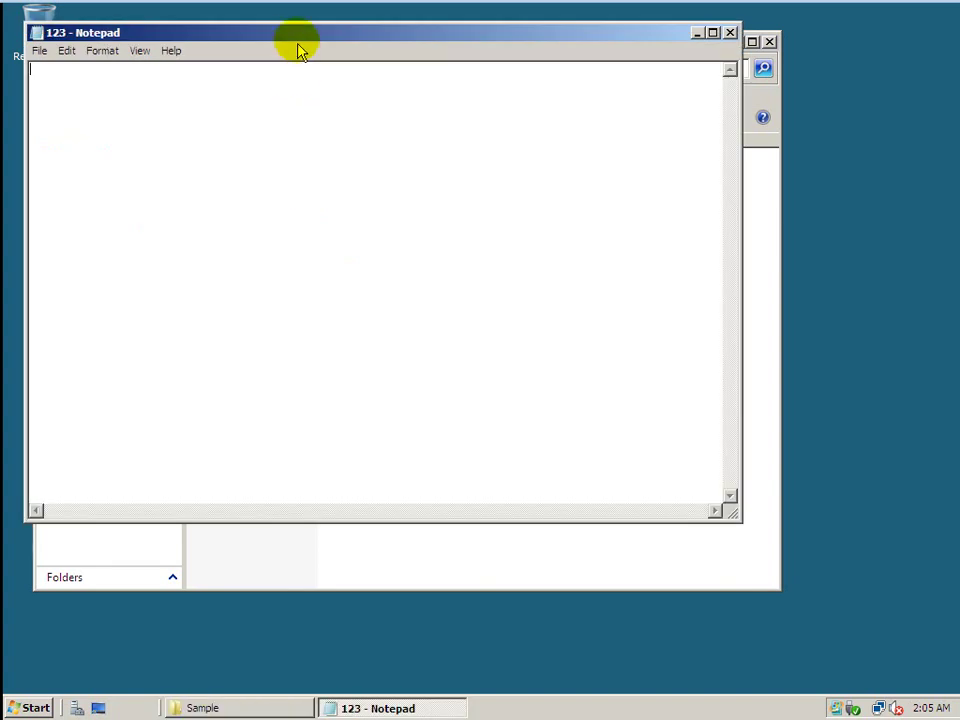
Set font size 14, type 'Hi, This is to show you how do we create server based network', then close both windows.
drag(300, 39, 344, 142)
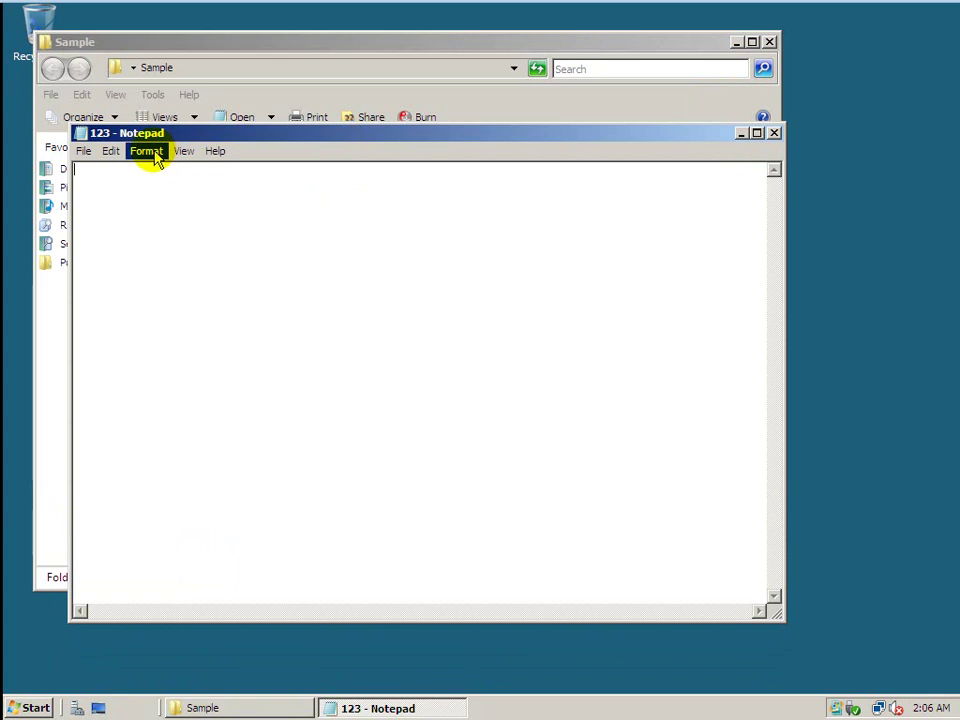
click(140, 158)
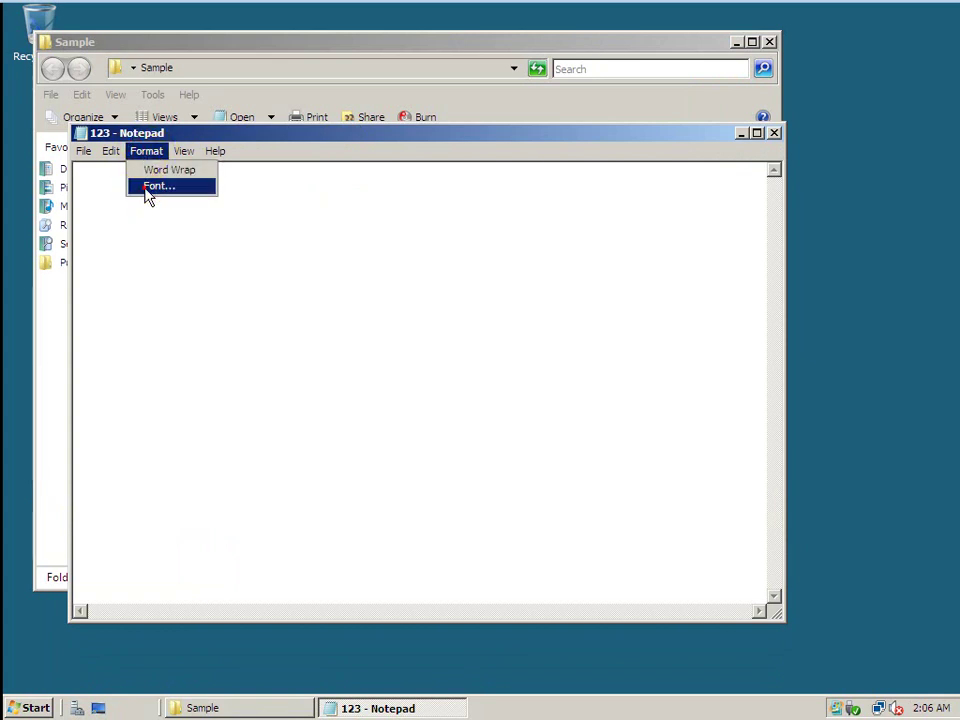
click(145, 188)
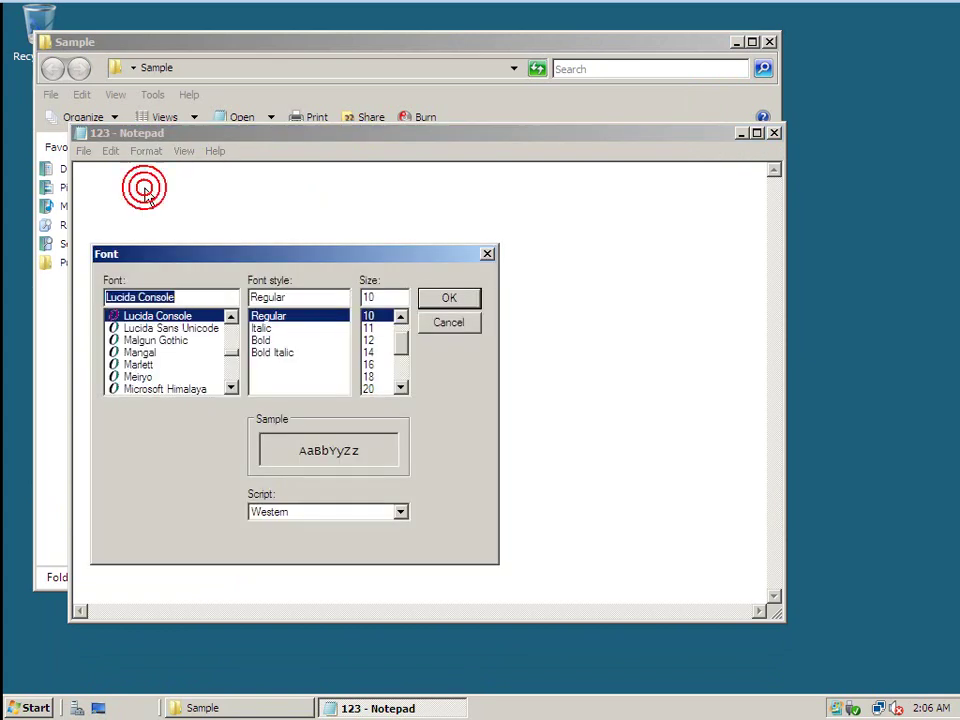
click(369, 353)
click(449, 298)
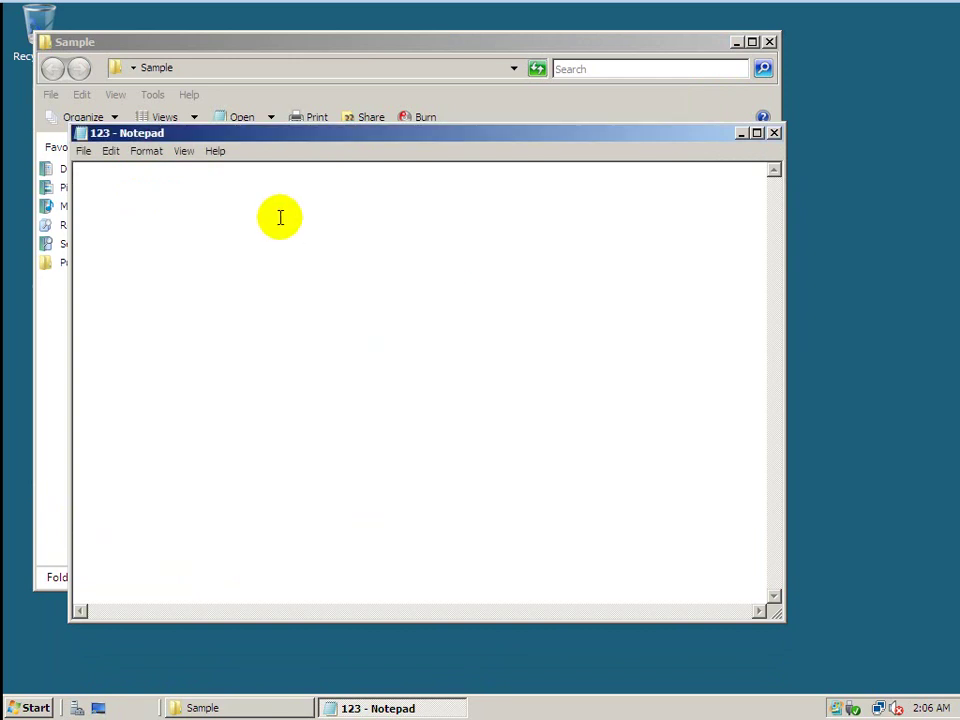
text(Hi, This is to)
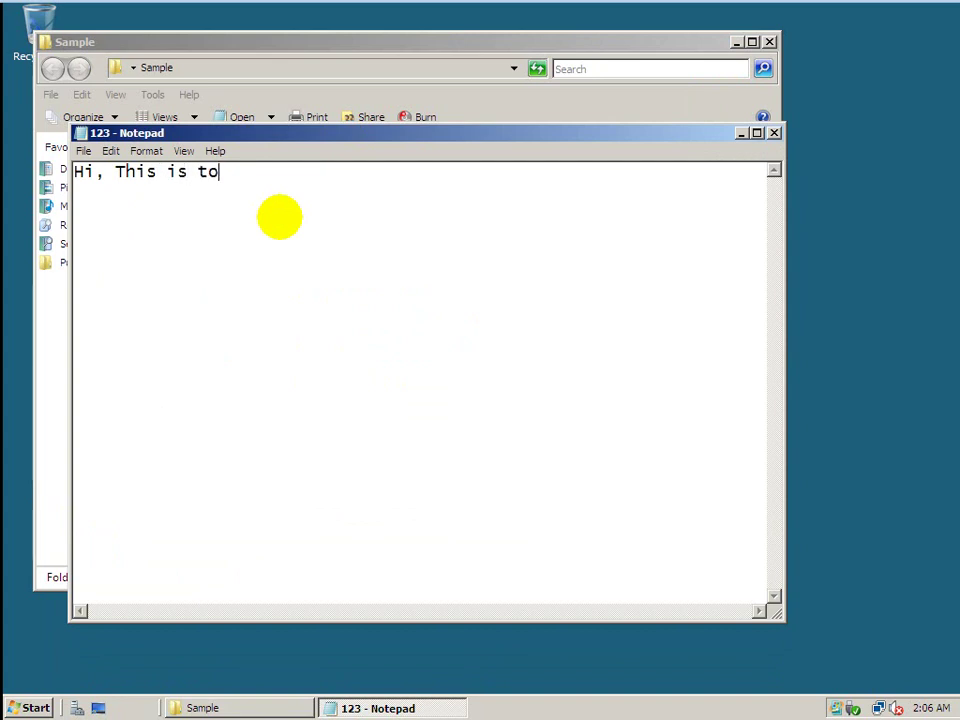
text( show you how )
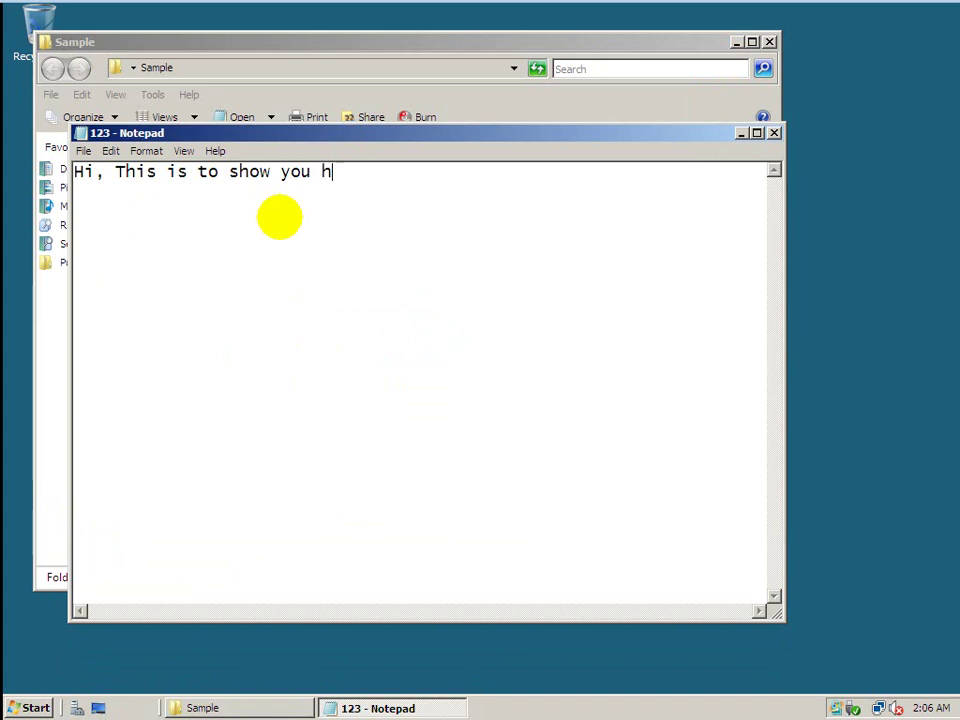
text(do we create server based network.)
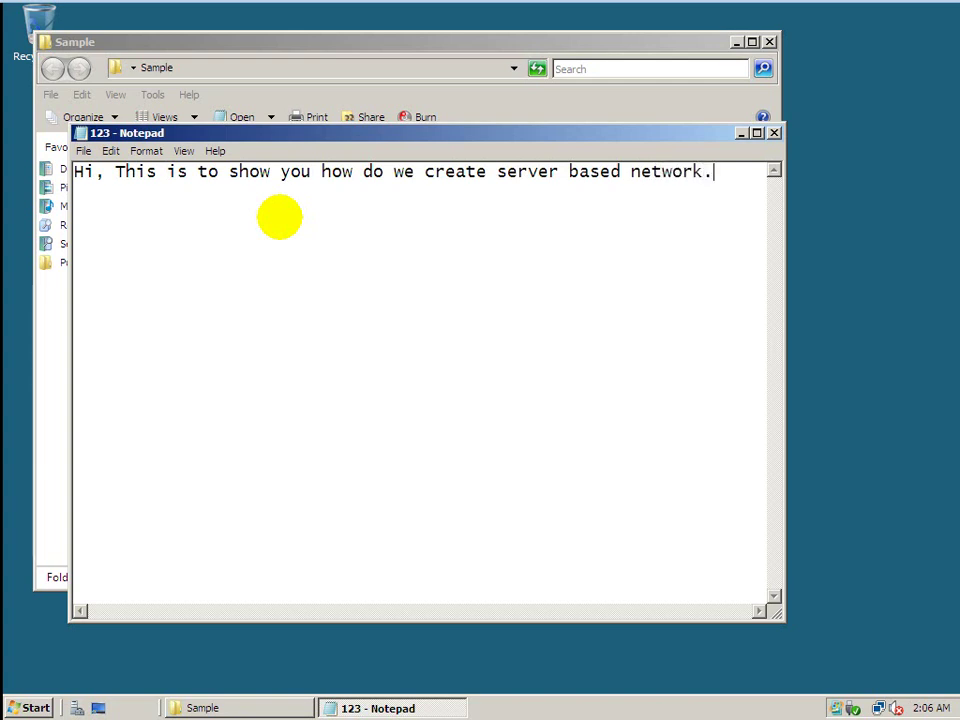
click(775, 134)
click(770, 42)
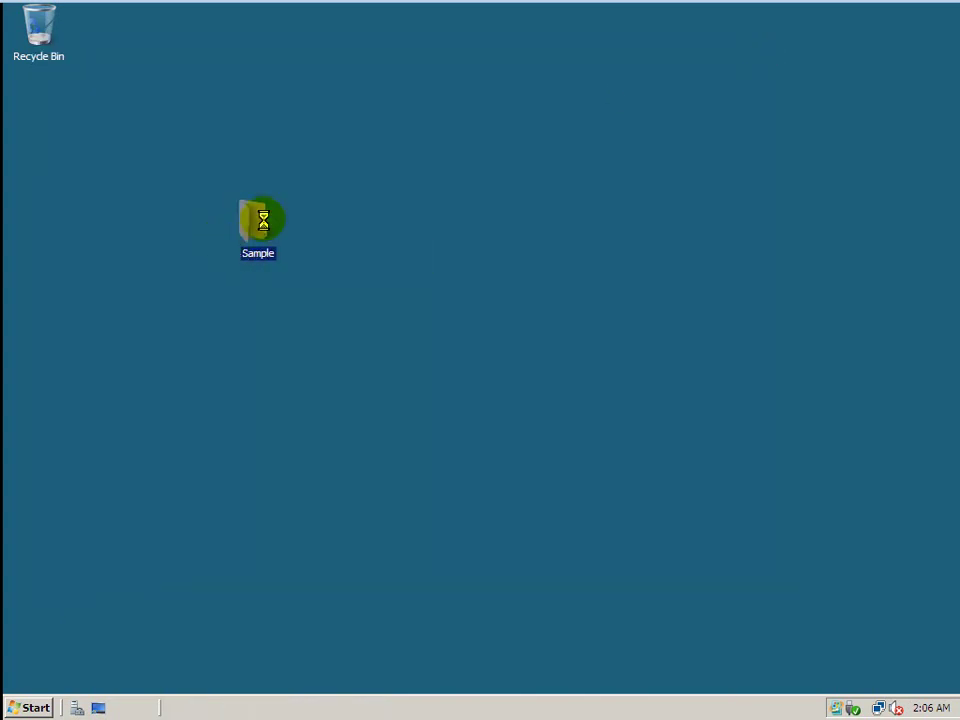
Start sharing the Sample folder and add the COC domain user to the share list.
right_click(265, 228)
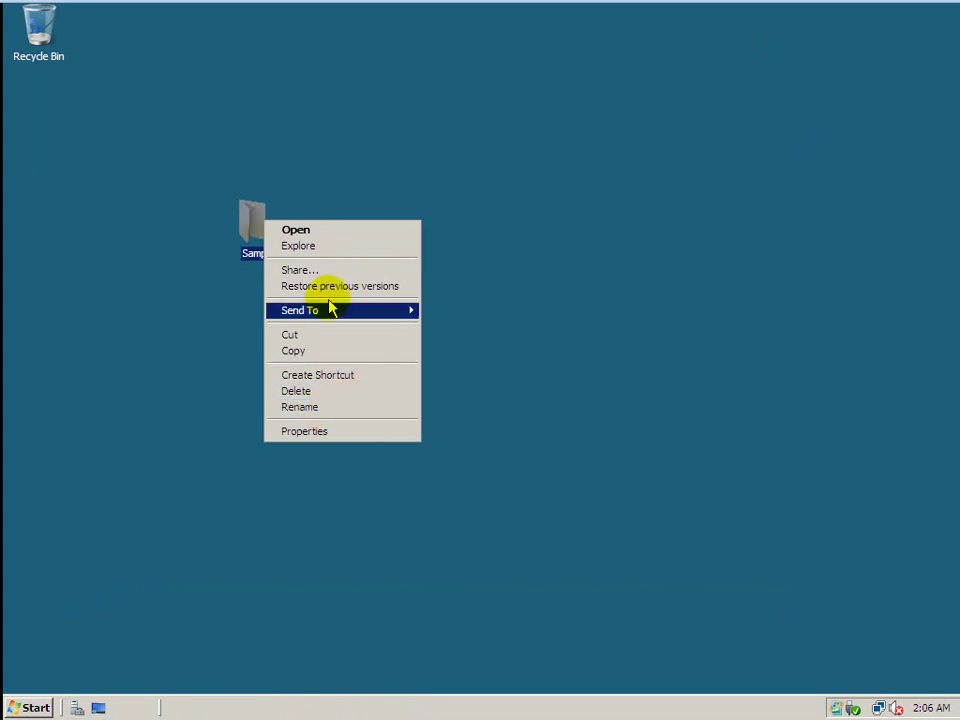
click(334, 272)
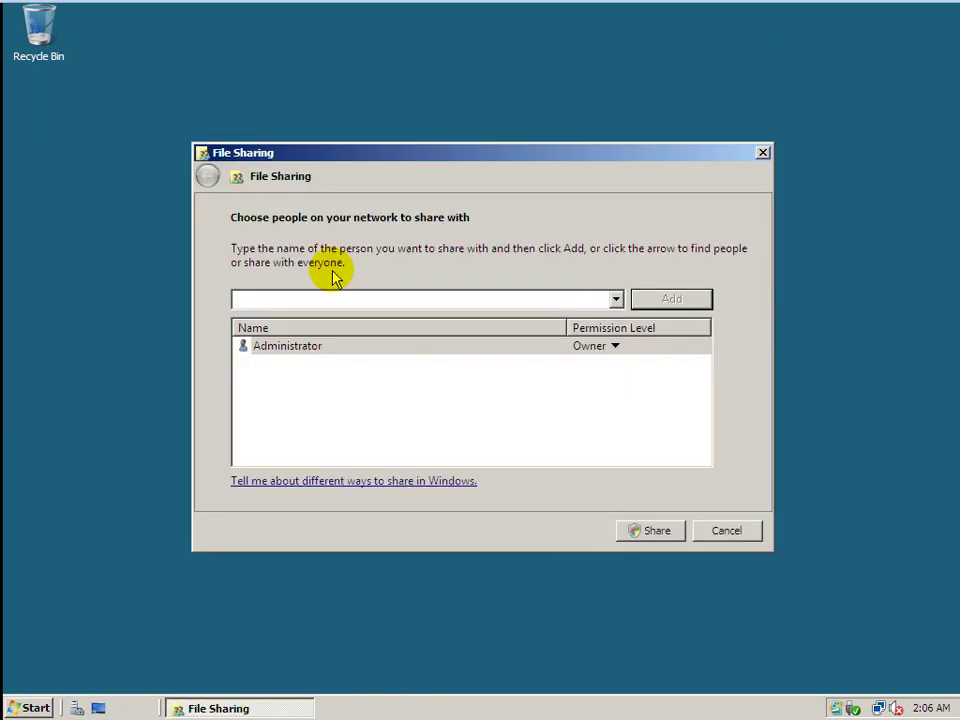
text(COCUser1)
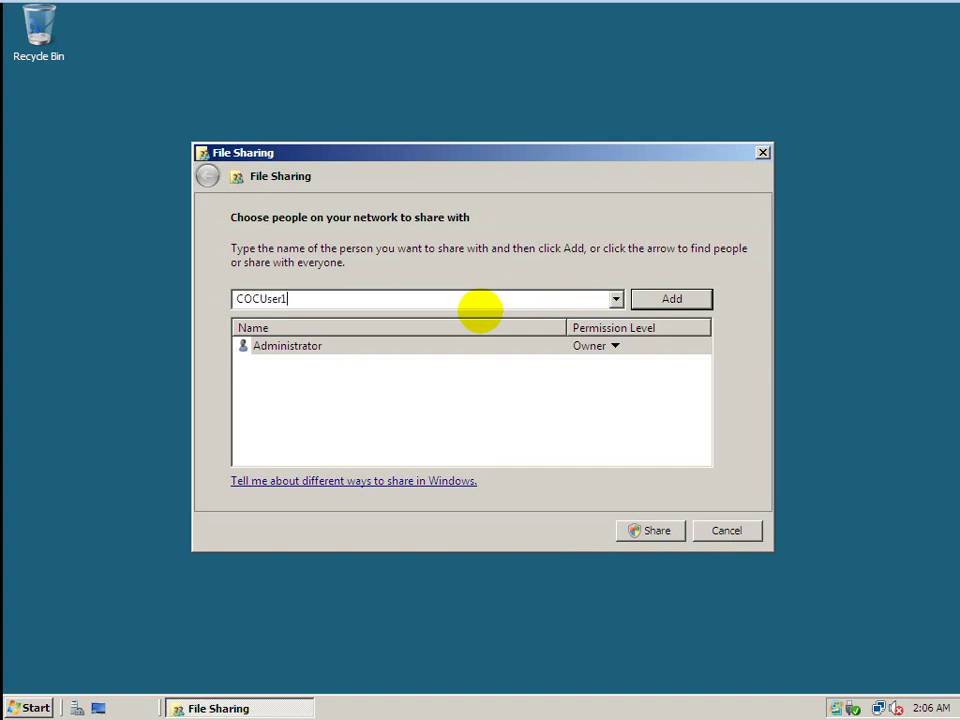
click(687, 305)
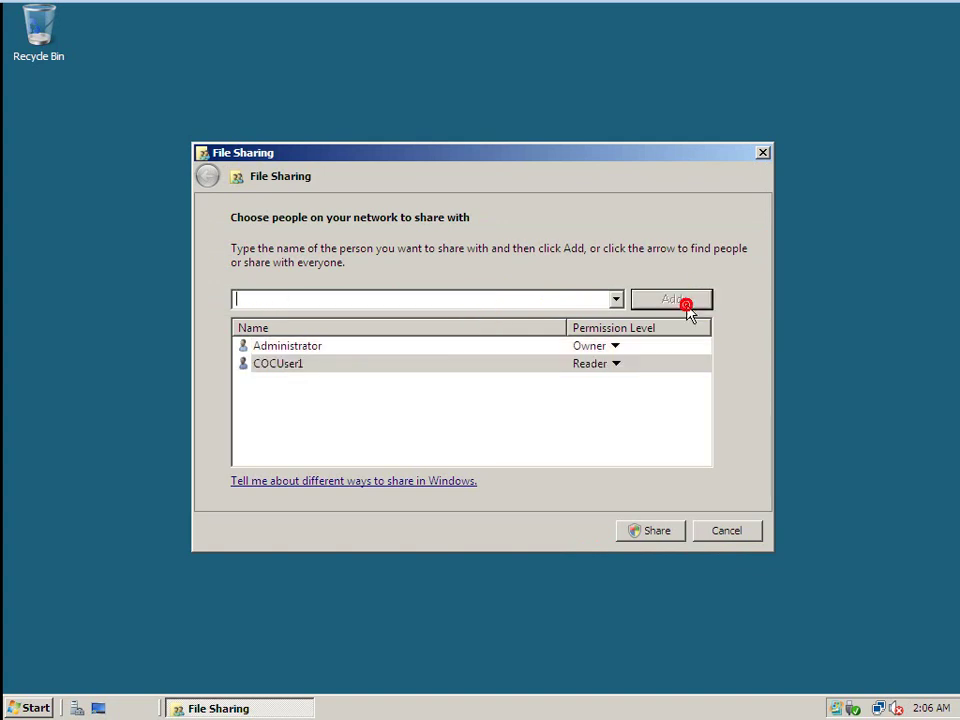
Give the added user Co-owner permission and share the folder.
click(617, 366)
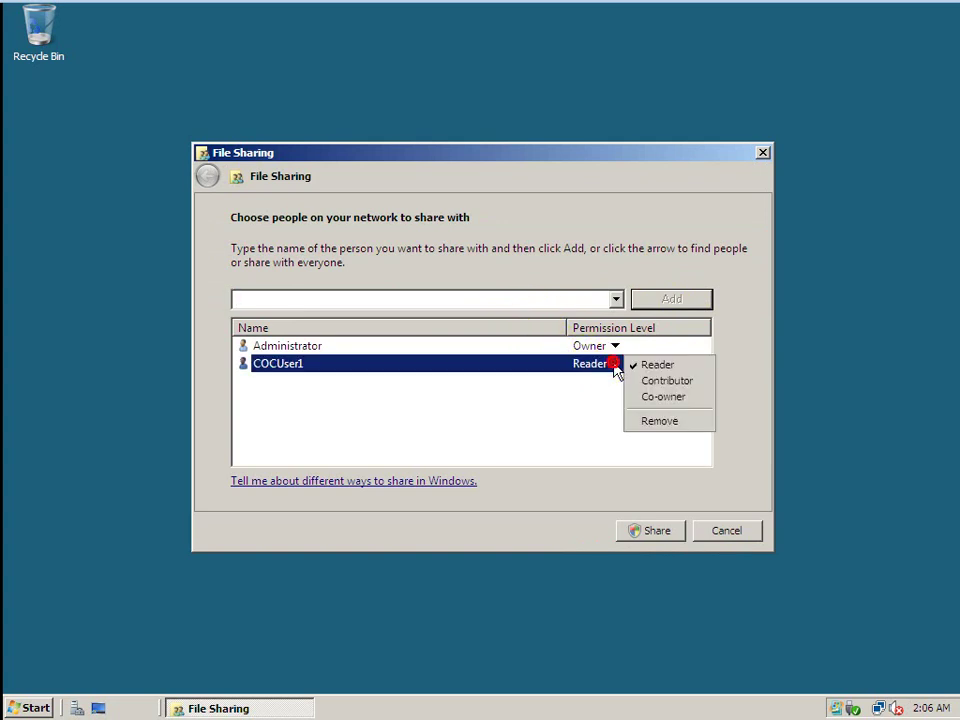
click(650, 399)
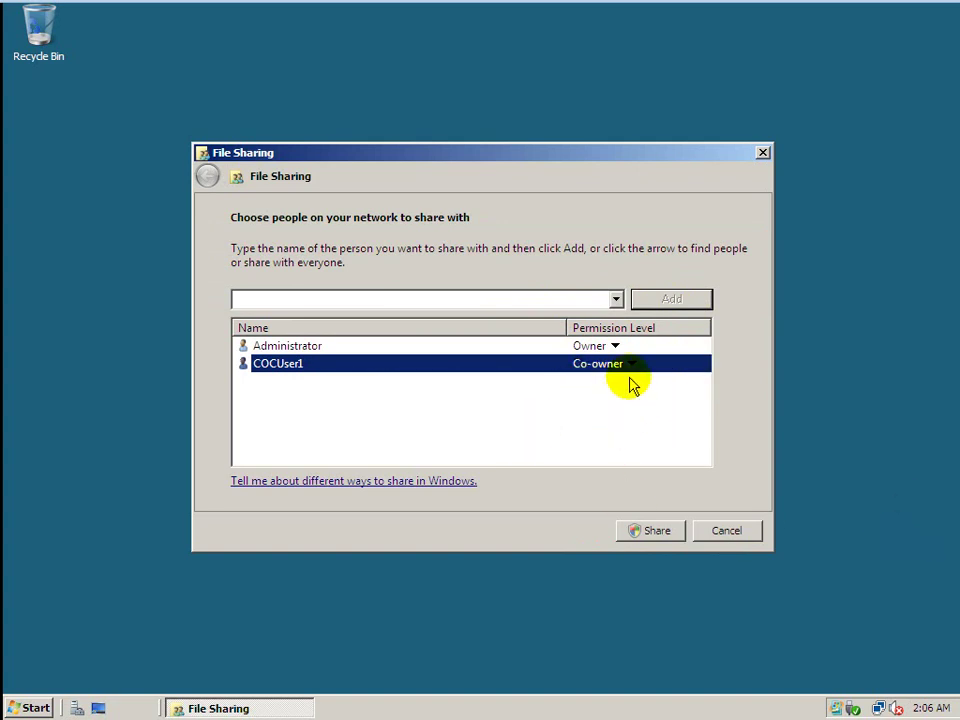
click(634, 367)
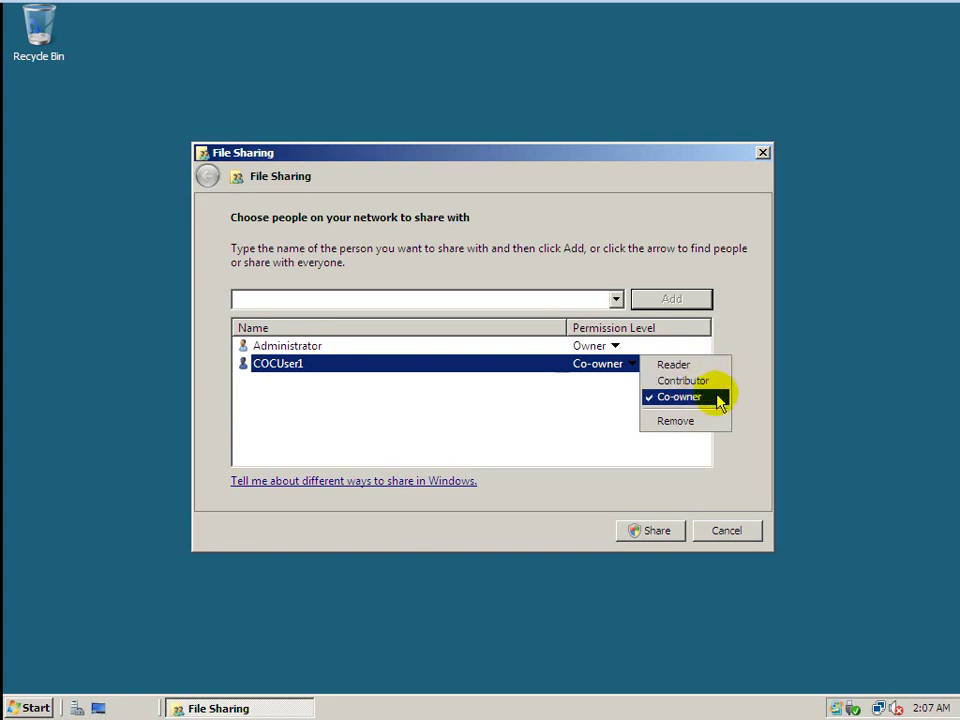
click(593, 439)
click(645, 530)
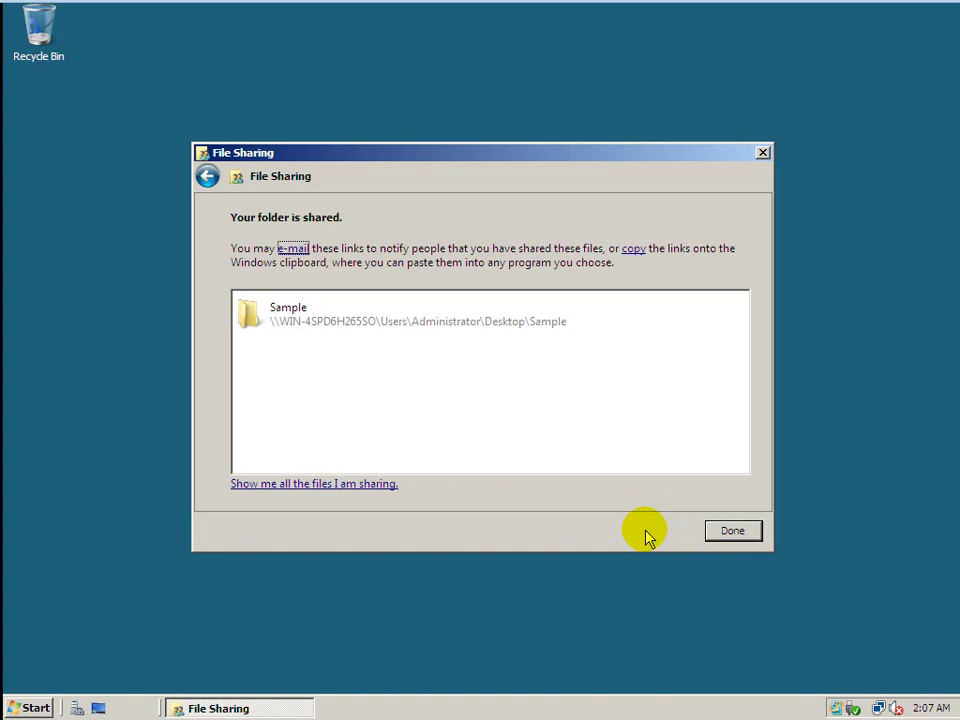
click(746, 531)
right_click(259, 235)
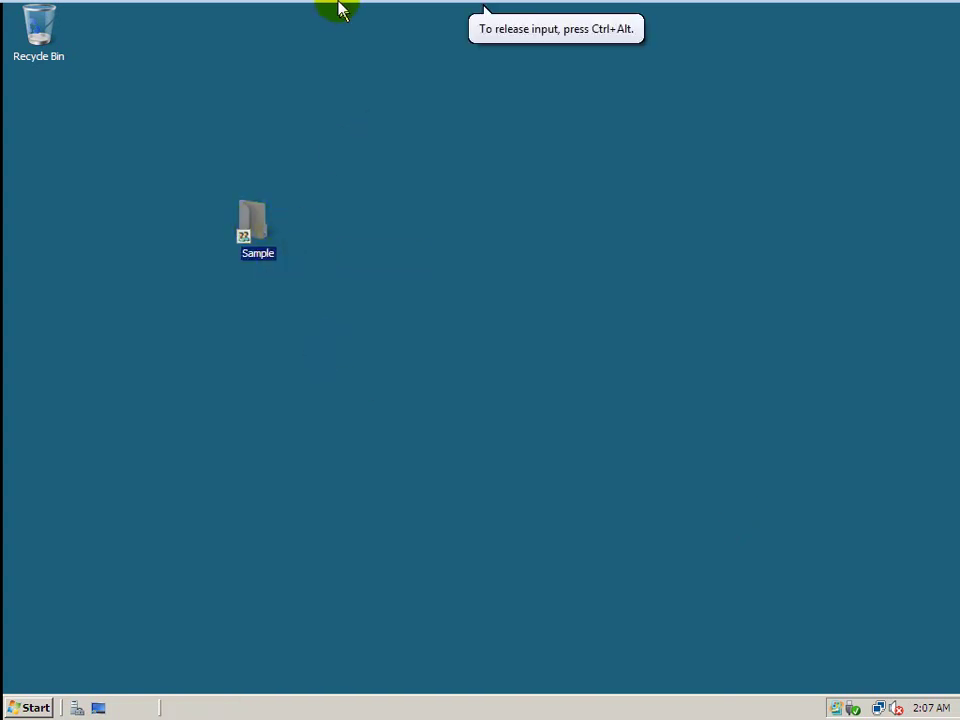
On the Windows 7 client, go from Computer to the Network location and its discovery options.
click(280, 16)
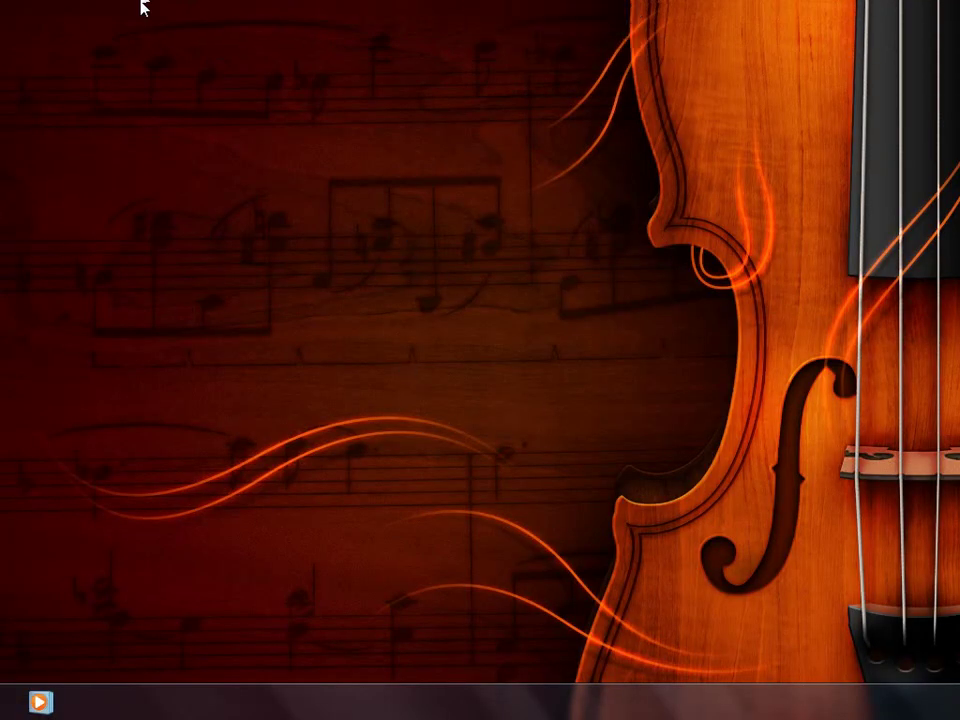
key(super)
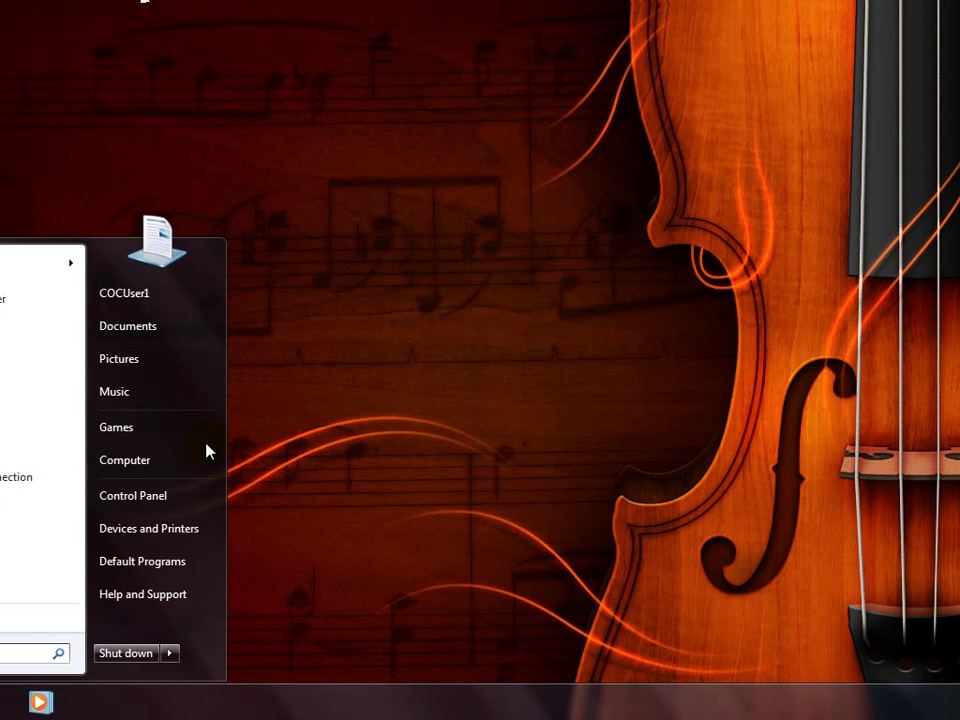
click(170, 468)
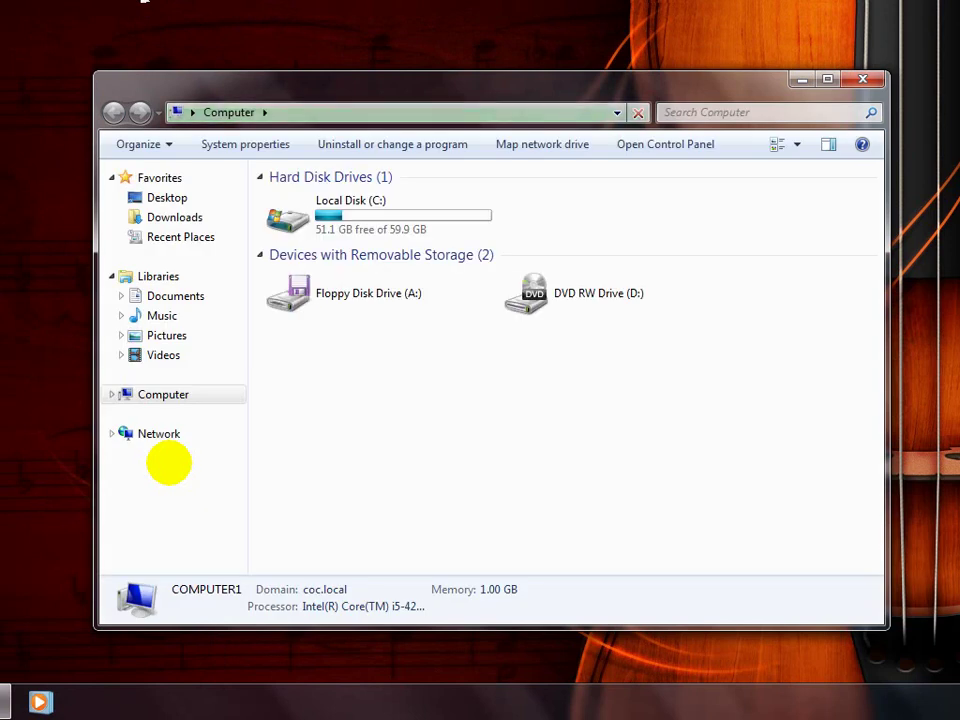
click(162, 436)
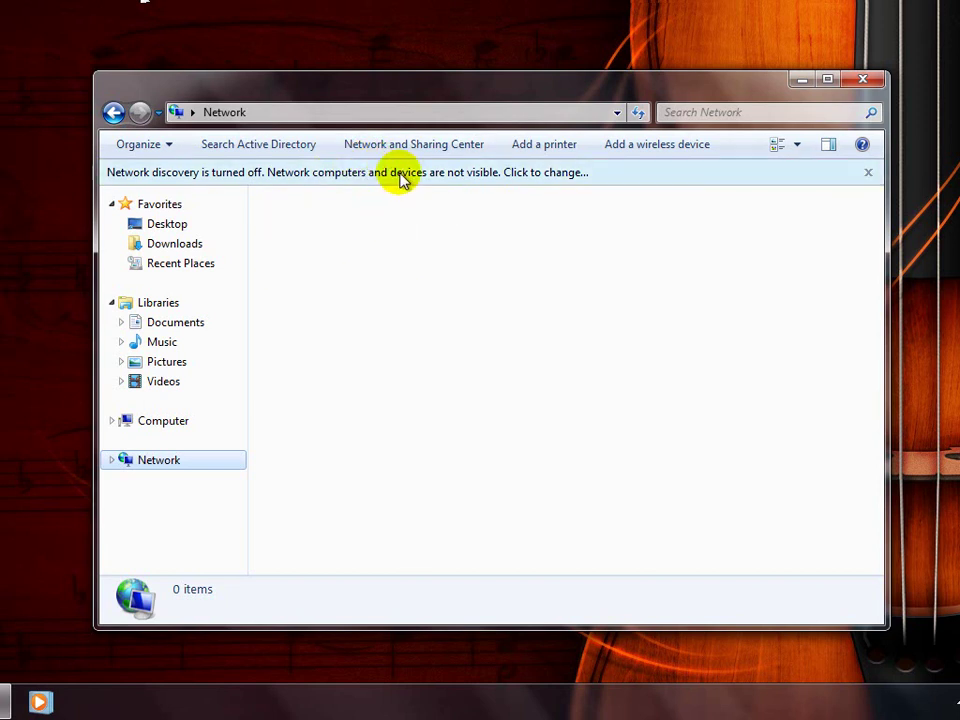
click(396, 174)
Turn on network discovery and file sharing, authorising with the Administrator account's password.
click(444, 187)
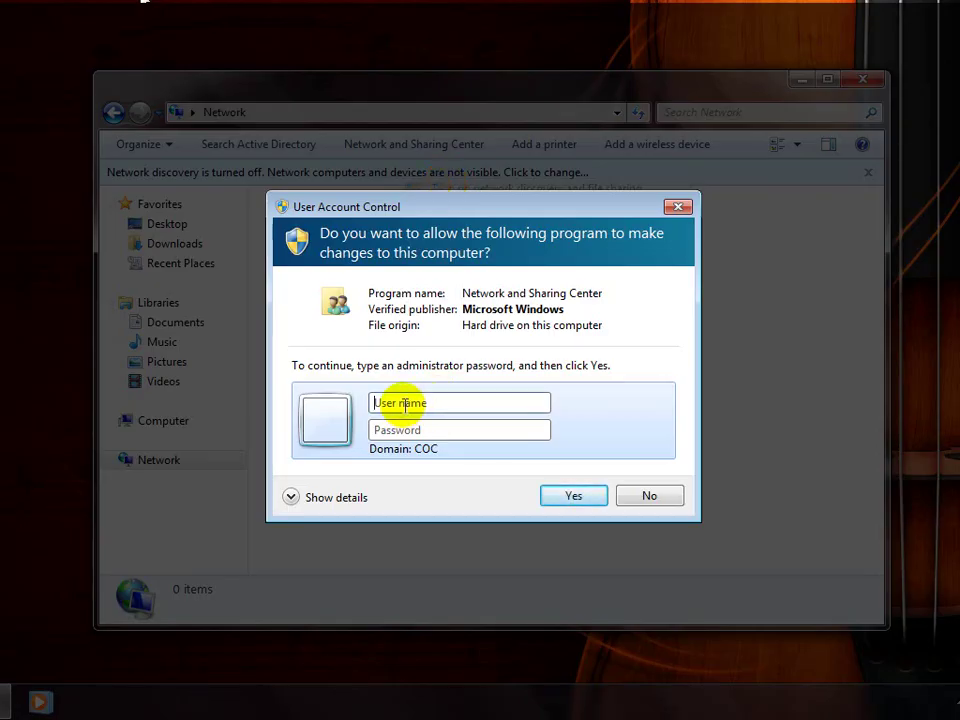
text(Administrator)
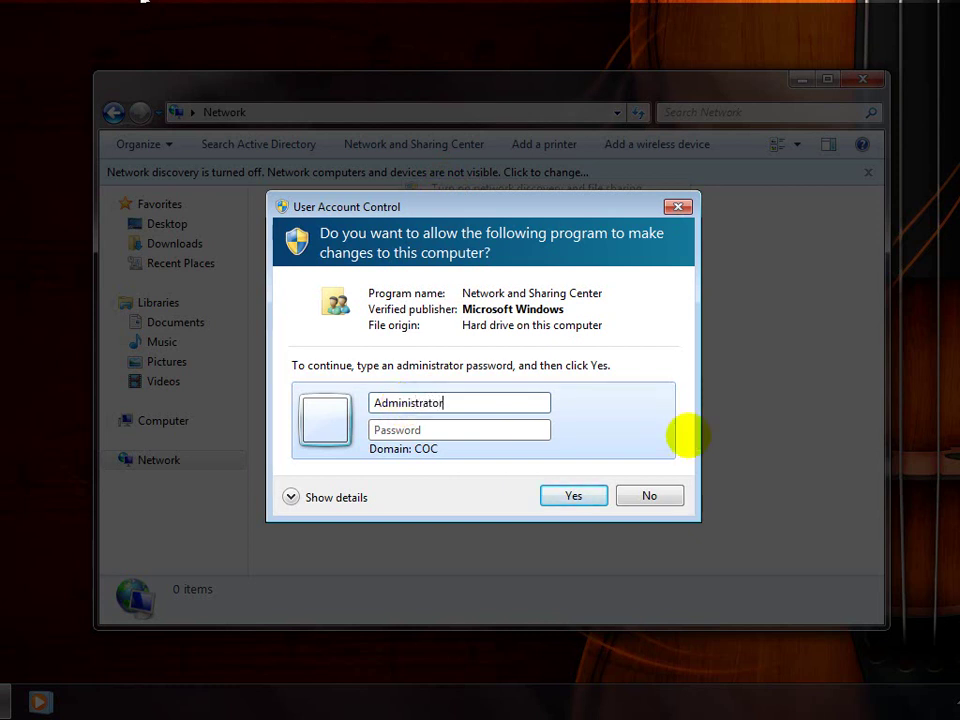
click(467, 428)
text(•••••)
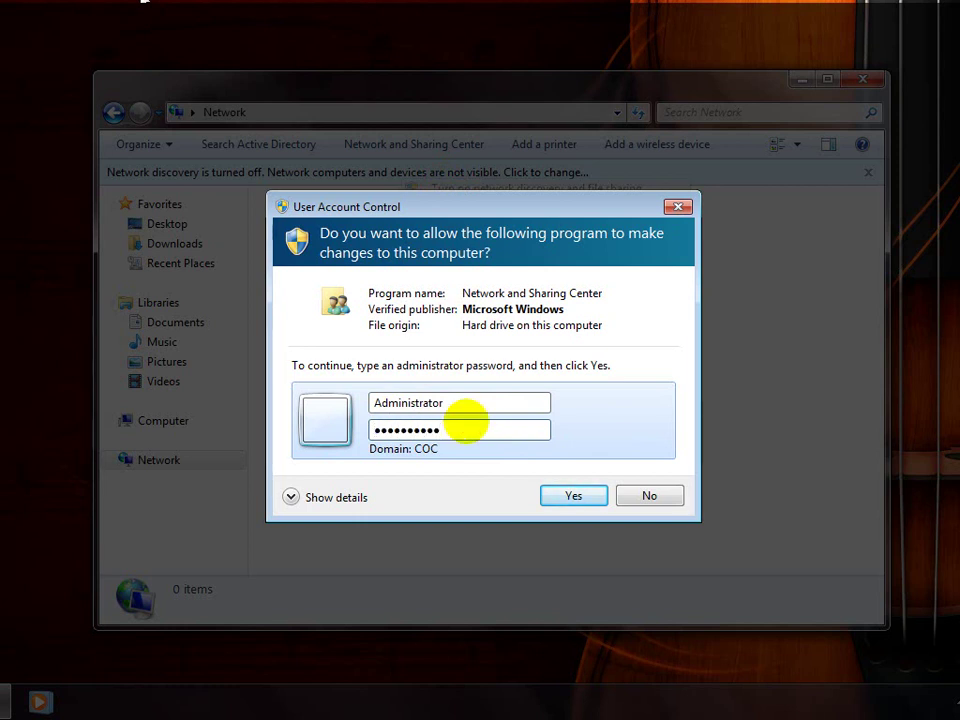
text(•••••)
key(Return)
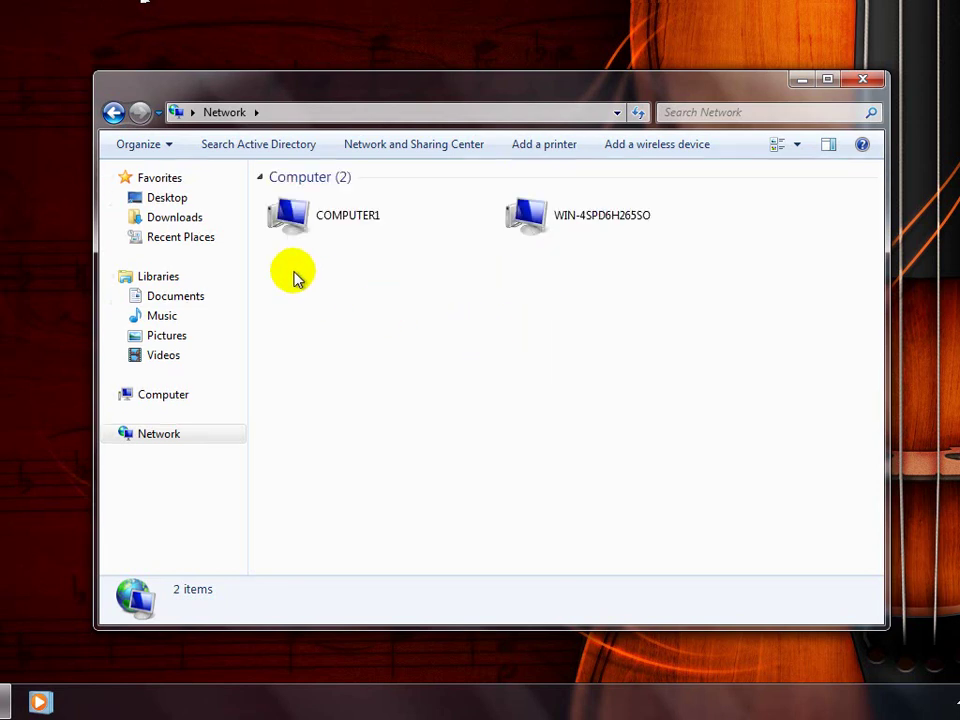
Inspect COMPUTER1 and the shares on WIN-4SPD6H265SO, return to Network, then go to the server VM.
click(325, 233)
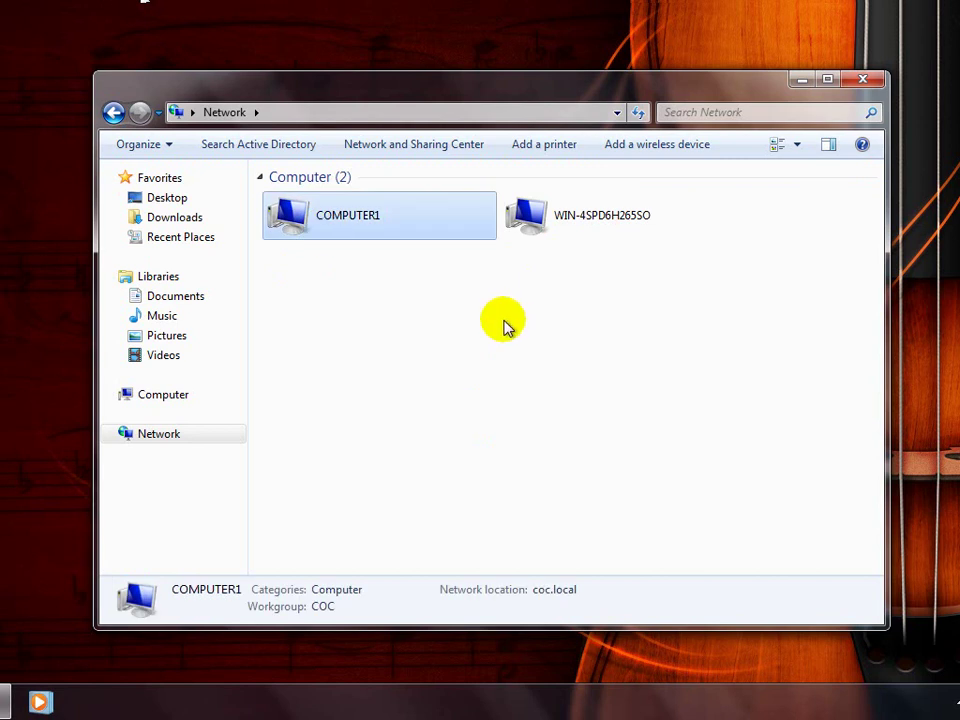
double_click(573, 231)
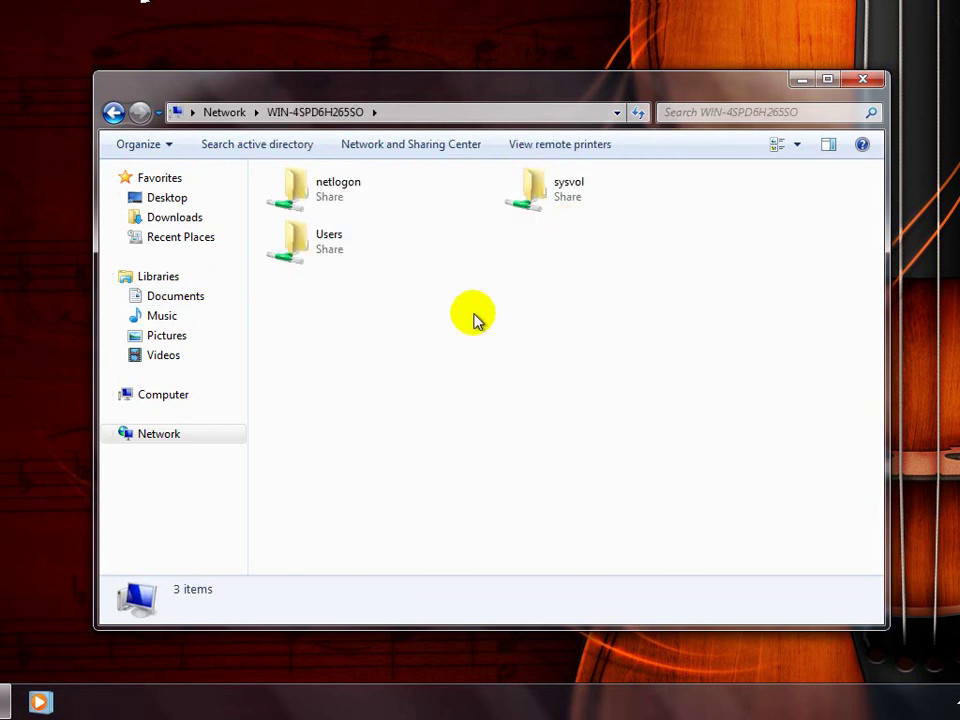
click(113, 112)
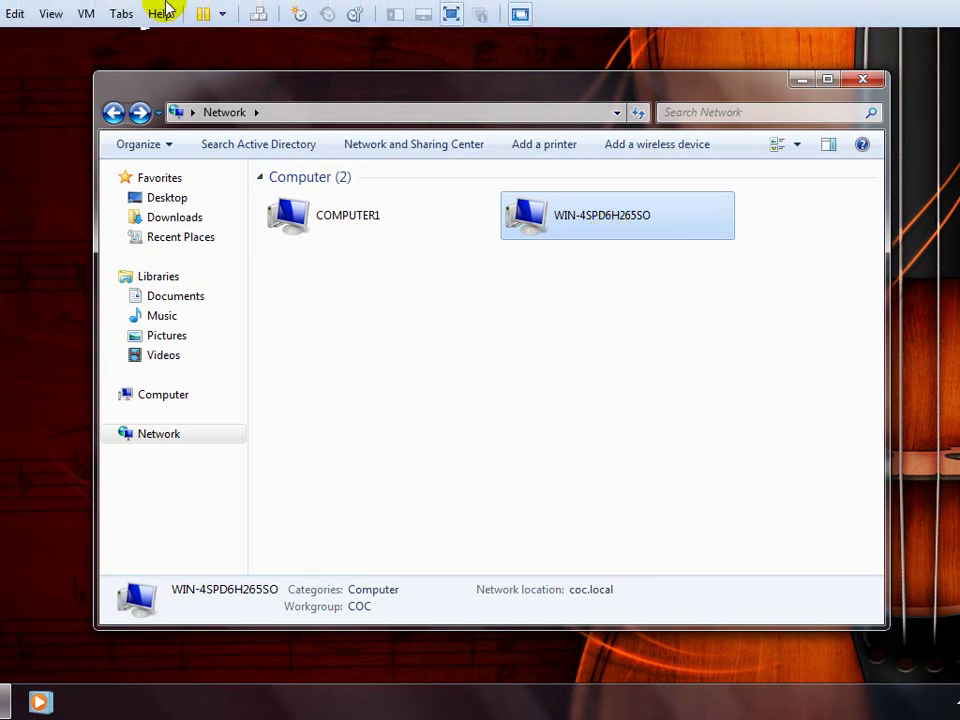
click(153, 14)
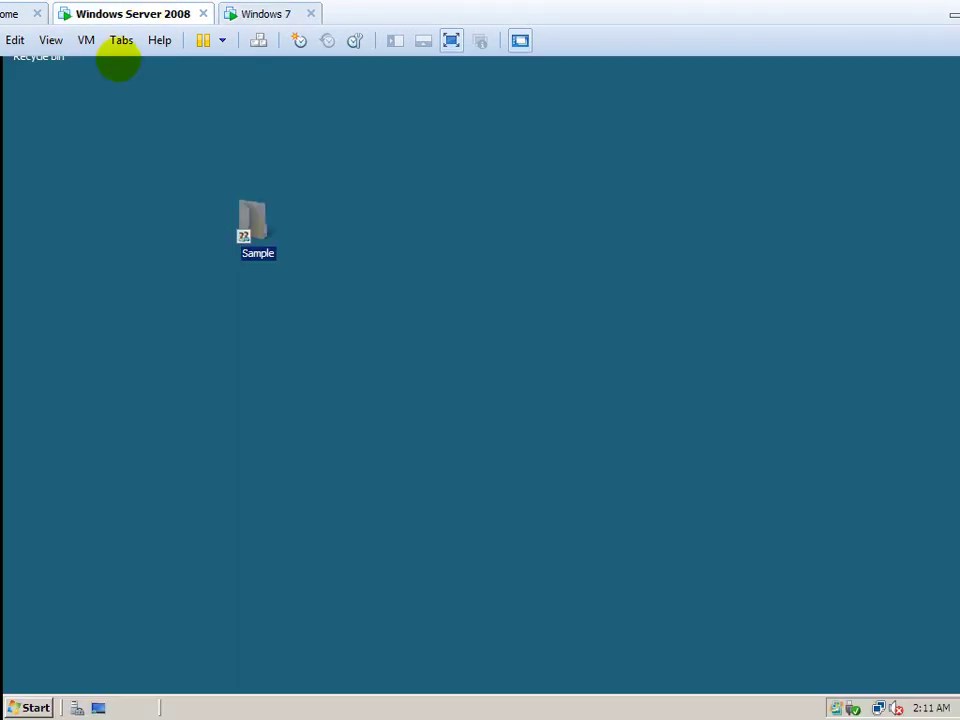
Open the server's System Properties via Computer in the Start menu.
click(20, 710)
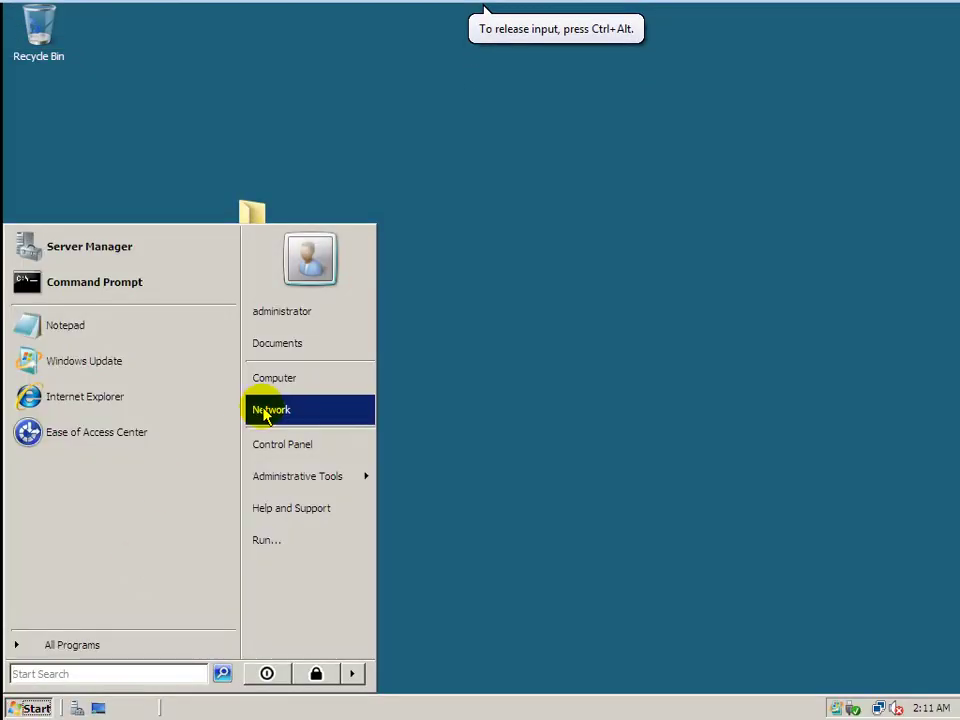
right_click(300, 388)
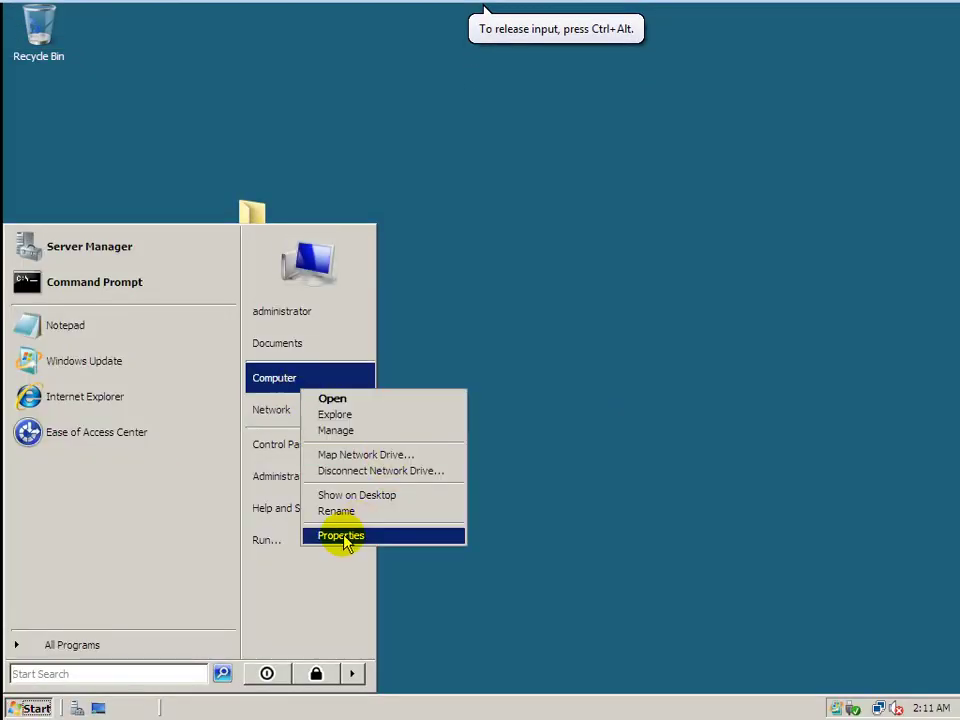
click(343, 536)
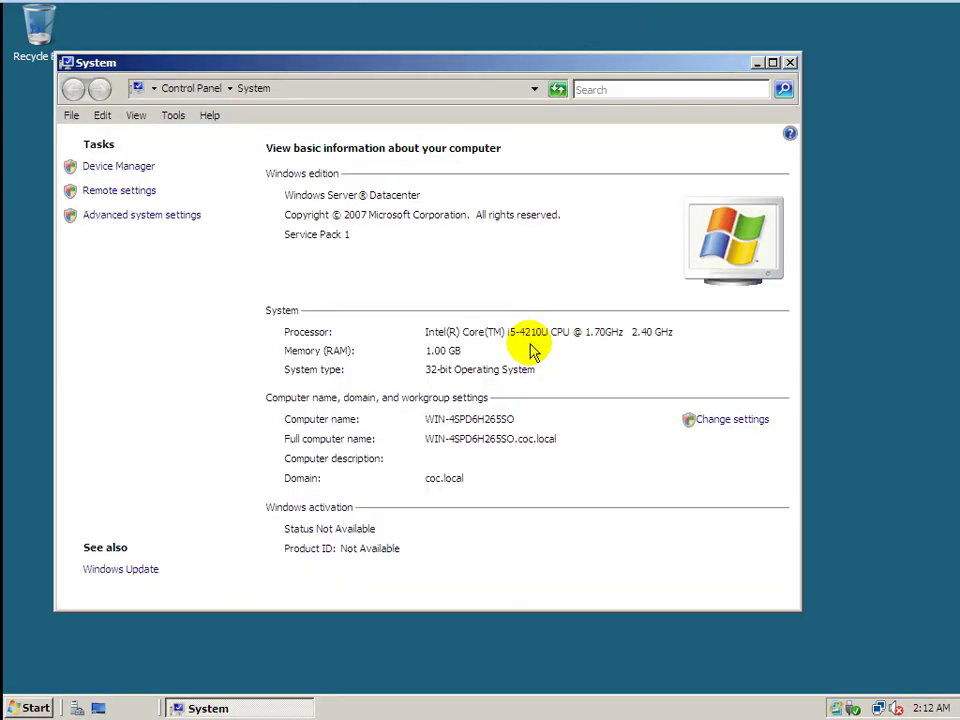
click(729, 421)
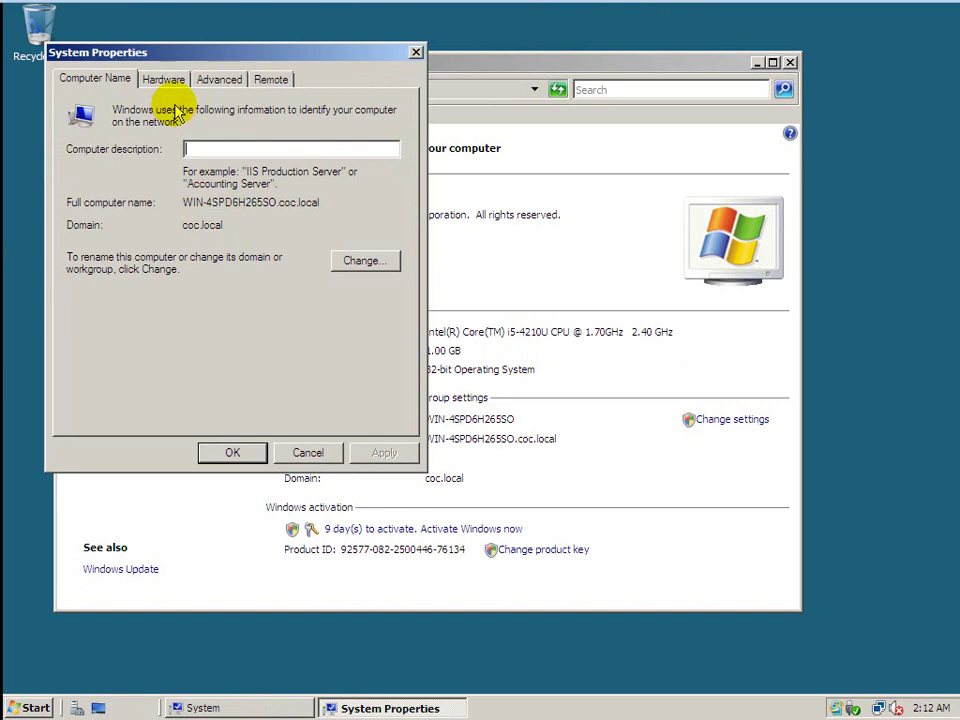
Check the computer name WIN-4SPD6H265SO, then cancel and close without changes.
click(366, 261)
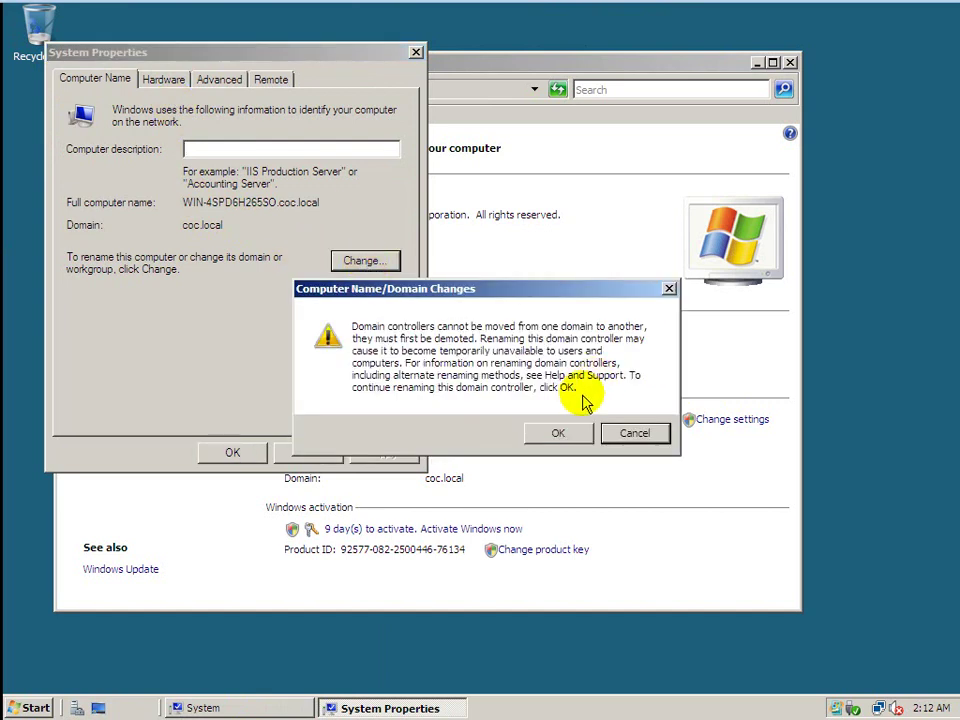
click(566, 432)
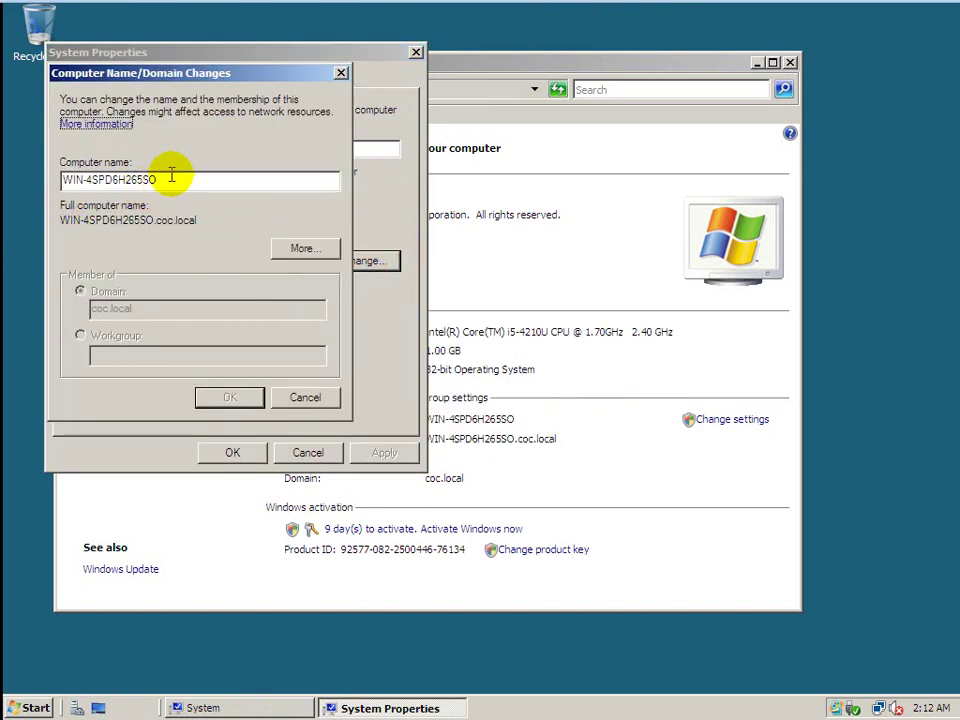
drag(171, 177, 37, 194)
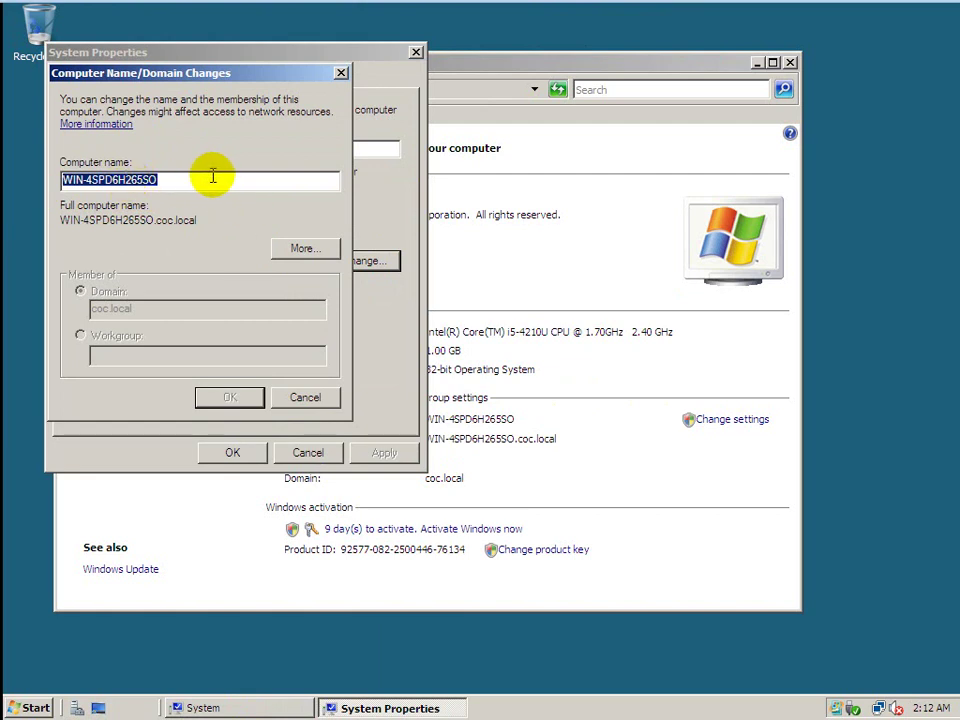
click(179, 182)
drag(195, 180, 43, 181)
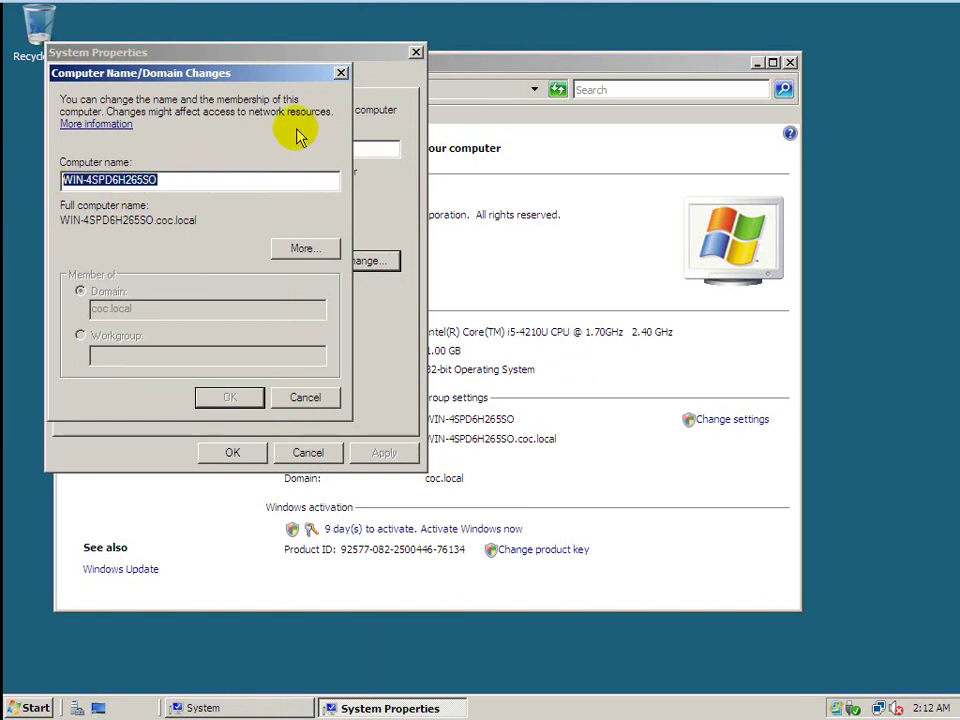
click(341, 73)
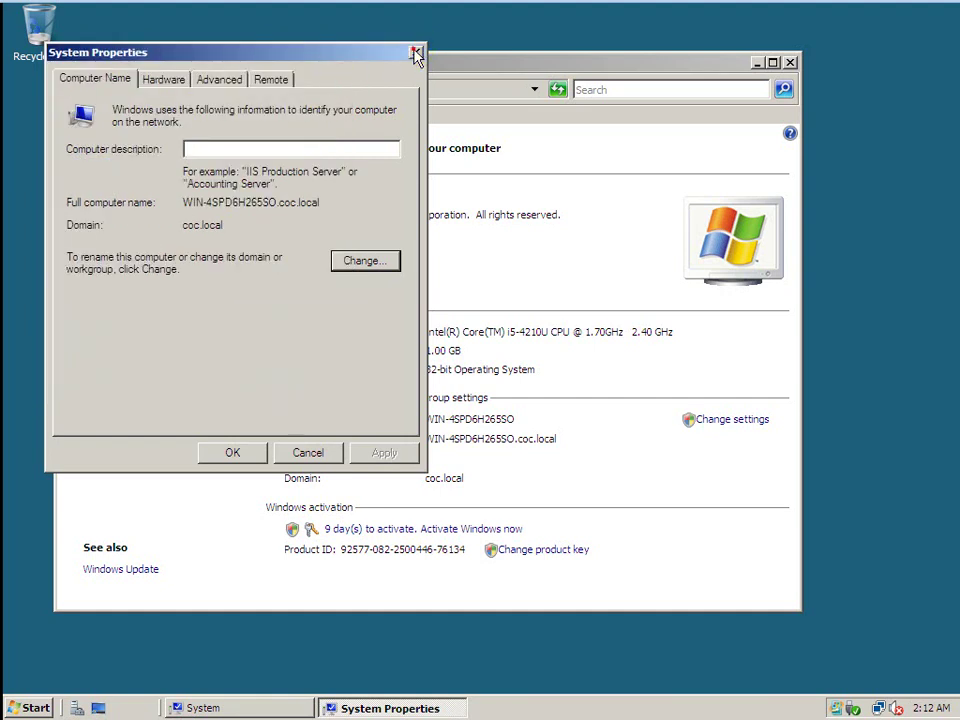
click(416, 54)
On Windows 7, browse WIN-4SPD6H265SO > Users > Administrator > Desktop > Sample and open 123.
mouse_move(386, 6)
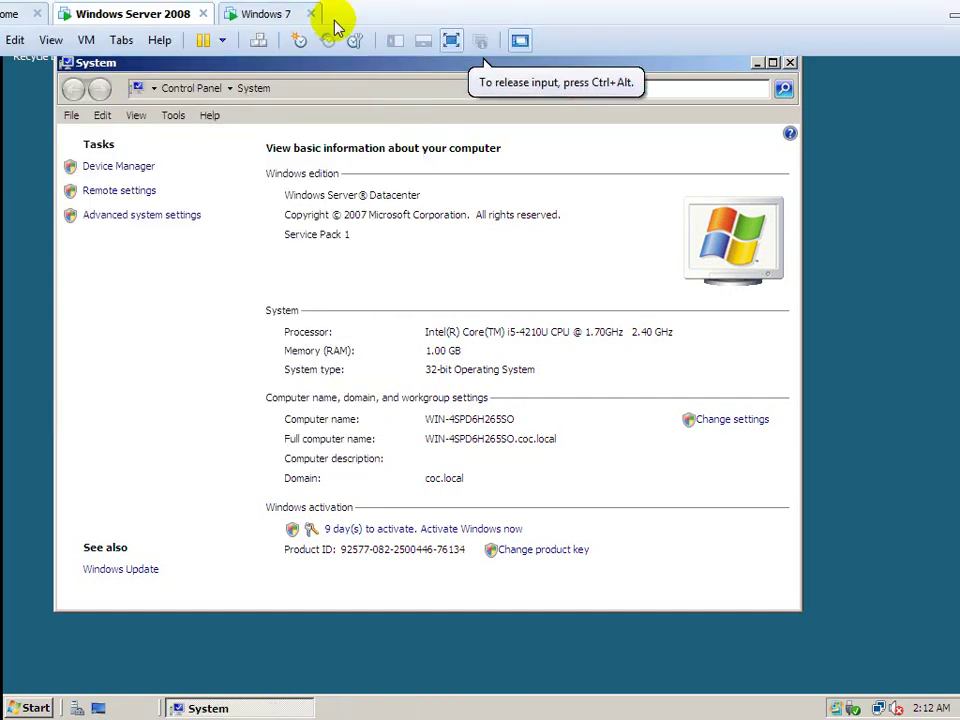
click(276, 15)
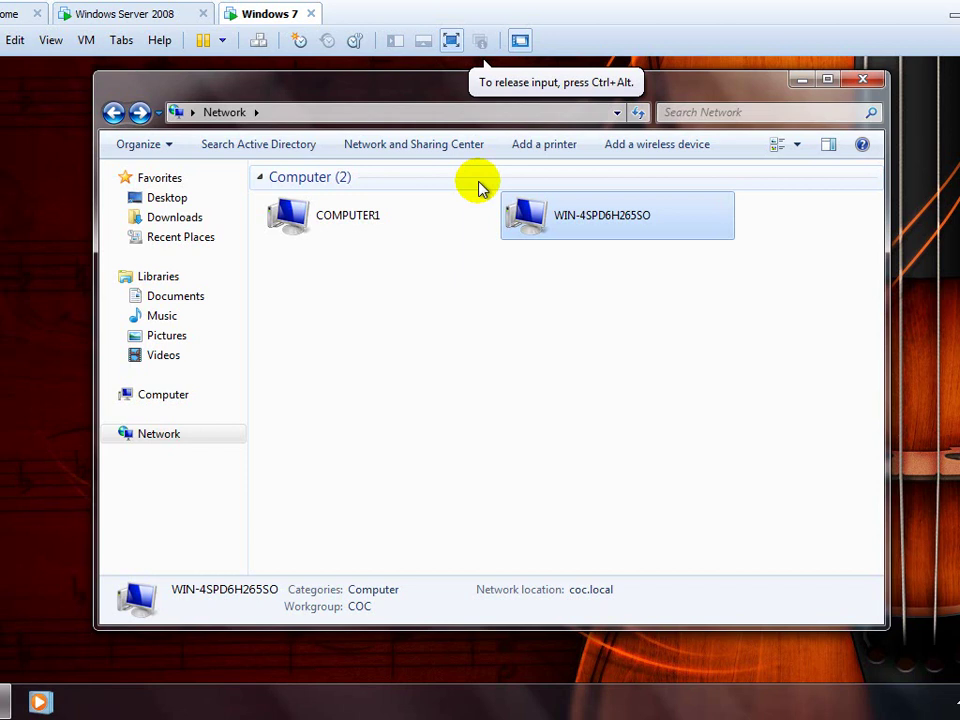
double_click(606, 216)
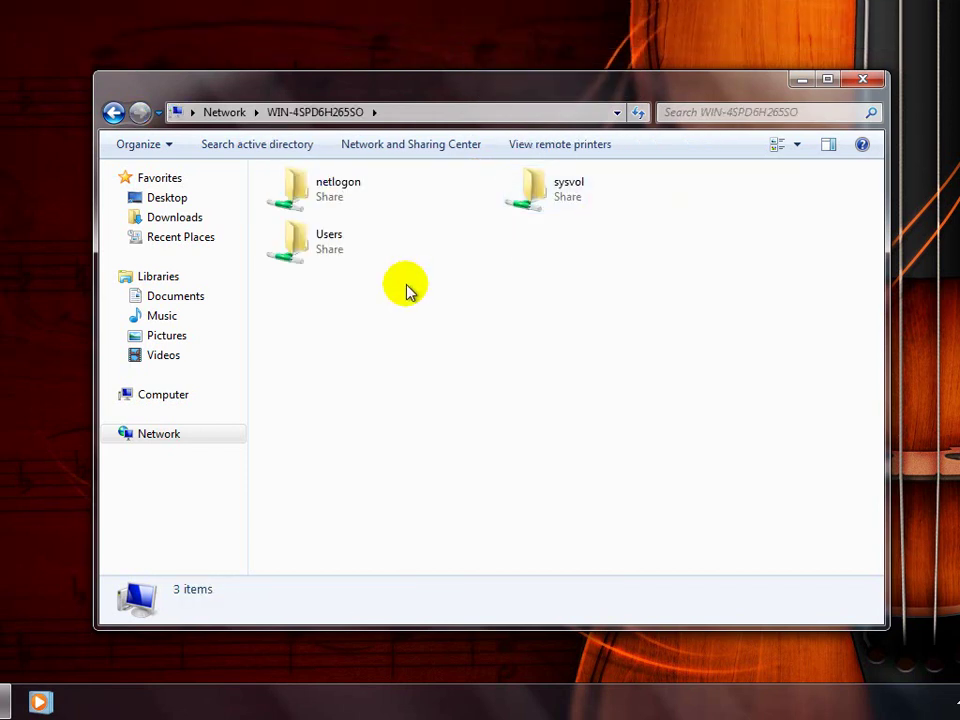
double_click(372, 258)
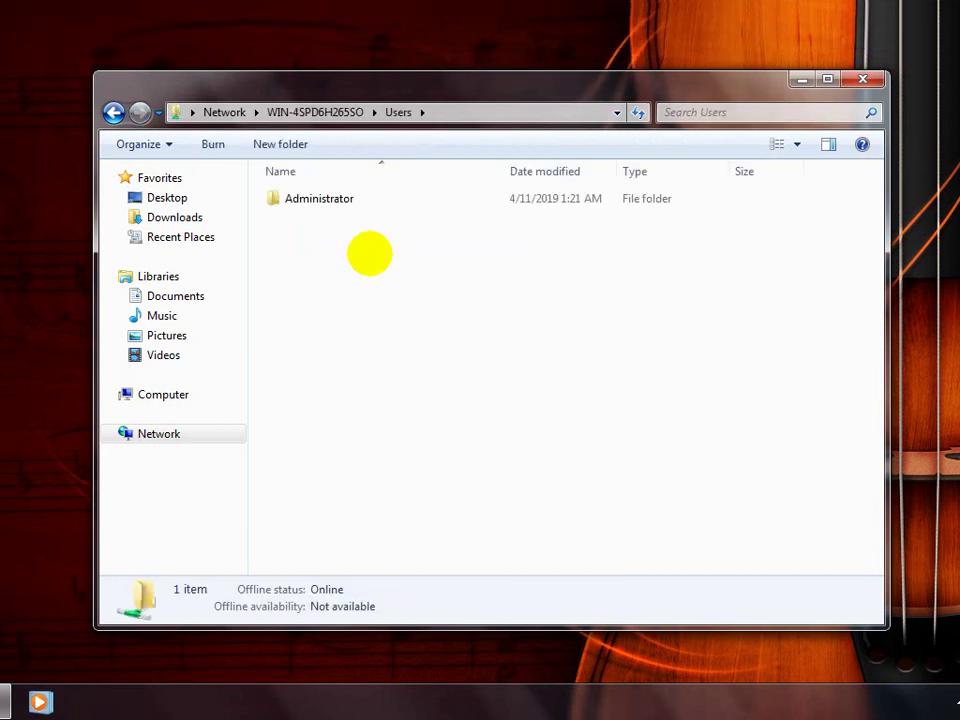
double_click(336, 205)
double_click(308, 199)
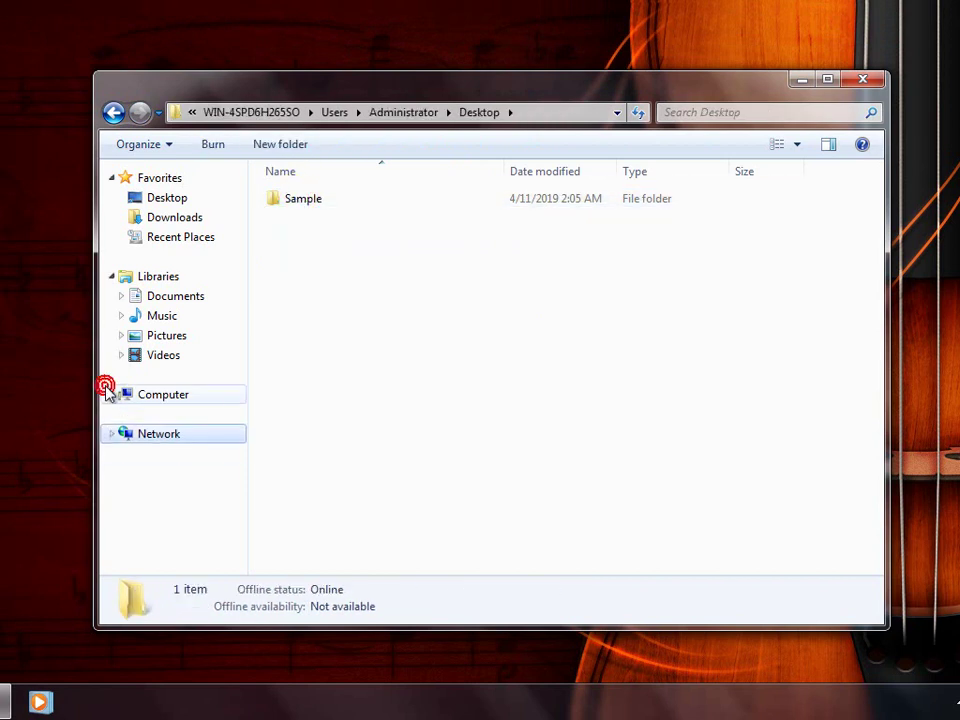
double_click(318, 203)
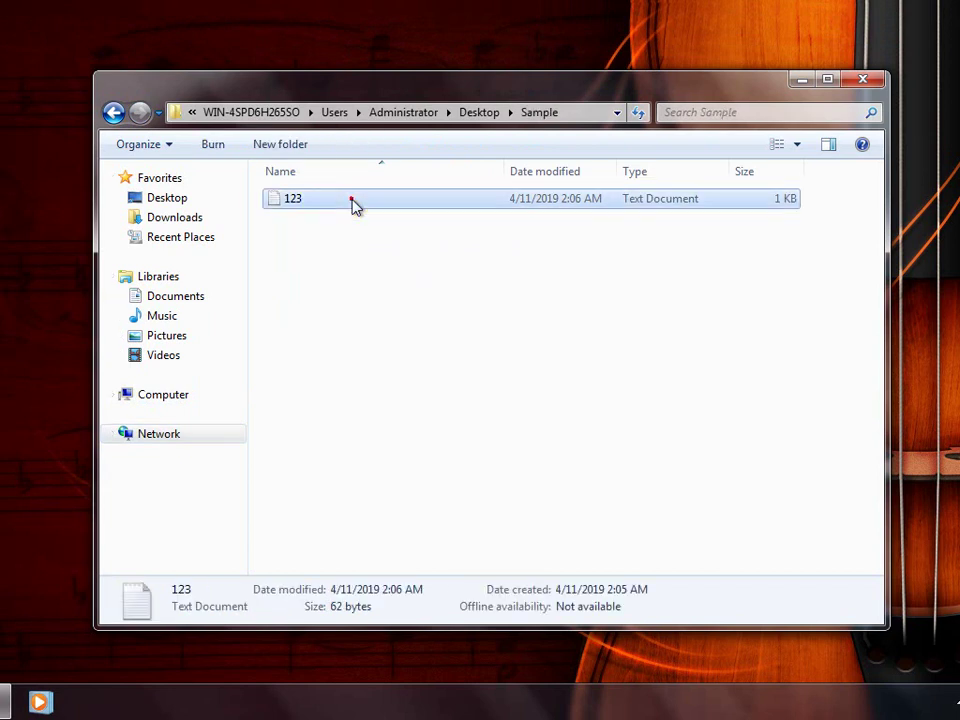
double_click(352, 201)
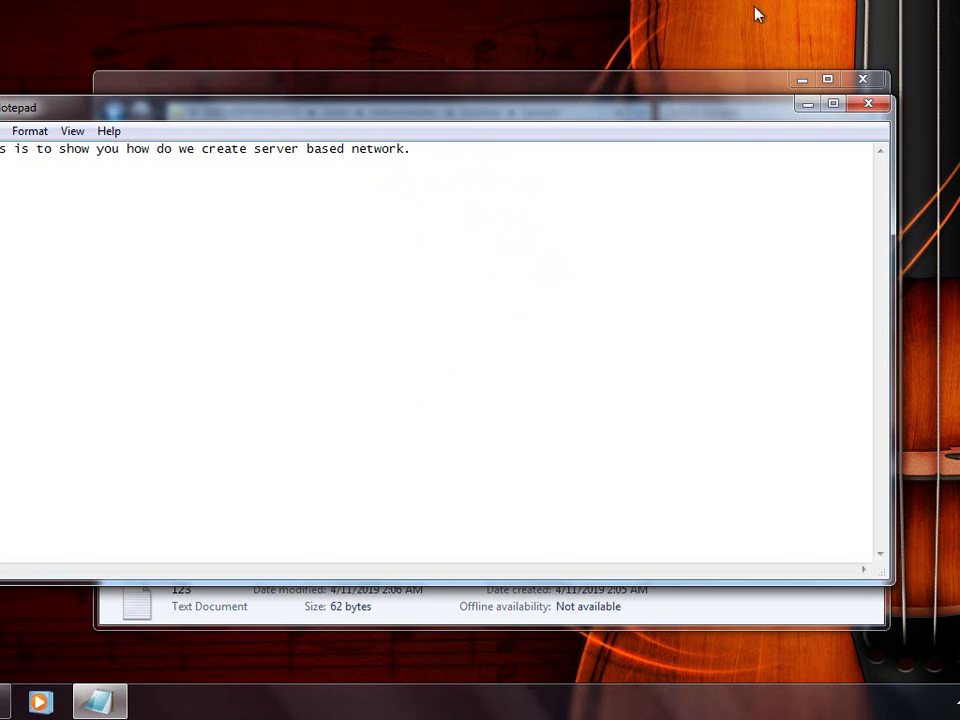
Bring up the COC Assessment Level III checklist in Word and select item 6 of Task 2.
mouse_move(771, 6)
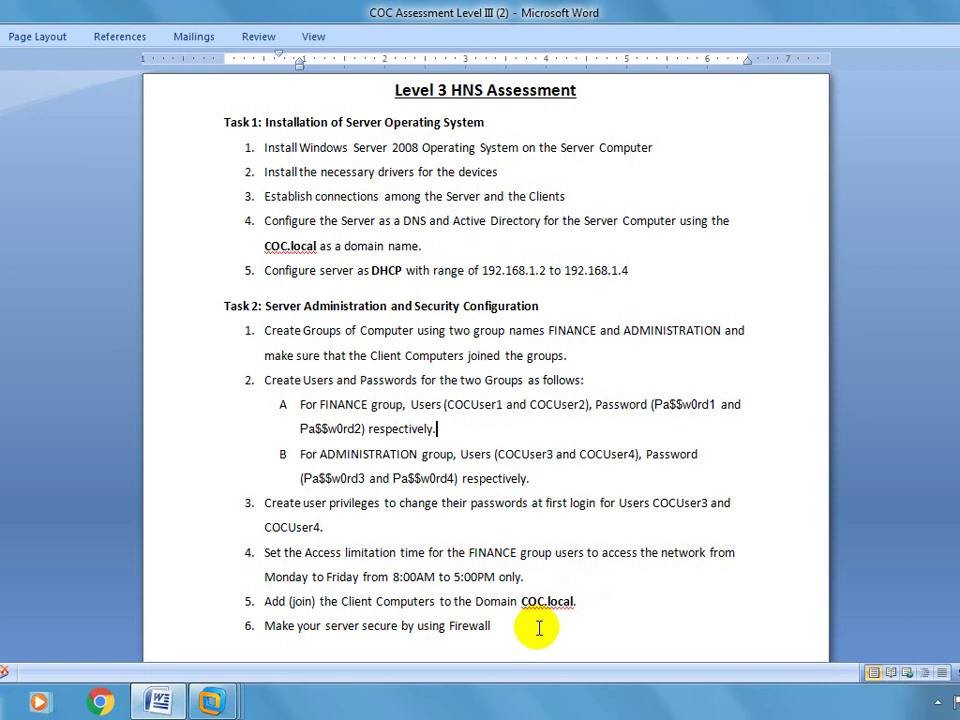
click(538, 628)
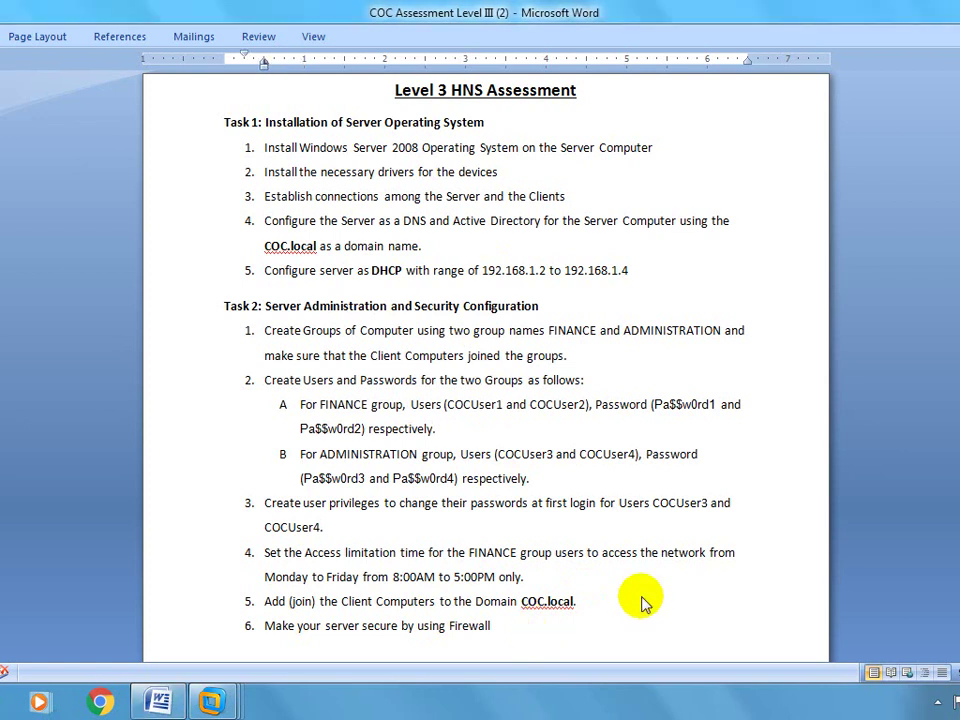